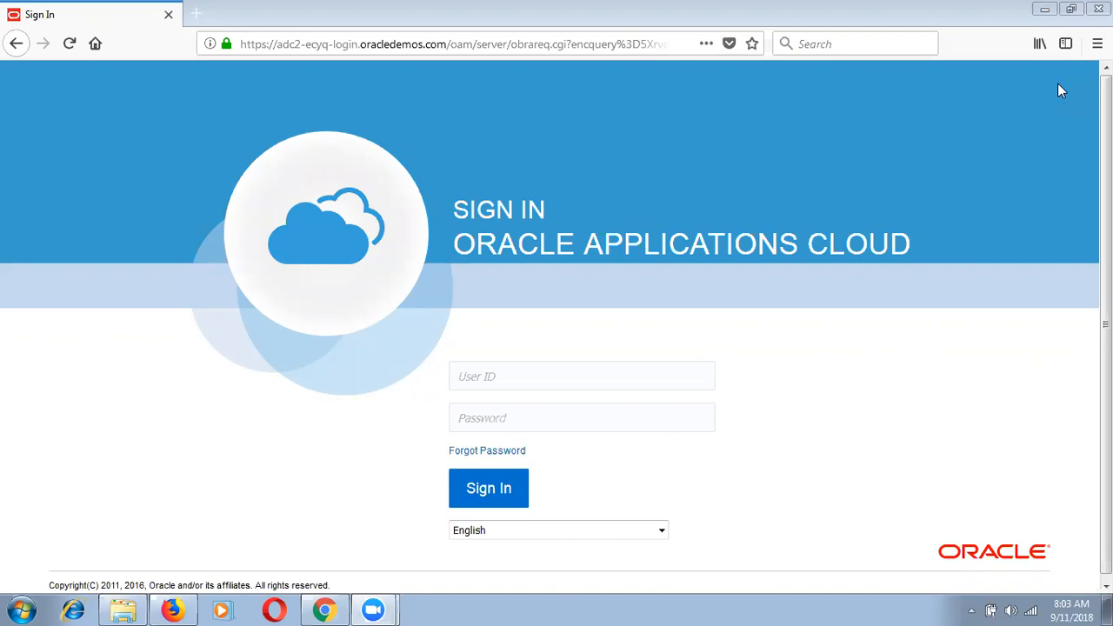
Sign in with the autocompleted SEP user ID and password, declining Firefox's offer to save the login.
{"action": "left_click", "coordinate": [575, 382]}
{"action": "type", "text": "SEP"}
{"action": "key", "text": "Down"}
{"action": "key", "text": "Return"}
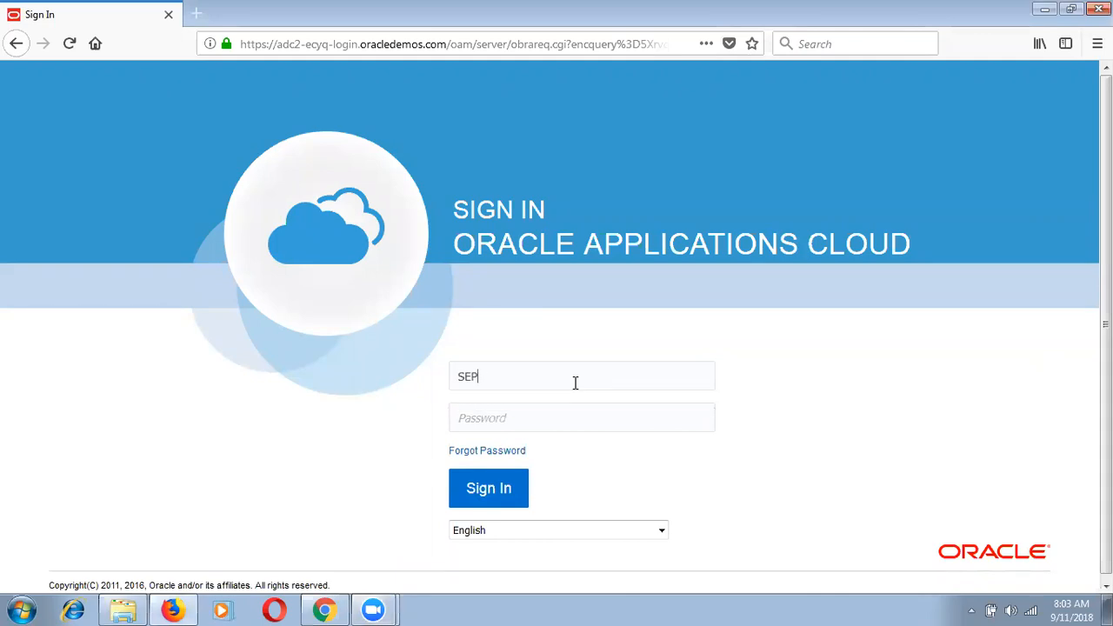
{"action": "type", "text": "•••••••••••"}
{"action": "left_click", "coordinate": [468, 495]}
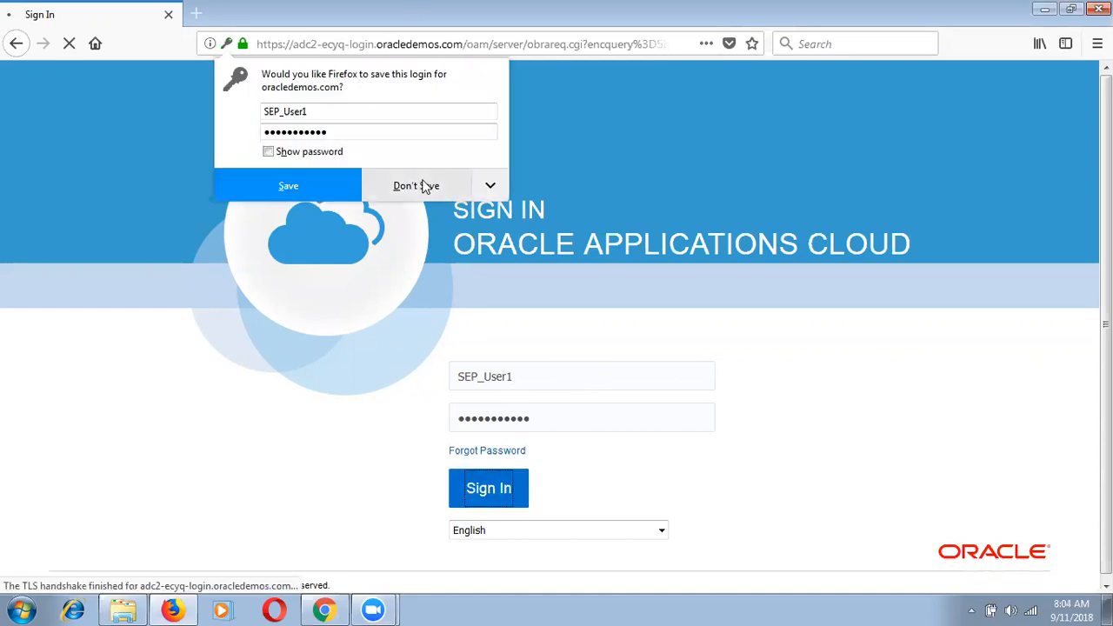
{"action": "left_click", "coordinate": [422, 181]}
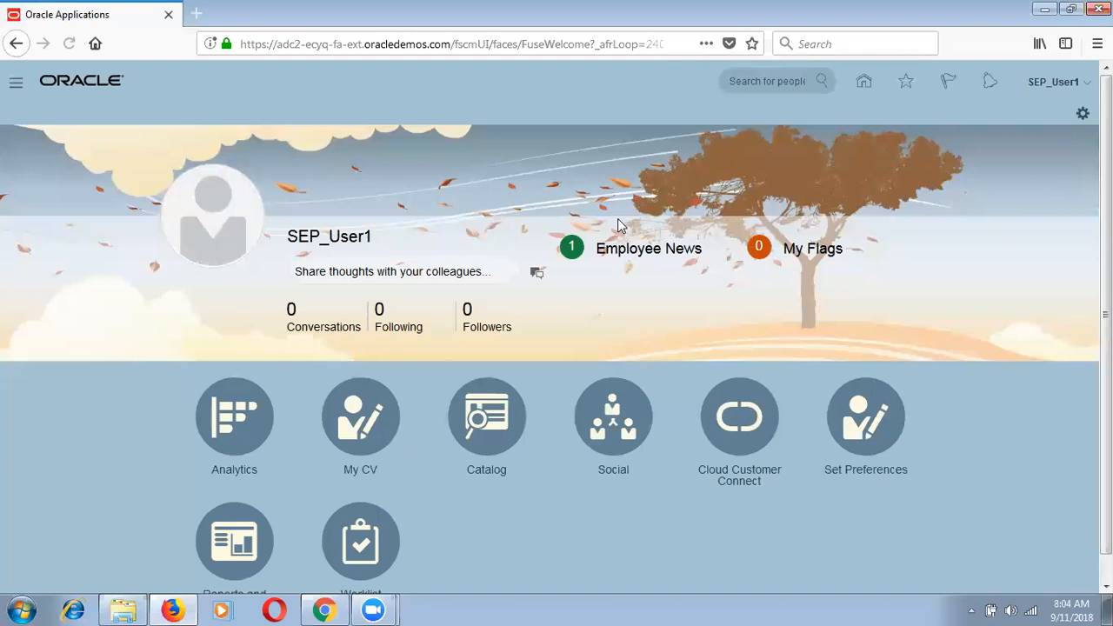
Open the Settings and Actions menu from the user name in the global header.
{"action": "left_click", "coordinate": [1050, 83]}
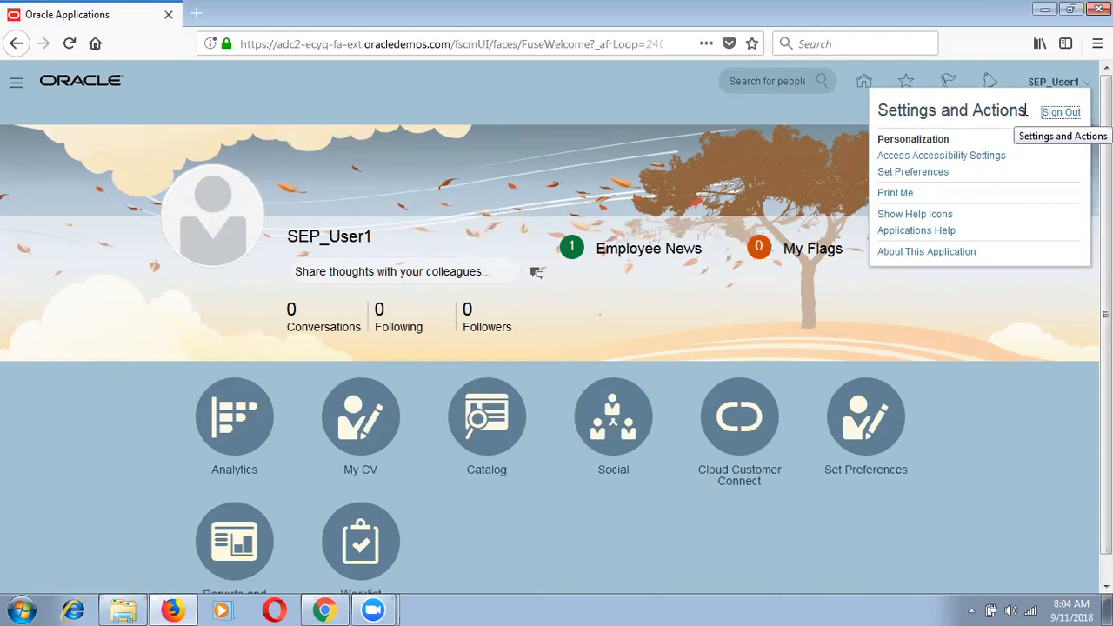
Browse the Navigator's work areas, then reopen the Settings and Actions menu.
{"action": "left_click", "coordinate": [20, 87]}
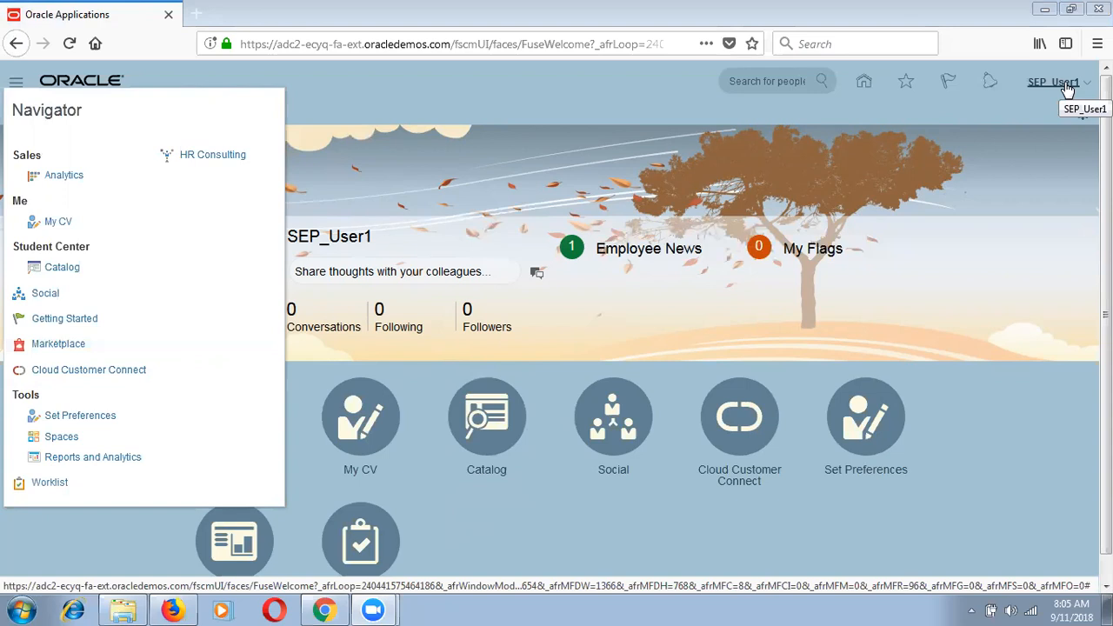
{"action": "left_click", "coordinate": [1056, 85]}
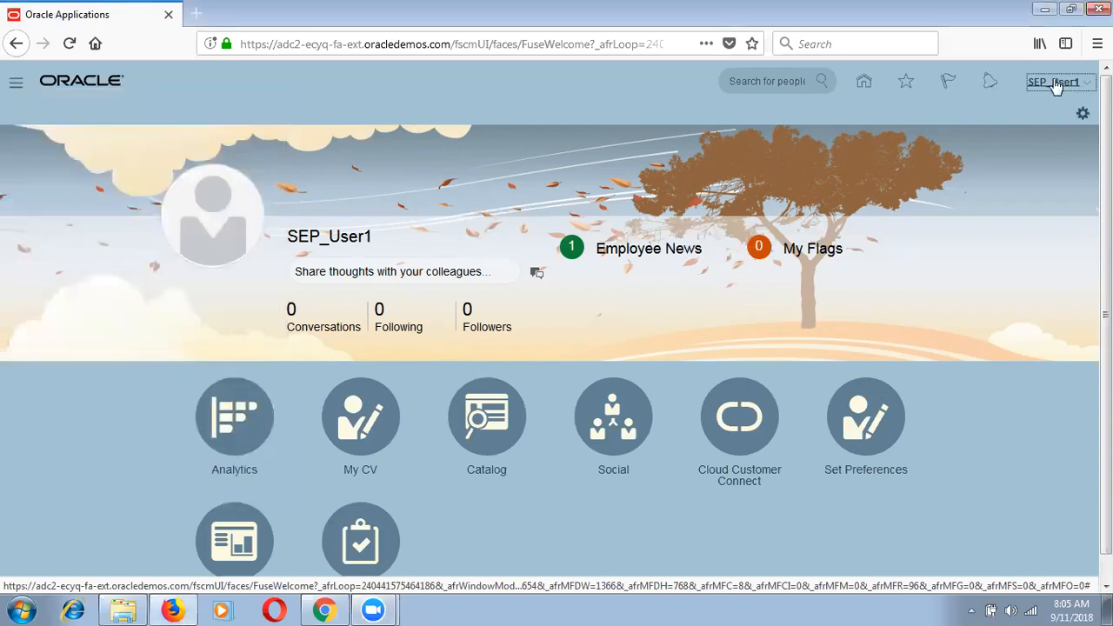
Sign out and sign back in as the other implementation user using its autocompleted ID and password.
{"action": "left_click", "coordinate": [1061, 113]}
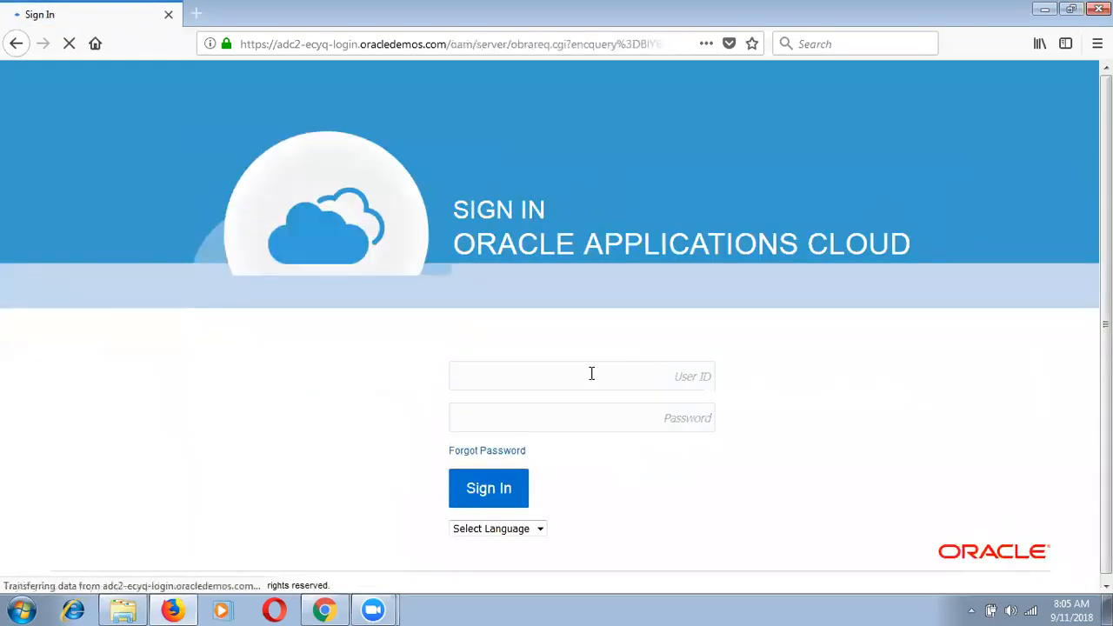
{"action": "type", "text": "s"}
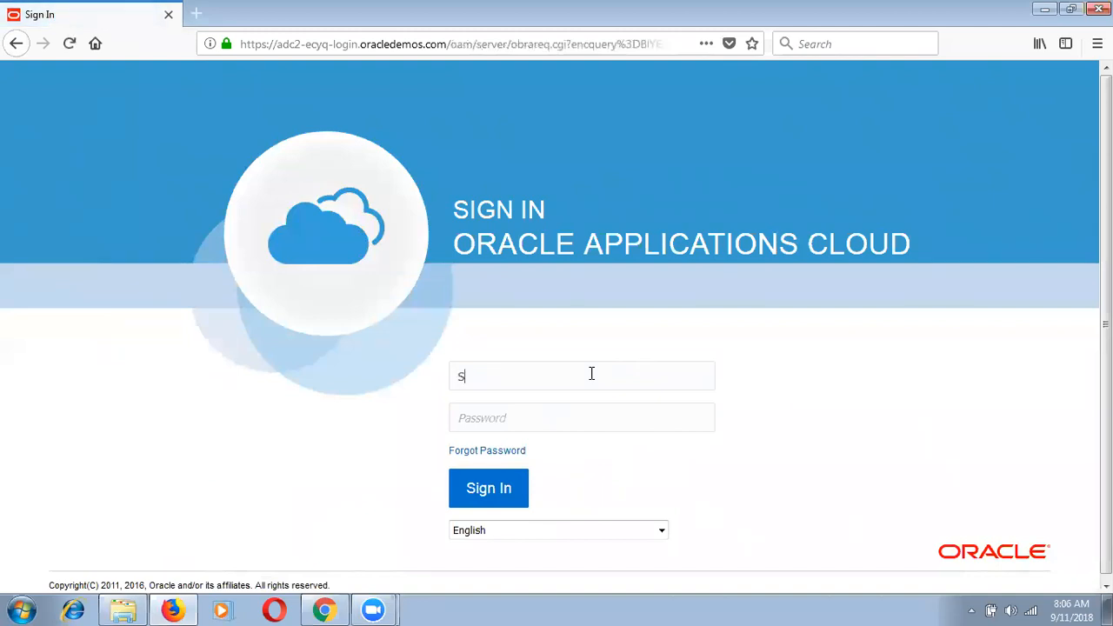
{"action": "type", "text": "JU"}
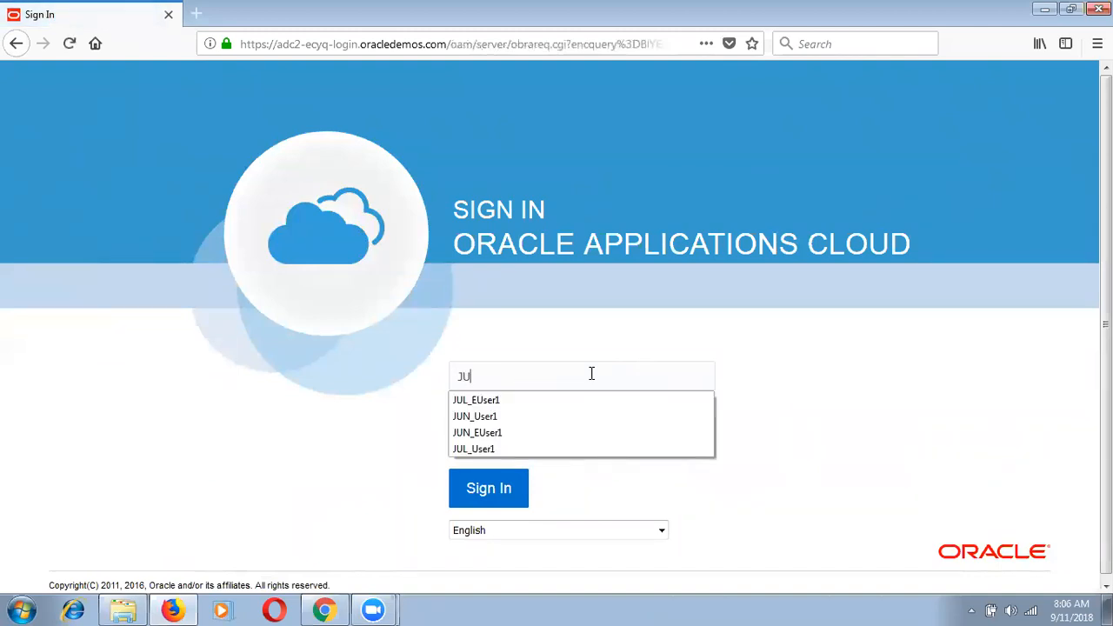
{"action": "key", "text": "Down"}
{"action": "key", "text": "Down"}
{"action": "key", "text": "Return"}
{"action": "key", "text": "Tab"}
{"action": "type", "text": "*******"}
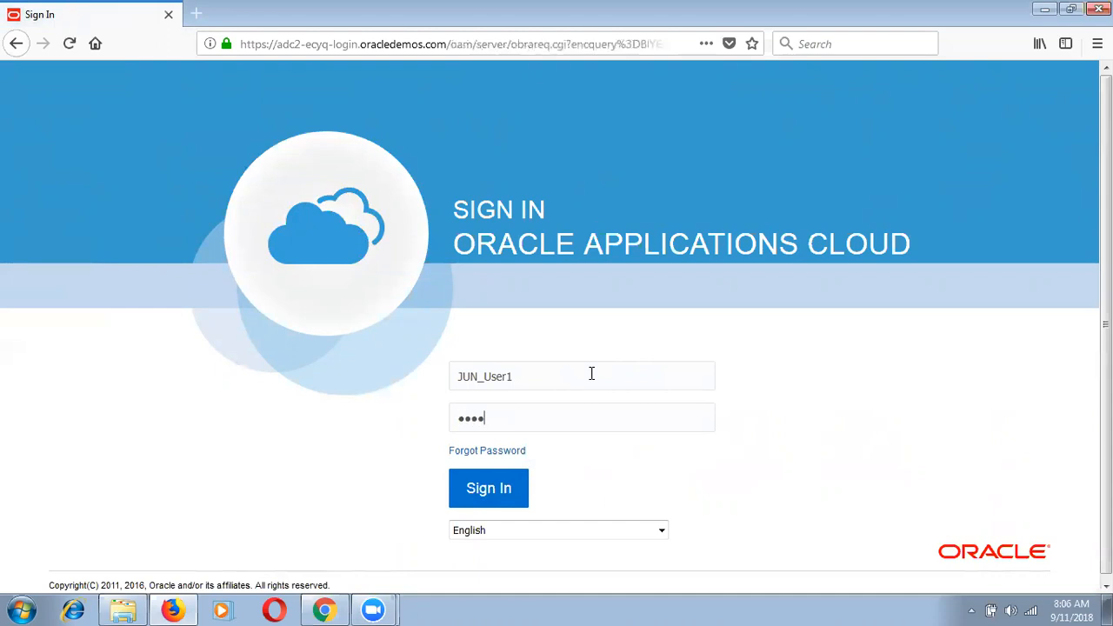
{"action": "type", "text": "****"}
{"action": "left_click", "coordinate": [509, 490]}
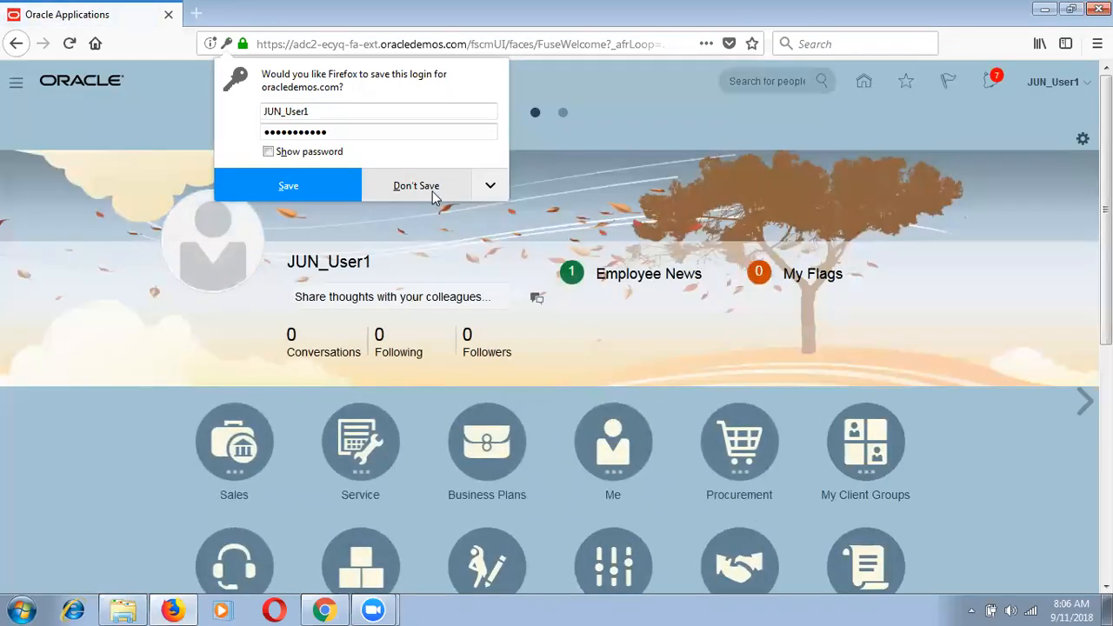
Decline saving the login in Firefox and open the new user's Settings and Actions menu.
{"action": "left_click", "coordinate": [417, 186]}
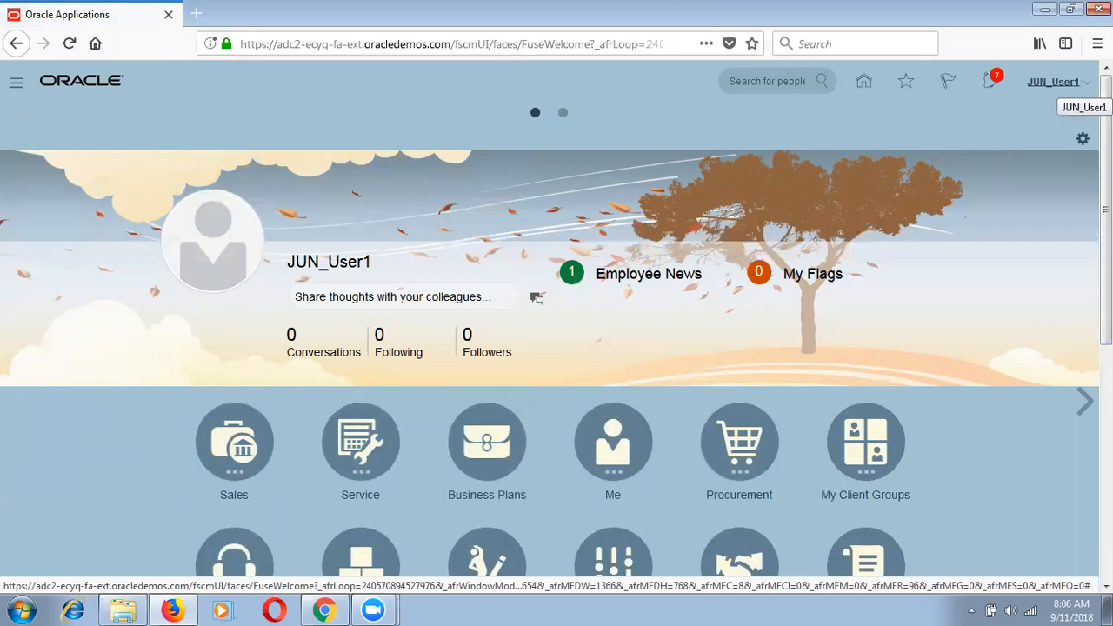
{"action": "left_click", "coordinate": [1053, 82]}
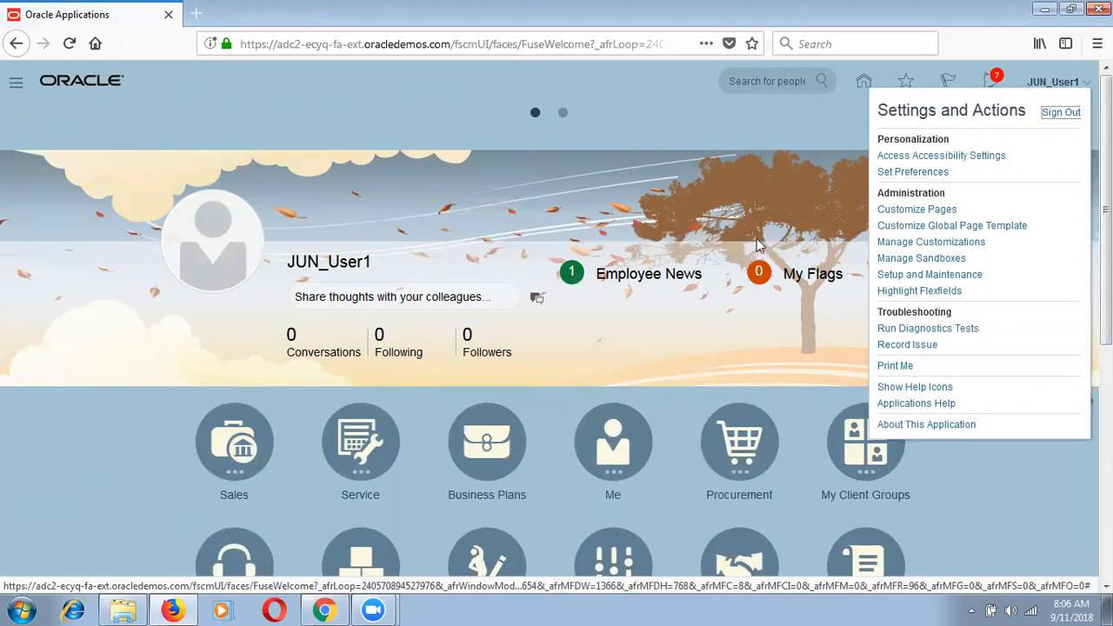
Open Setup and Maintenance for Compensation Management, show All Tasks, and list the setup offerings.
{"action": "left_click", "coordinate": [961, 274]}
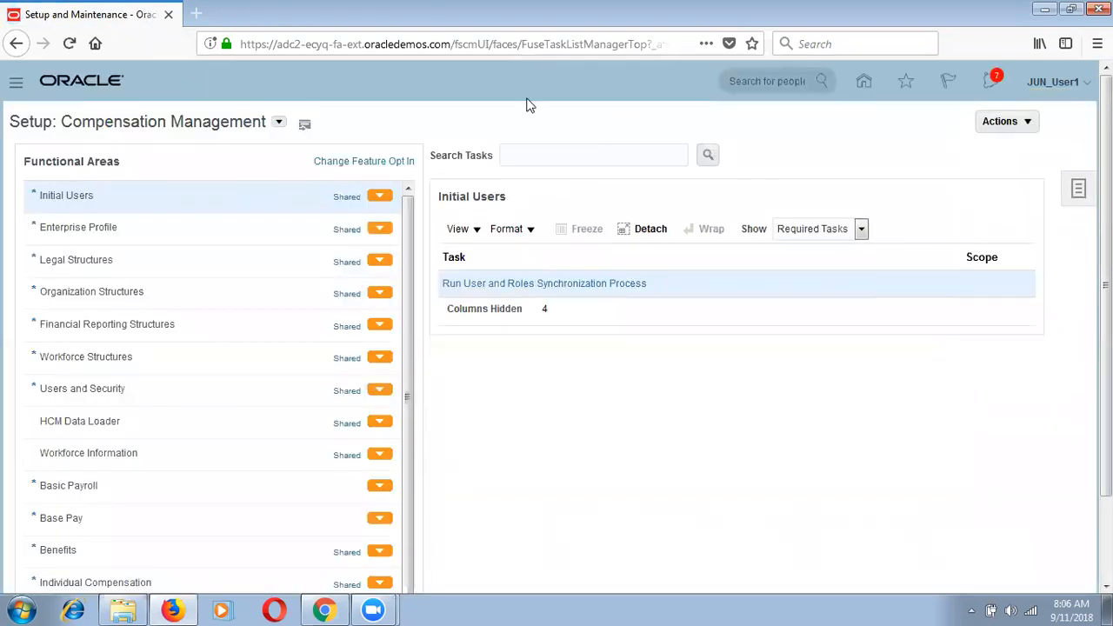
{"action": "left_click", "coordinate": [791, 226]}
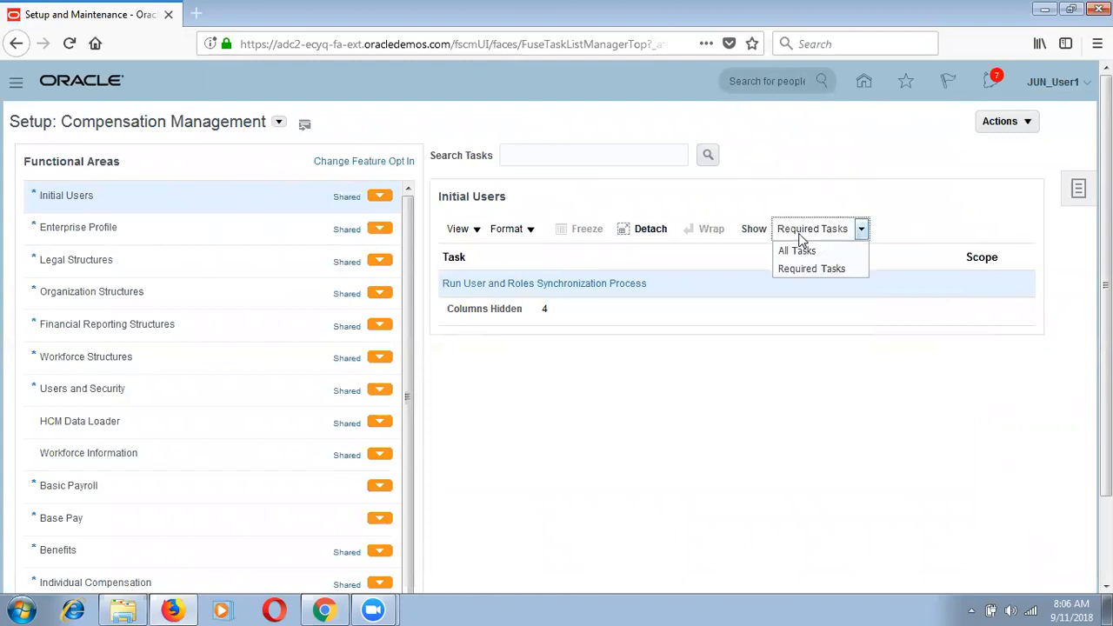
{"action": "left_click", "coordinate": [800, 250]}
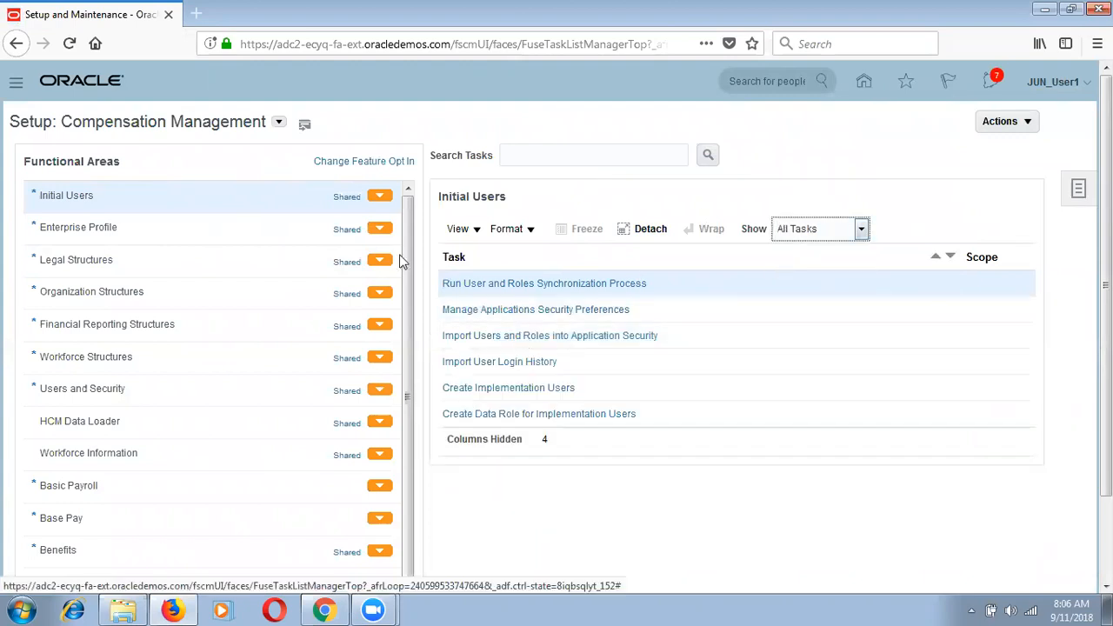
{"action": "left_click", "coordinate": [186, 199]}
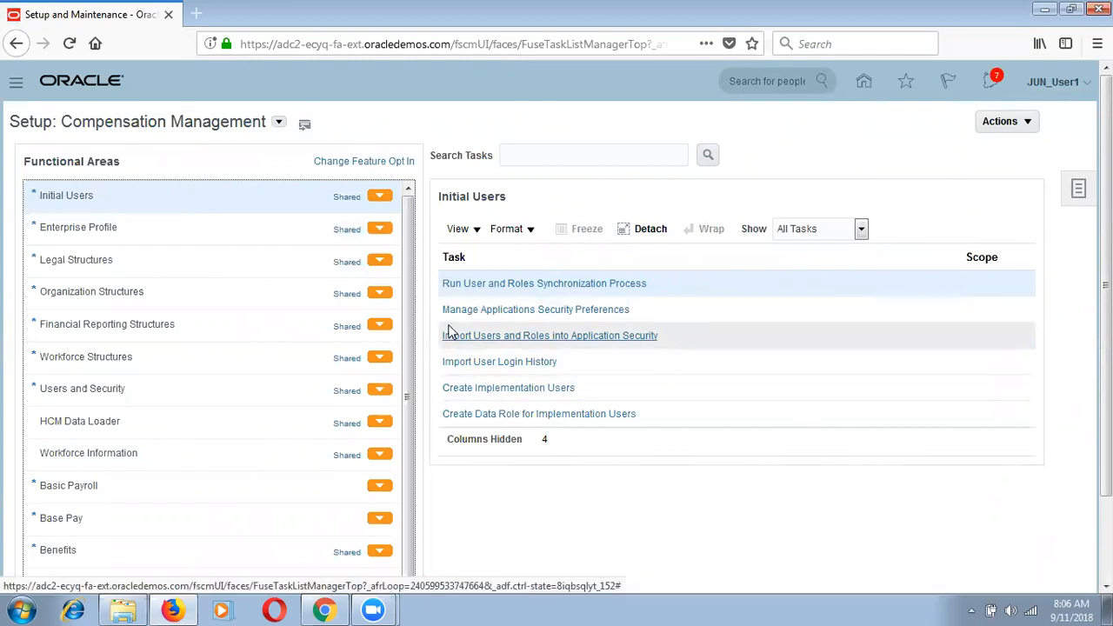
{"action": "left_click", "coordinate": [280, 126]}
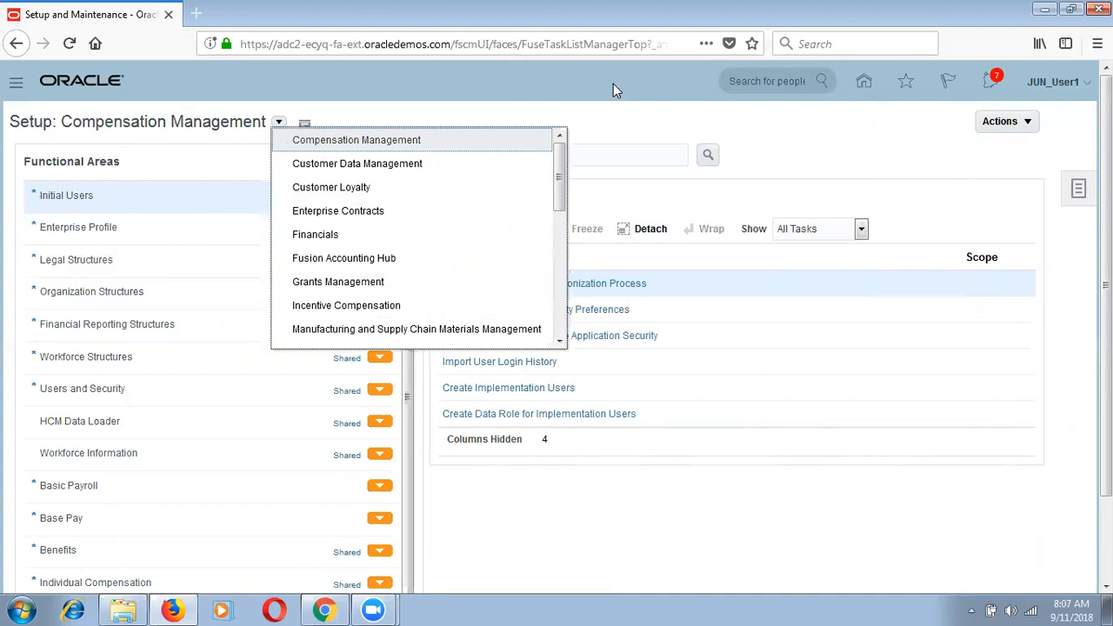
Switch setup to the Procurement offering, select Initial Users, and show all its tasks.
{"action": "scroll", "coordinate": [531, 295], "scroll_direction": "down", "scroll_amount": 3}
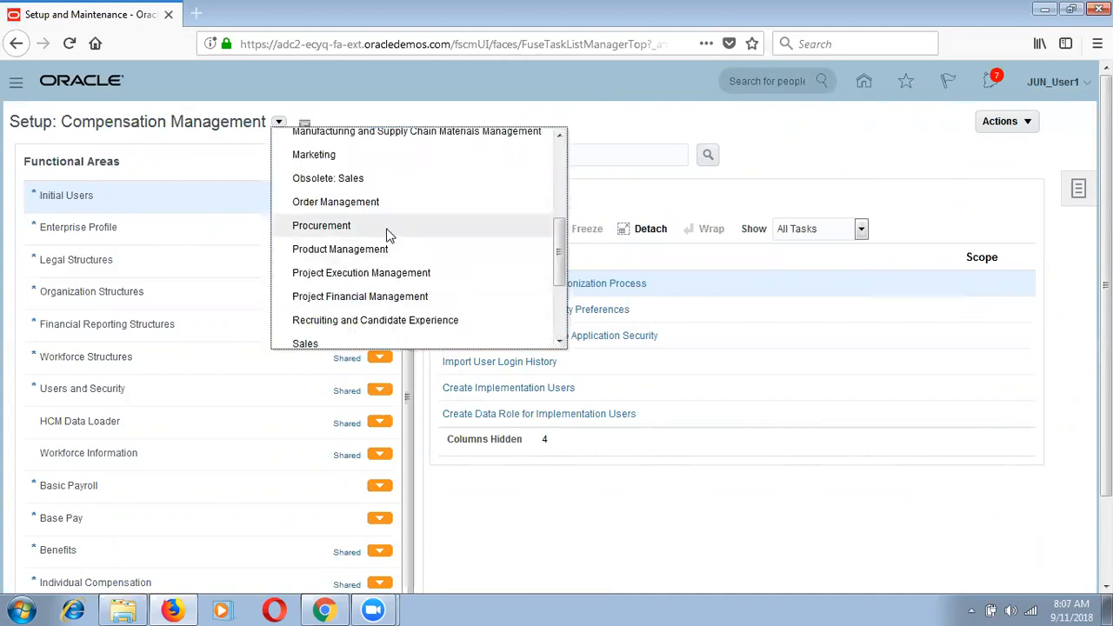
{"action": "left_click", "coordinate": [387, 230]}
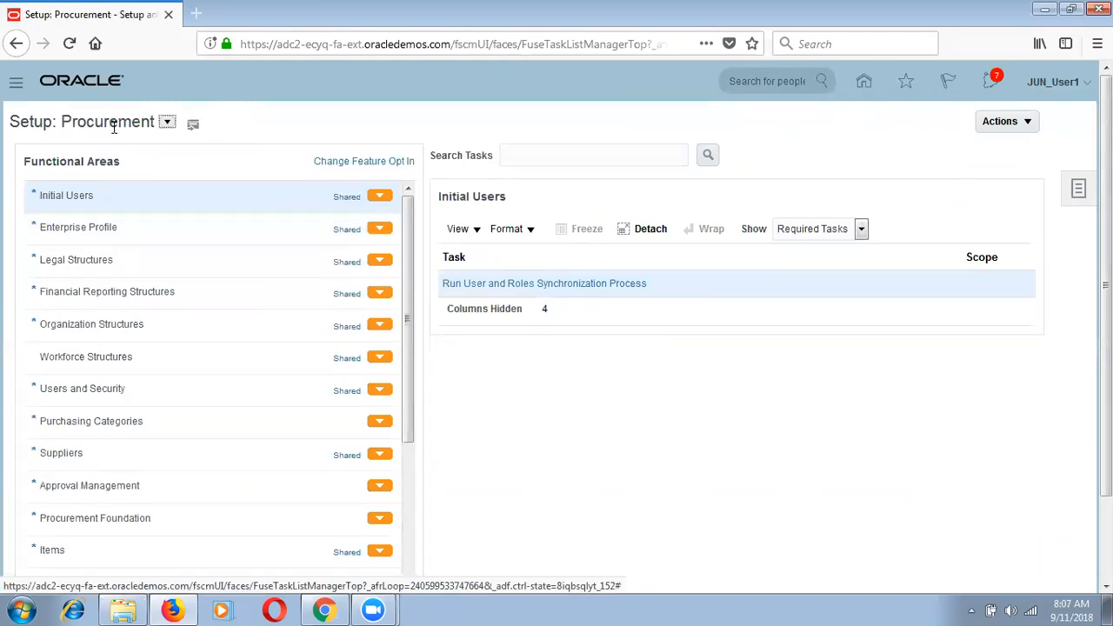
{"action": "left_click", "coordinate": [168, 122]}
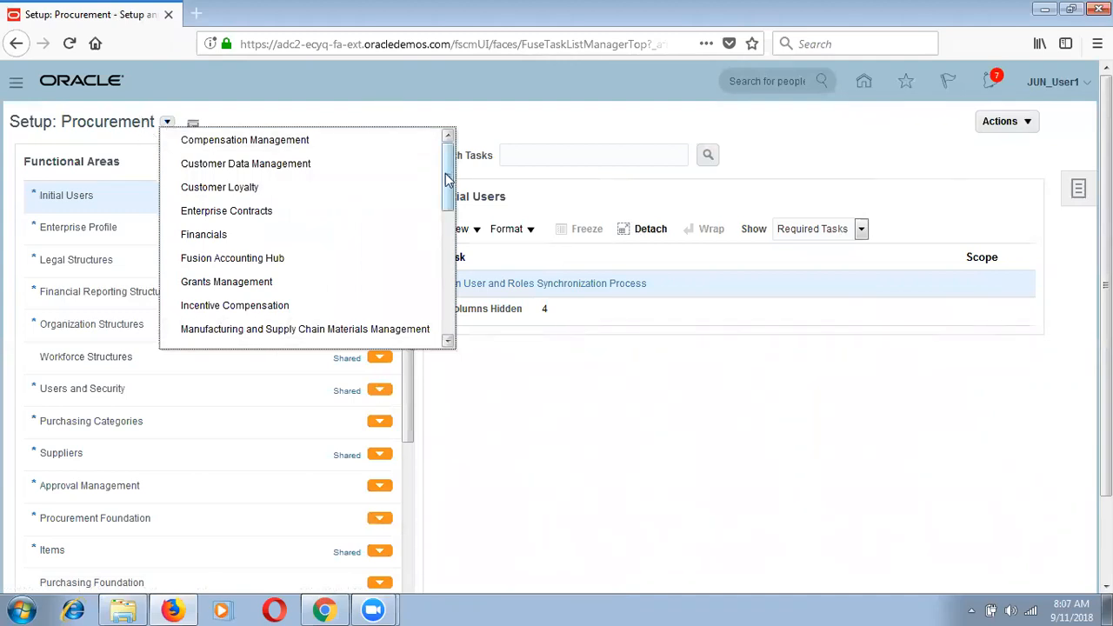
{"action": "scroll", "coordinate": [449, 179], "scroll_direction": "down", "scroll_amount": 2}
{"action": "left_click", "coordinate": [487, 110]}
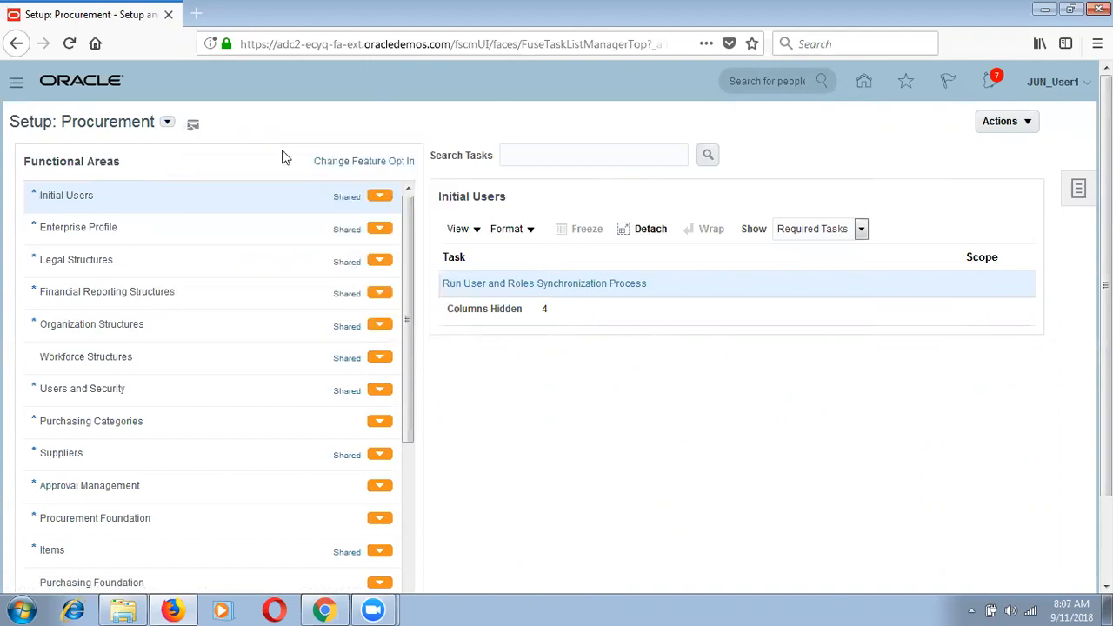
{"action": "left_click", "coordinate": [129, 196]}
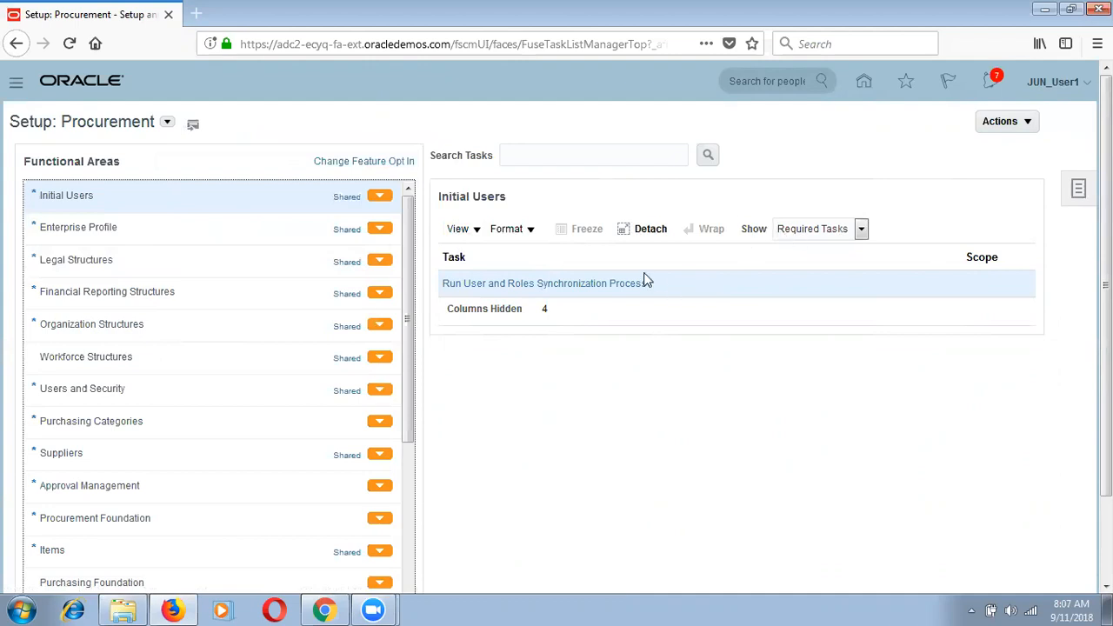
{"action": "left_click", "coordinate": [797, 235]}
{"action": "left_click", "coordinate": [814, 255]}
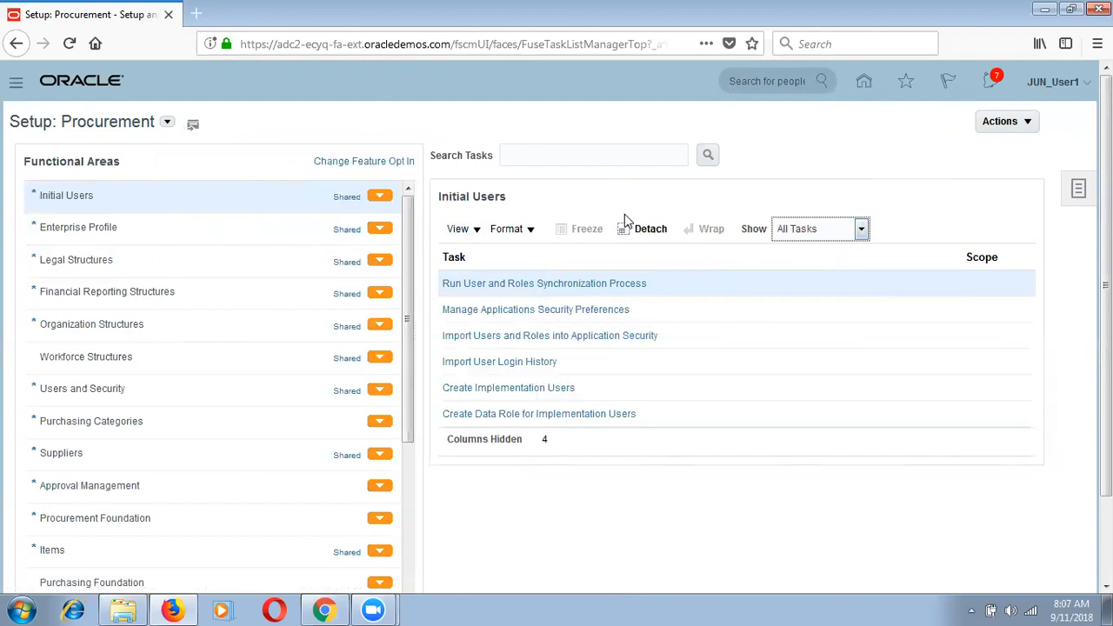
Open the Create Implementation Users task and search user accounts for 'SEP%'.
{"action": "left_click", "coordinate": [531, 392]}
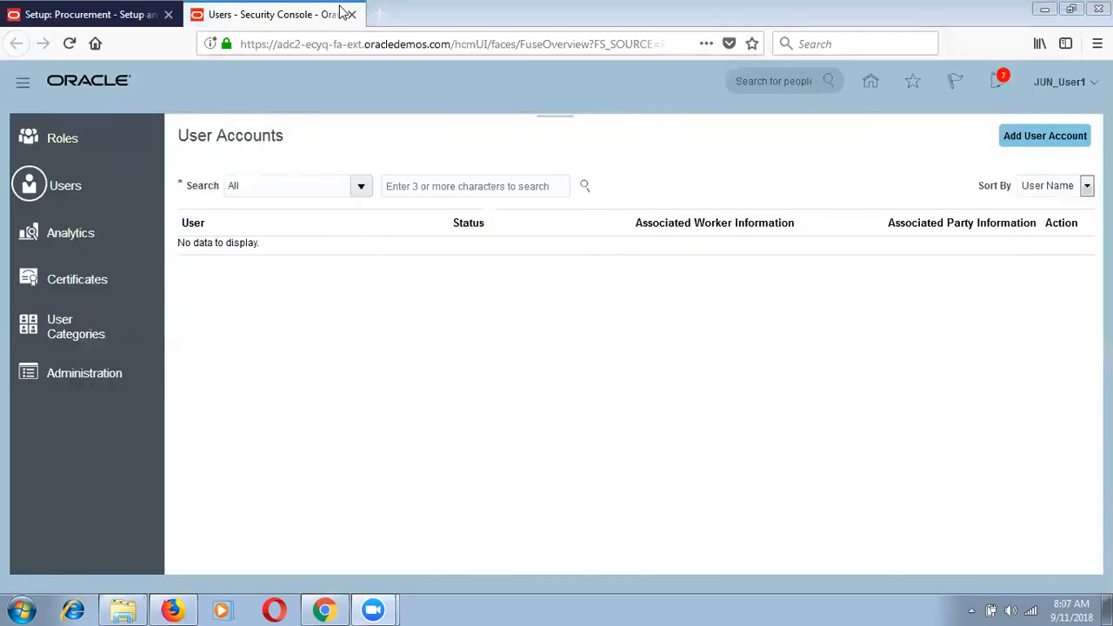
{"action": "left_click", "coordinate": [407, 186]}
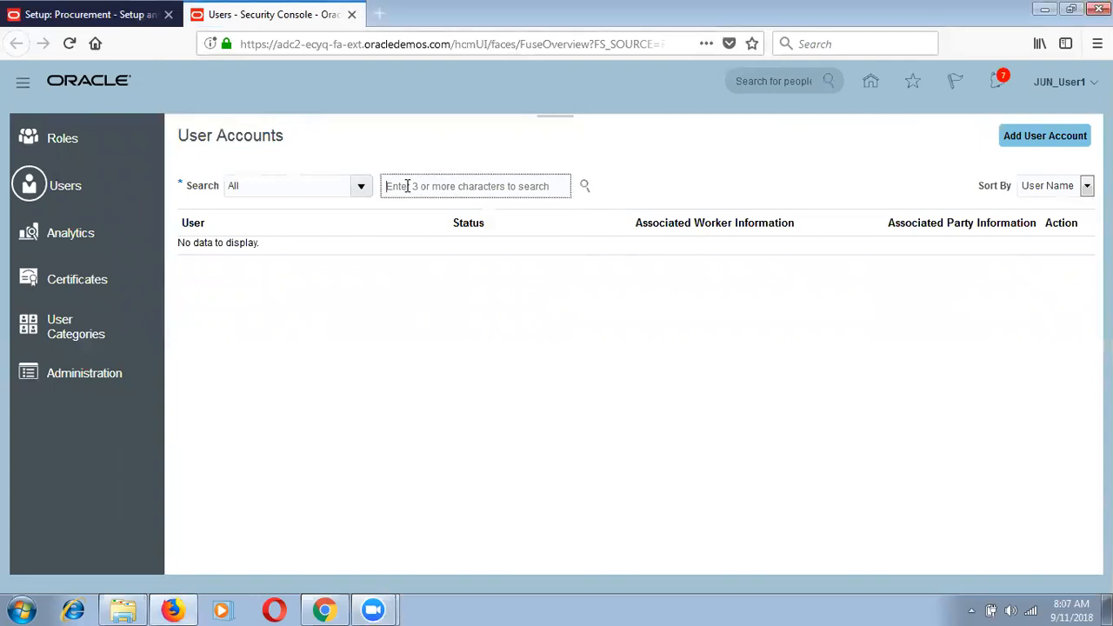
{"action": "type", "text": "S"}
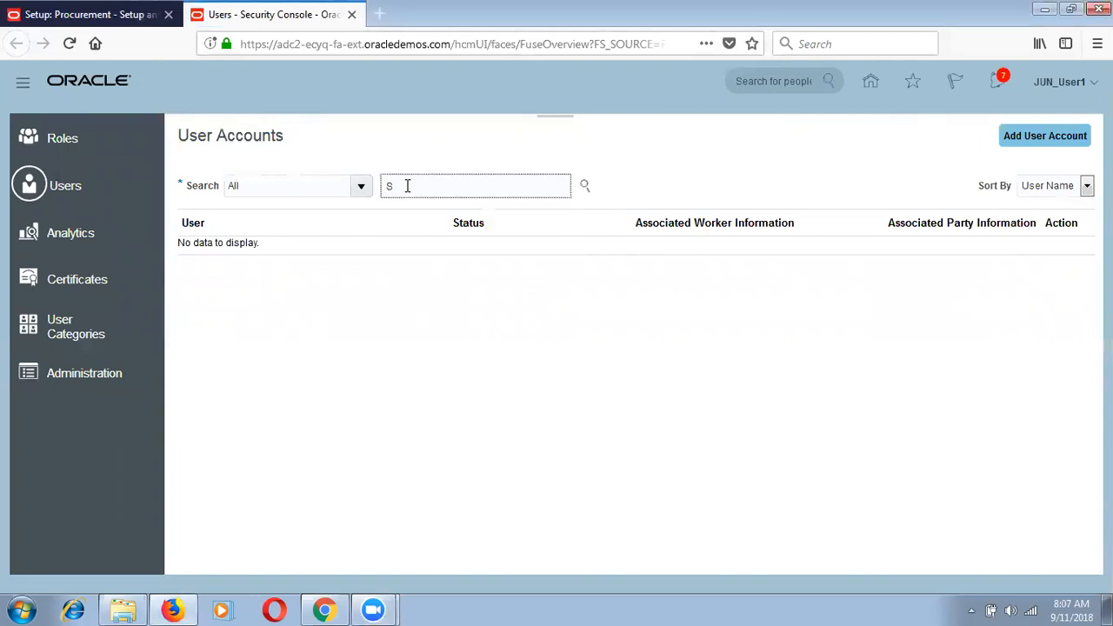
{"action": "type", "text": "EP%"}
{"action": "left_click", "coordinate": [586, 187]}
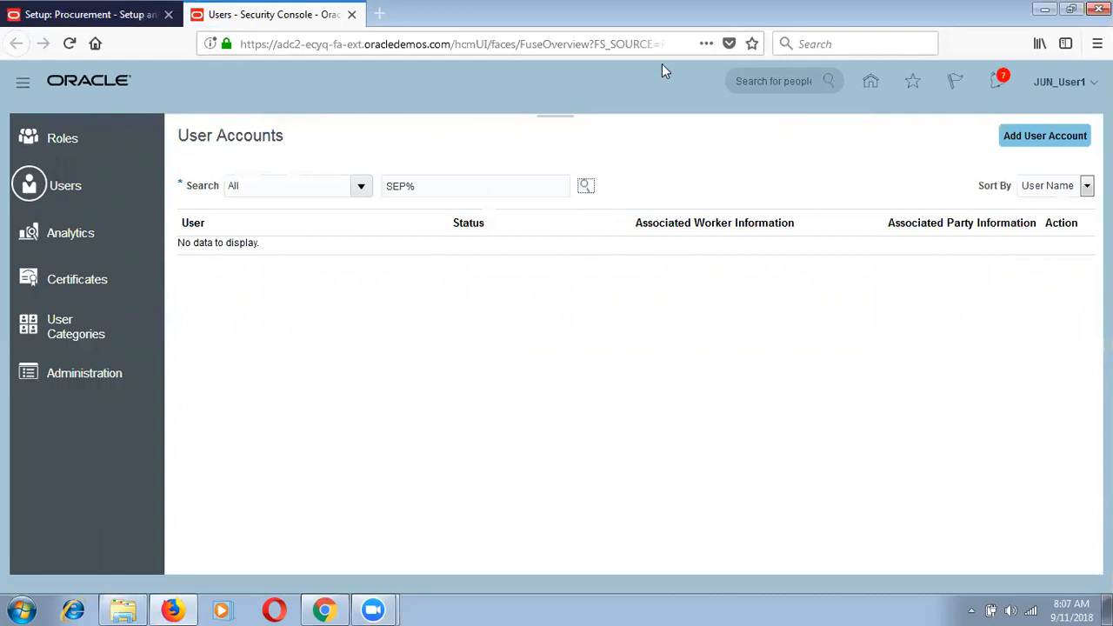
Rerun the user search as 'SEP' without the % wildcard.
{"action": "left_click", "coordinate": [466, 183]}
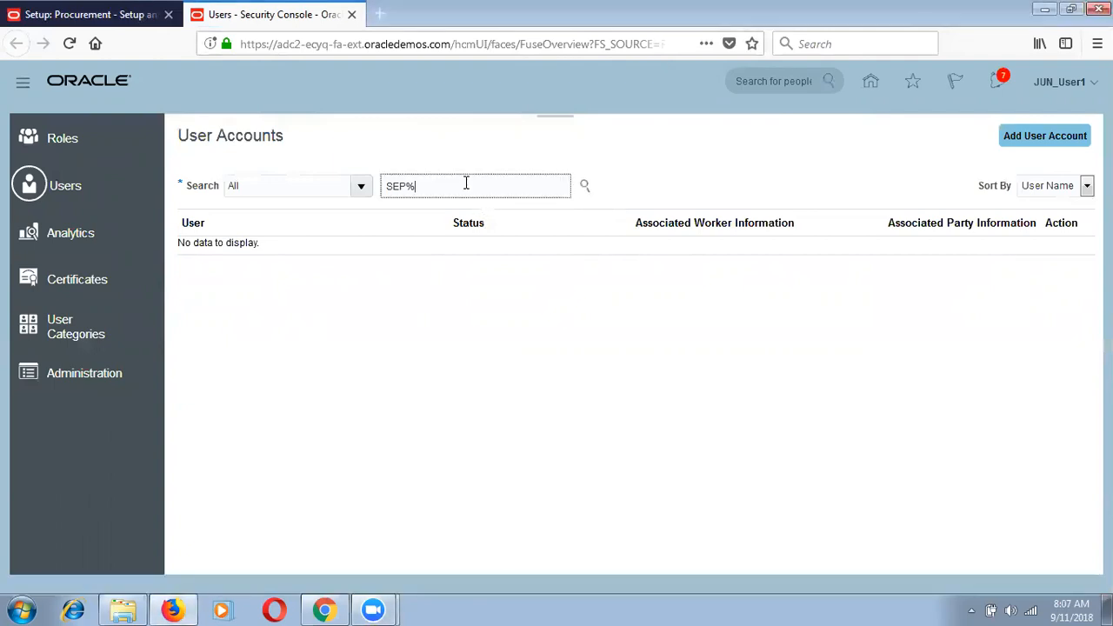
{"action": "key", "text": "BackSpace"}
{"action": "left_click", "coordinate": [582, 193]}
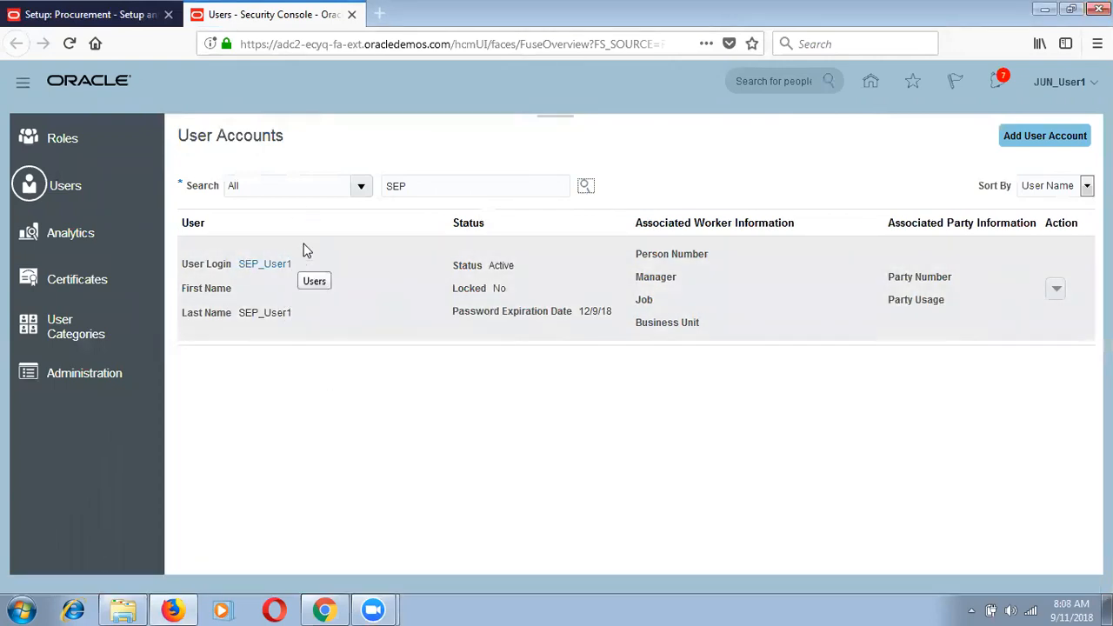
Search user accounts for 'jun', then narrow the search to 'jun_U'.
{"action": "left_click", "coordinate": [425, 185]}
{"action": "key", "text": "BackSpace"}
{"action": "key", "text": "BackSpace"}
{"action": "key", "text": "BackSpace"}
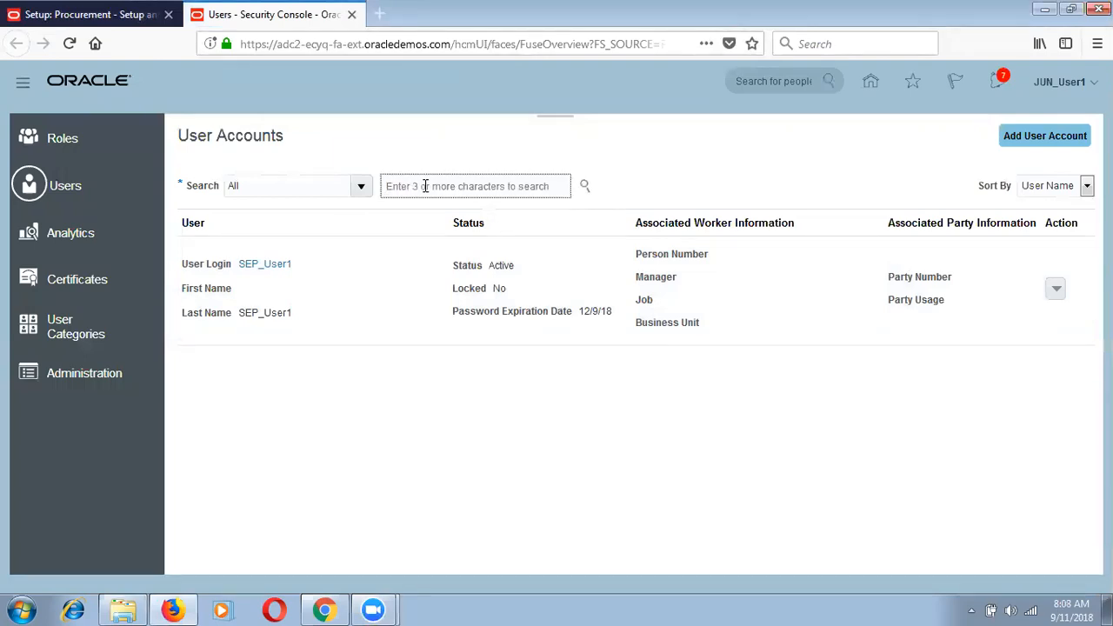
{"action": "type", "text": "jun"}
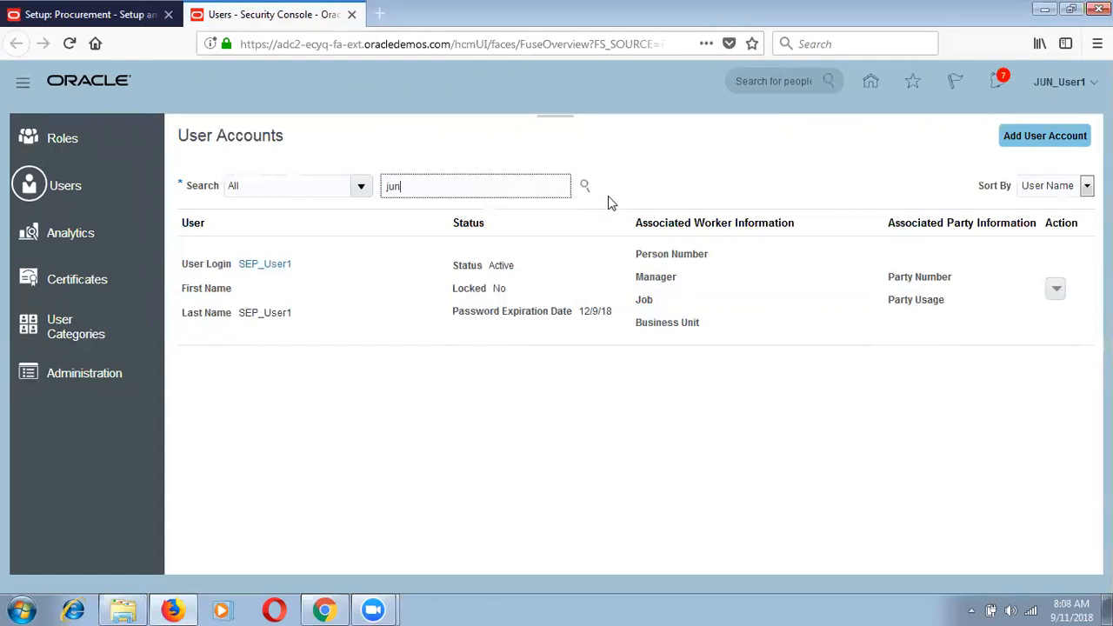
{"action": "left_click", "coordinate": [585, 186]}
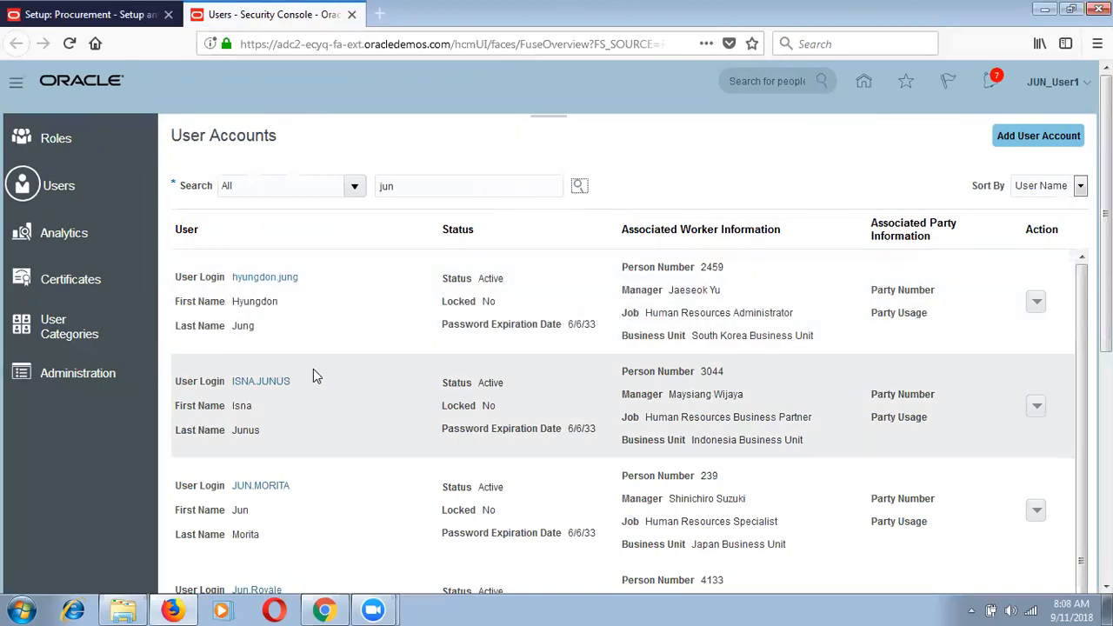
{"action": "left_click", "coordinate": [418, 195]}
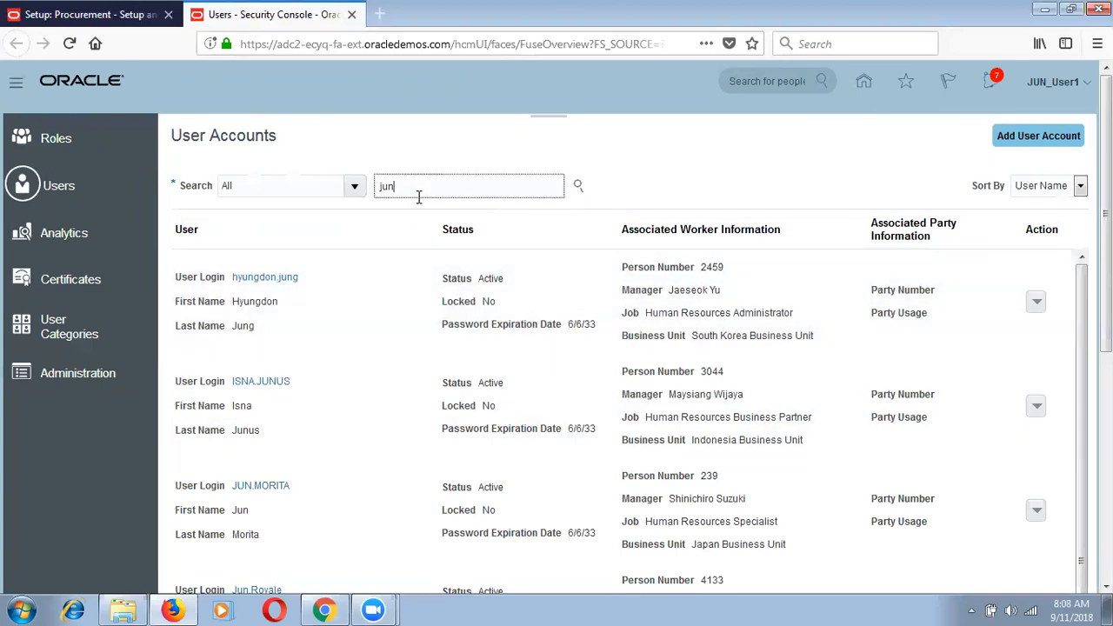
{"action": "type", "text": "_U"}
{"action": "left_click", "coordinate": [579, 187]}
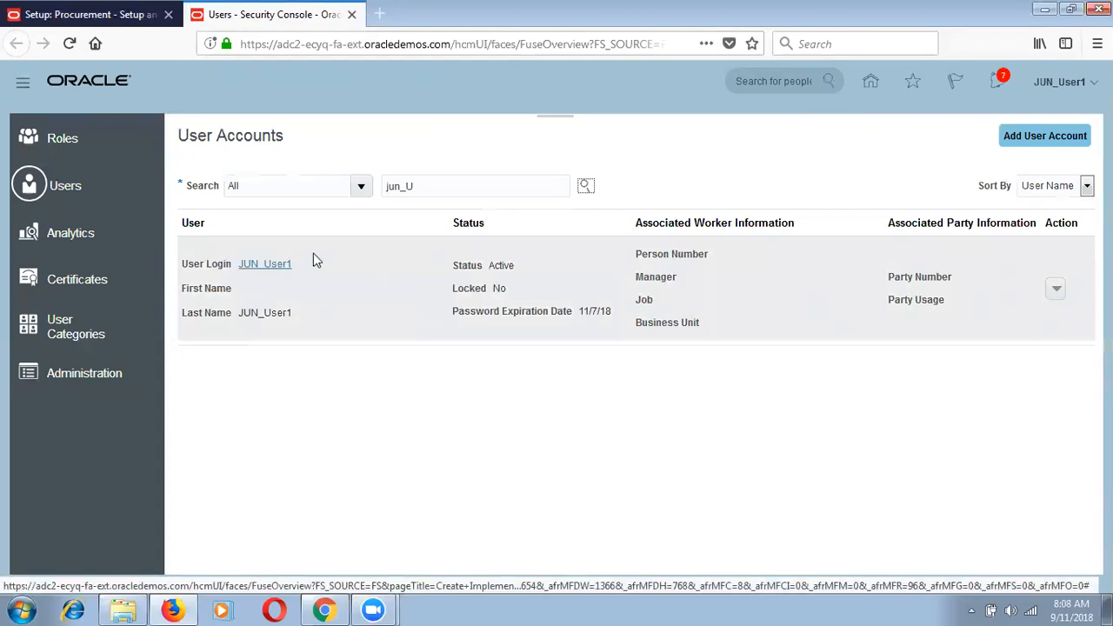
Replace the search term with 'SEP_' and run the search.
{"action": "left_click", "coordinate": [440, 191]}
{"action": "key", "text": "BackSpace"}
{"action": "key", "text": "BackSpace"}
{"action": "key", "text": "BackSpace"}
{"action": "key", "text": "BackSpace"}
{"action": "key", "text": "BackSpace"}
{"action": "type", "text": "SEP_"}
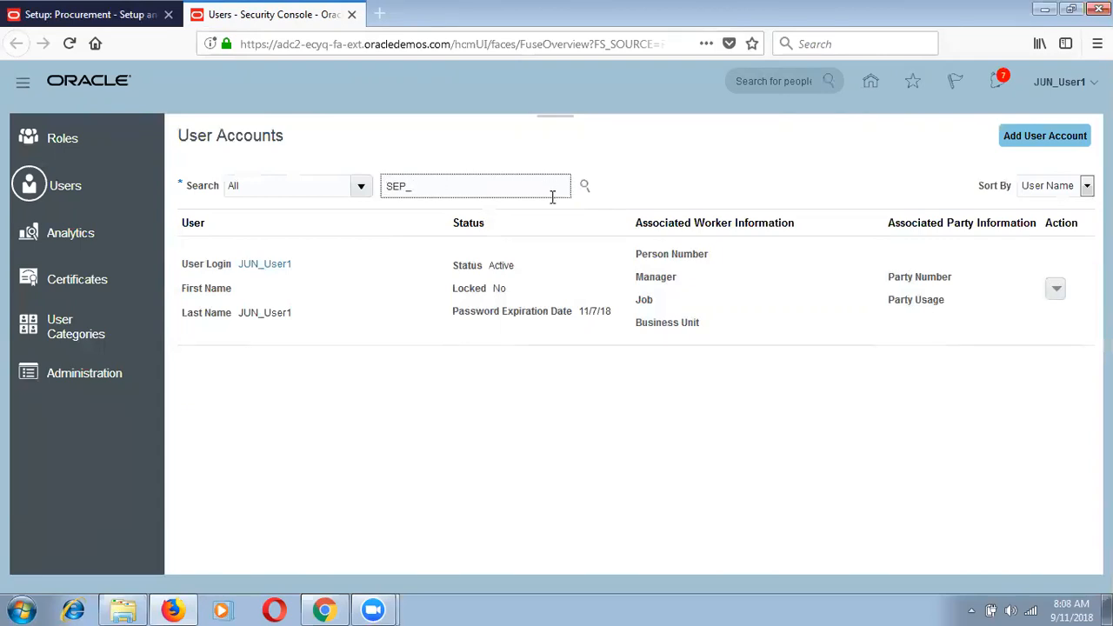
{"action": "type", "text": "%"}
{"action": "key", "text": "BackSpace"}
{"action": "left_click", "coordinate": [583, 183]}
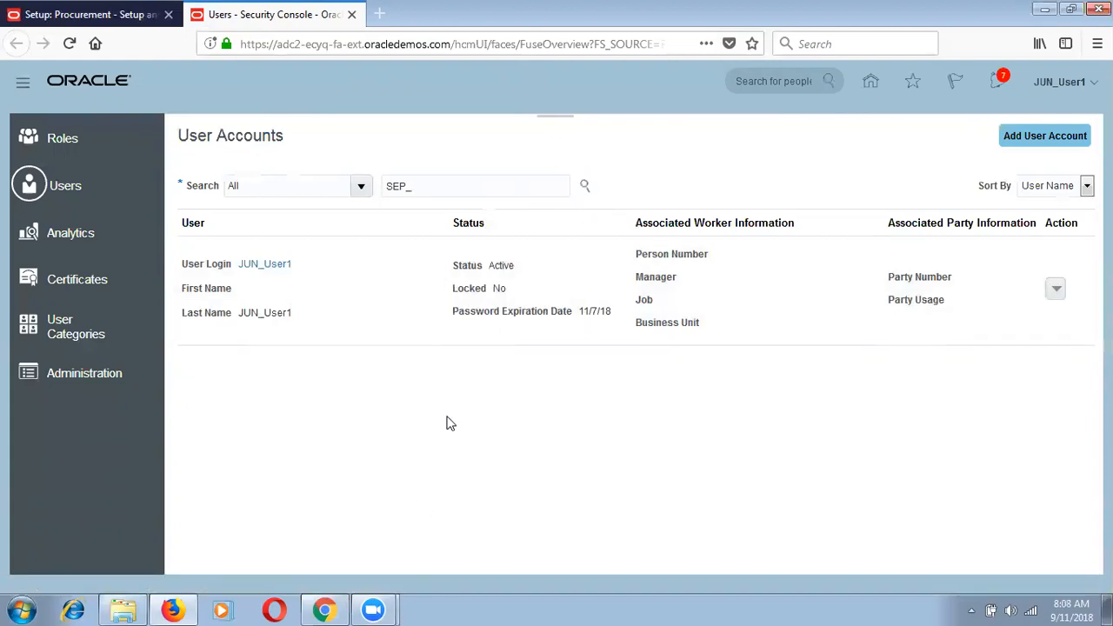
List SEP_User1, check its Action menu, and open its User Login account details.
{"action": "left_click", "coordinate": [585, 187]}
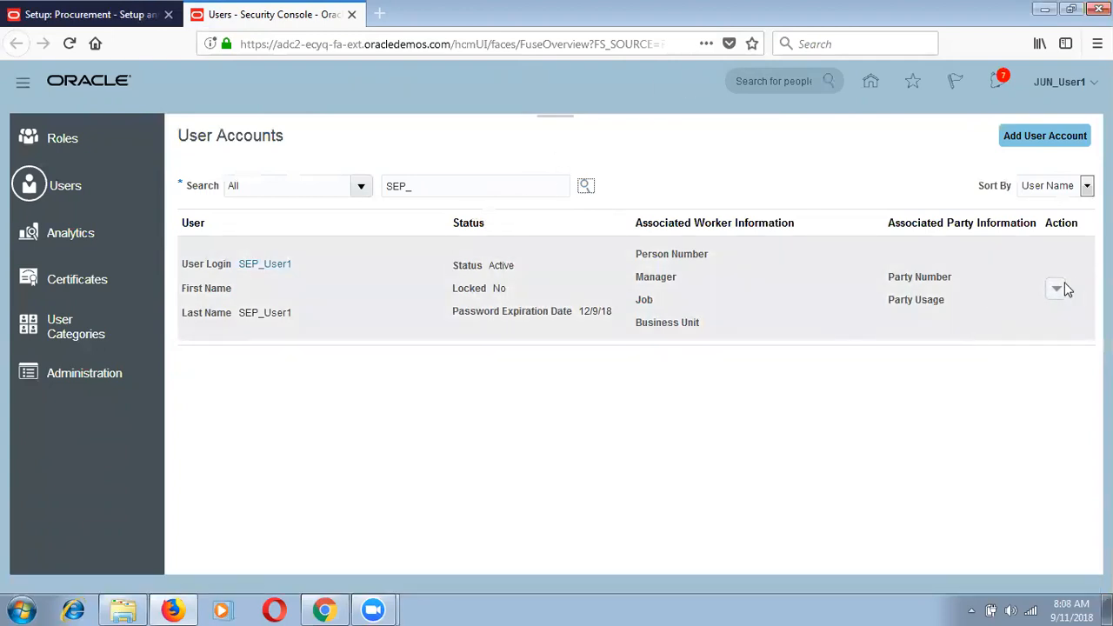
{"action": "left_click", "coordinate": [1065, 220]}
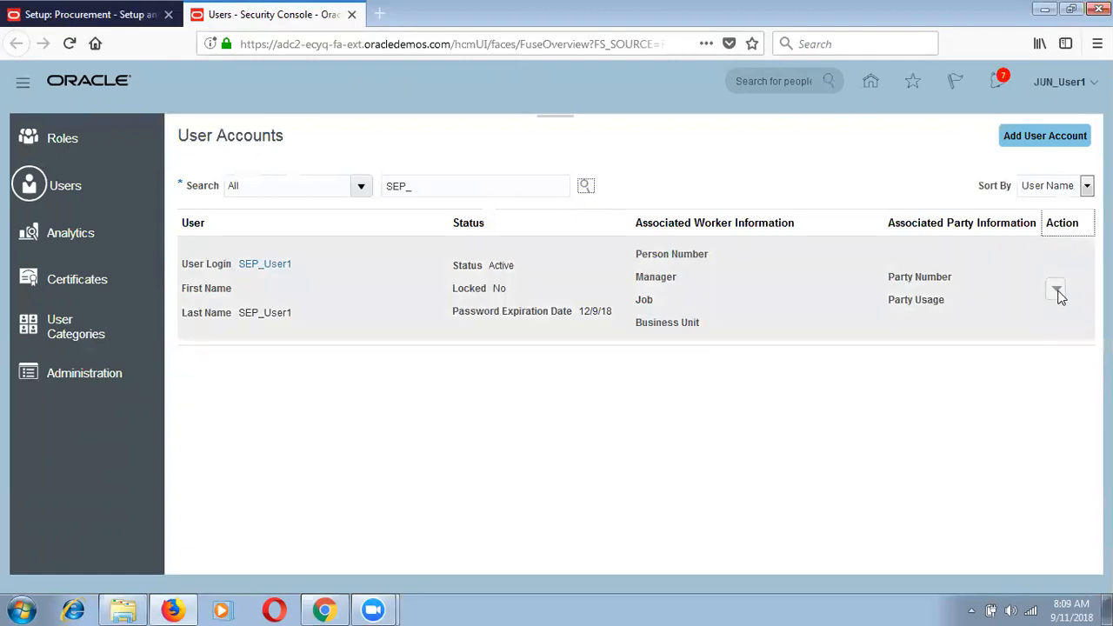
{"action": "left_click", "coordinate": [1057, 292]}
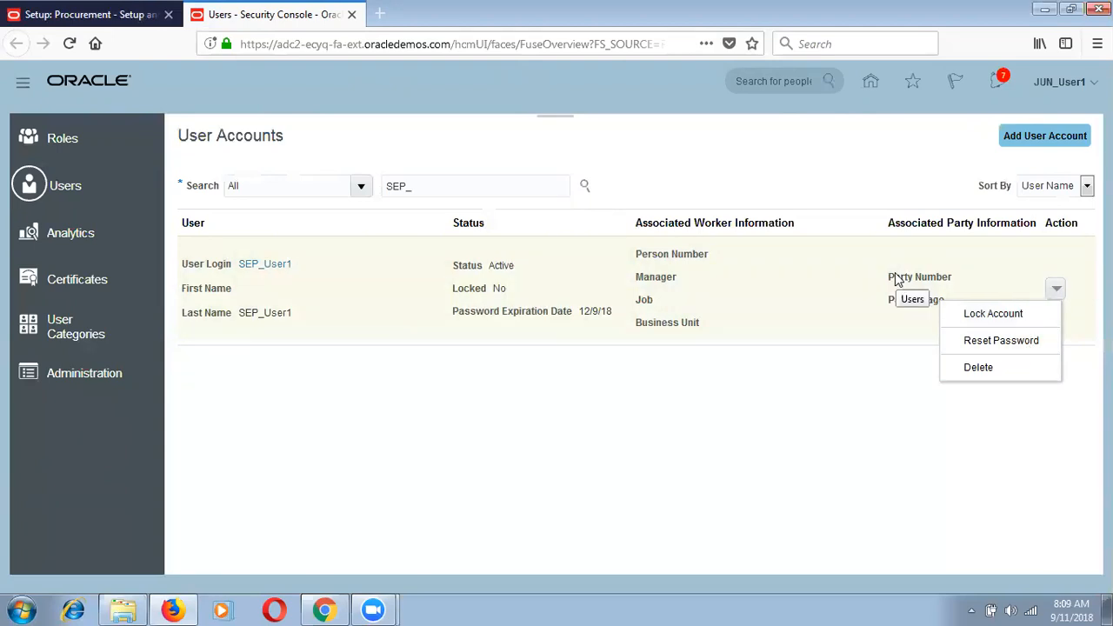
{"action": "left_click", "coordinate": [673, 445]}
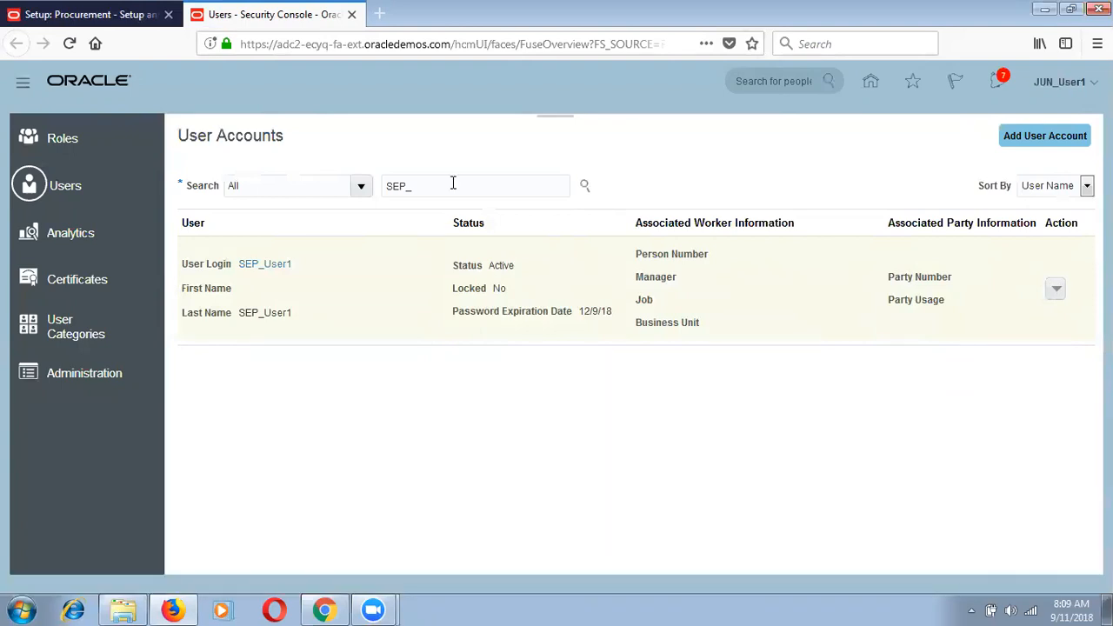
{"action": "left_click", "coordinate": [265, 267]}
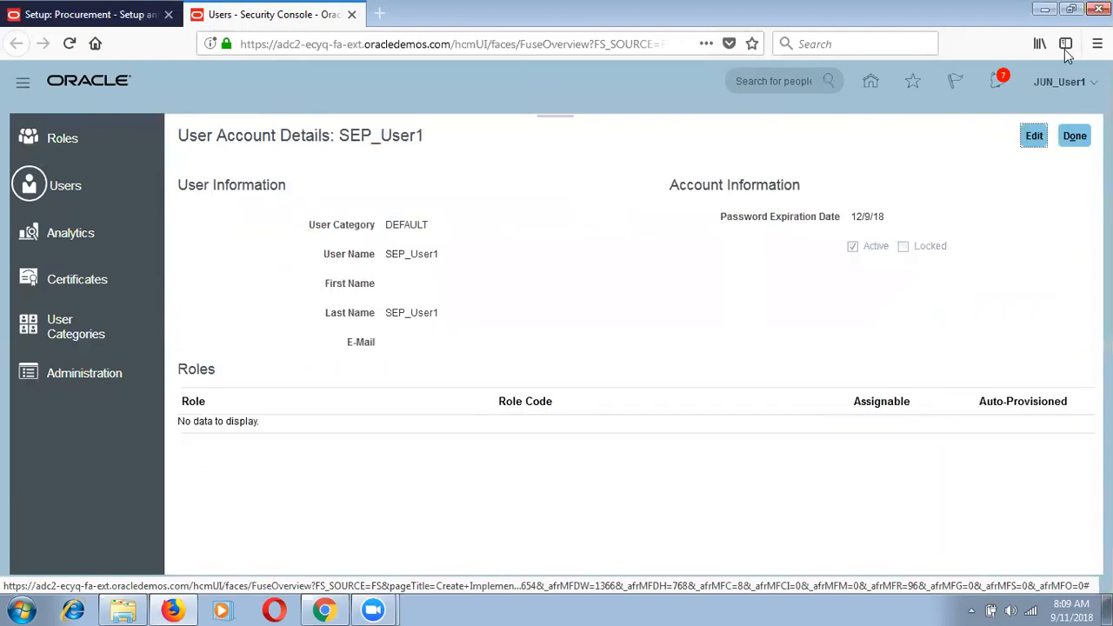
Open the Edit User Account page for SEP_User1, whose Roles list is still empty.
{"action": "left_click", "coordinate": [1033, 137]}
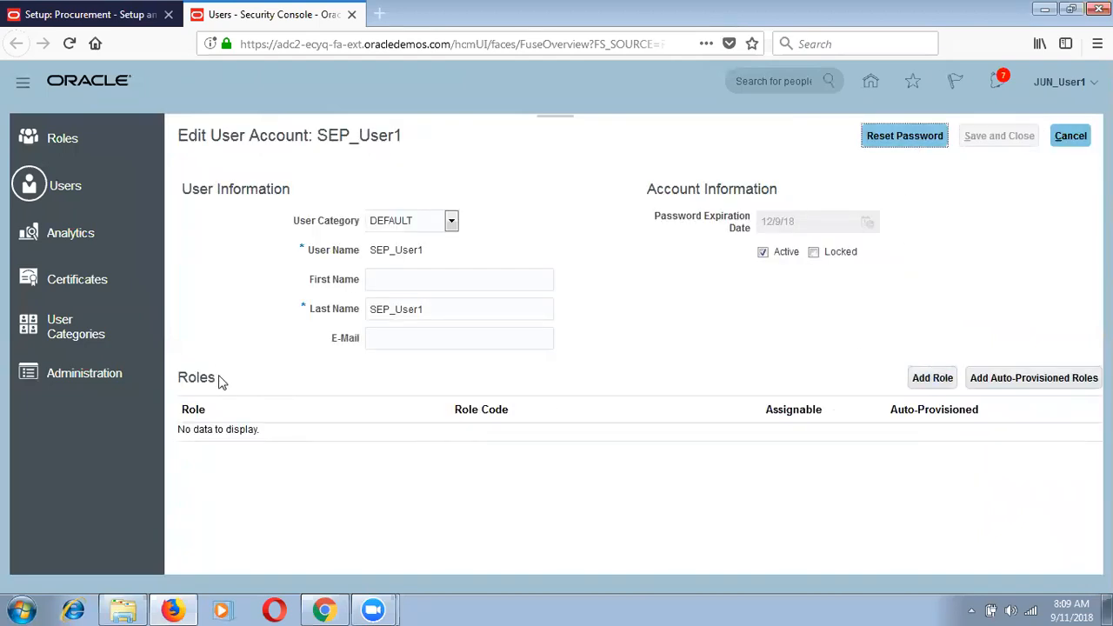
{"action": "left_click_drag", "start_coordinate": [214, 380], "coordinate": [155, 373]}
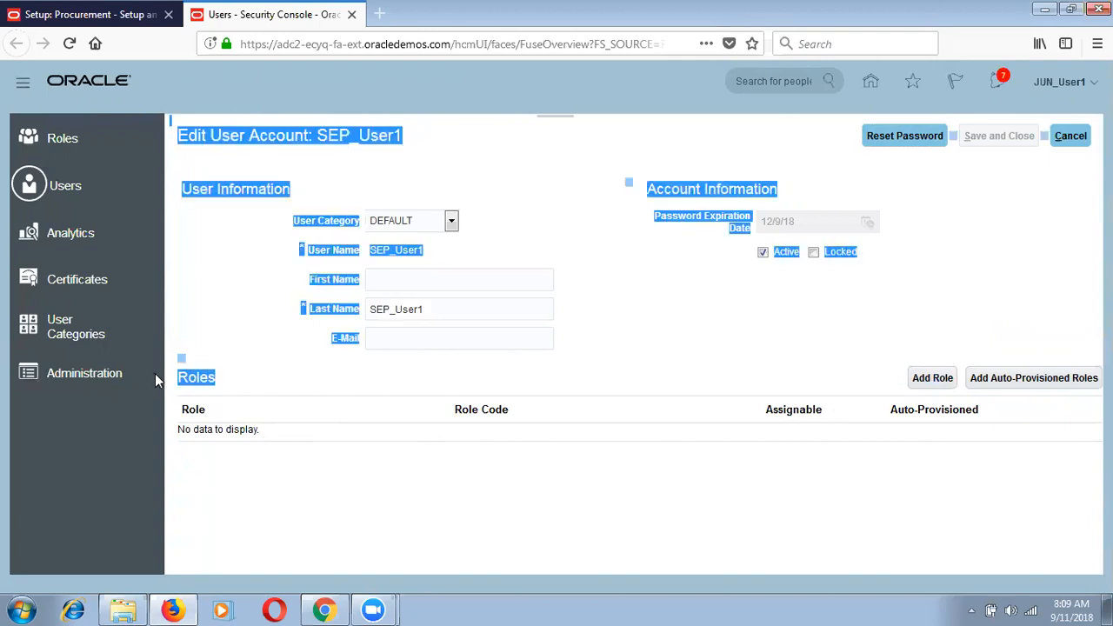
{"action": "left_click", "coordinate": [217, 379]}
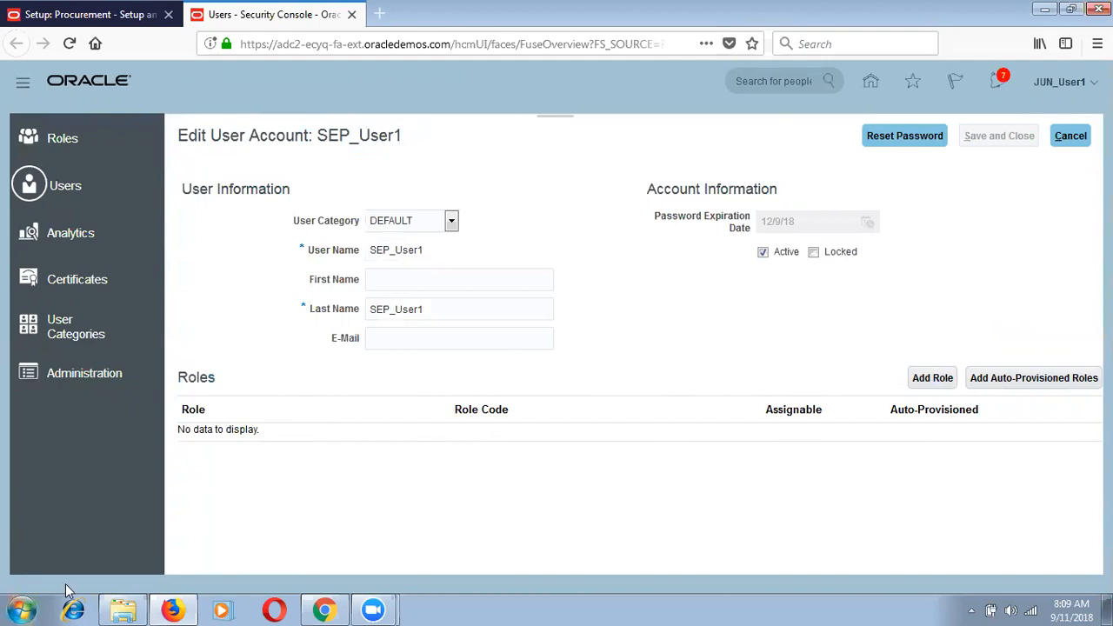
{"action": "left_click", "coordinate": [19, 609]}
Launch Notepad maximized and type a 'Roles:-' heading underlined with dashes.
{"action": "type", "text": "no"}
{"action": "key", "text": "Return"}
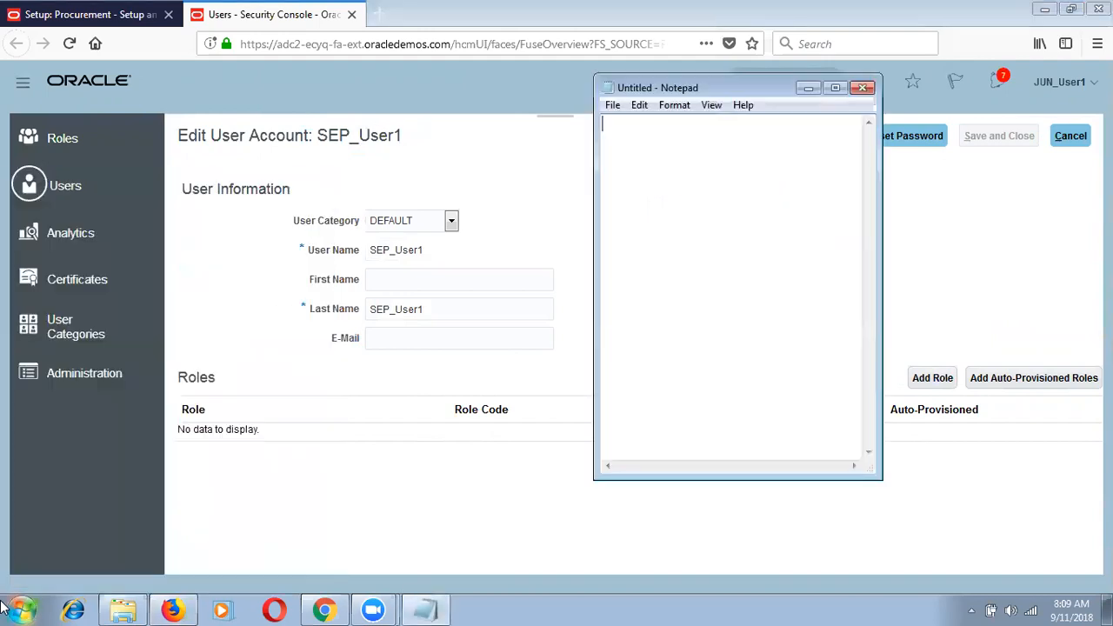
{"action": "left_click", "coordinate": [835, 87]}
{"action": "type", "text": "Roles:-"}
{"action": "key", "text": "Return"}
{"action": "type", "text": "---------"}
{"action": "key", "text": "Return"}
{"action": "key", "text": "Return"}
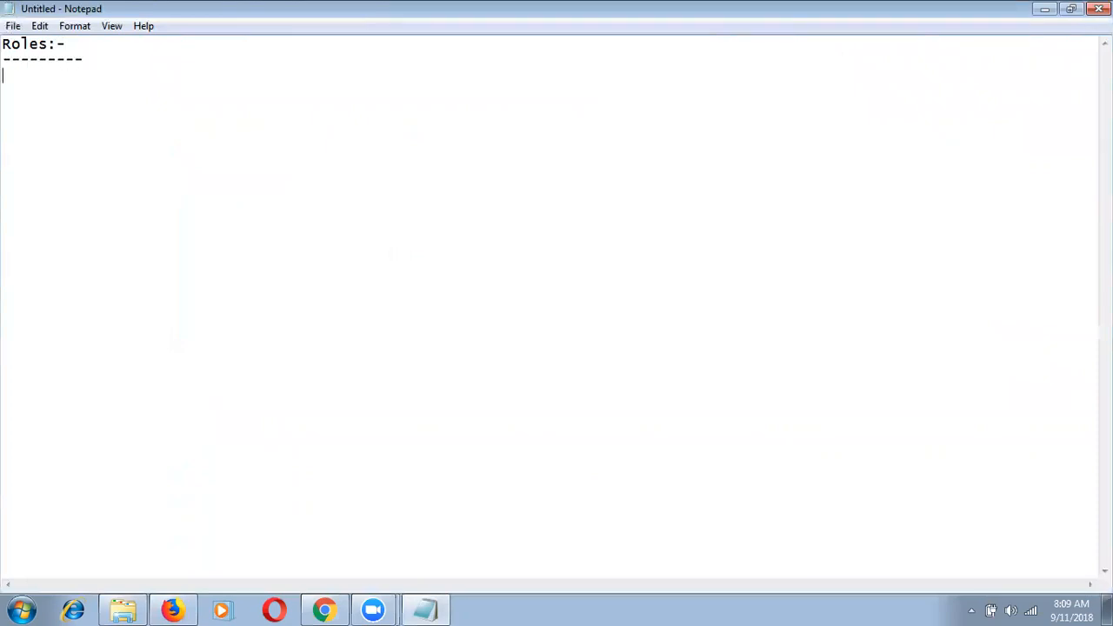
List 'Employee' and 'Application Implementation Consultant' on separate lines under the heading.
{"action": "type", "text": "Employee"}
{"action": "key", "text": "Return"}
{"action": "type", "text": "App"}
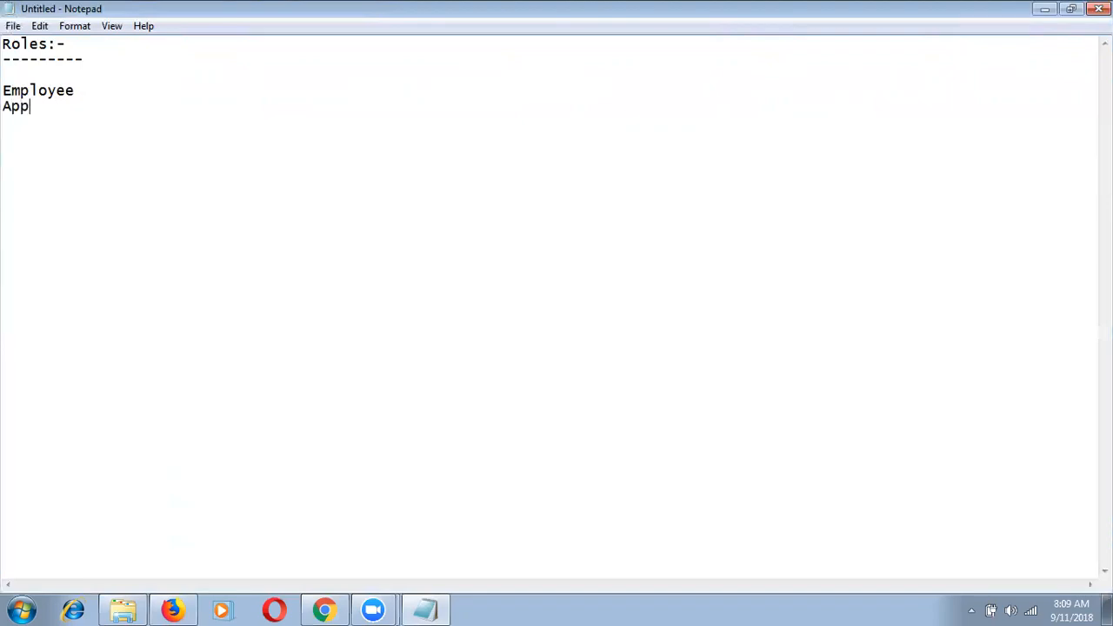
{"action": "type", "text": "lication Impl"}
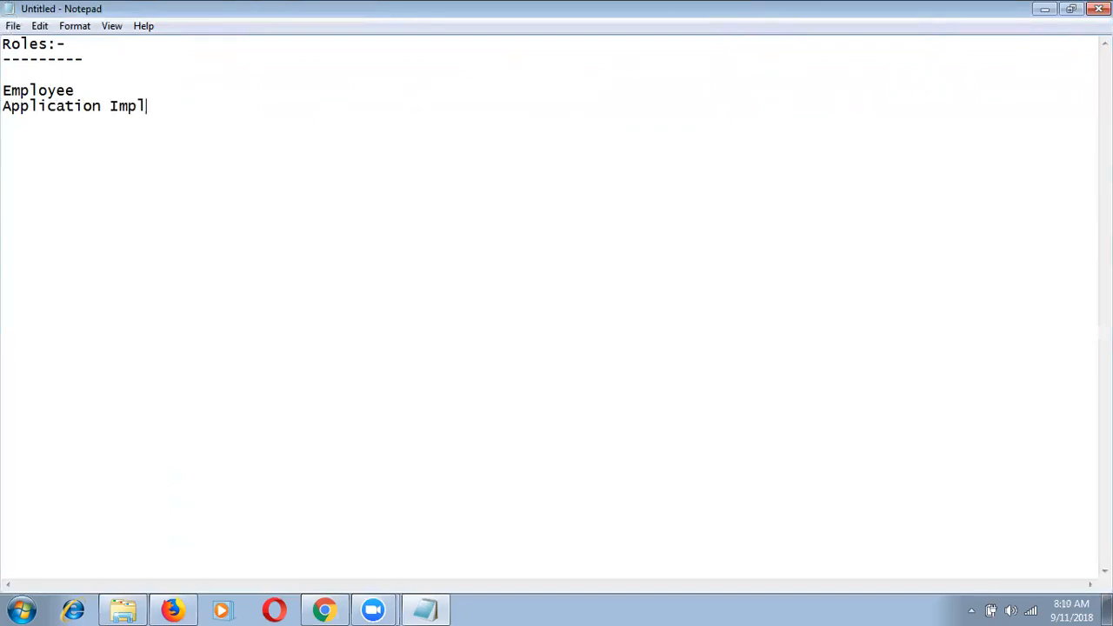
{"action": "type", "text": "ementation"}
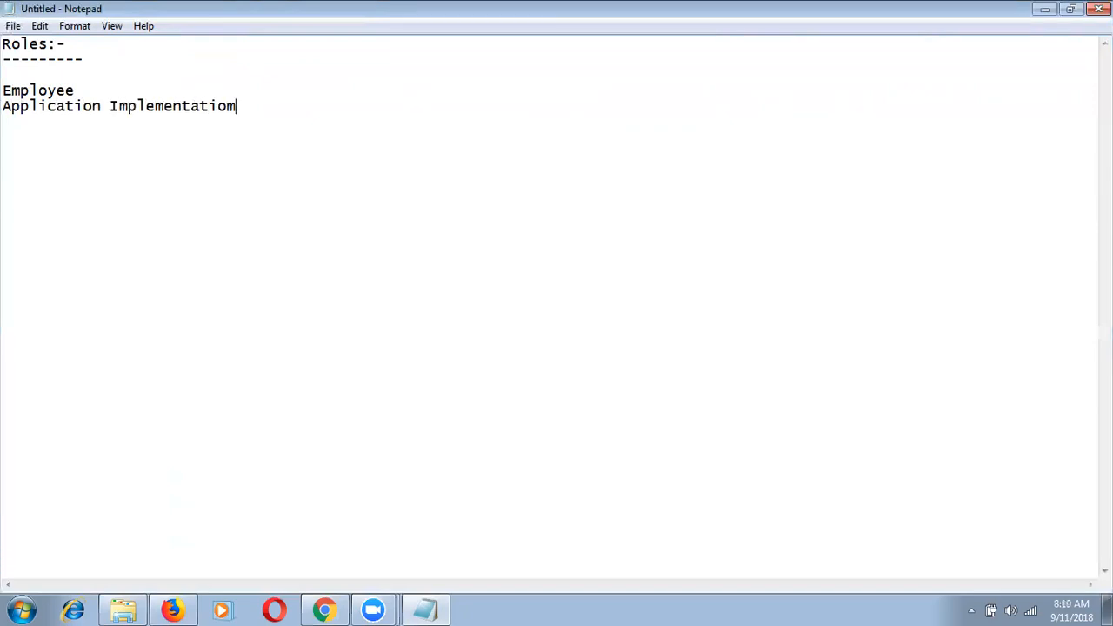
{"action": "key", "text": "BackSpace"}
{"action": "key", "text": "BackSpace"}
{"action": "type", "text": "n Consultant"}
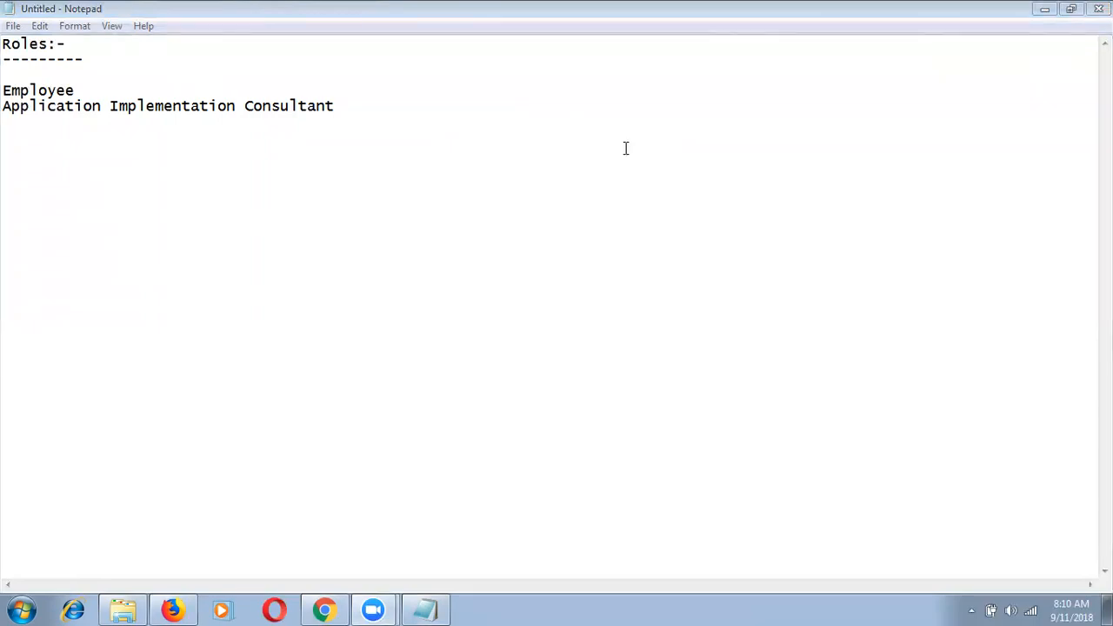
{"action": "left_click", "coordinate": [342, 105]}
{"action": "left_click_drag", "start_coordinate": [336, 106], "coordinate": [330, 105]}
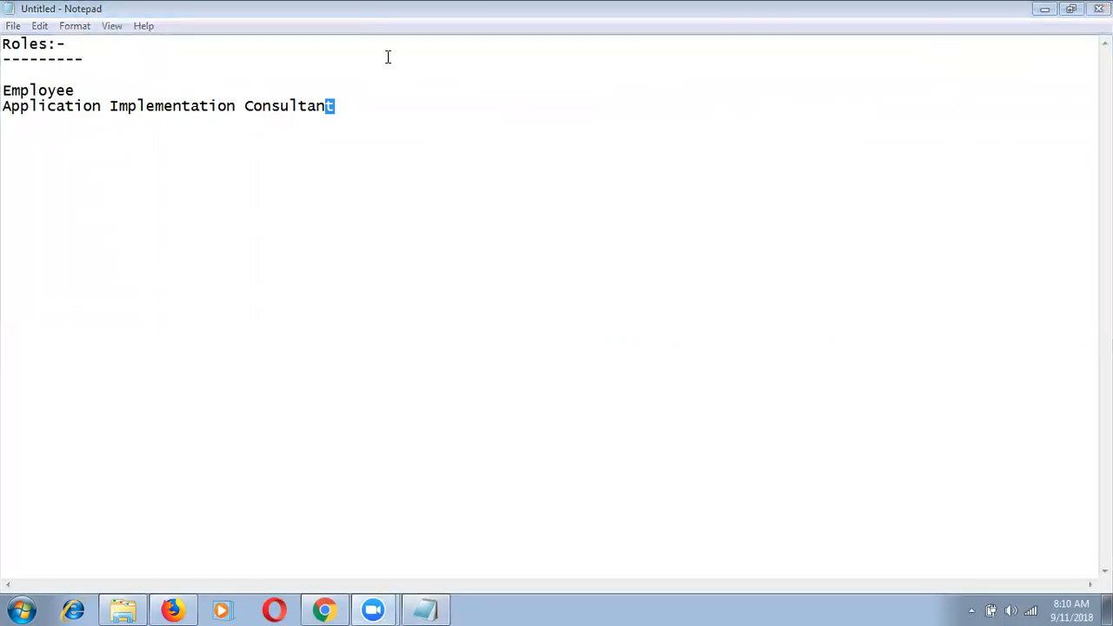
Add 'Application Implementation Manager' as a new role line below Consultant.
{"action": "left_click", "coordinate": [365, 105]}
{"action": "key", "text": "Return"}
{"action": "type", "text": "Ap"}
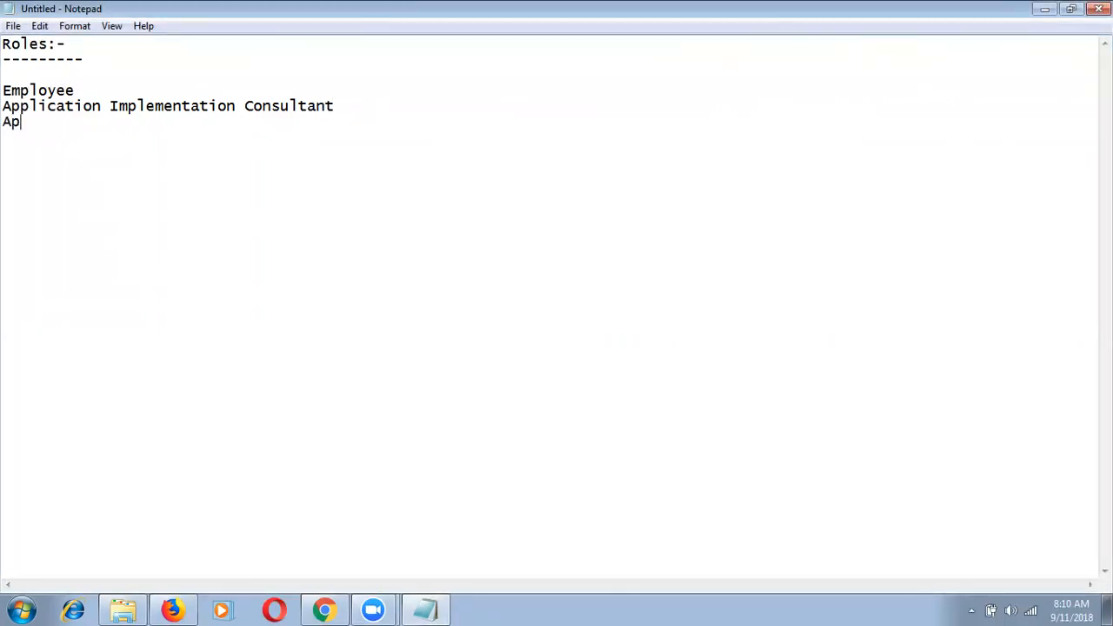
{"action": "type", "text": "plication "}
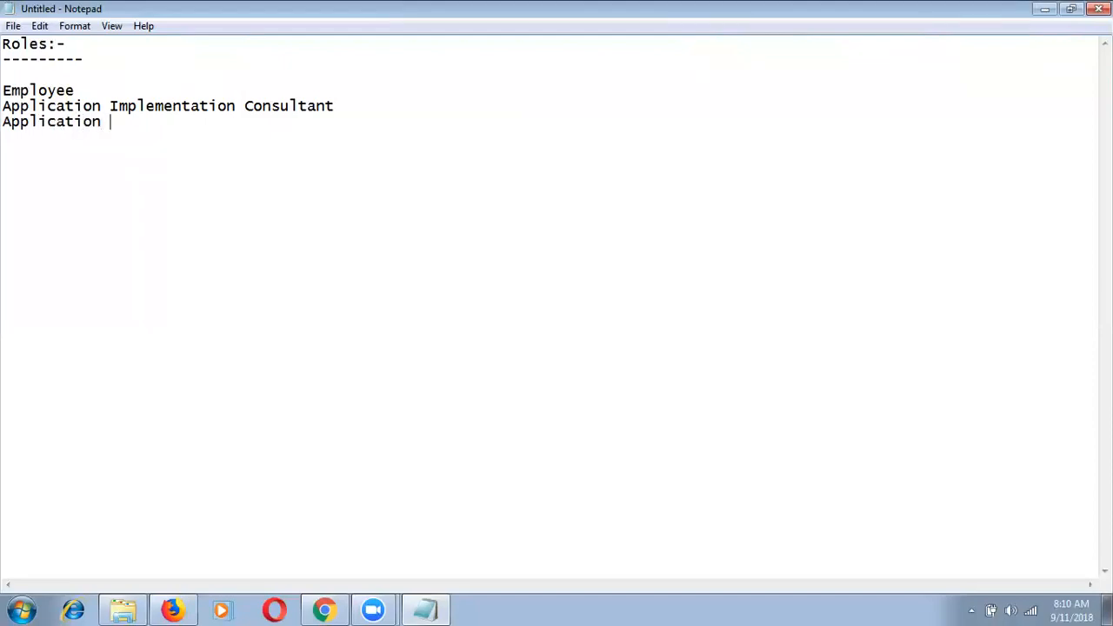
{"action": "type", "text": "Implementat"}
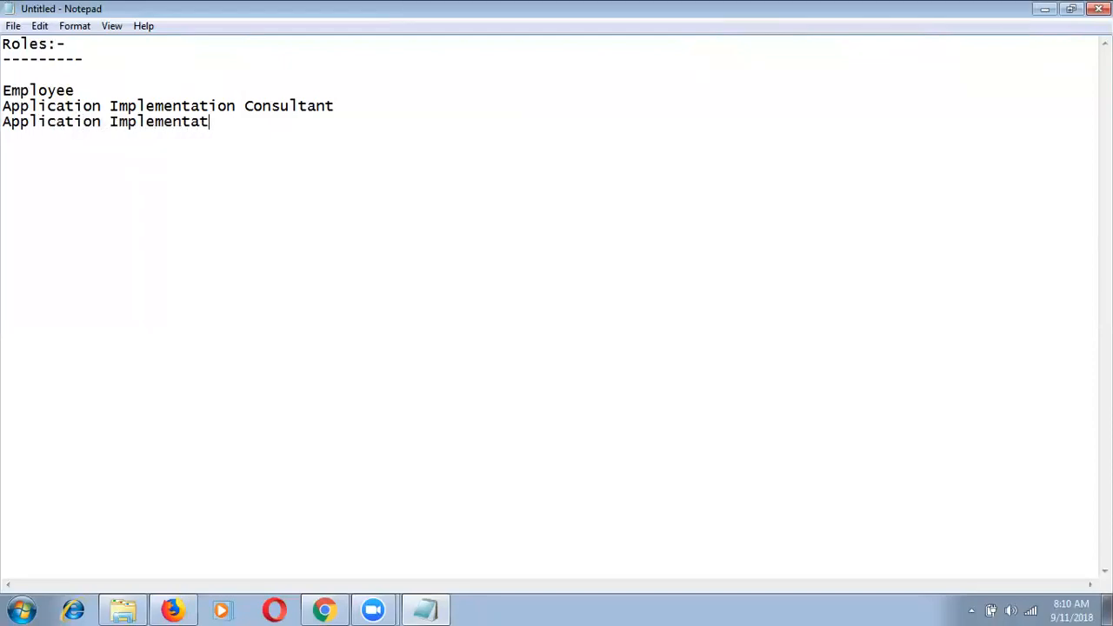
{"action": "type", "text": "ion manager"}
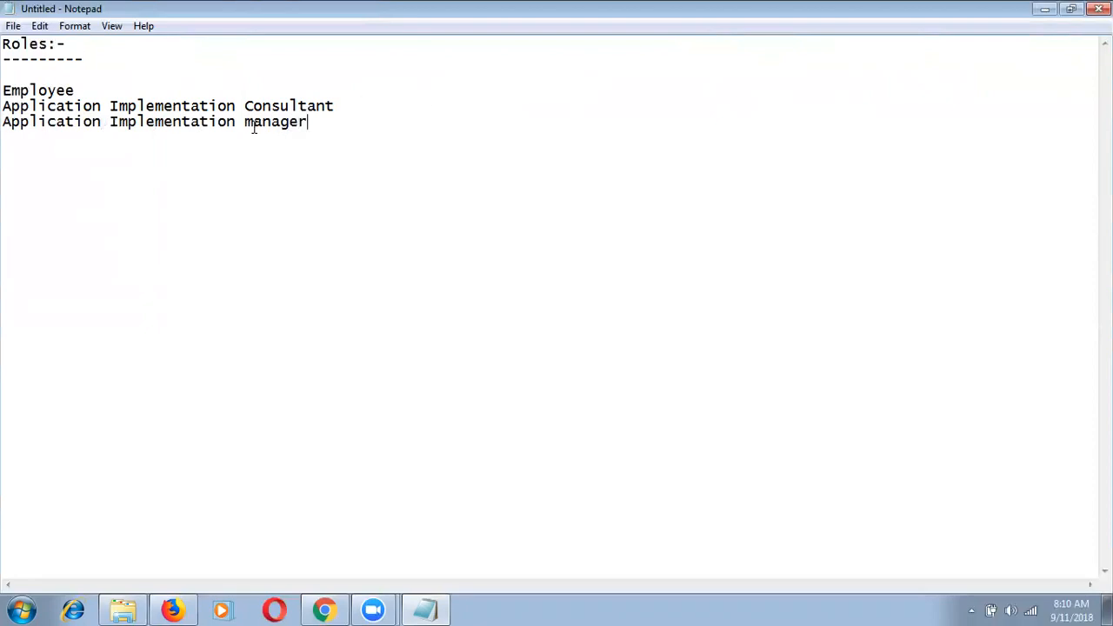
{"action": "left_click_drag", "start_coordinate": [254, 122], "coordinate": [244, 122]}
{"action": "type", "text": "M"}
{"action": "left_click", "coordinate": [262, 122]}
{"action": "key", "text": "Right"}
{"action": "key", "text": "Right"}
{"action": "key", "text": "Right"}
Add 'Application Implementation Administrator' as the fourth role, then bring up the 08-Sep-2018 folder.
{"action": "type", "text": "Application "}
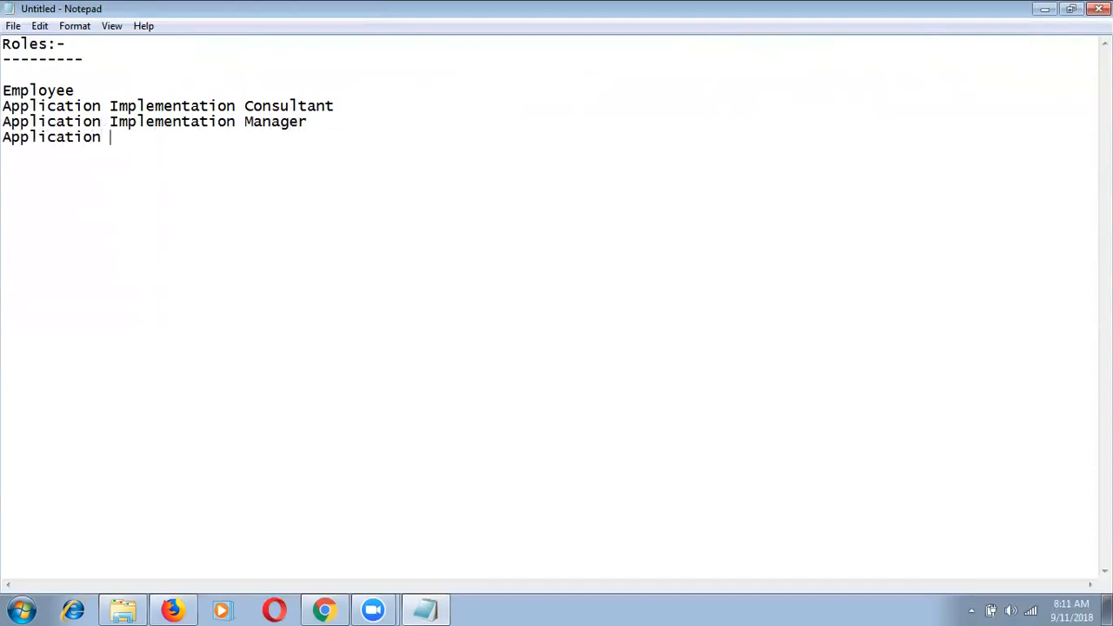
{"action": "type", "text": "Implementati"}
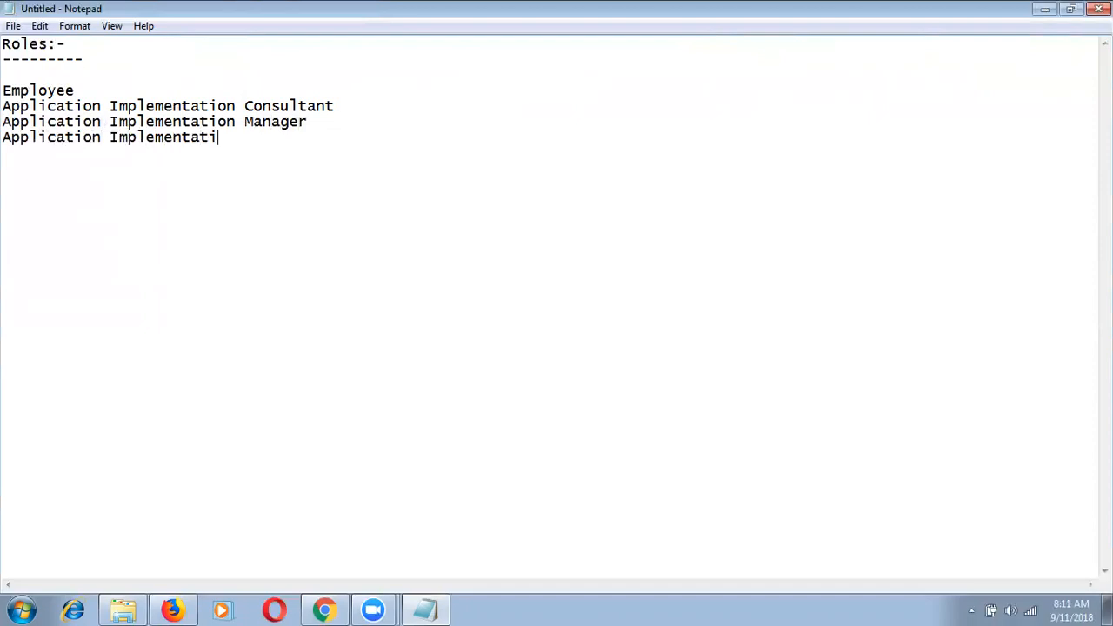
{"action": "type", "text": "on Administrator"}
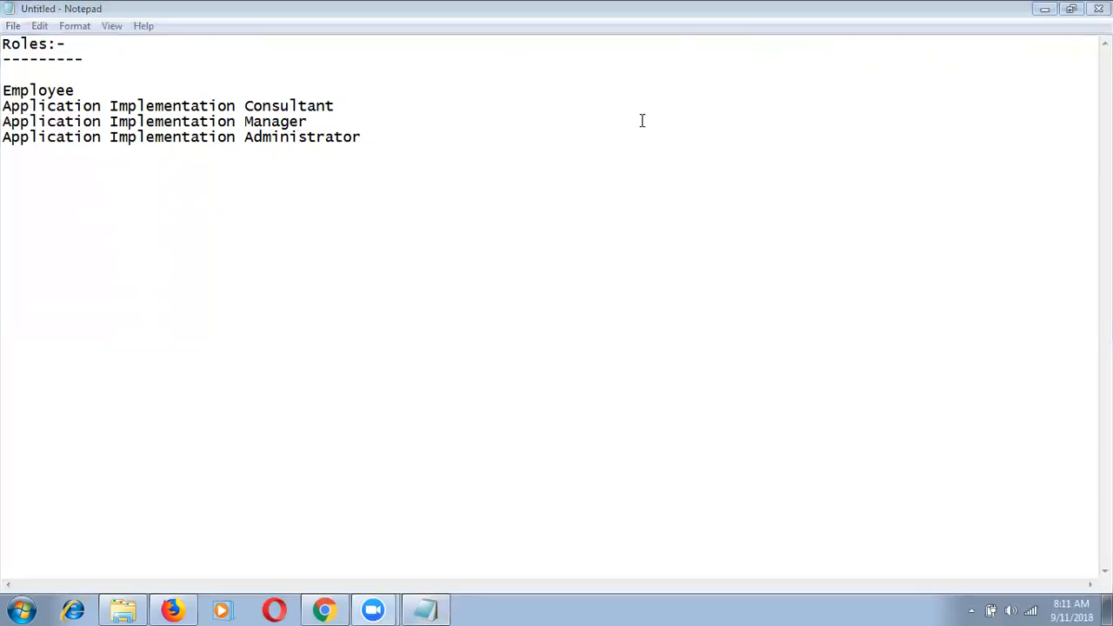
{"action": "left_click", "coordinate": [442, 128]}
{"action": "left_click", "coordinate": [401, 132]}
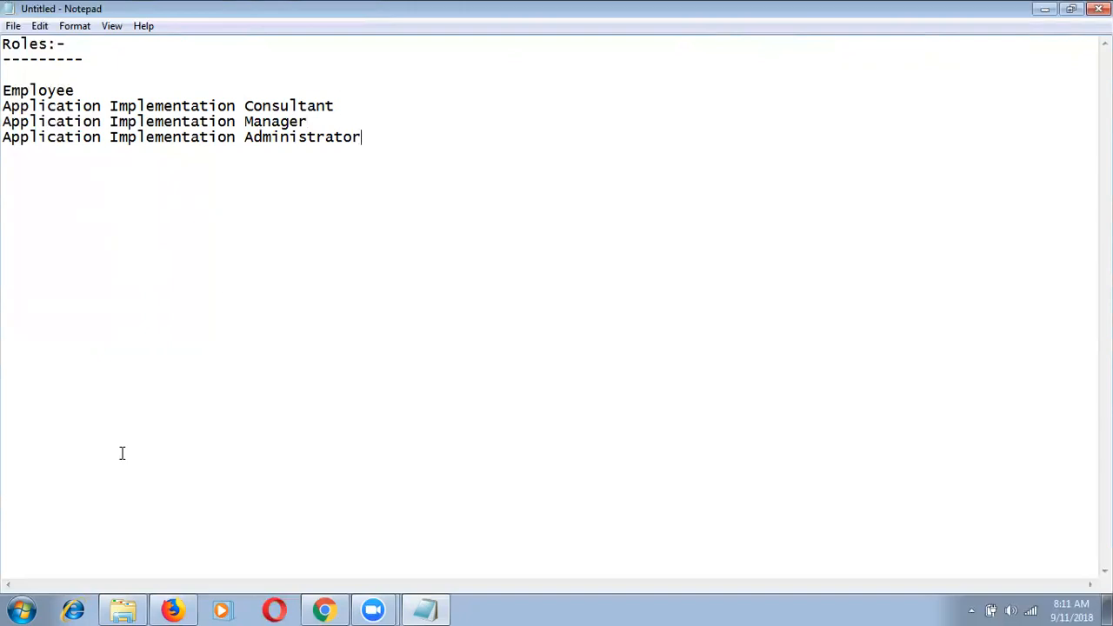
{"action": "left_click", "coordinate": [123, 609]}
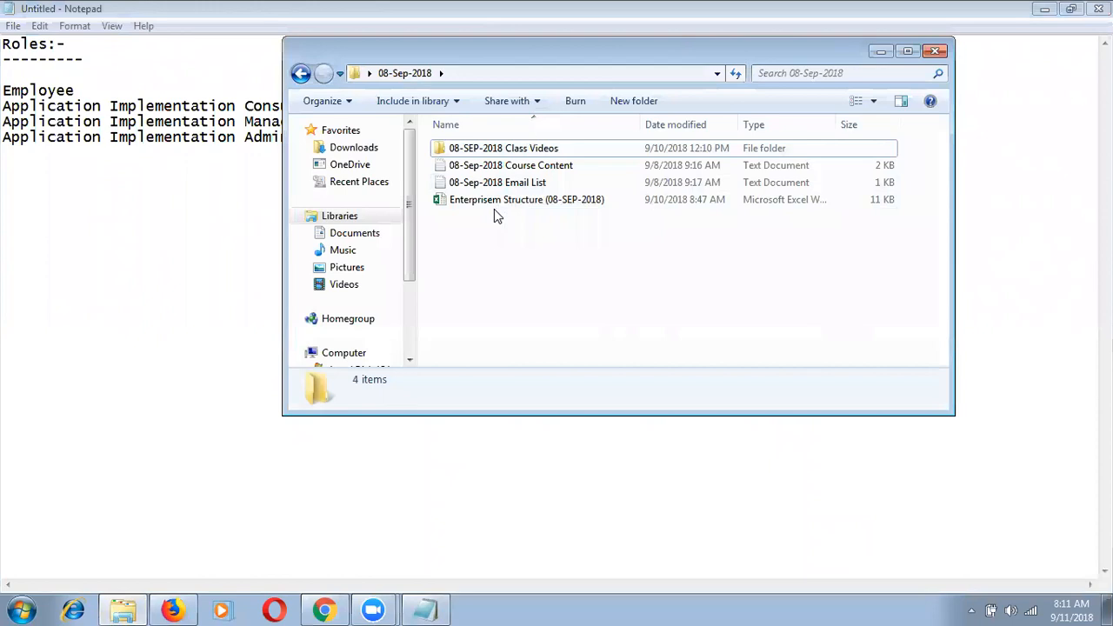
Open the Enterprise Structure (08-SEP-2018) workbook maximized on its Securing ERP sheet.
{"action": "double_click", "coordinate": [508, 201]}
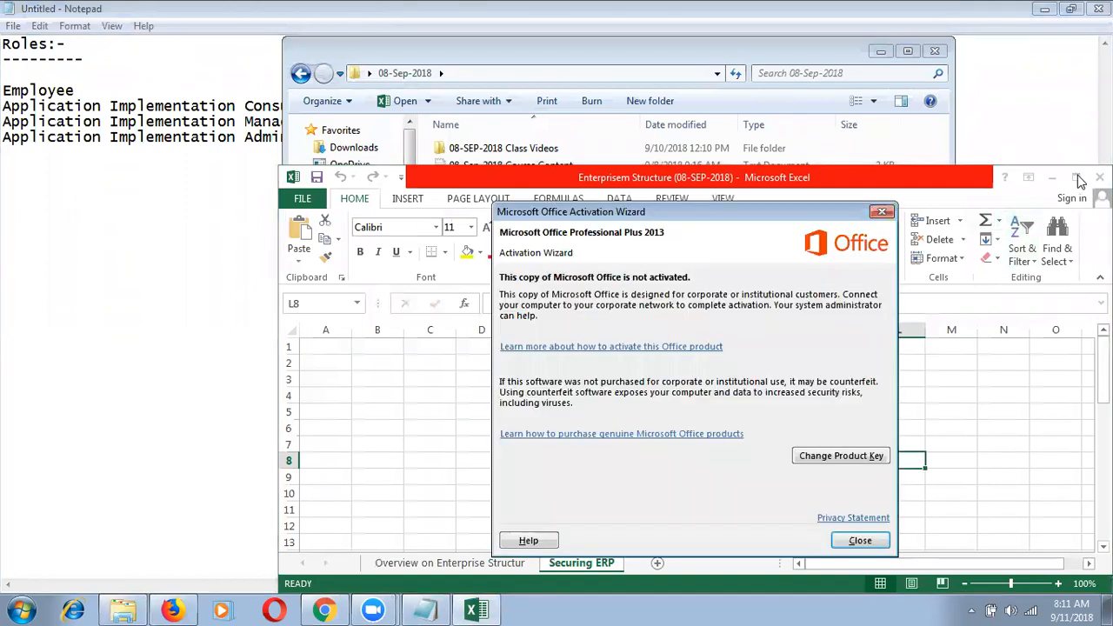
{"action": "left_click", "coordinate": [874, 540]}
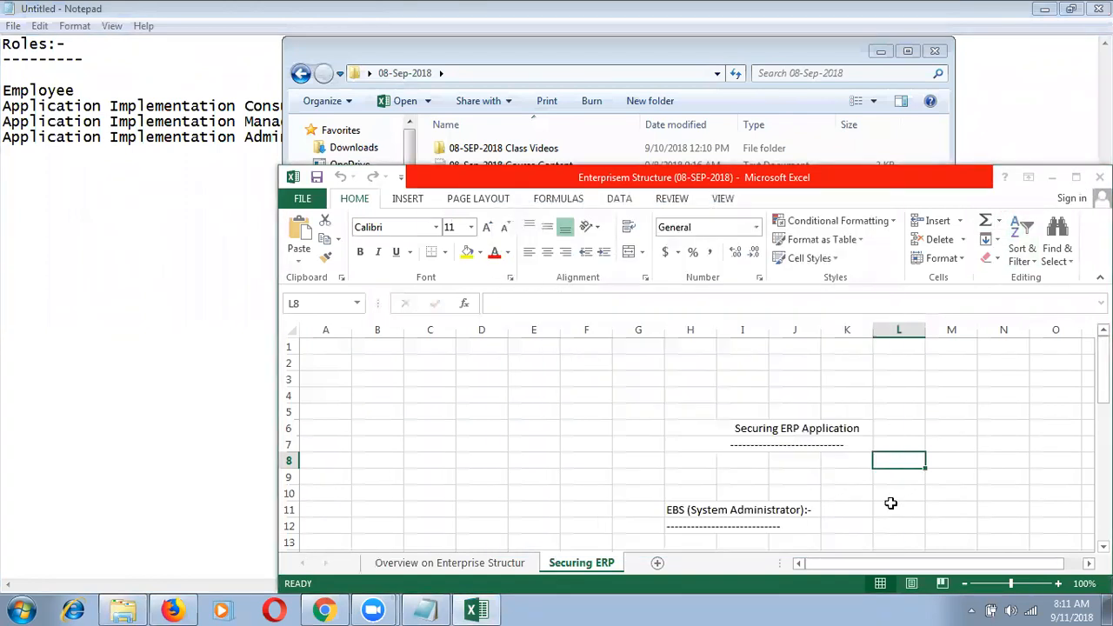
{"action": "left_click", "coordinate": [1076, 177]}
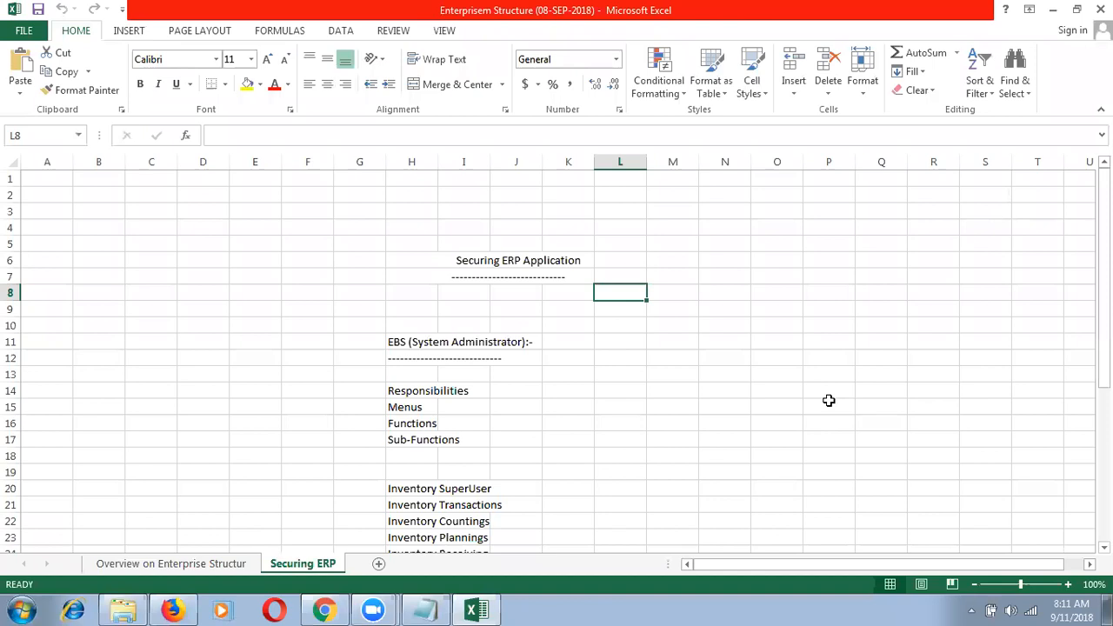
{"action": "left_click", "coordinate": [686, 492]}
{"action": "left_click", "coordinate": [566, 300]}
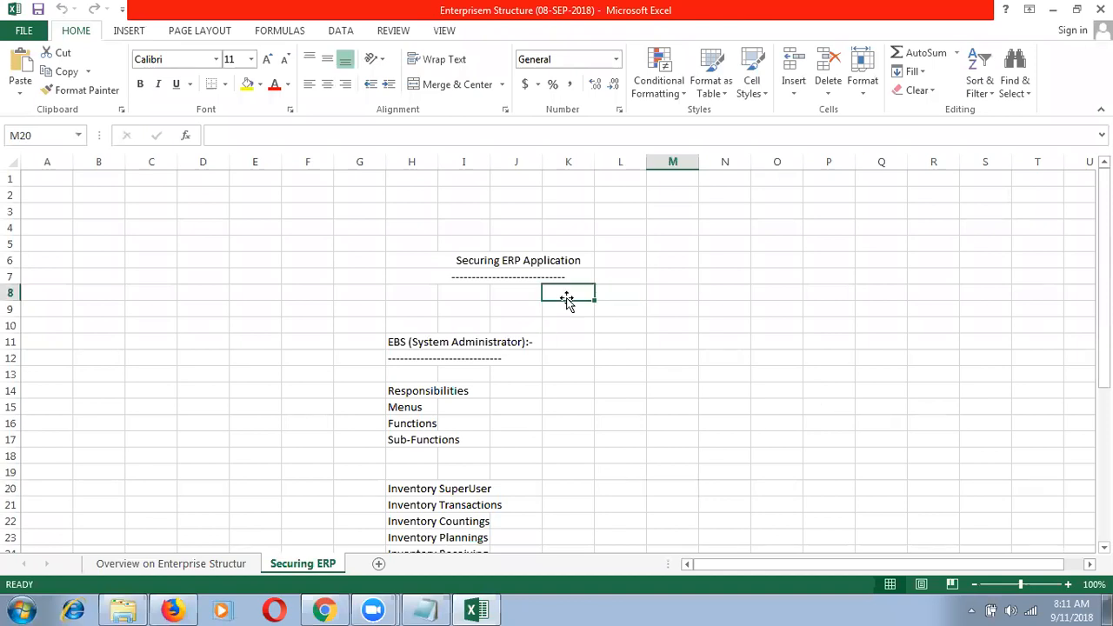
{"action": "key", "text": "Down"}
{"action": "key", "text": "Down"}
{"action": "key", "text": "Down"}
{"action": "key", "text": "Down"}
{"action": "key", "text": "Down"}
{"action": "key", "text": "Down"}
{"action": "key", "text": "Down"}
{"action": "key", "text": "Down"}
{"action": "key", "text": "Down"}
{"action": "key", "text": "Down"}
{"action": "key", "text": "Down"}
{"action": "key", "text": "Down"}
{"action": "key", "text": "Down"}
{"action": "key", "text": "Down"}
{"action": "key", "text": "Down"}
{"action": "key", "text": "Down"}
{"action": "key", "text": "Down"}
{"action": "key", "text": "Down"}
{"action": "key", "text": "Down"}
{"action": "key", "text": "Down"}
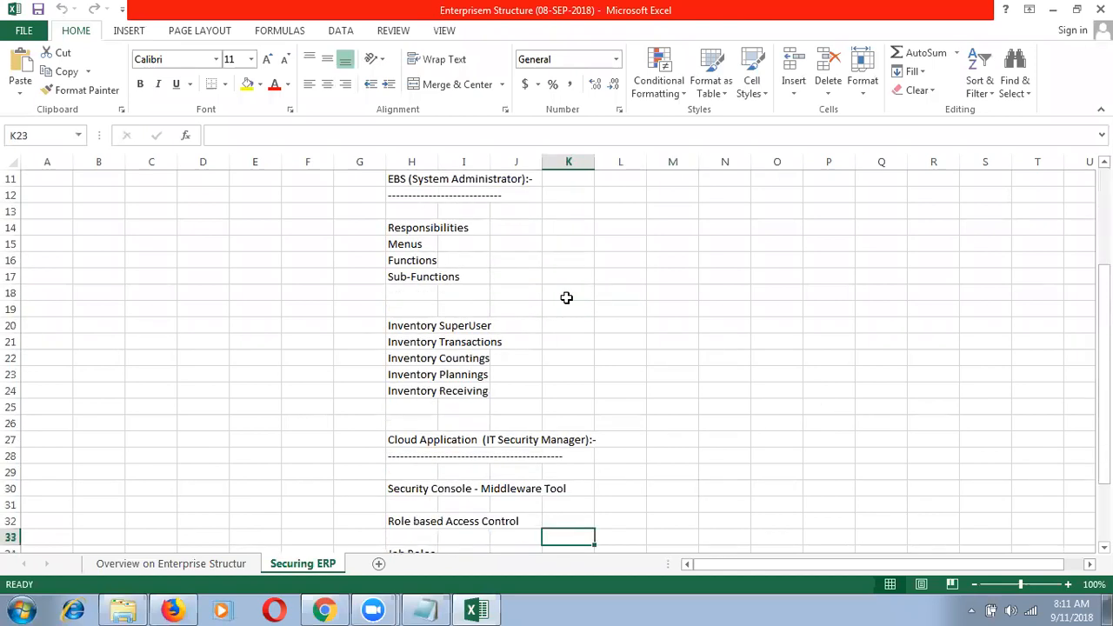
Find the IT Security entry in row 27, then start a new line in Notepad.
{"action": "left_click", "coordinate": [529, 451]}
{"action": "left_click", "coordinate": [545, 440]}
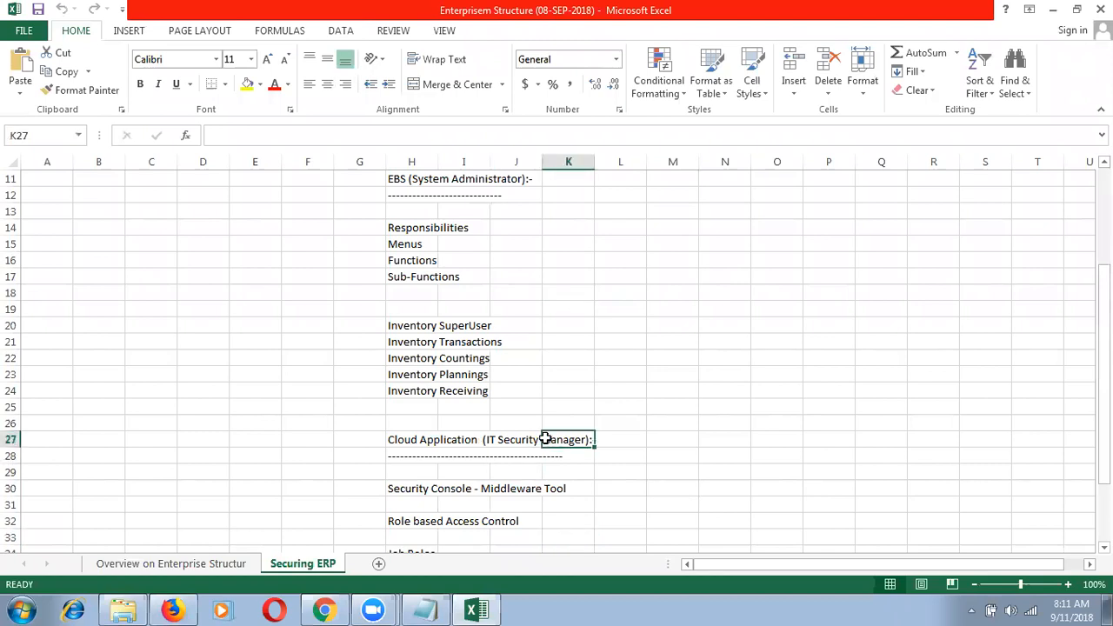
{"action": "left_click", "coordinate": [471, 441]}
{"action": "left_click", "coordinate": [537, 440]}
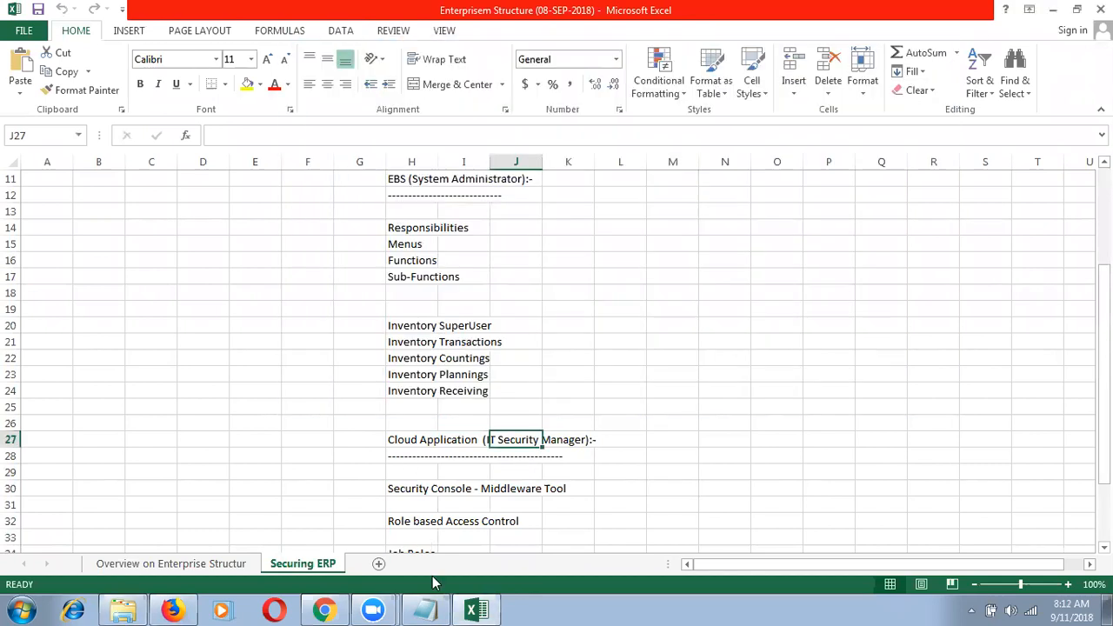
{"action": "left_click", "coordinate": [437, 608]}
{"action": "key", "text": "Return"}
Enter 'IT Security Manager' as the fifth role under Application Implementation Administrator.
{"action": "type", "text": "IT Secu"}
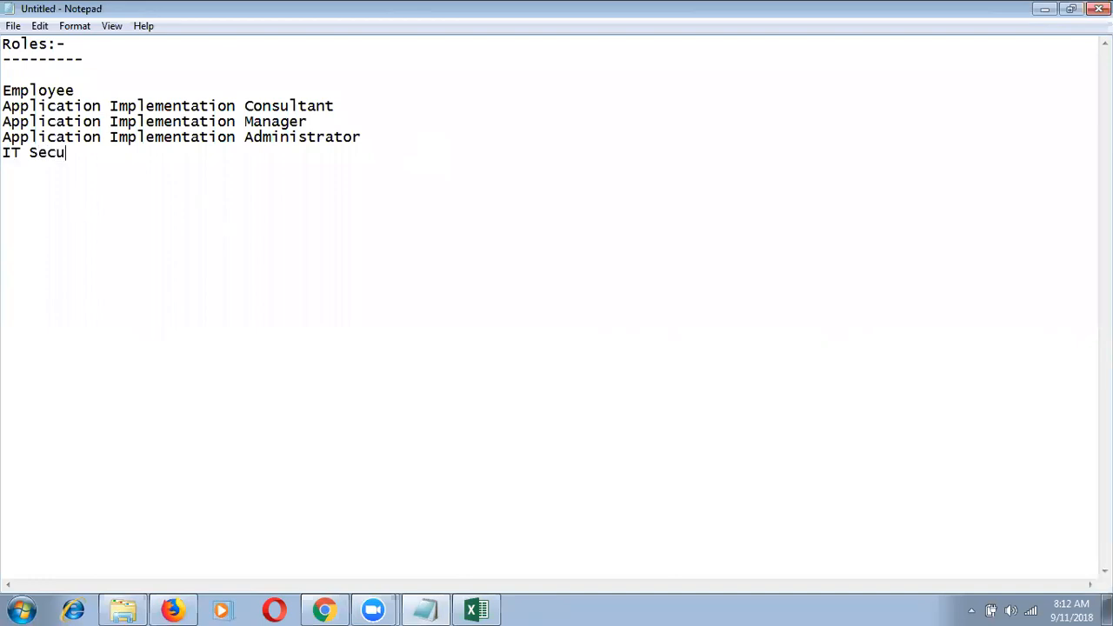
{"action": "type", "text": "rity Manager"}
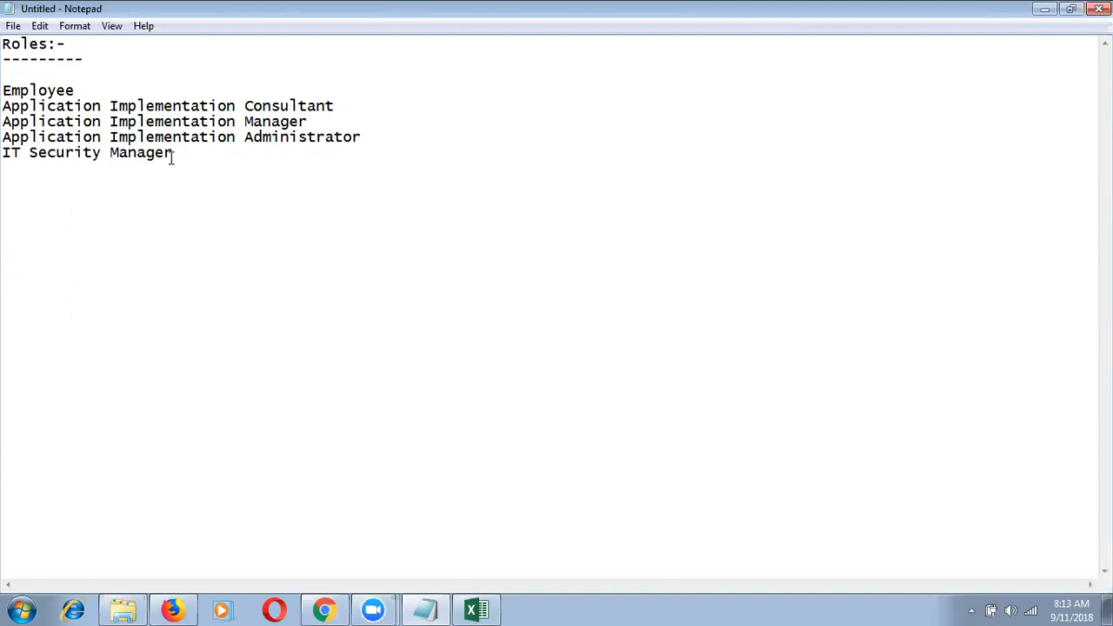
{"action": "left_click_drag", "start_coordinate": [172, 154], "coordinate": [2, 94]}
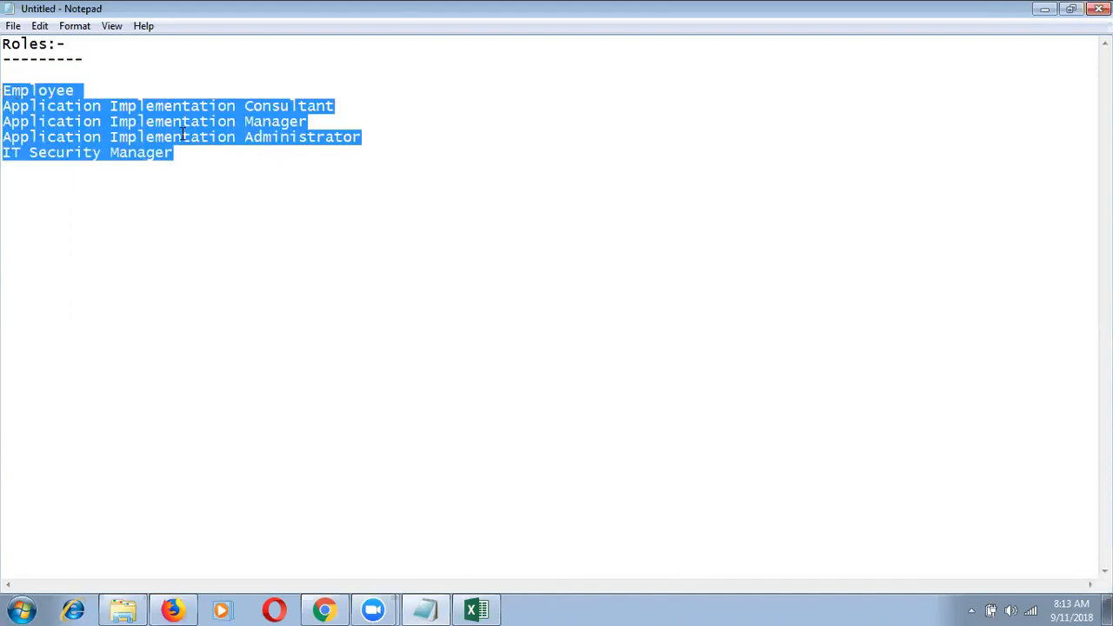
{"action": "left_click", "coordinate": [187, 166]}
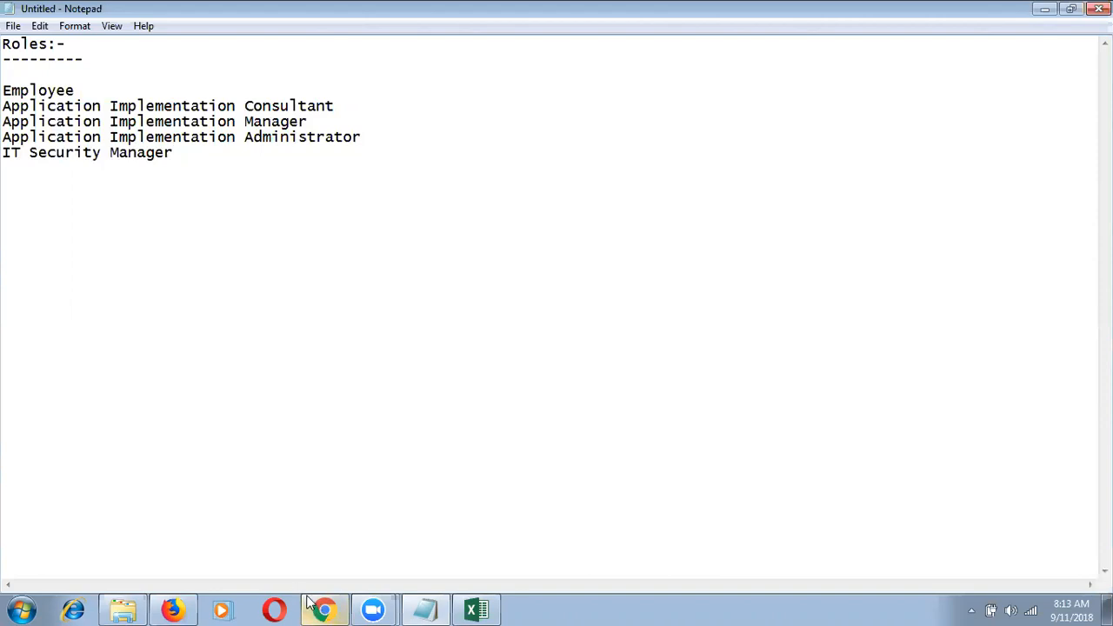
Return to SEP_User1's Edit User Account page in Firefox and start adding a role.
{"action": "left_click", "coordinate": [343, 108]}
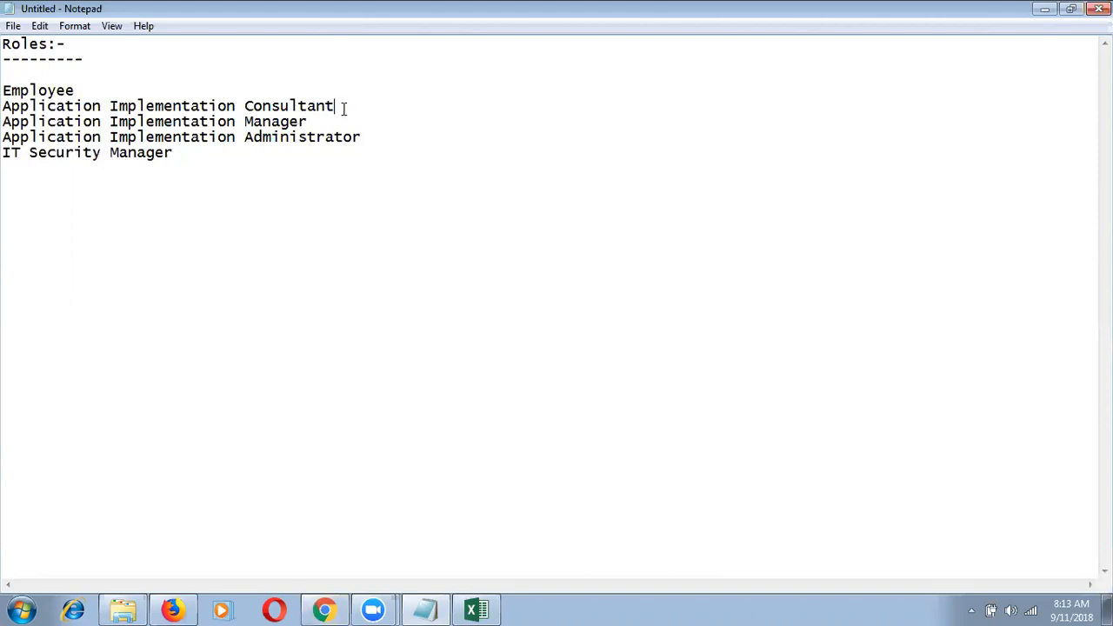
{"action": "left_click", "coordinate": [172, 610]}
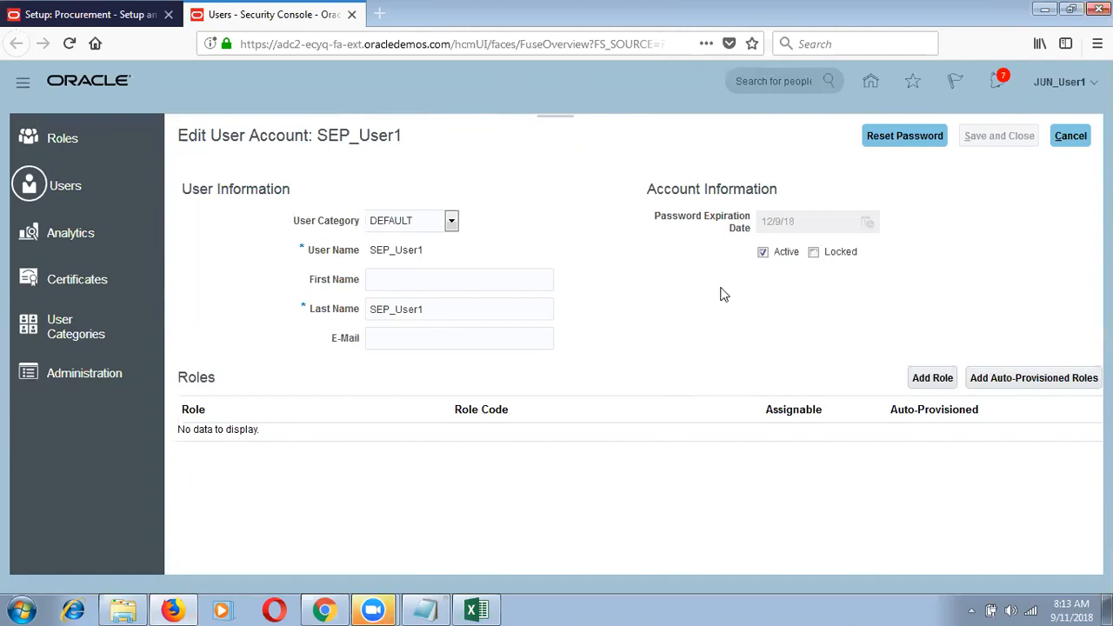
{"action": "left_click", "coordinate": [922, 379]}
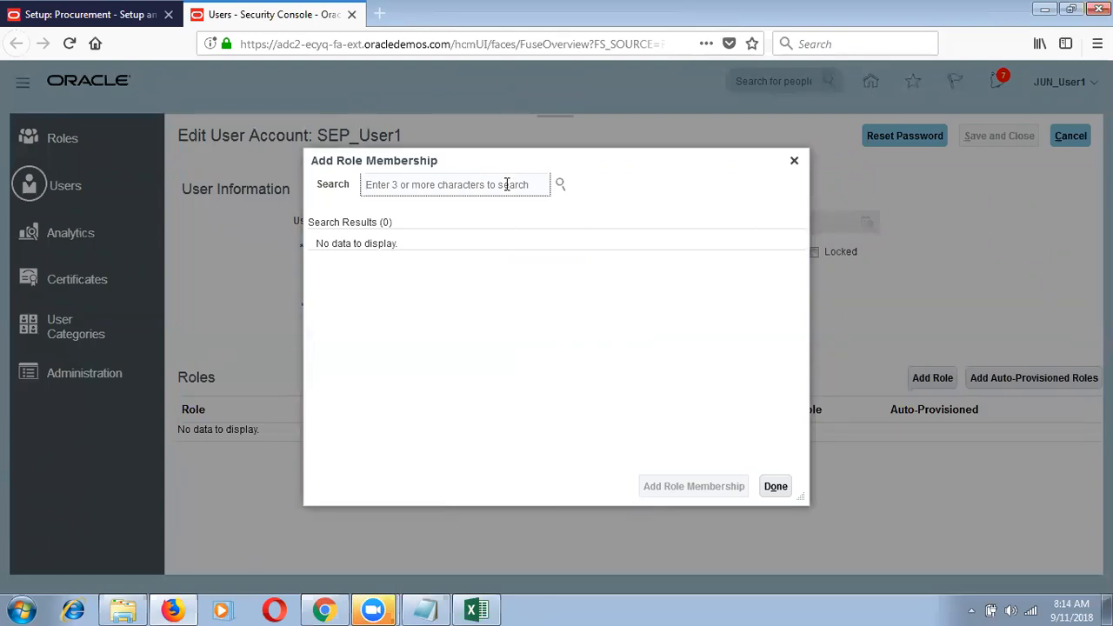
Add the Employee role (ORA_PER_EMPLOYEE_ABSTRACT) to SEP_User1, then clear the role search.
{"action": "type", "text": "Emp"}
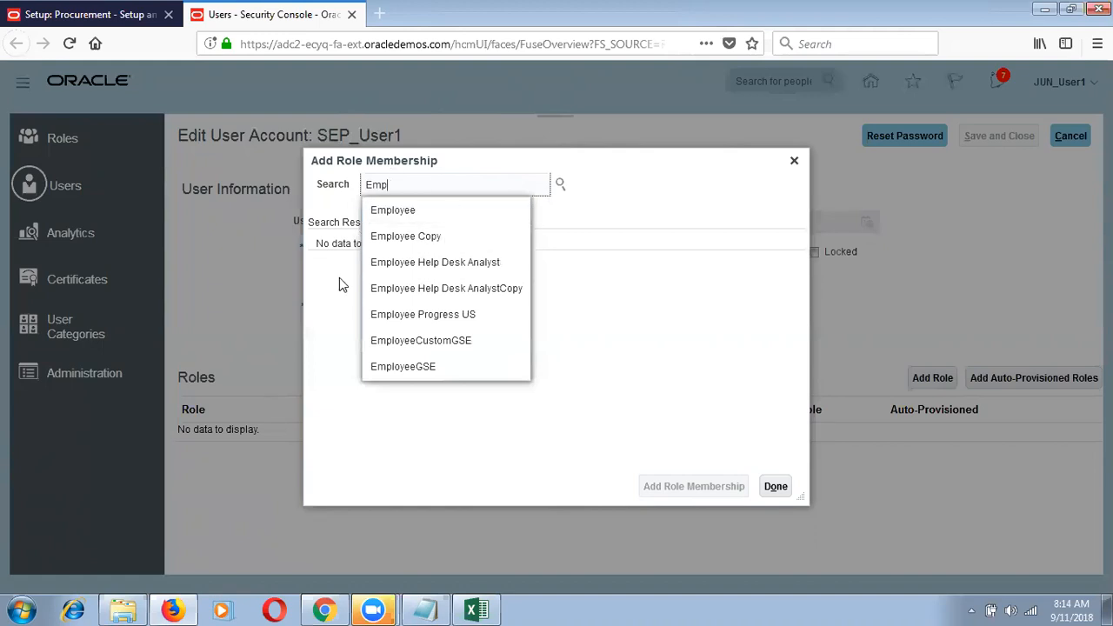
{"action": "left_click", "coordinate": [427, 221]}
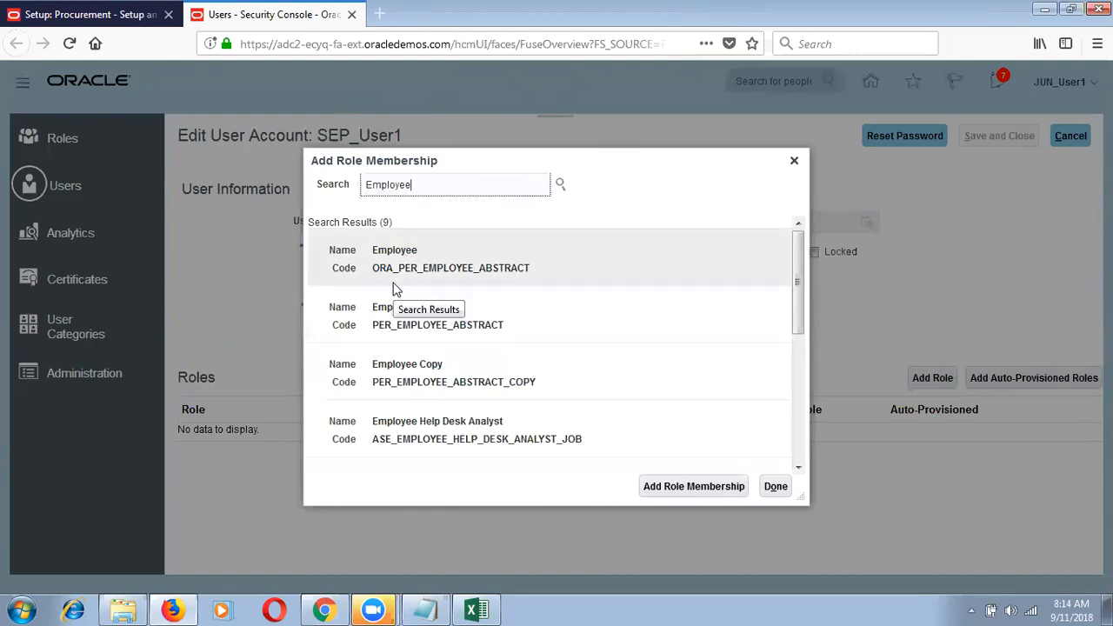
{"action": "left_click", "coordinate": [463, 235]}
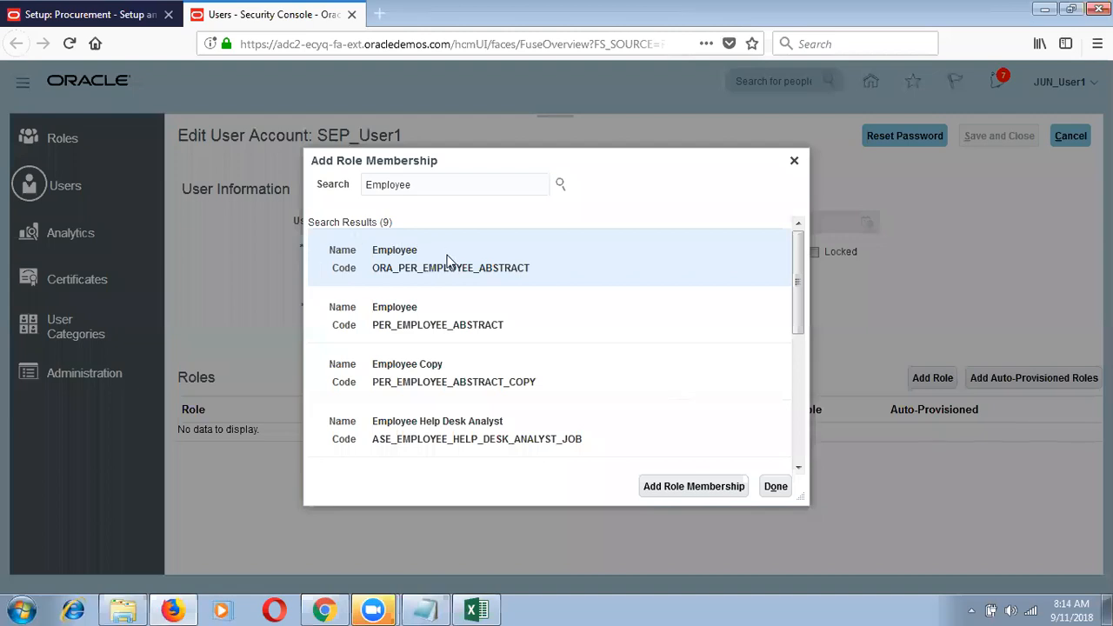
{"action": "left_click", "coordinate": [654, 492]}
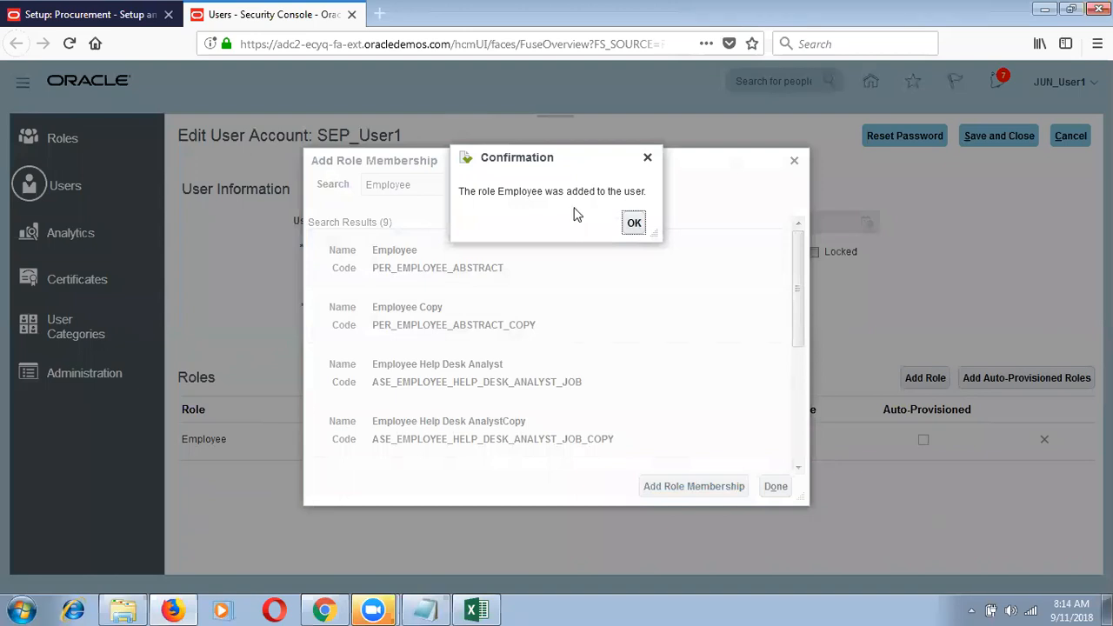
{"action": "left_click", "coordinate": [632, 223]}
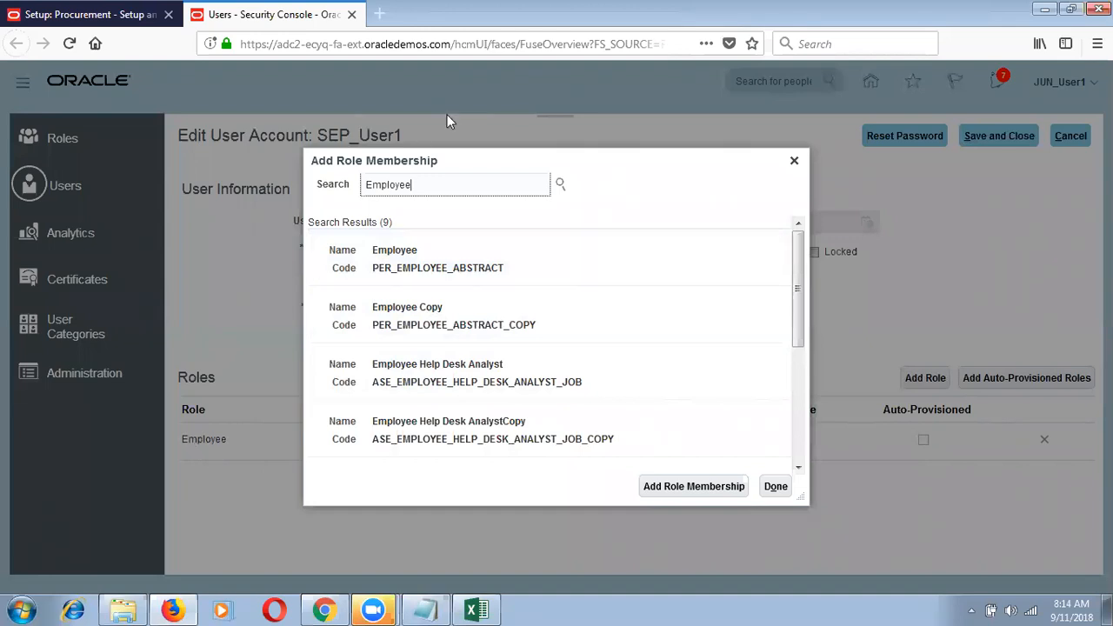
{"action": "key", "text": "BackSpace"}
{"action": "key", "text": "BackSpace"}
{"action": "key", "text": "BackSpace"}
{"action": "key", "text": "BackSpace"}
{"action": "key", "text": "BackSpace"}
{"action": "key", "text": "BackSpace"}
{"action": "key", "text": "BackSpace"}
{"action": "key", "text": "BackSpace"}
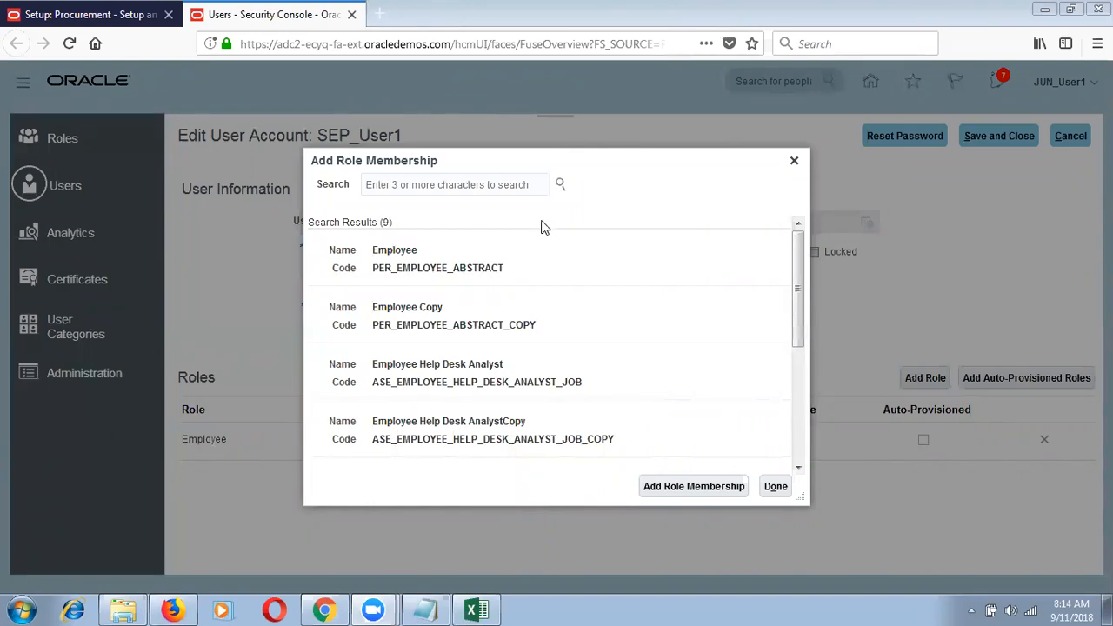
Check the Notepad roles list, then search 'Applica' in Add Role Membership.
{"action": "left_click", "coordinate": [424, 609]}
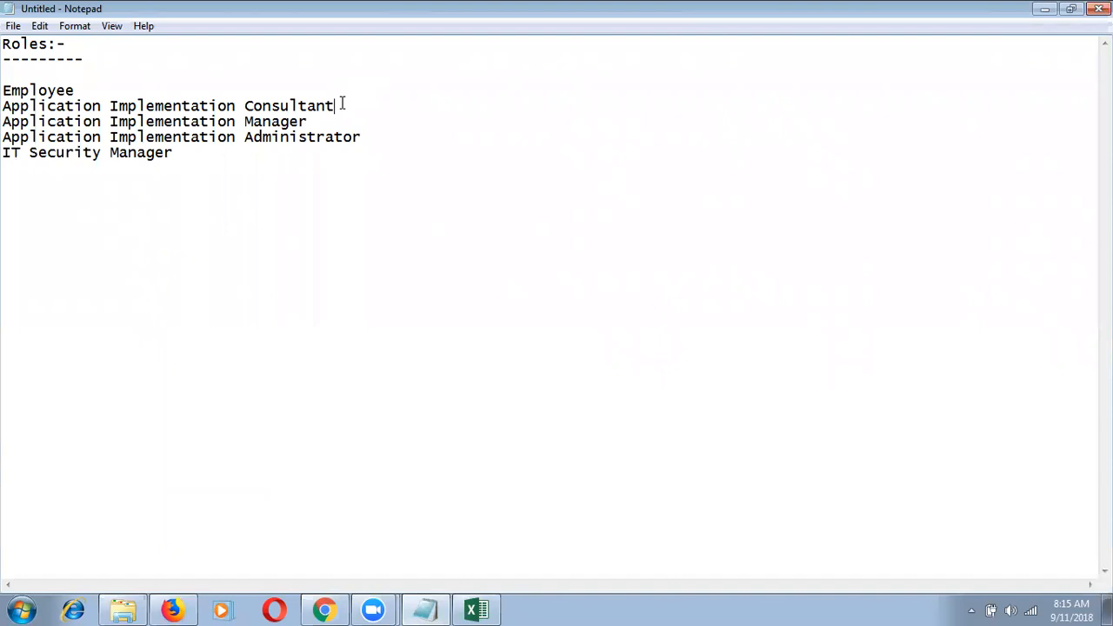
{"action": "key", "text": "alt+Tab"}
{"action": "type", "text": "Applica"}
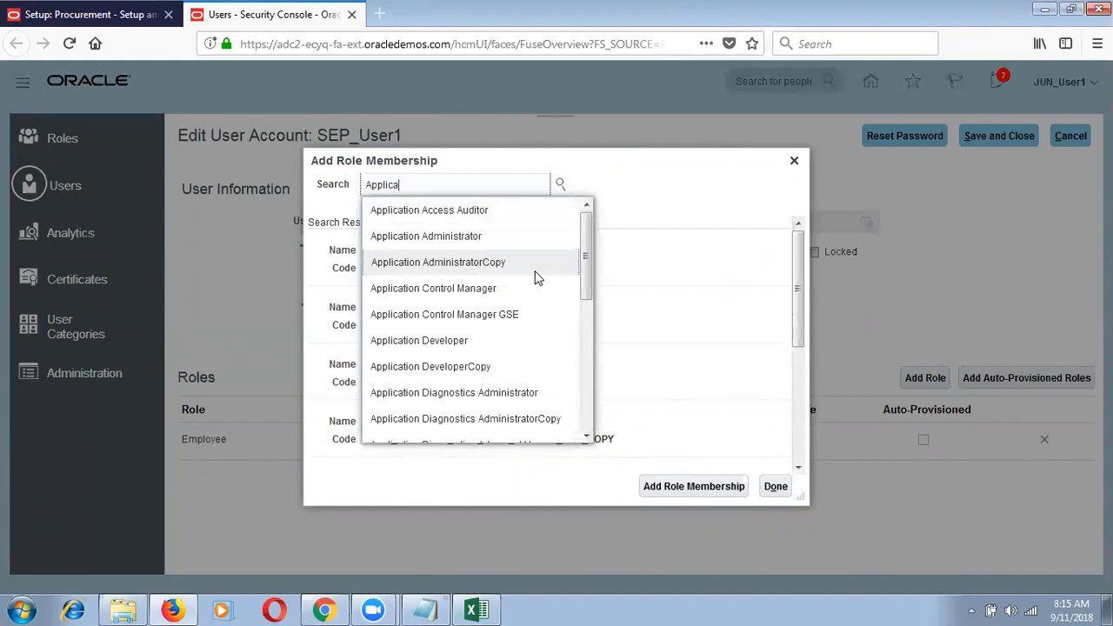
Add the first Application Implementation Consultant role to SEP_User1 and close the role search.
{"action": "left_click_drag", "start_coordinate": [588, 283], "coordinate": [583, 362]}
{"action": "scroll", "coordinate": [583, 362], "scroll_direction": "down", "scroll_amount": 3}
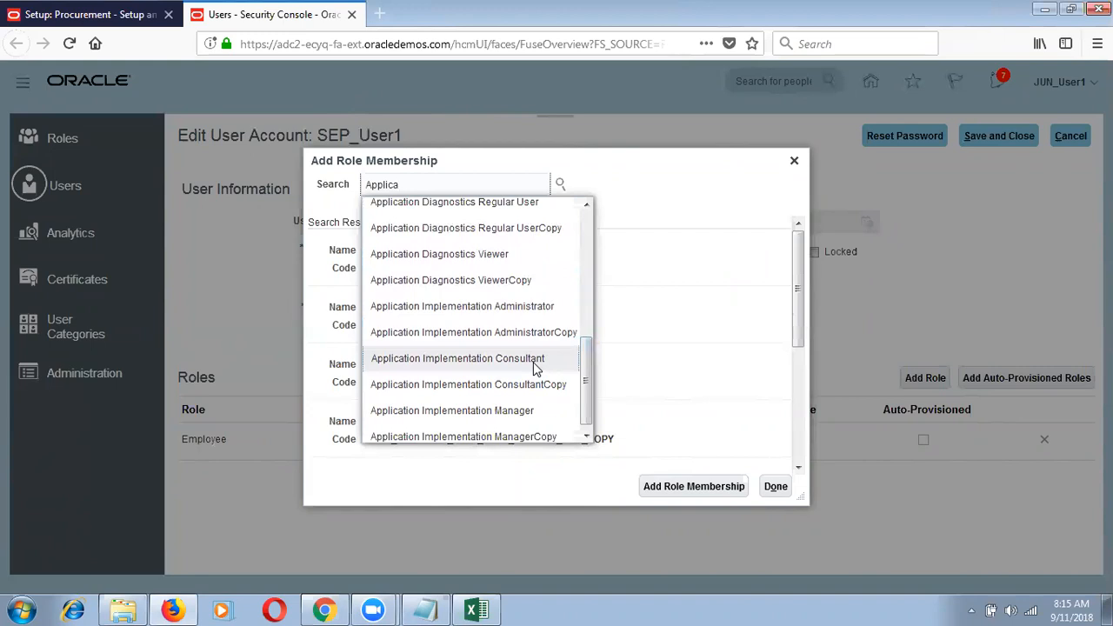
{"action": "left_click", "coordinate": [534, 367]}
{"action": "left_click", "coordinate": [536, 249]}
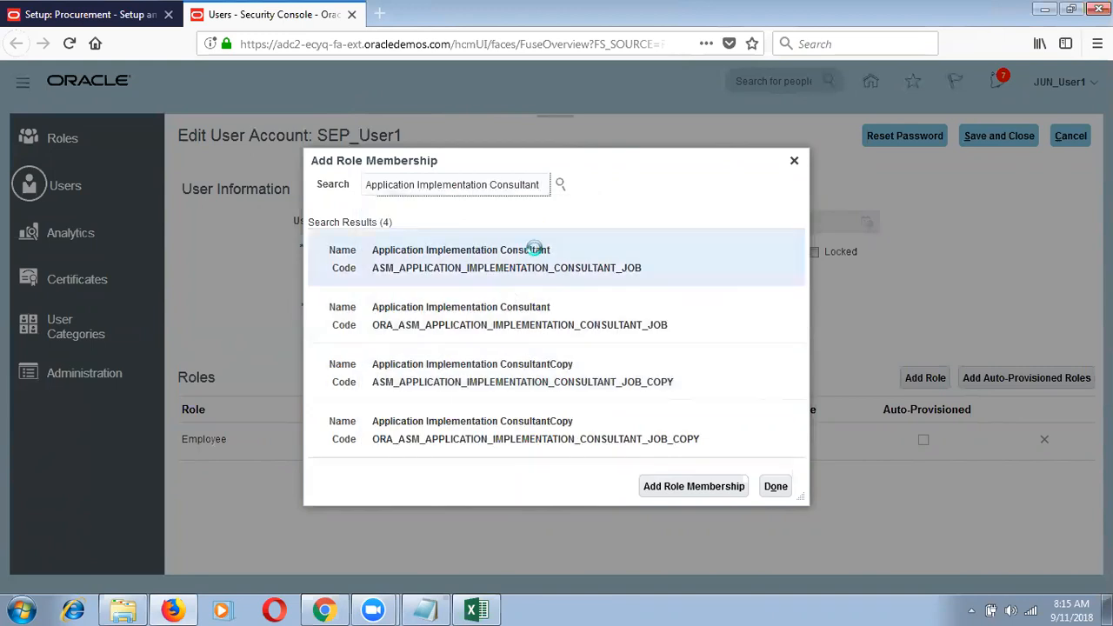
{"action": "left_click", "coordinate": [663, 487]}
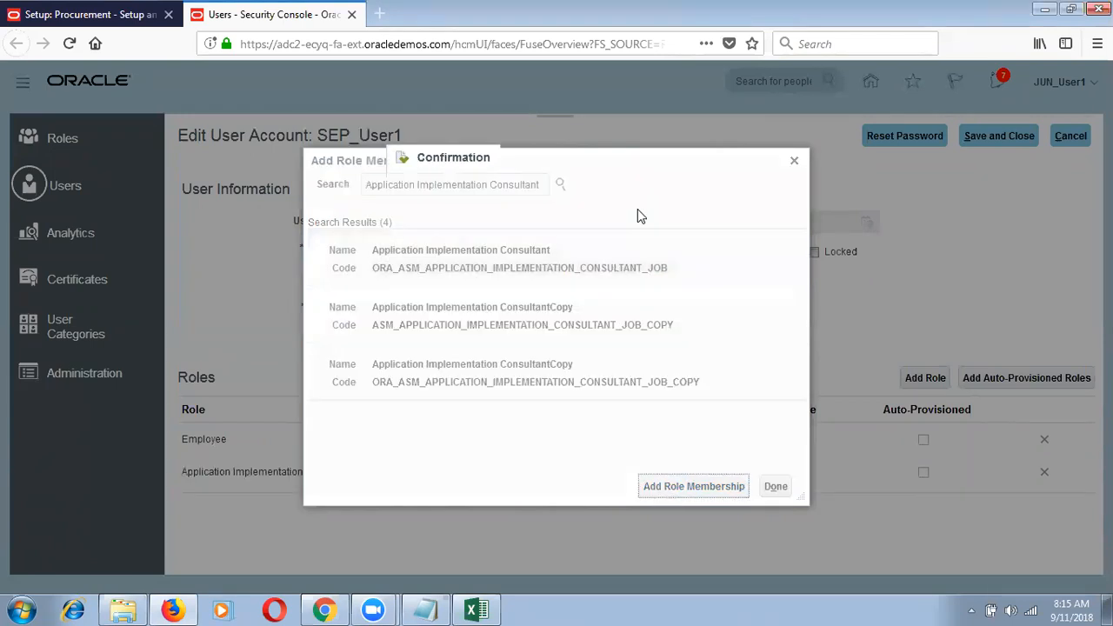
{"action": "left_click", "coordinate": [698, 223]}
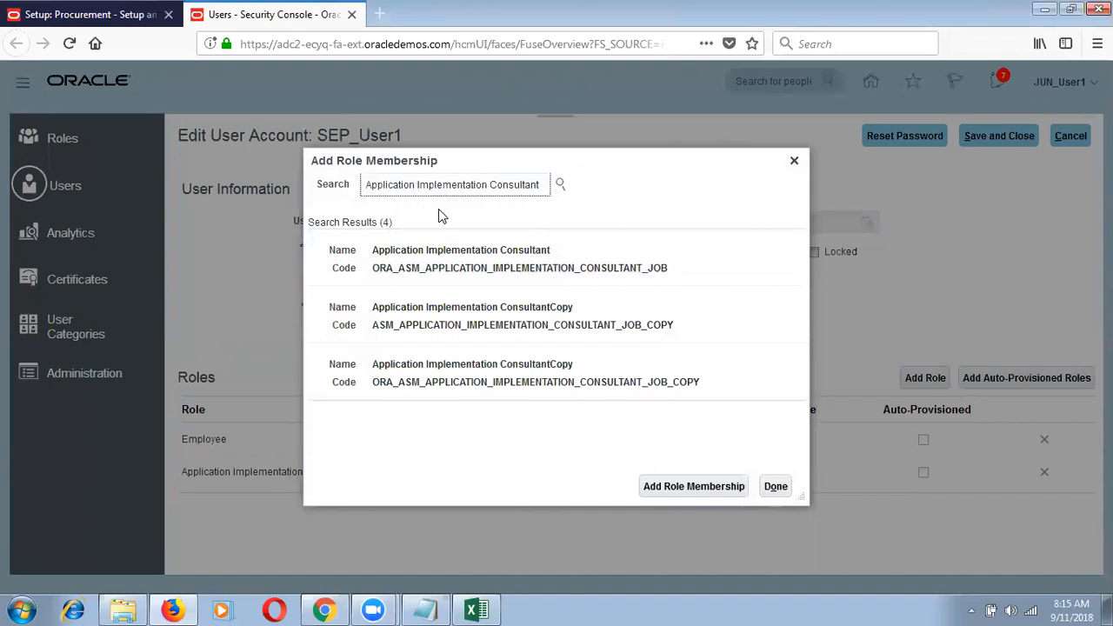
{"action": "key", "text": "BackSpace"}
{"action": "key", "text": "BackSpace"}
{"action": "key", "text": "BackSpace"}
{"action": "key", "text": "BackSpace"}
{"action": "key", "text": "BackSpace"}
{"action": "key", "text": "BackSpace"}
{"action": "key", "text": "BackSpace"}
{"action": "key", "text": "BackSpace"}
{"action": "key", "text": "BackSpace"}
{"action": "key", "text": "BackSpace"}
{"action": "key", "text": "BackSpace"}
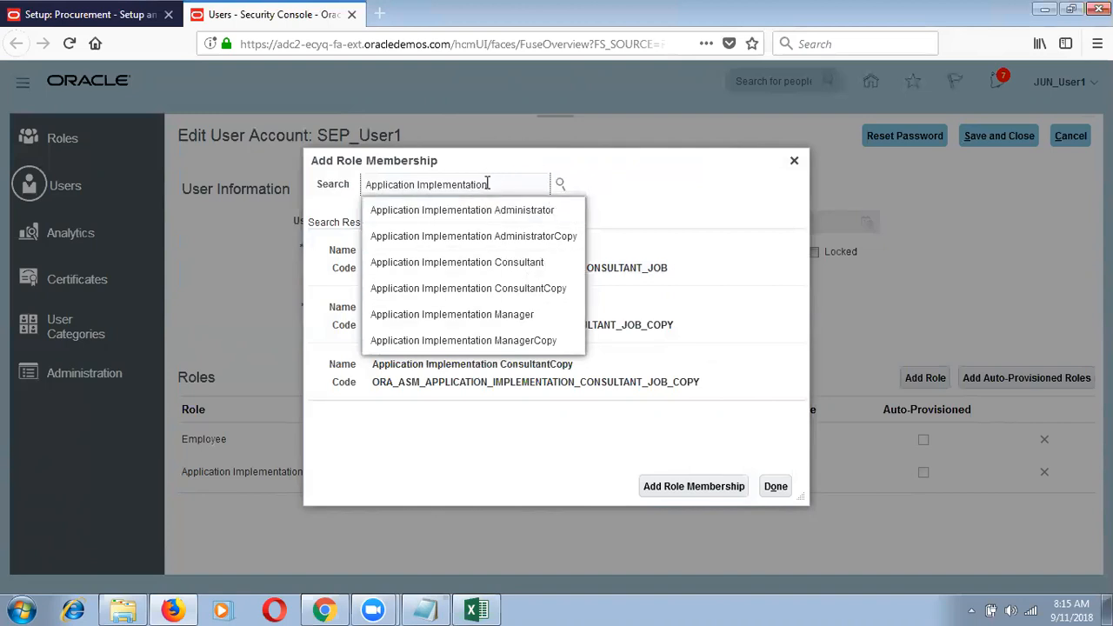
{"action": "left_click", "coordinate": [794, 164]}
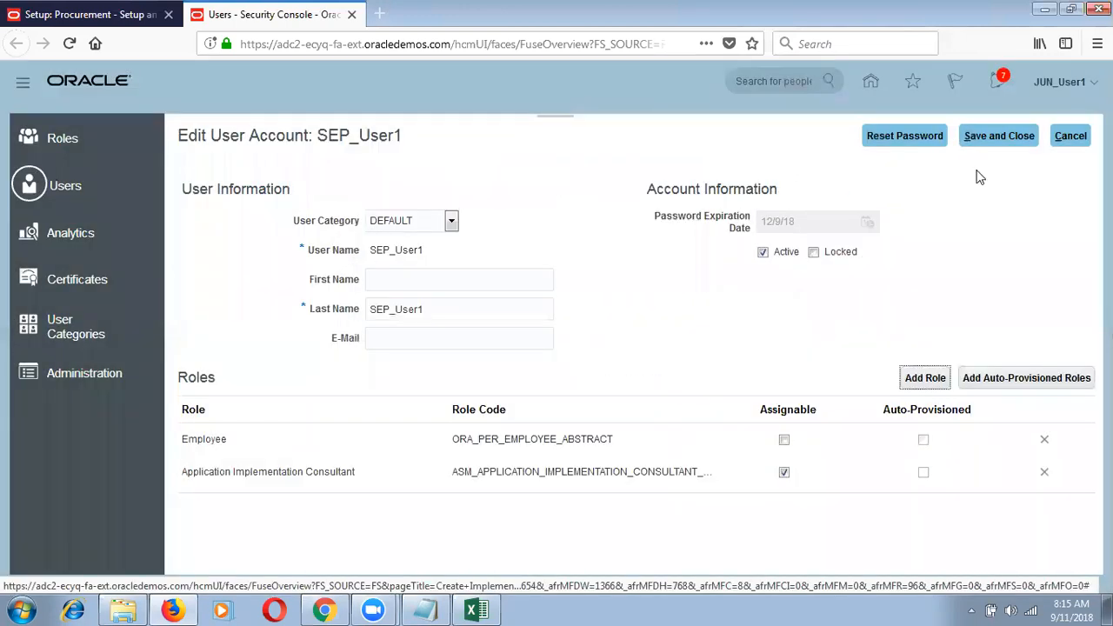
Save SEP_User1's roles, then search 'SEP_' and reopen SEP_User1 for editing.
{"action": "left_click", "coordinate": [1014, 135]}
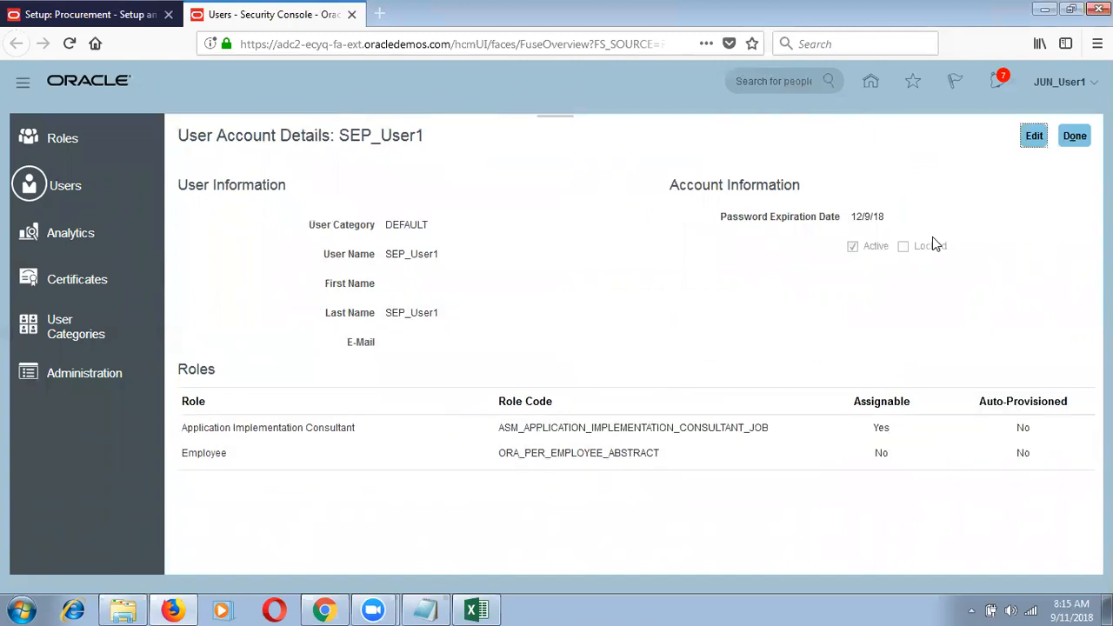
{"action": "left_click", "coordinate": [1074, 137]}
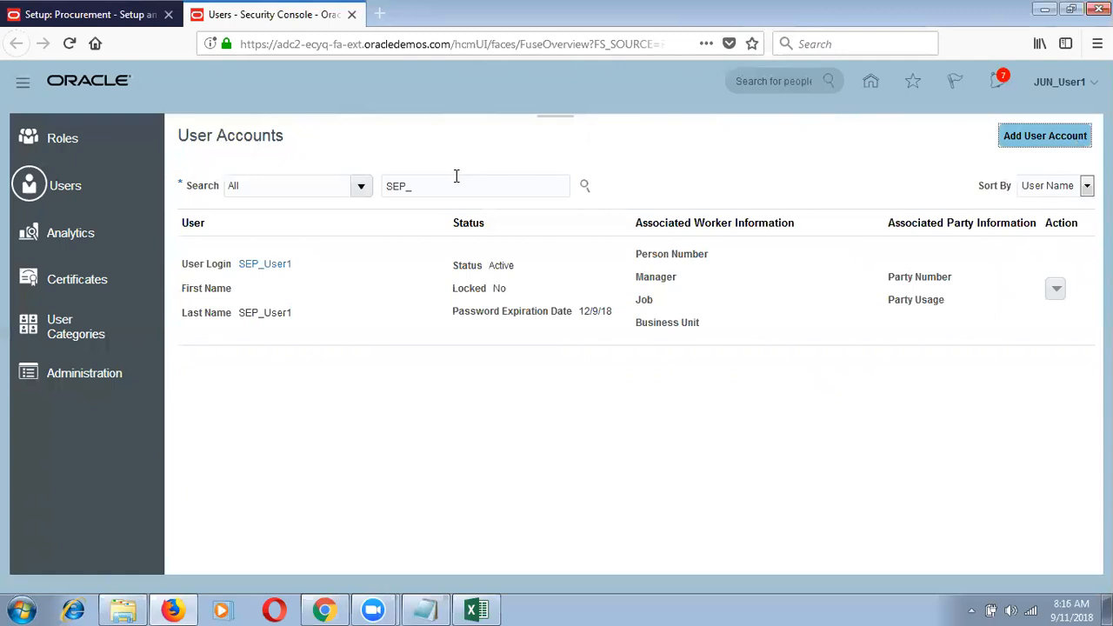
{"action": "left_click", "coordinate": [584, 186]}
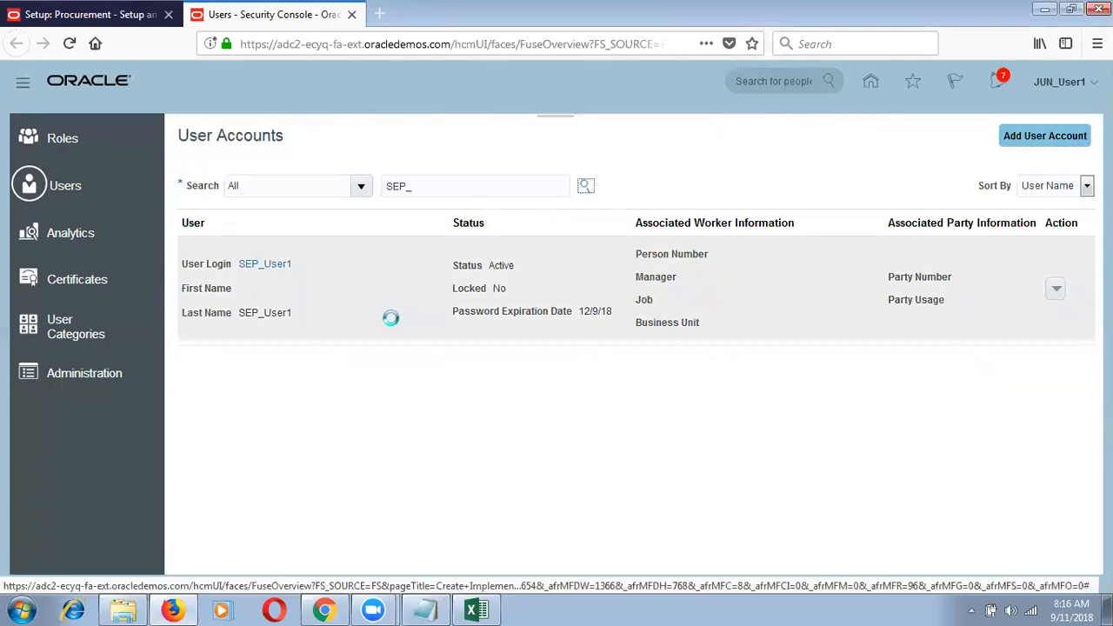
{"action": "left_click", "coordinate": [260, 272]}
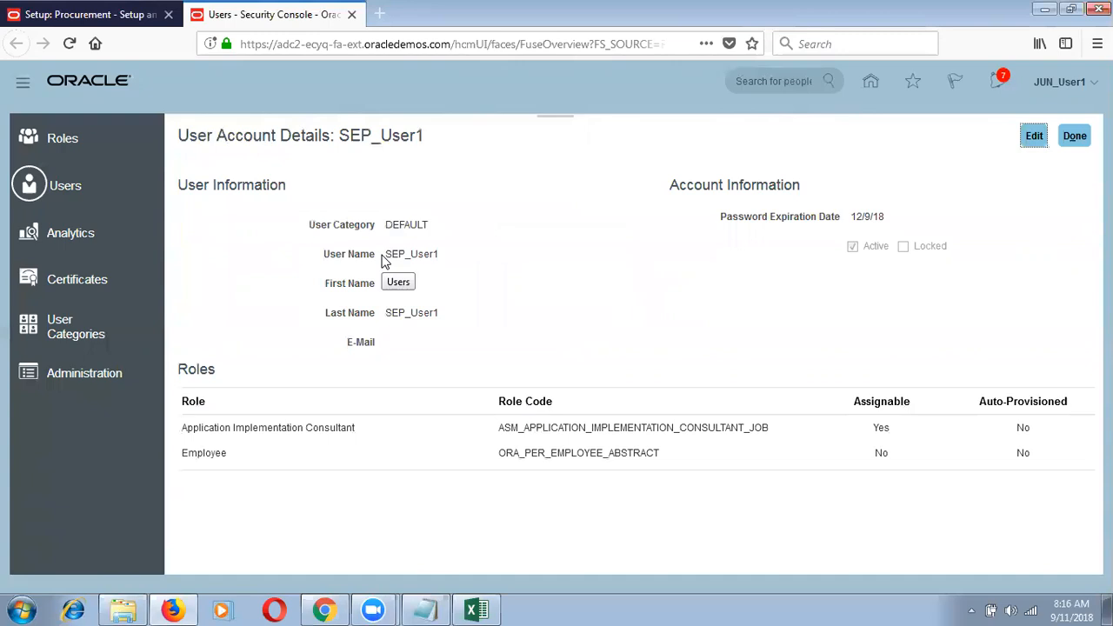
{"action": "left_click", "coordinate": [1033, 138]}
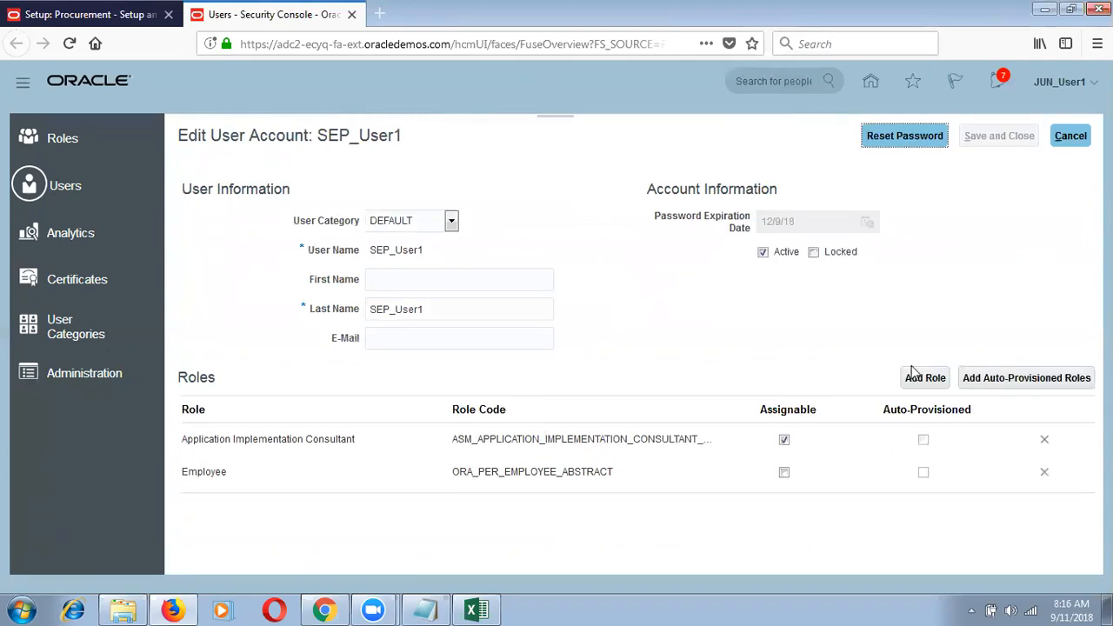
Search for and add the Application Implementation Administrator role membership, then dismiss the confirmation.
{"action": "left_click", "coordinate": [925, 377]}
{"action": "type", "text": "Appl"}
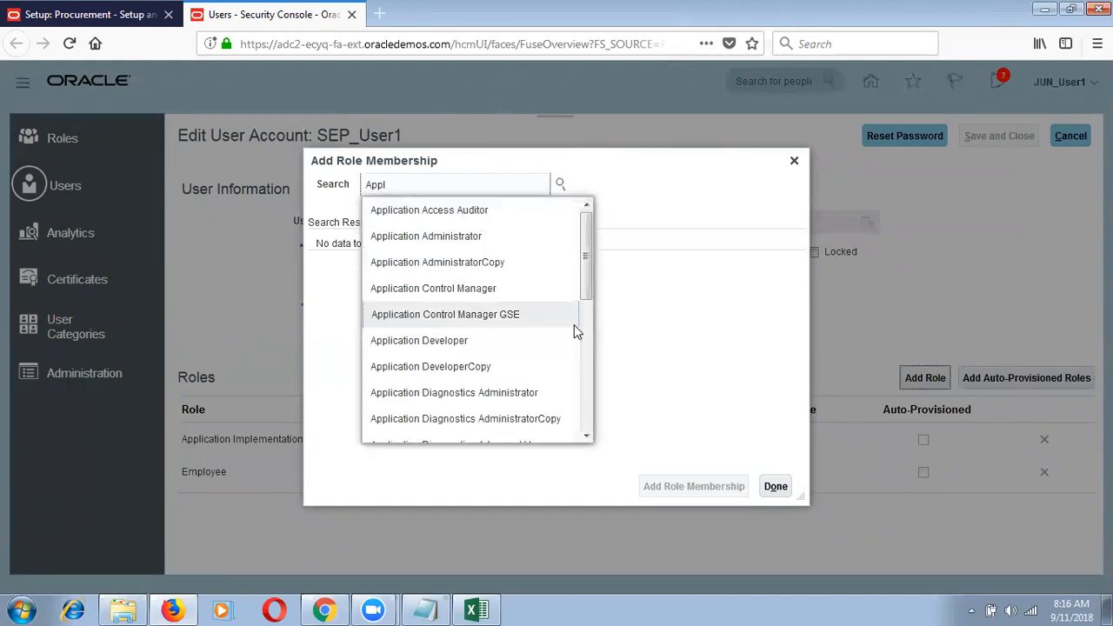
{"action": "left_click", "coordinate": [585, 375]}
{"action": "left_click", "coordinate": [550, 378]}
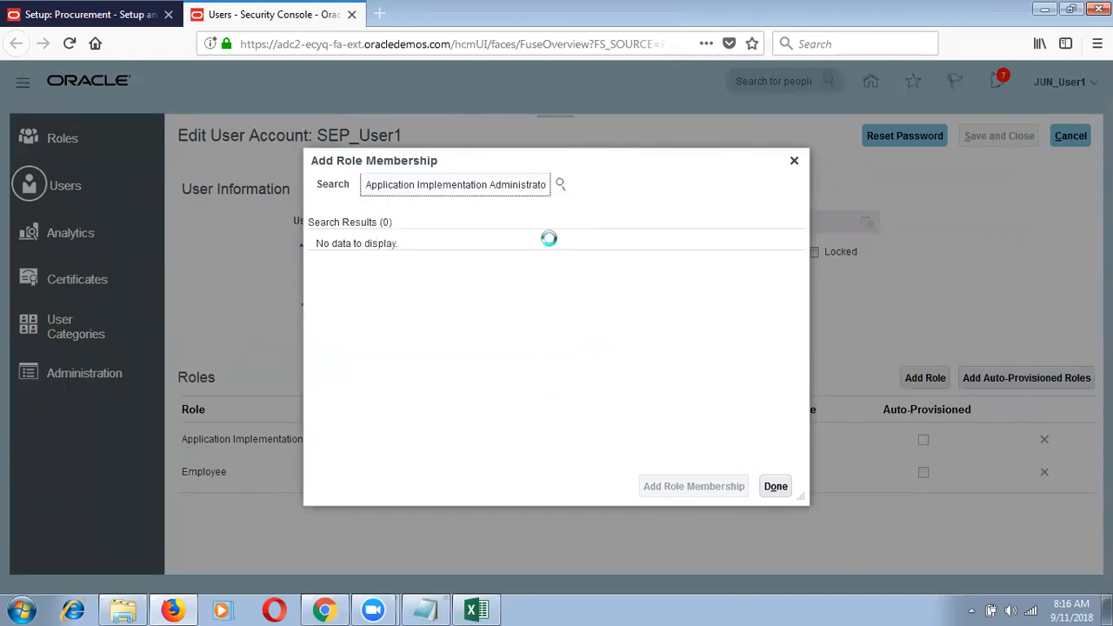
{"action": "left_click", "coordinate": [658, 493]}
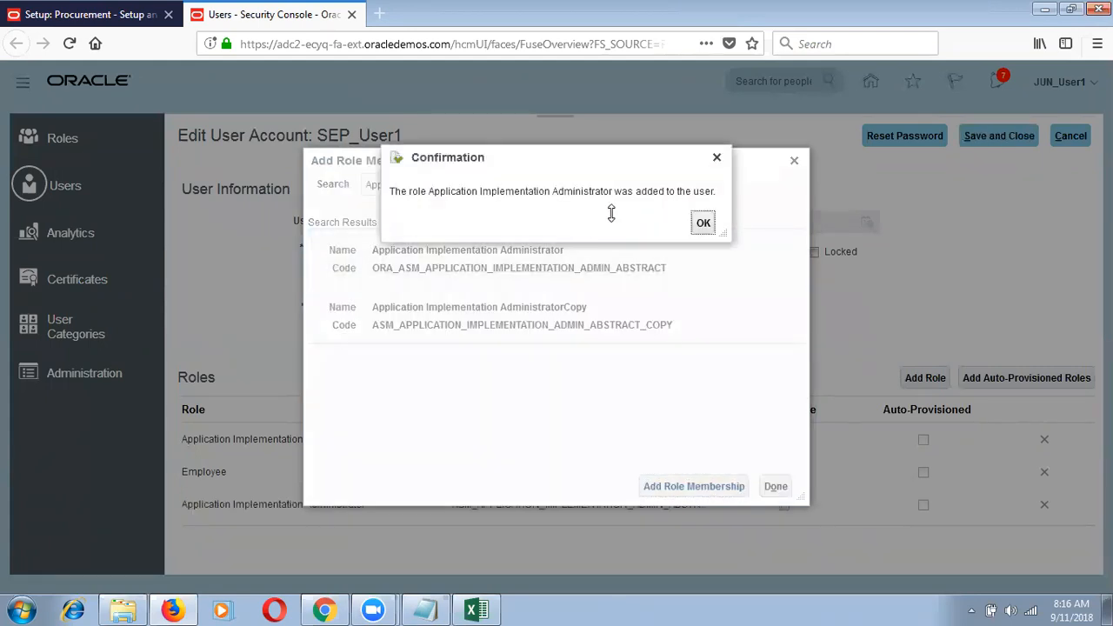
{"action": "left_click", "coordinate": [703, 224]}
Add the Application Implementation Manager role membership as well.
{"action": "key", "text": "BackSpace"}
{"action": "key", "text": "BackSpace"}
{"action": "key", "text": "BackSpace"}
{"action": "key", "text": "BackSpace"}
{"action": "key", "text": "BackSpace"}
{"action": "key", "text": "BackSpace"}
{"action": "key", "text": "BackSpace"}
{"action": "key", "text": "BackSpace"}
{"action": "key", "text": "BackSpace"}
{"action": "key", "text": "BackSpace"}
{"action": "key", "text": "BackSpace"}
{"action": "key", "text": "BackSpace"}
{"action": "key", "text": "BackSpace"}
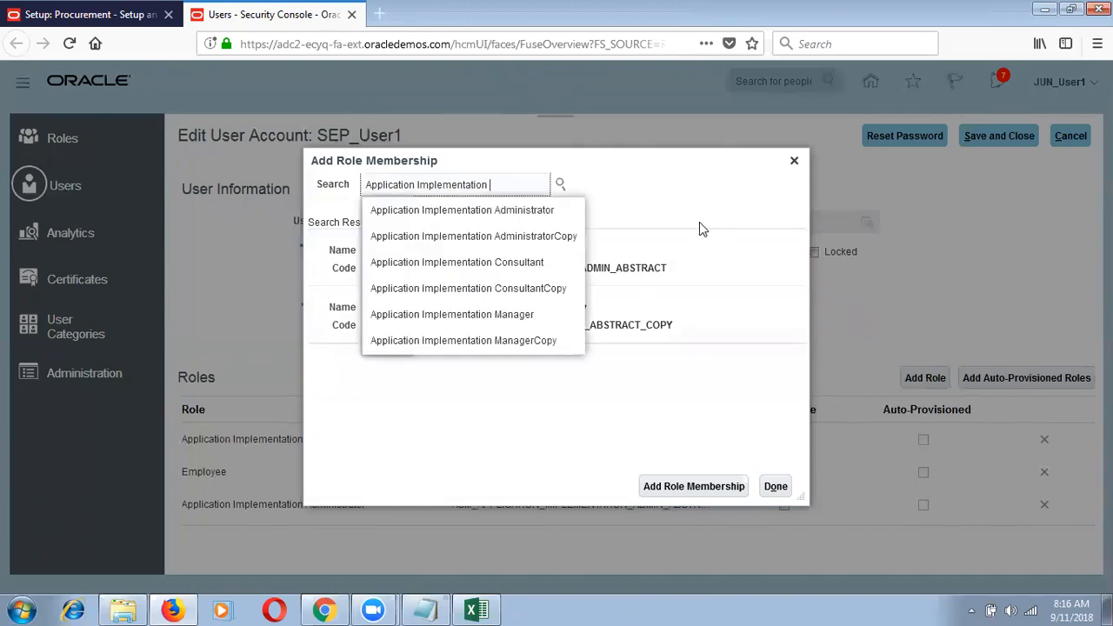
{"action": "left_click", "coordinate": [519, 315]}
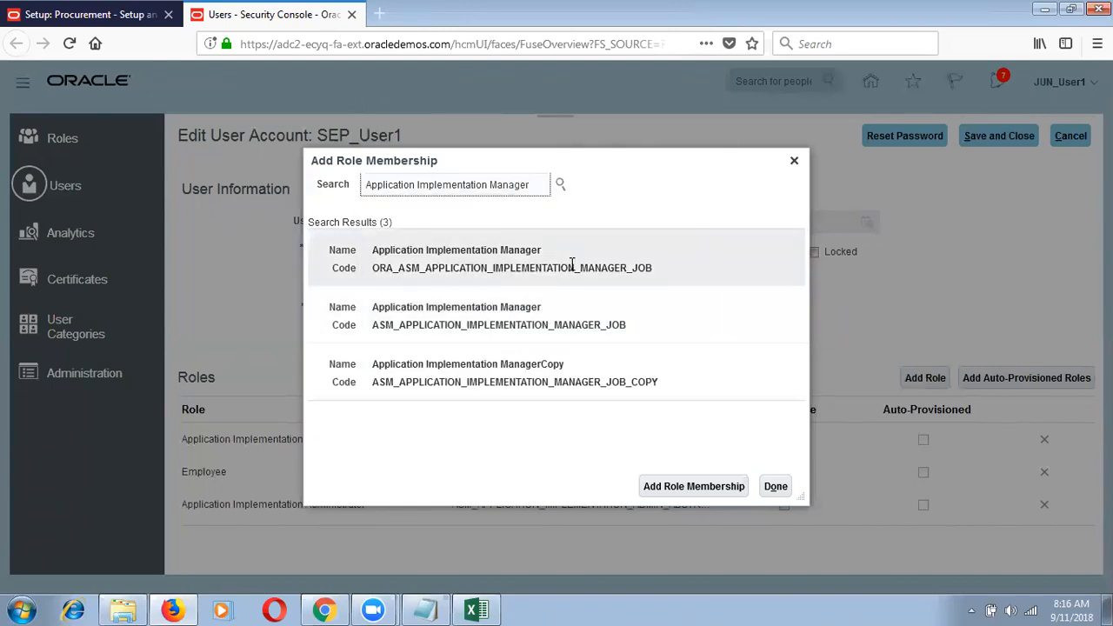
{"action": "left_click", "coordinate": [678, 487]}
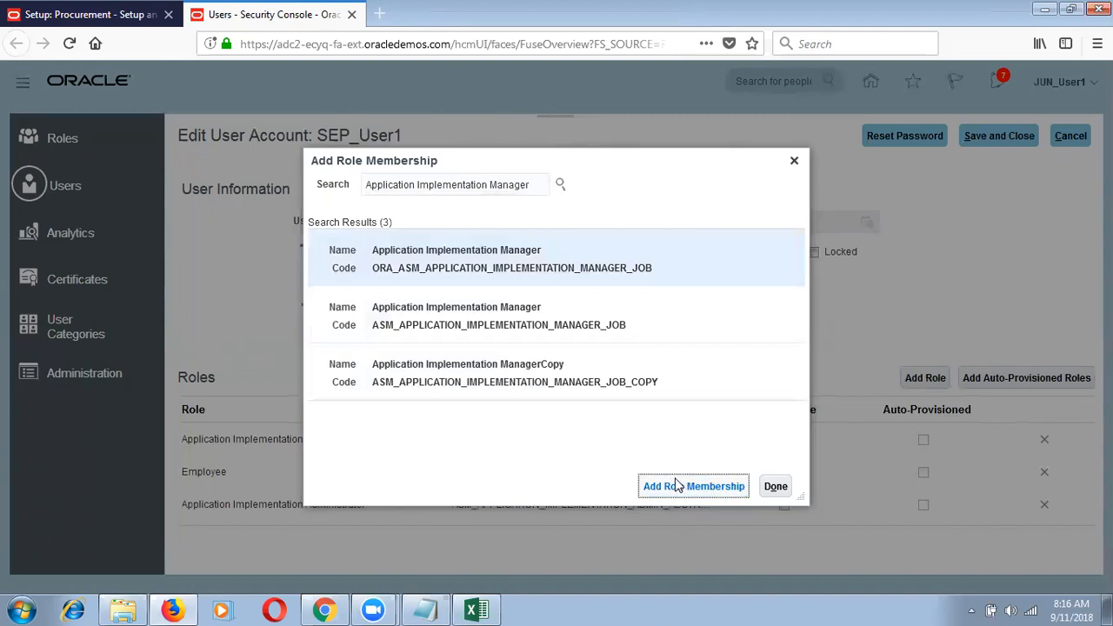
{"action": "left_click", "coordinate": [692, 220]}
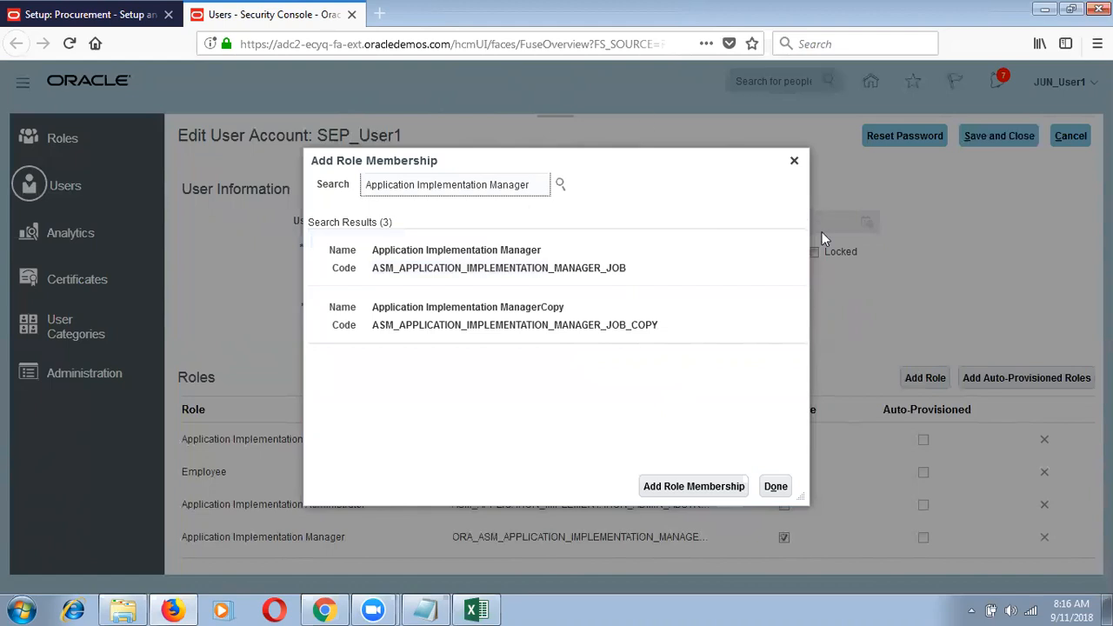
Search for IT Security Manager and select the first result, FND_IT_SECURITY_MANAGER_JOB.
{"action": "key", "text": "BackSpace"}
{"action": "key", "text": "BackSpace"}
{"action": "key", "text": "BackSpace"}
{"action": "key", "text": "BackSpace"}
{"action": "key", "text": "BackSpace"}
{"action": "key", "text": "BackSpace"}
{"action": "key", "text": "BackSpace"}
{"action": "key", "text": "BackSpace"}
{"action": "key", "text": "BackSpace"}
{"action": "key", "text": "BackSpace"}
{"action": "key", "text": "BackSpace"}
{"action": "key", "text": "BackSpace"}
{"action": "key", "text": "BackSpace"}
{"action": "key", "text": "BackSpace"}
{"action": "key", "text": "BackSpace"}
{"action": "key", "text": "BackSpace"}
{"action": "key", "text": "BackSpace"}
{"action": "key", "text": "BackSpace"}
{"action": "key", "text": "BackSpace"}
{"action": "key", "text": "BackSpace"}
{"action": "type", "text": "IT"}
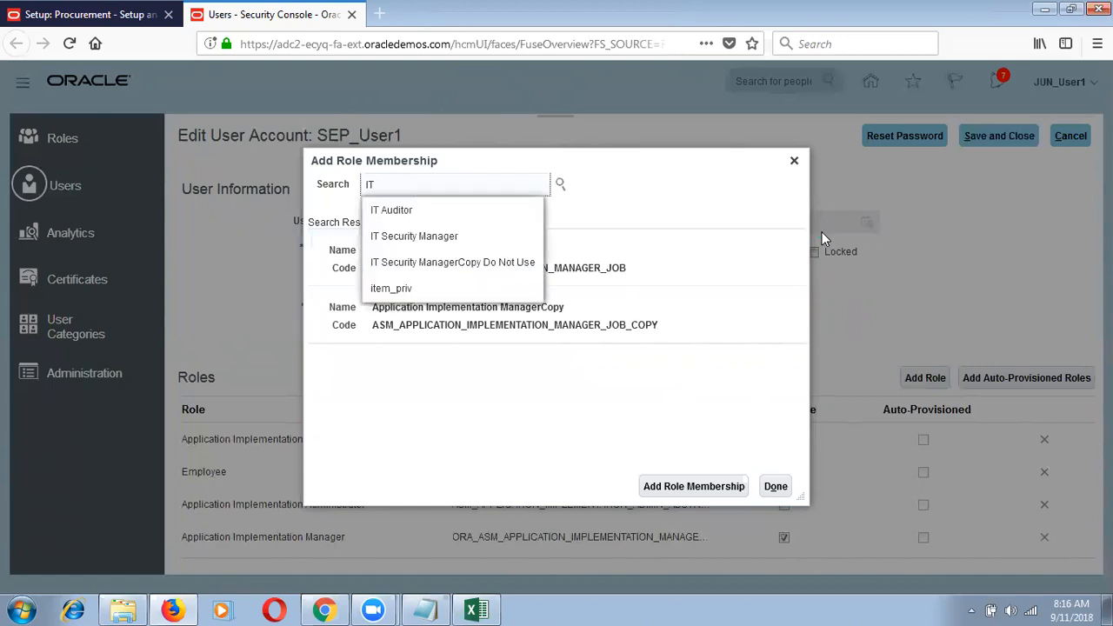
{"action": "left_click", "coordinate": [494, 233]}
{"action": "left_click", "coordinate": [480, 246]}
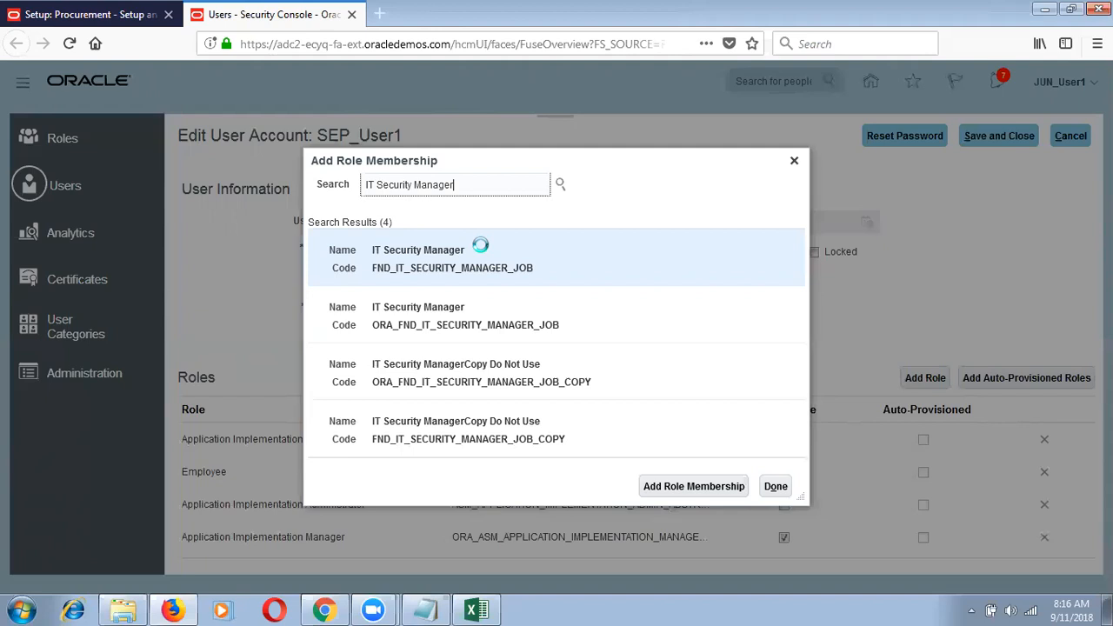
{"action": "left_click", "coordinate": [453, 187]}
{"action": "key", "text": "BackSpace"}
{"action": "key", "text": "BackSpace"}
{"action": "key", "text": "BackSpace"}
{"action": "key", "text": "BackSpace"}
{"action": "key", "text": "BackSpace"}
{"action": "key", "text": "BackSpace"}
{"action": "key", "text": "BackSpace"}
{"action": "key", "text": "BackSpace"}
{"action": "key", "text": "BackSpace"}
{"action": "key", "text": "BackSpace"}
{"action": "key", "text": "BackSpace"}
{"action": "key", "text": "BackSpace"}
{"action": "key", "text": "BackSpace"}
{"action": "key", "text": "BackSpace"}
{"action": "key", "text": "BackSpace"}
{"action": "key", "text": "BackSpace"}
{"action": "key", "text": "BackSpace"}
{"action": "key", "text": "BackSpace"}
{"action": "key", "text": "BackSpace"}
{"action": "type", "text": "IYT"}
{"action": "key", "text": "BackSpace"}
{"action": "key", "text": "BackSpace"}
{"action": "type", "text": "TS"}
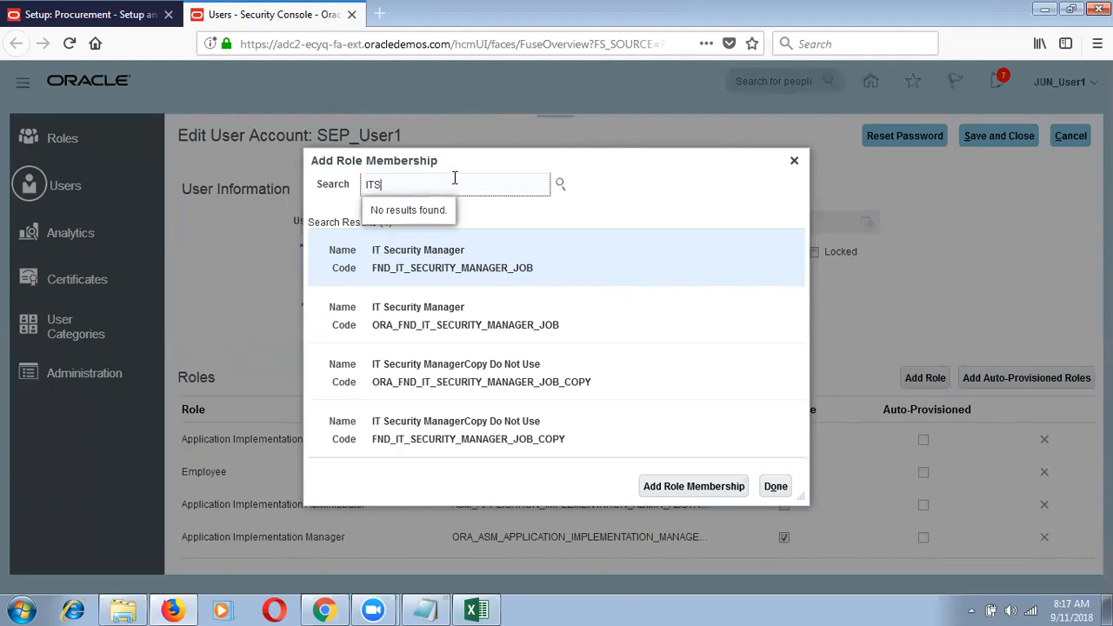
{"action": "key", "text": "BackSpace"}
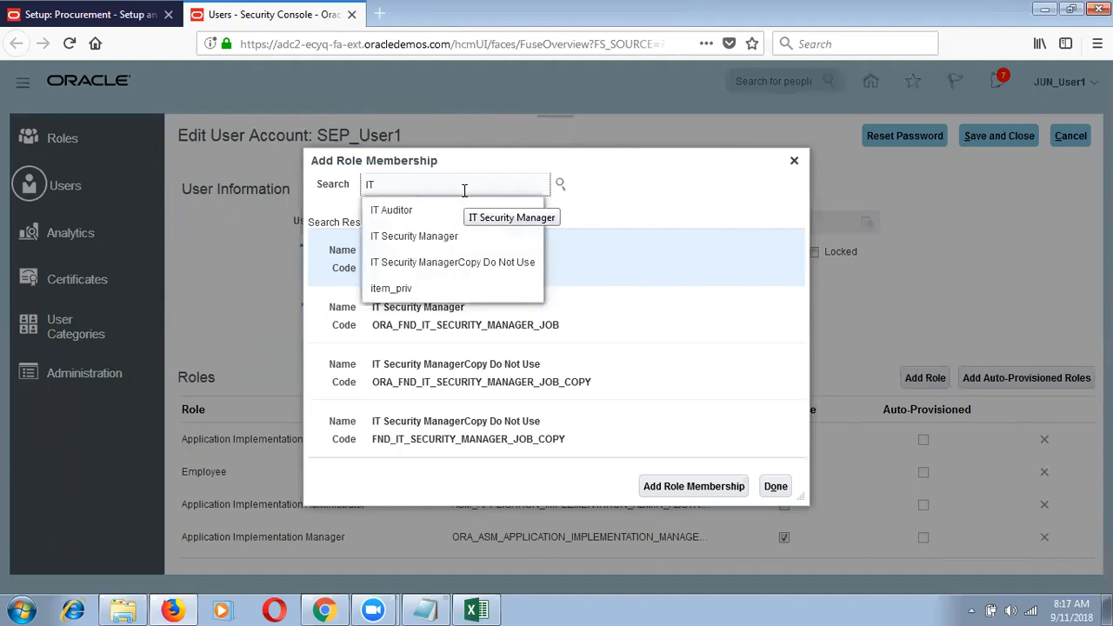
{"action": "left_click", "coordinate": [453, 236]}
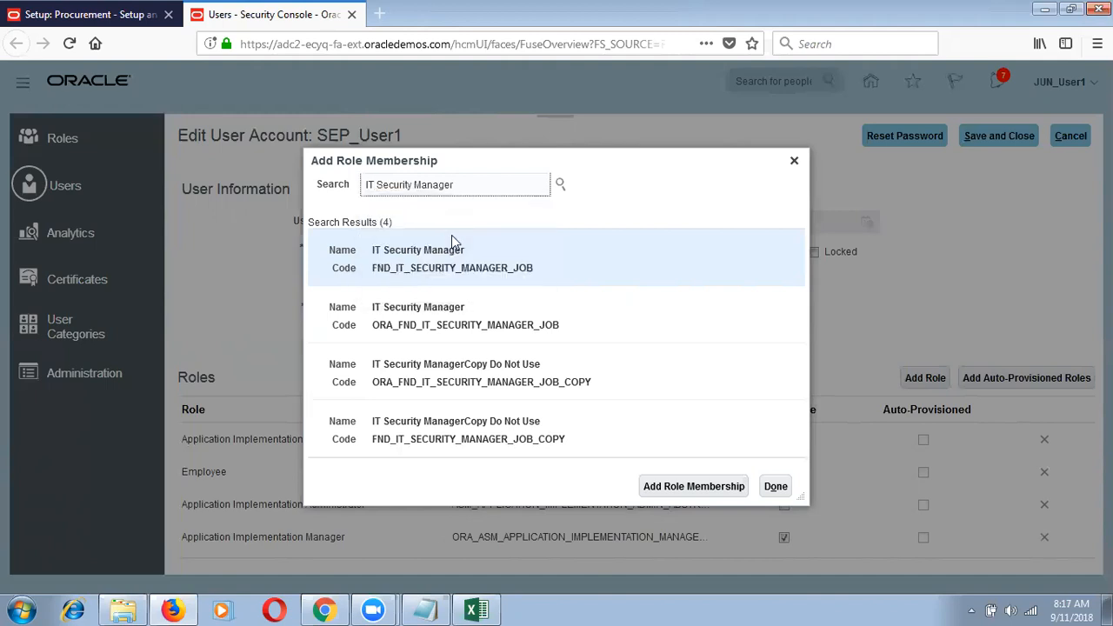
{"action": "left_click", "coordinate": [468, 271]}
Add the IT Security Manager role membership and close the role search.
{"action": "left_click", "coordinate": [674, 492]}
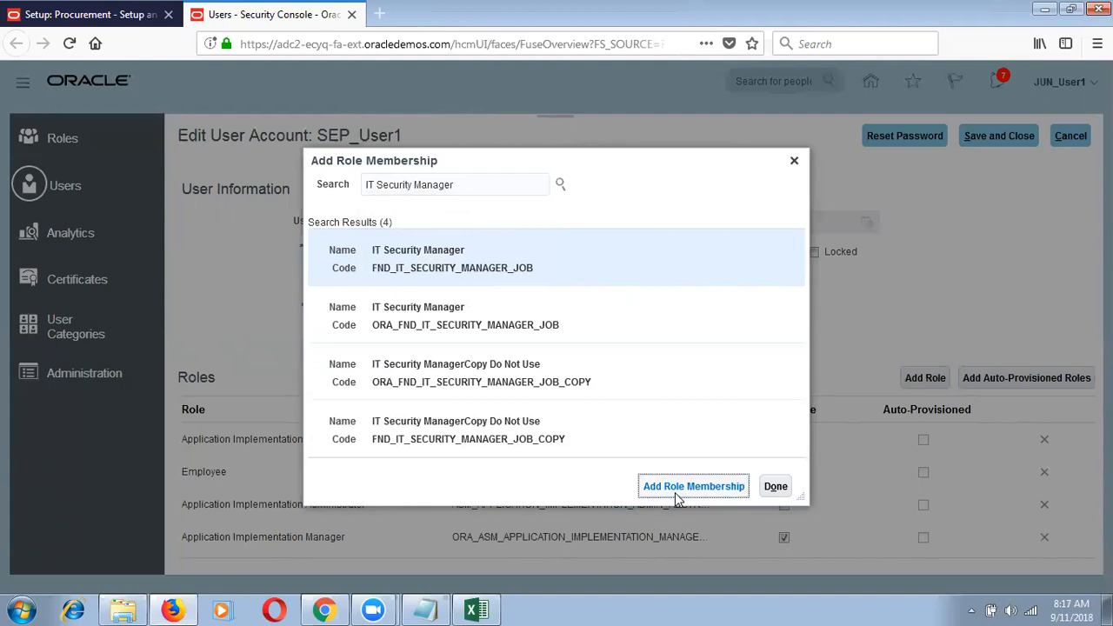
{"action": "left_click", "coordinate": [654, 225]}
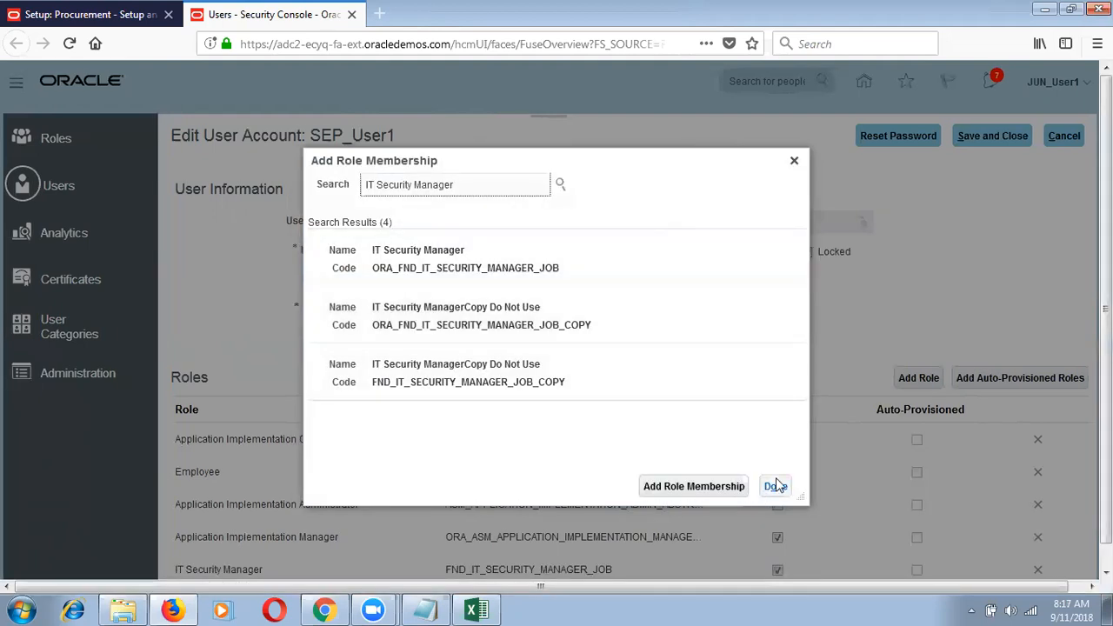
{"action": "left_click", "coordinate": [775, 486]}
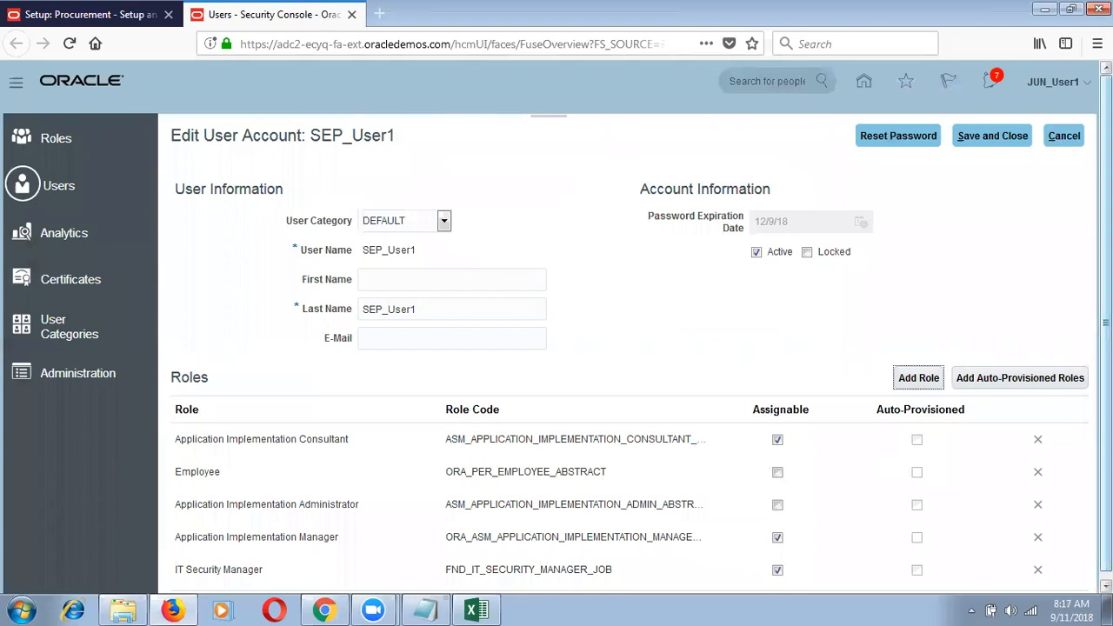
Save the edited user account with all five roles and close User Account Details.
{"action": "scroll", "coordinate": [1105, 348], "scroll_direction": "down", "scroll_amount": 1}
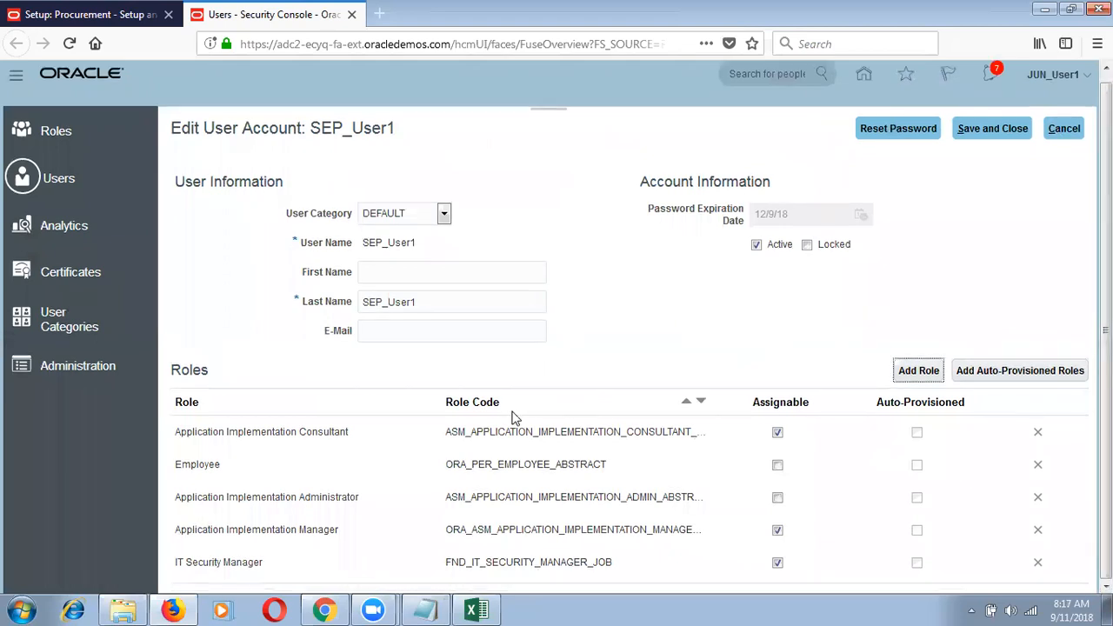
{"action": "left_click", "coordinate": [1008, 140]}
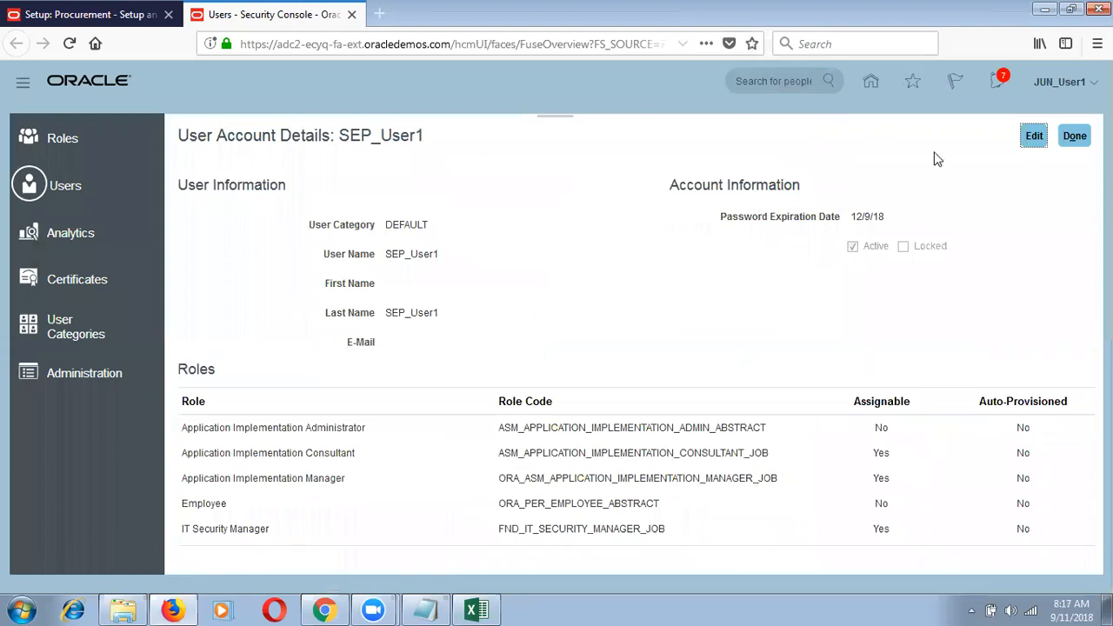
{"action": "left_click", "coordinate": [1080, 142]}
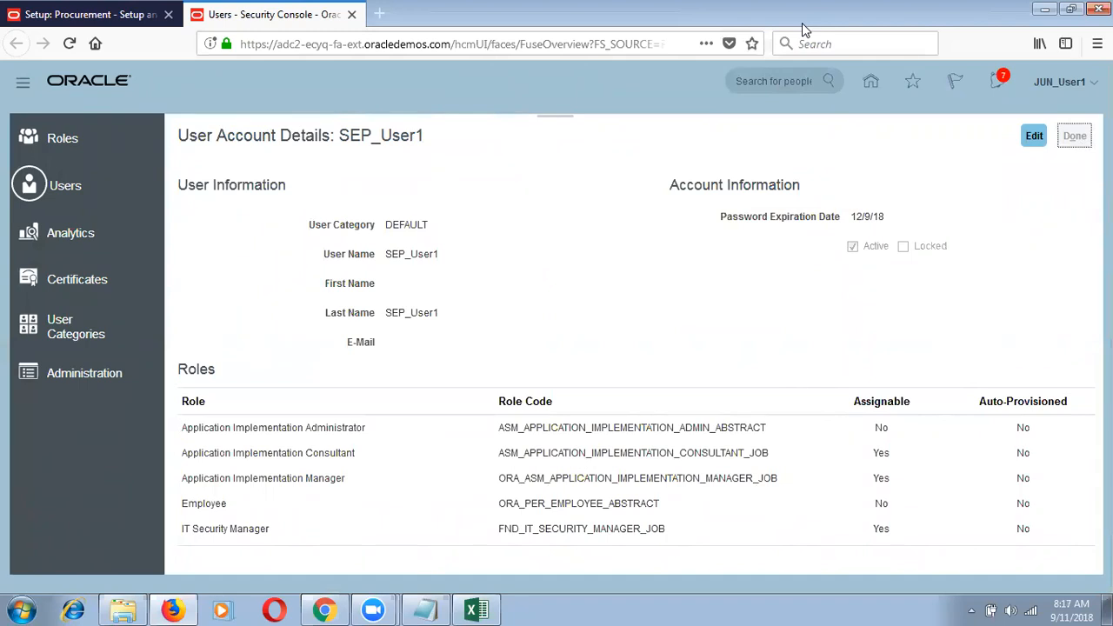
Close the Security Console and sign out, confirming the single sign-off.
{"action": "left_click", "coordinate": [353, 14]}
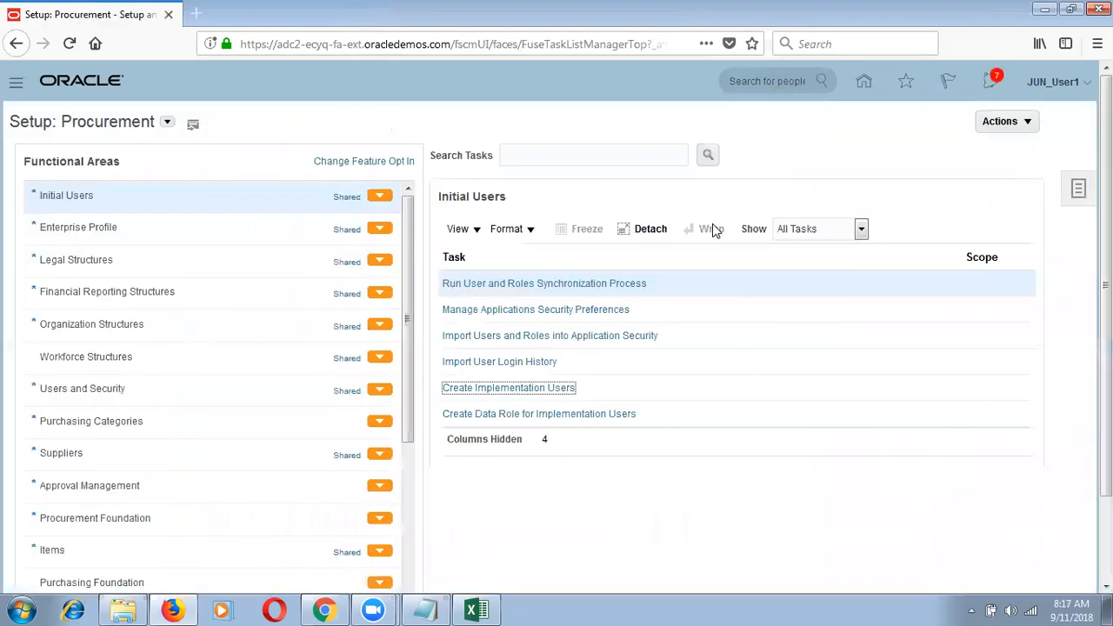
{"action": "left_click", "coordinate": [1053, 82]}
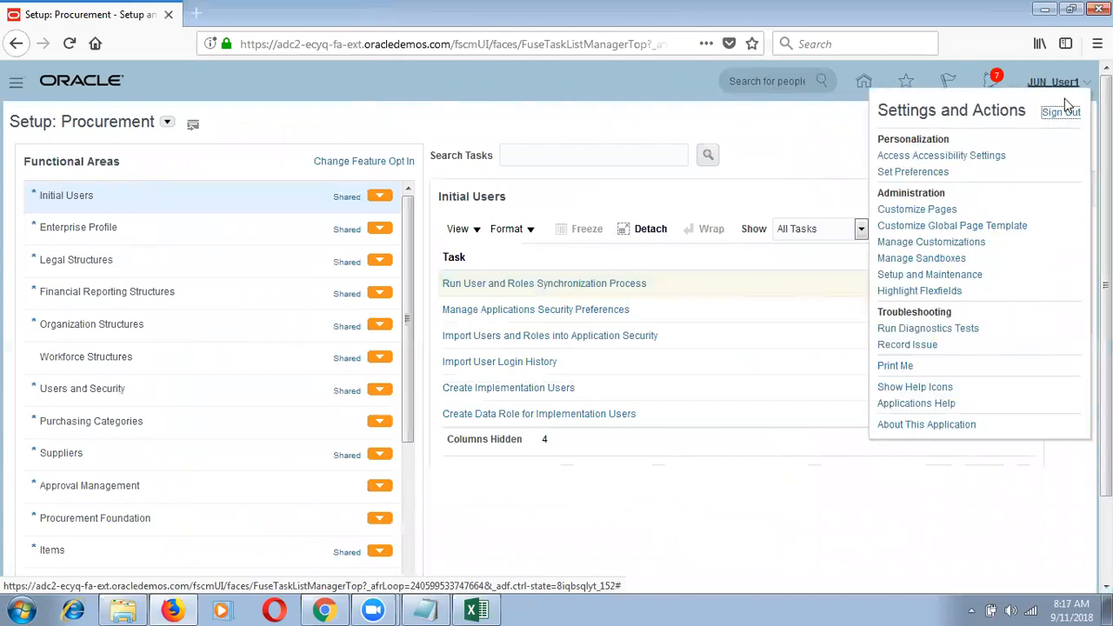
{"action": "left_click", "coordinate": [1065, 102]}
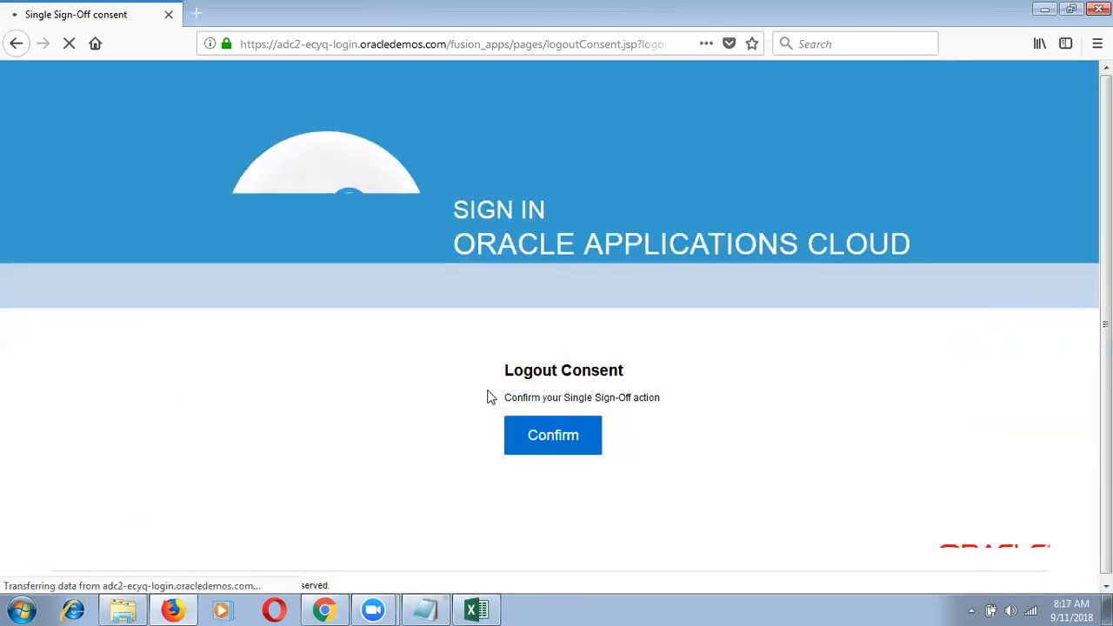
{"action": "left_click", "coordinate": [534, 430]}
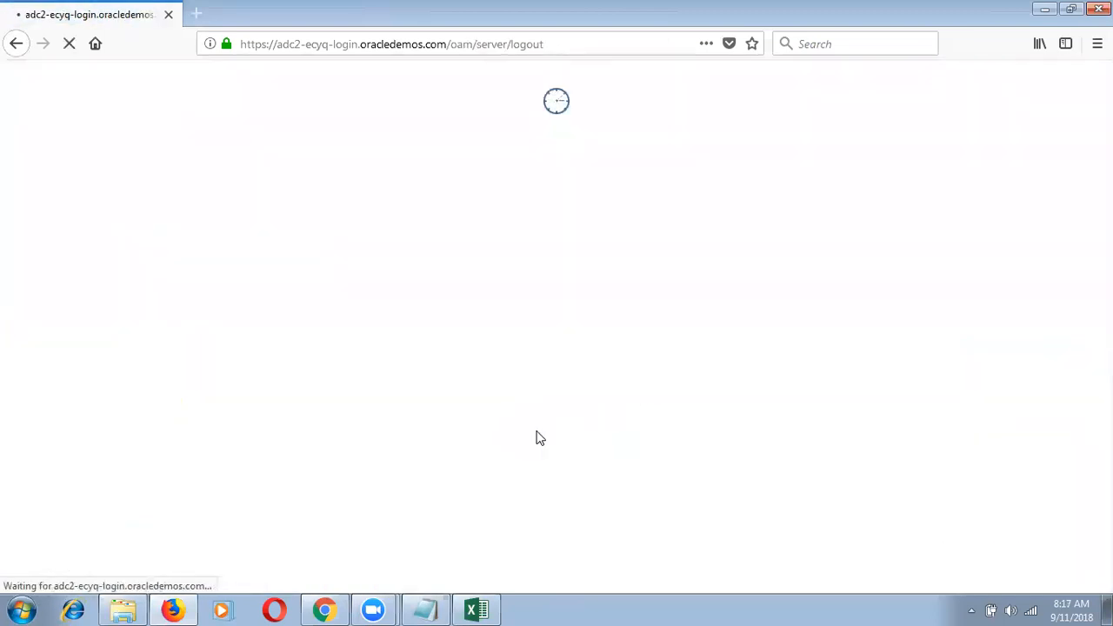
{"action": "left_click", "coordinate": [576, 375]}
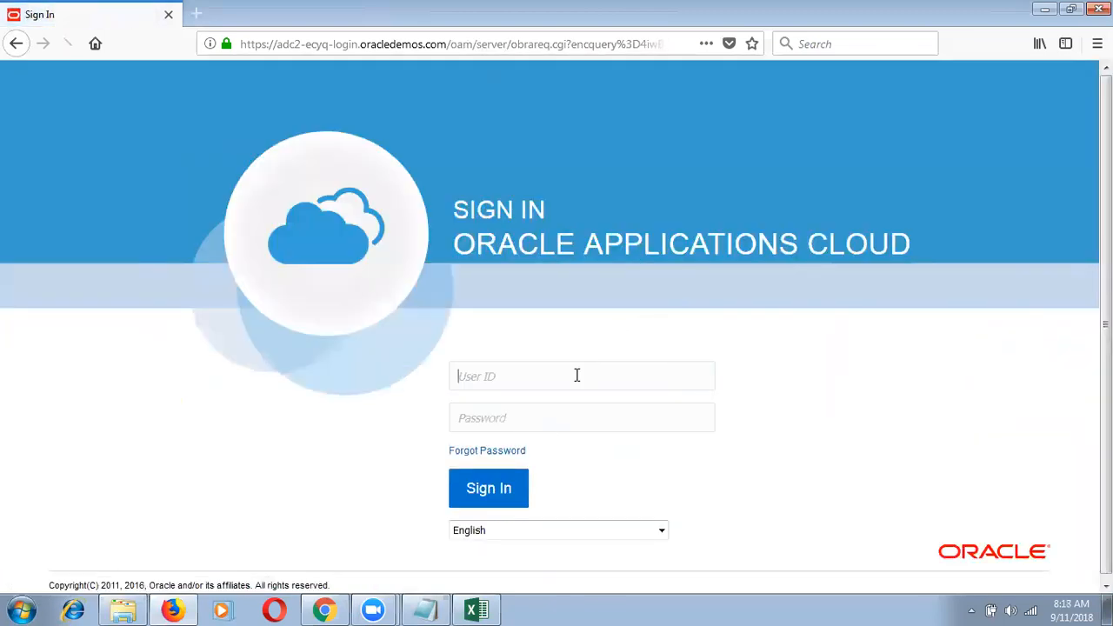
Sign in as the newly configured SEP user with its password, without saving the login in Firefox.
{"action": "type", "text": "SEP"}
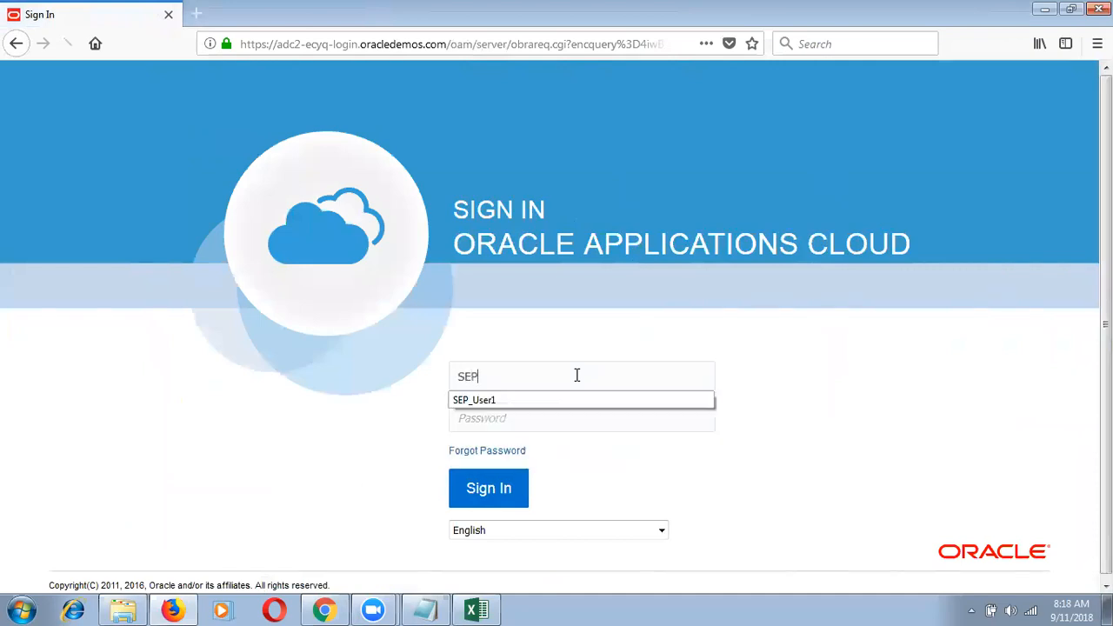
{"action": "key", "text": "Down"}
{"action": "key", "text": "Tab"}
{"action": "type", "text": "We"}
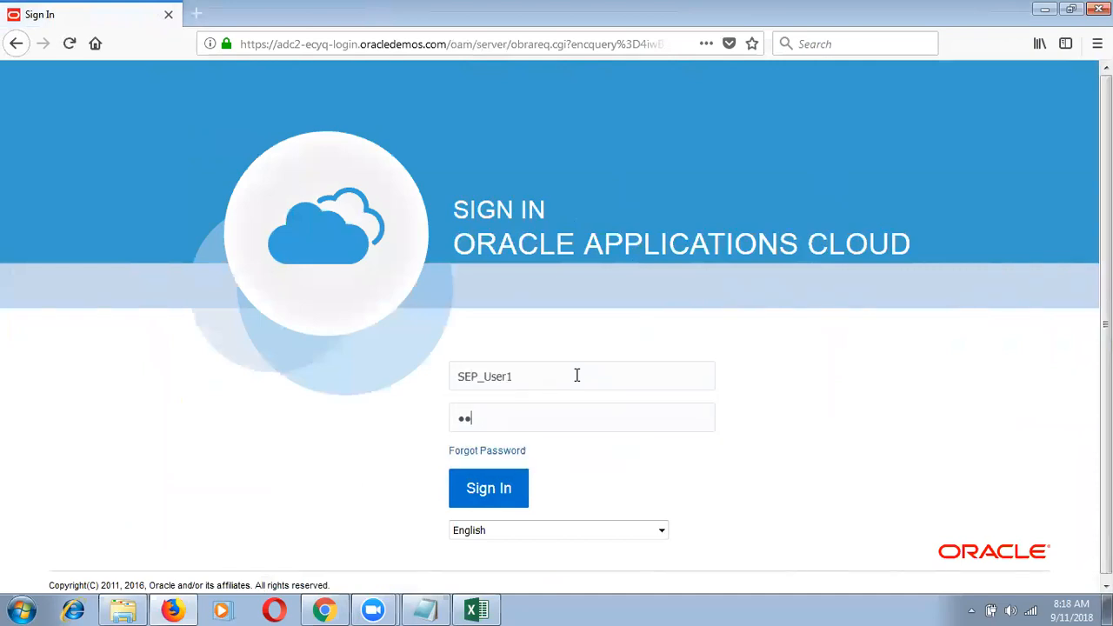
{"action": "type", "text": "*********"}
{"action": "left_click", "coordinate": [497, 495]}
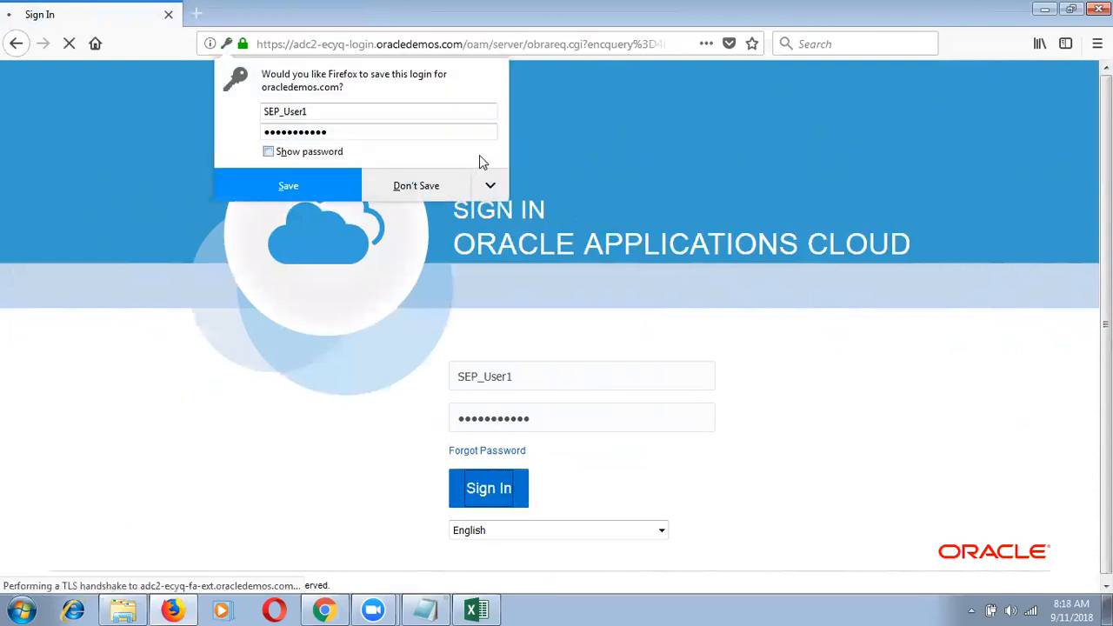
{"action": "left_click", "coordinate": [432, 196]}
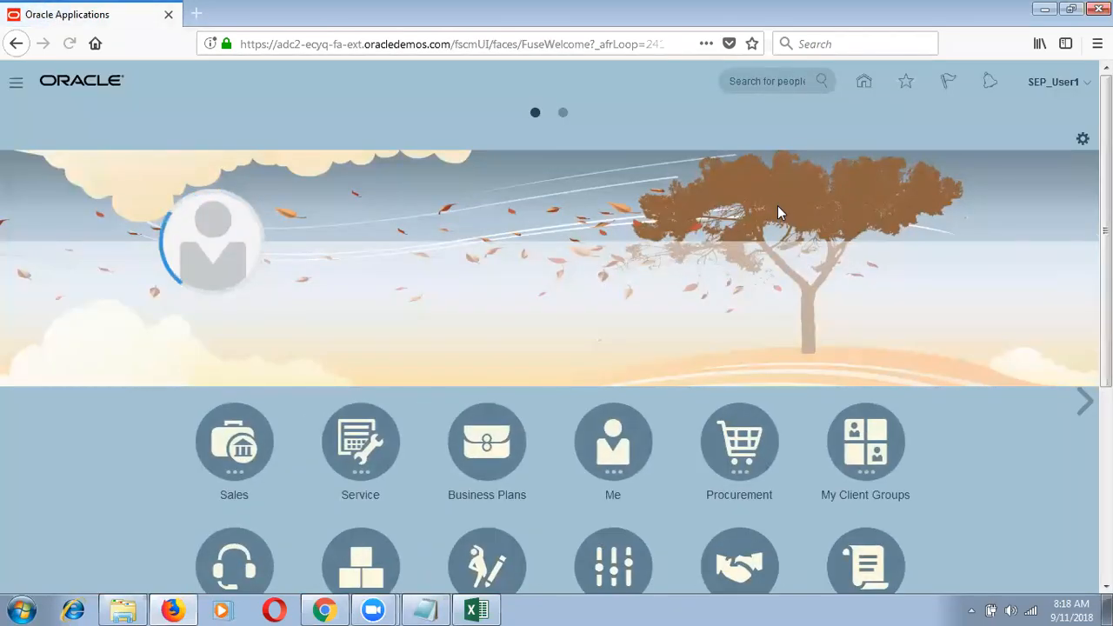
{"action": "left_click", "coordinate": [8, 85]}
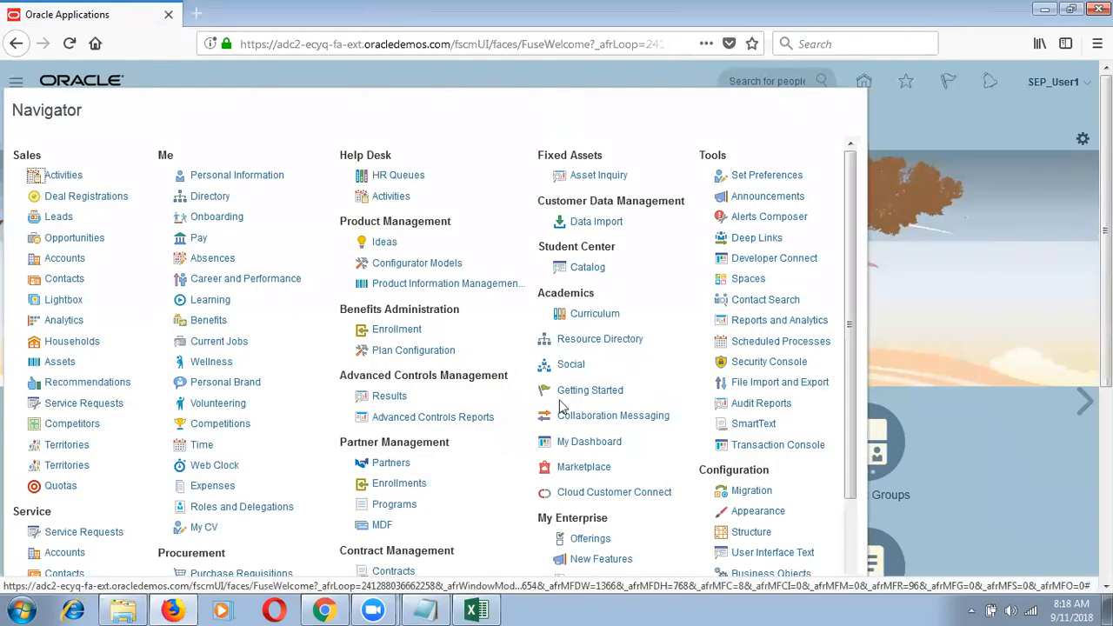
Browse and close the Navigator, then show the user's Settings and Actions menu.
{"action": "left_click", "coordinate": [852, 548]}
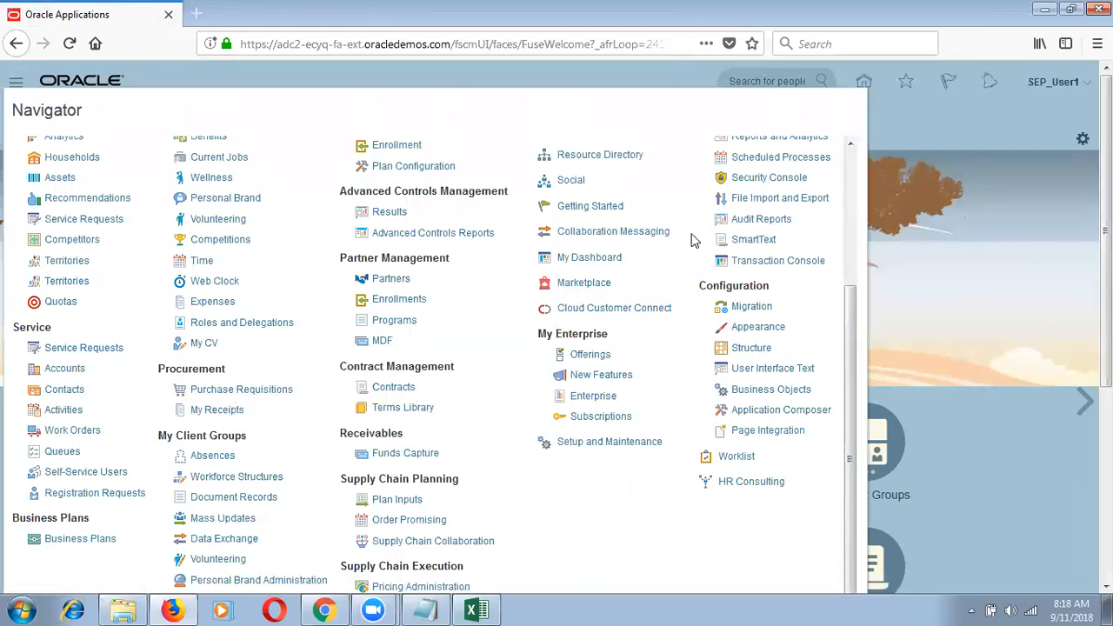
{"action": "left_click", "coordinate": [850, 161]}
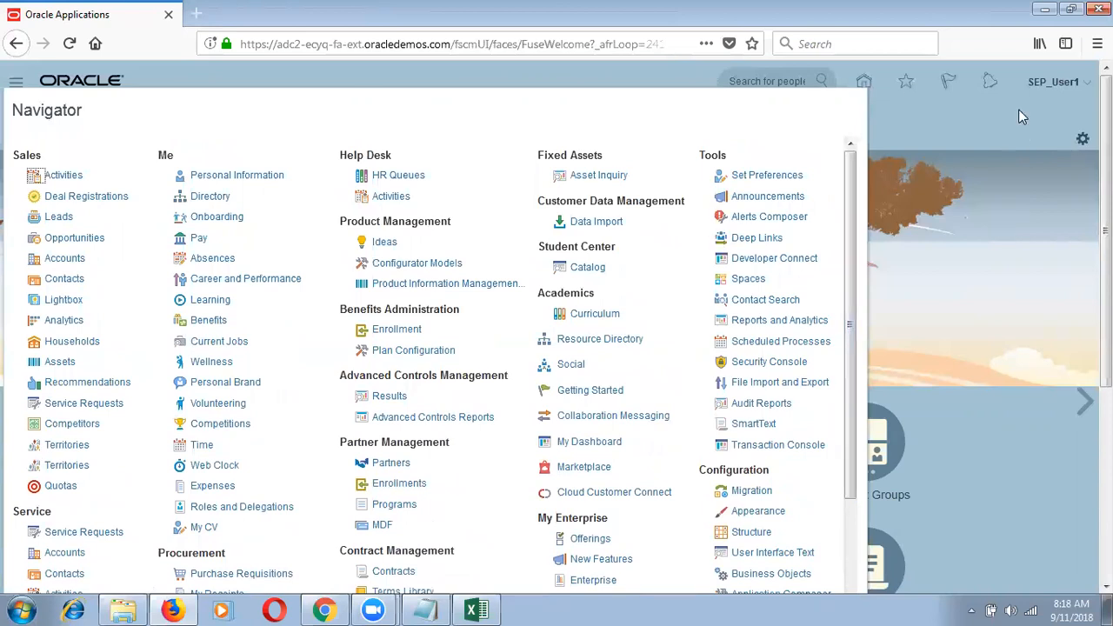
{"action": "left_click", "coordinate": [1053, 82]}
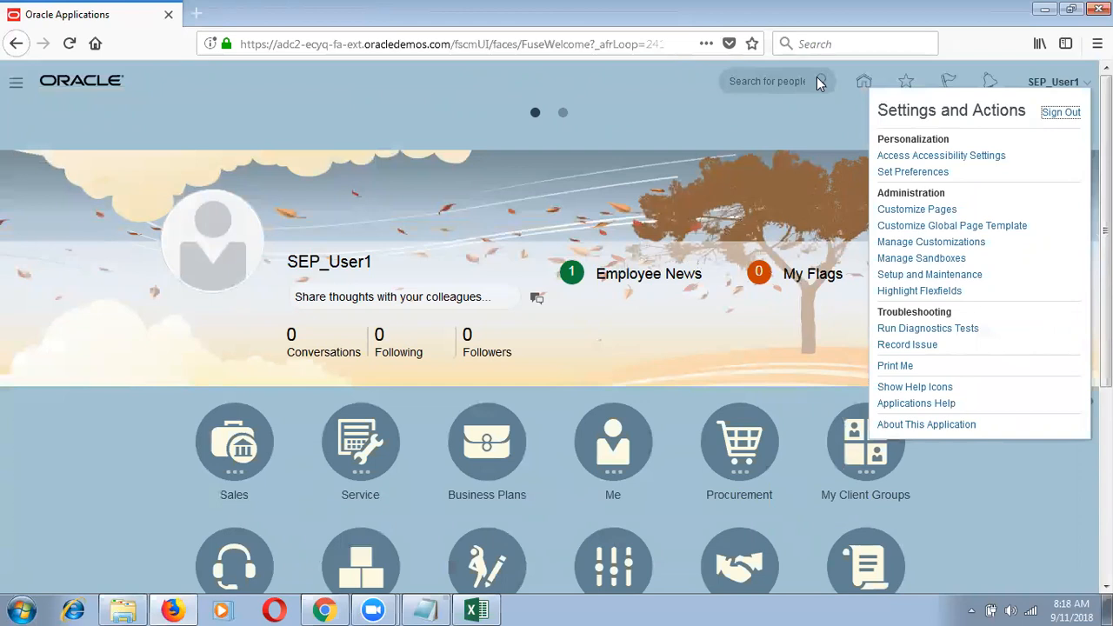
Go to Setup and Maintenance's Compensation Management setup and scroll the list of other offerings.
{"action": "left_click", "coordinate": [883, 275]}
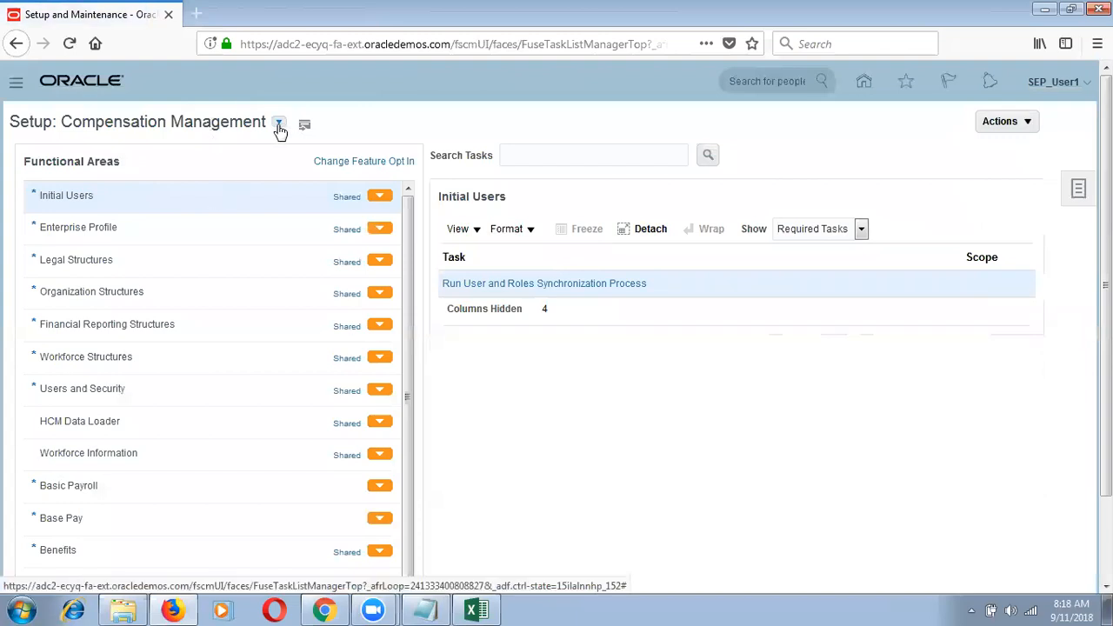
{"action": "left_click", "coordinate": [278, 122]}
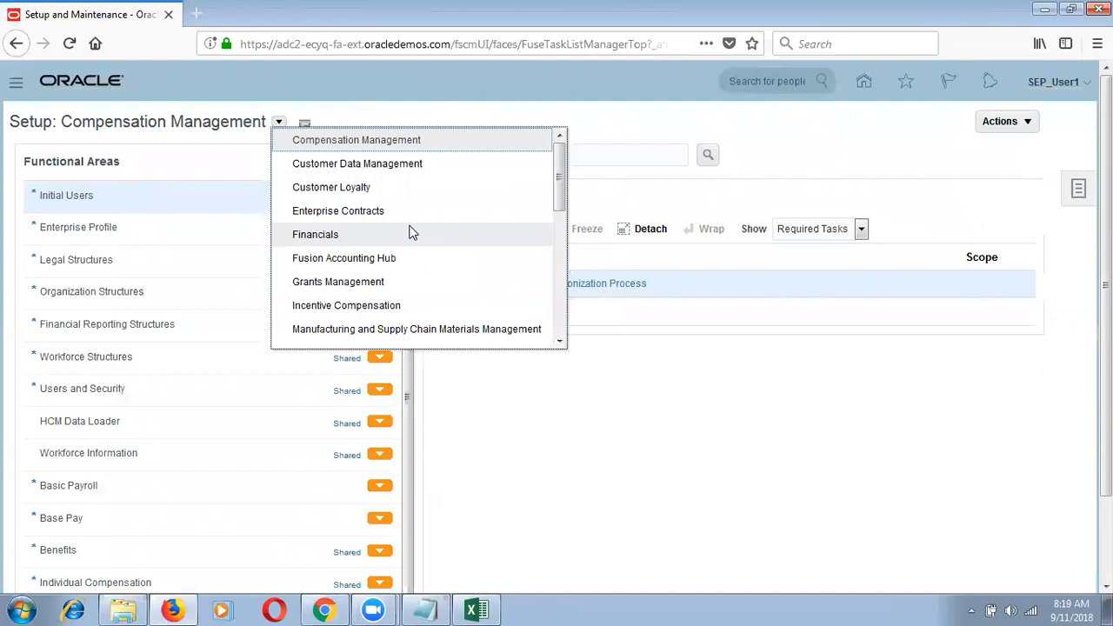
{"action": "left_click_drag", "start_coordinate": [562, 184], "coordinate": [564, 229]}
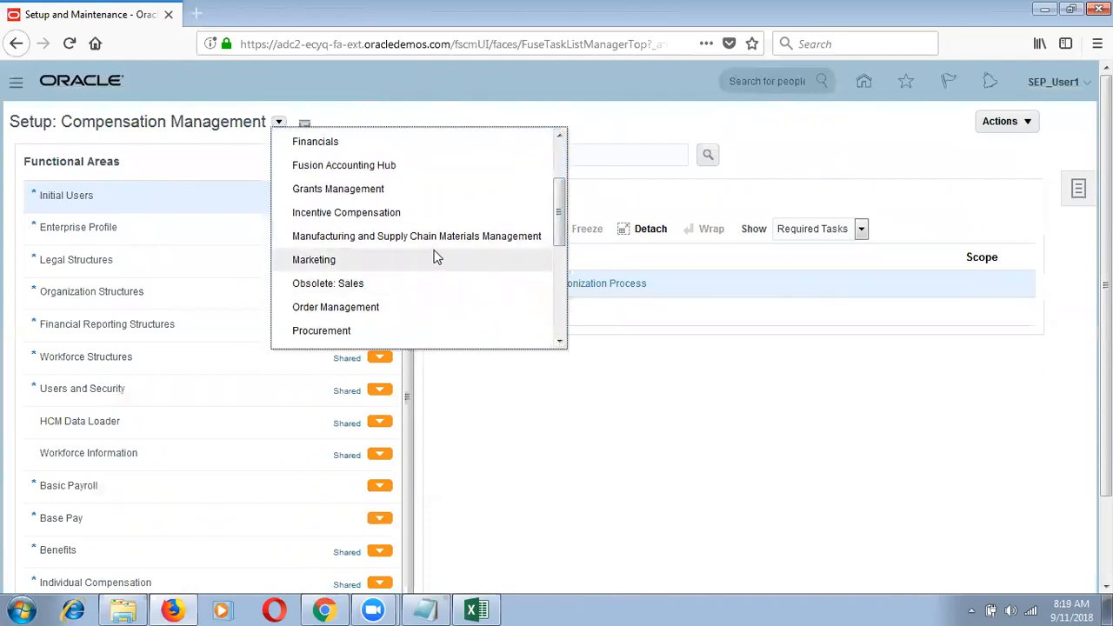
{"action": "left_click_drag", "start_coordinate": [560, 233], "coordinate": [560, 268]}
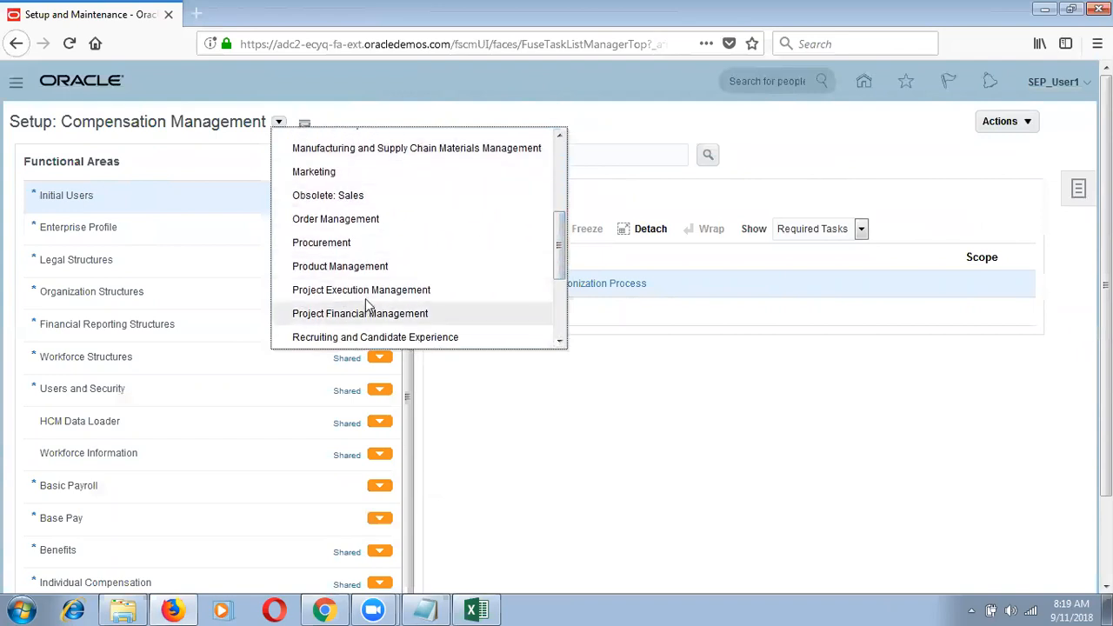
{"action": "left_click_drag", "start_coordinate": [562, 249], "coordinate": [560, 299]}
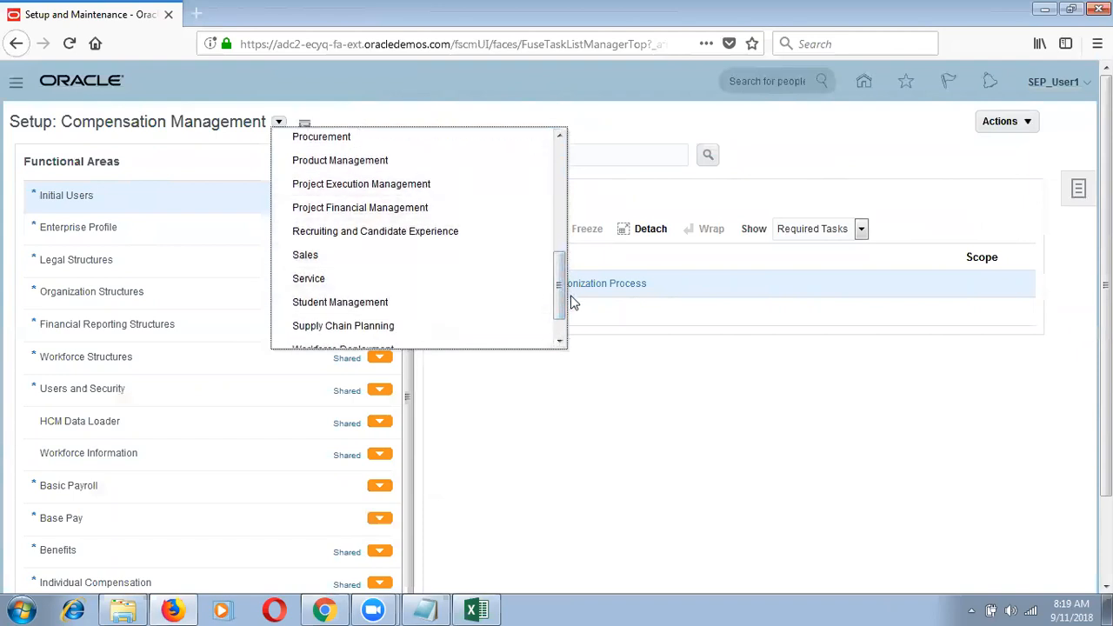
{"action": "left_click_drag", "start_coordinate": [561, 297], "coordinate": [561, 315]}
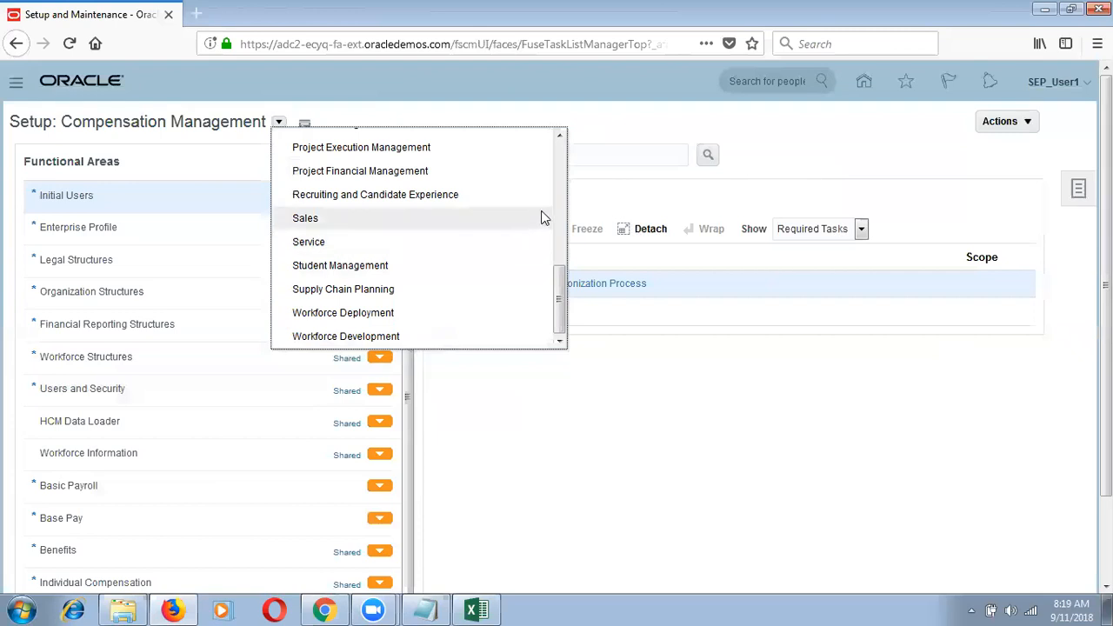
{"action": "scroll", "coordinate": [565, 168], "scroll_direction": "up", "scroll_amount": 3}
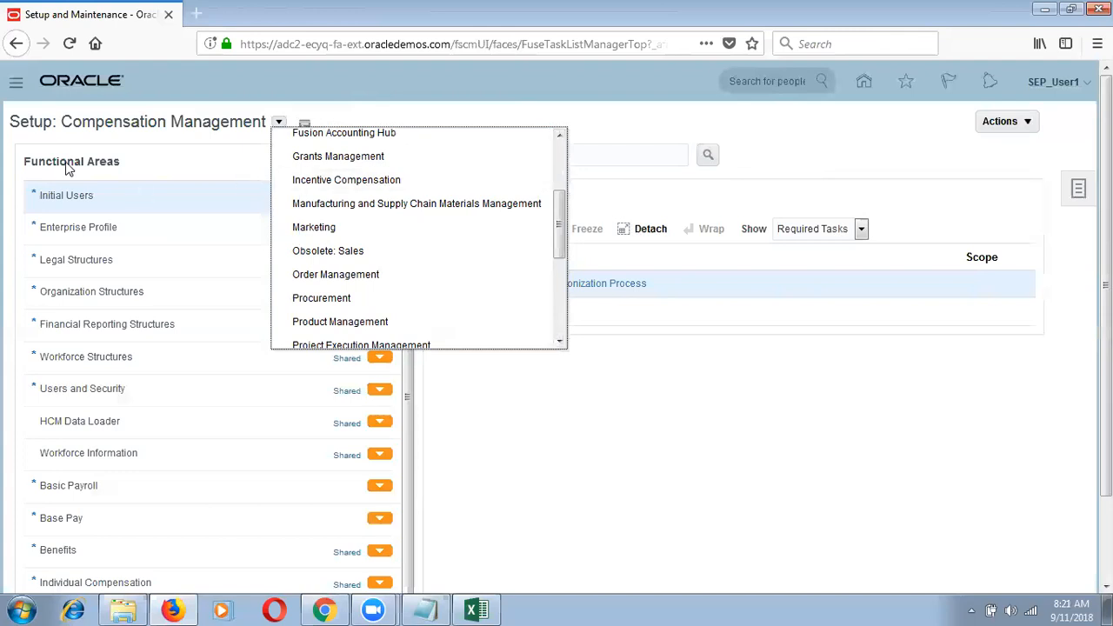
Reach the Offerings page via the Navigator and show Compensation Management's details.
{"action": "left_click", "coordinate": [15, 87]}
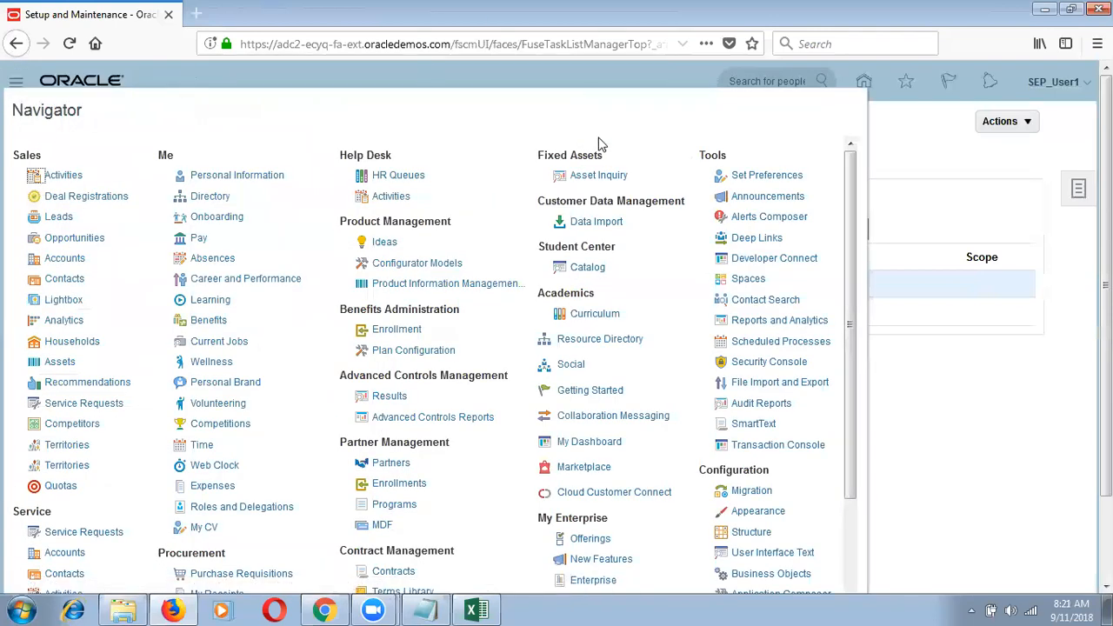
{"action": "scroll", "coordinate": [765, 481], "scroll_direction": "down", "scroll_amount": 2}
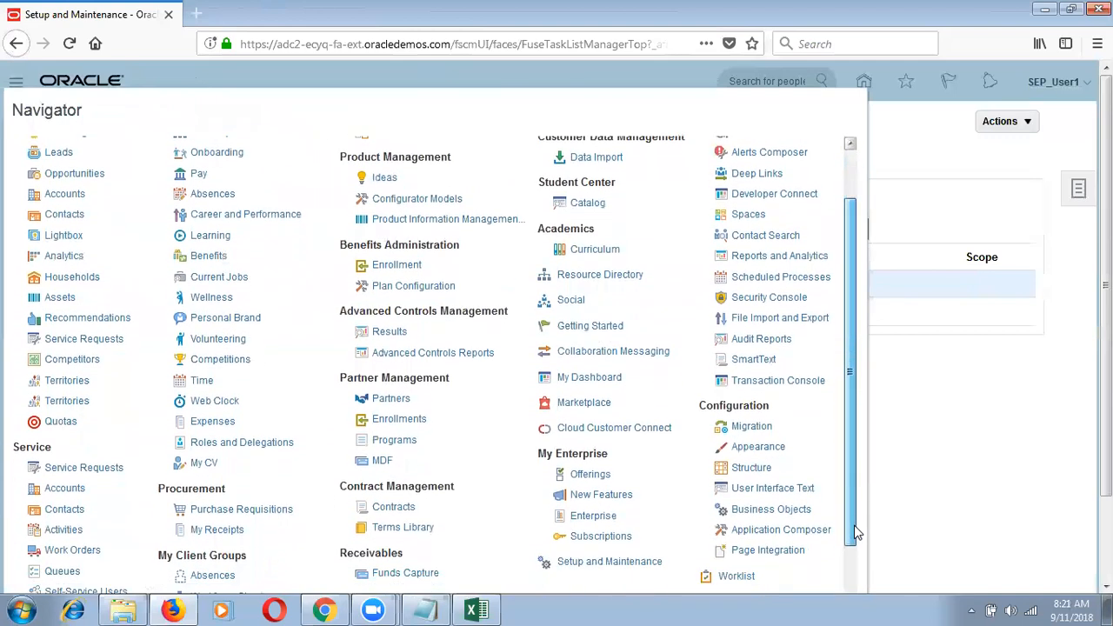
{"action": "left_click_drag", "start_coordinate": [608, 445], "coordinate": [538, 445]}
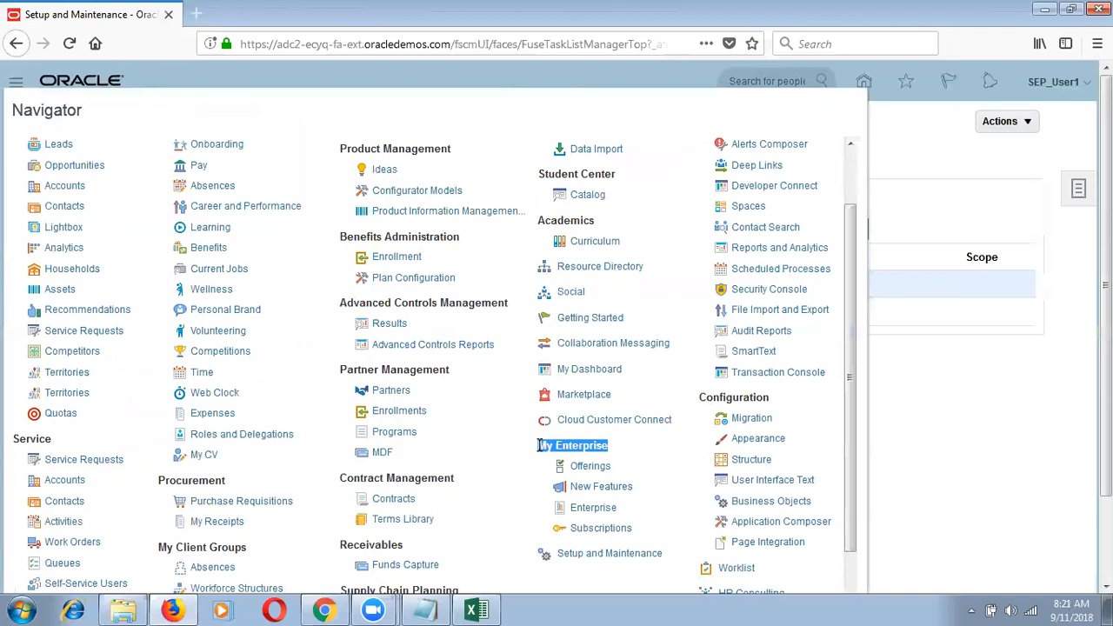
{"action": "left_click", "coordinate": [650, 453]}
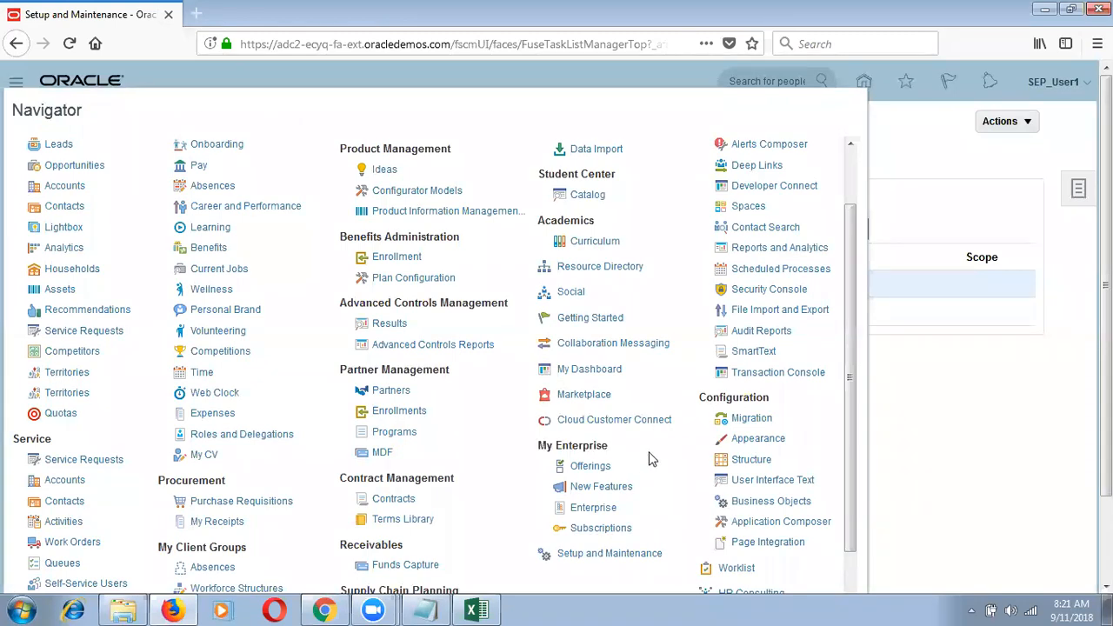
{"action": "left_click", "coordinate": [598, 470]}
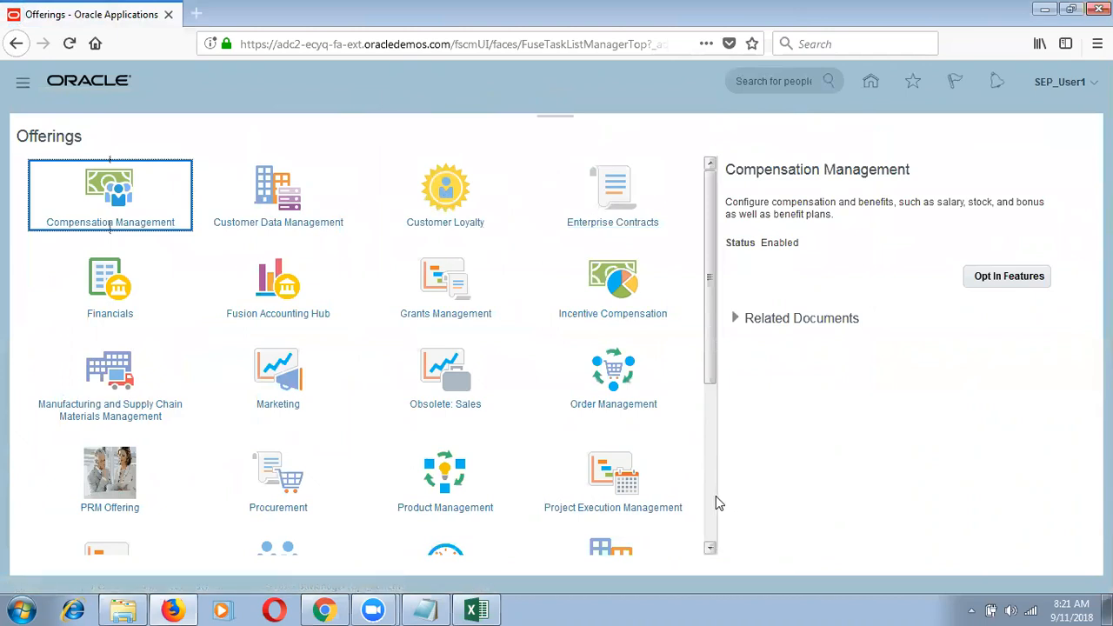
{"action": "scroll", "coordinate": [715, 496], "scroll_direction": "down", "scroll_amount": 5}
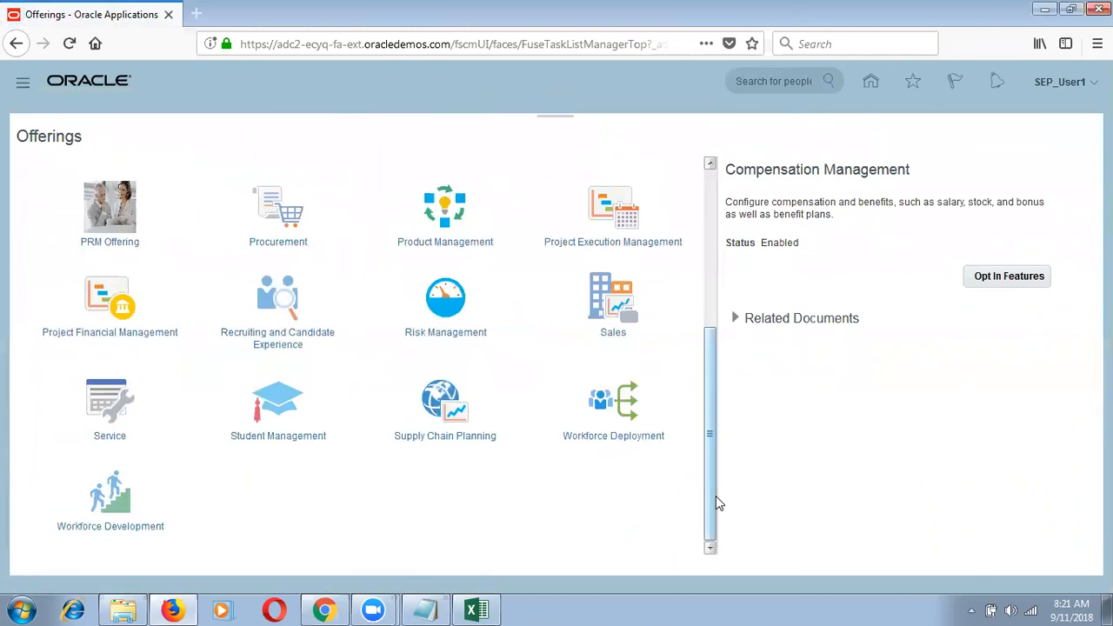
{"action": "left_click", "coordinate": [713, 193]}
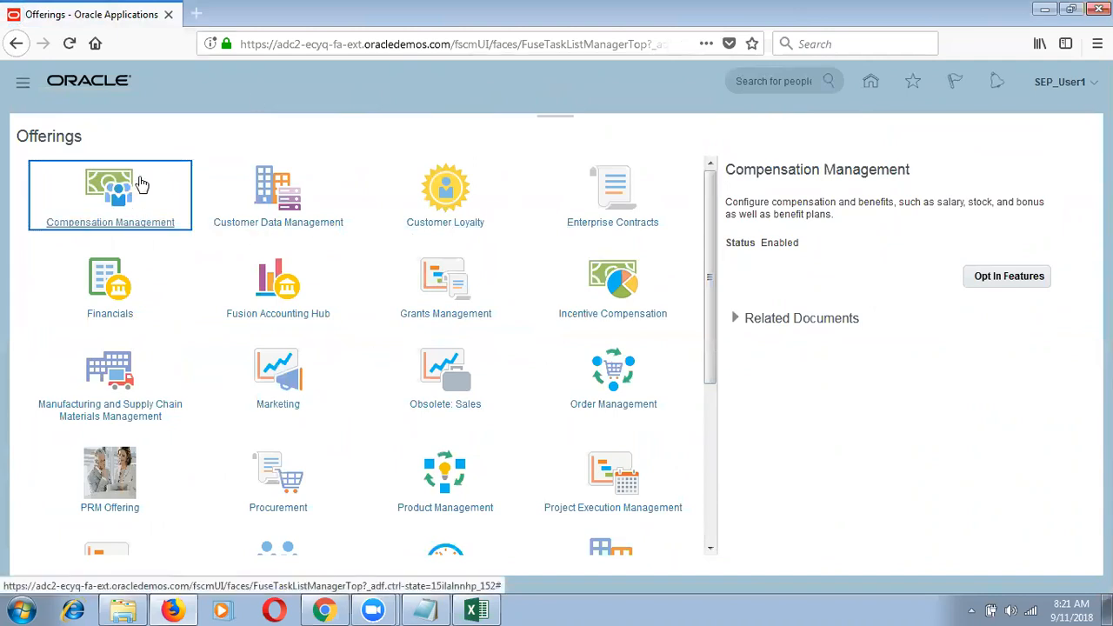
Uncheck Enable for Compensation Management in Opt In Features, confirm the warning, and finish.
{"action": "left_click", "coordinate": [988, 277]}
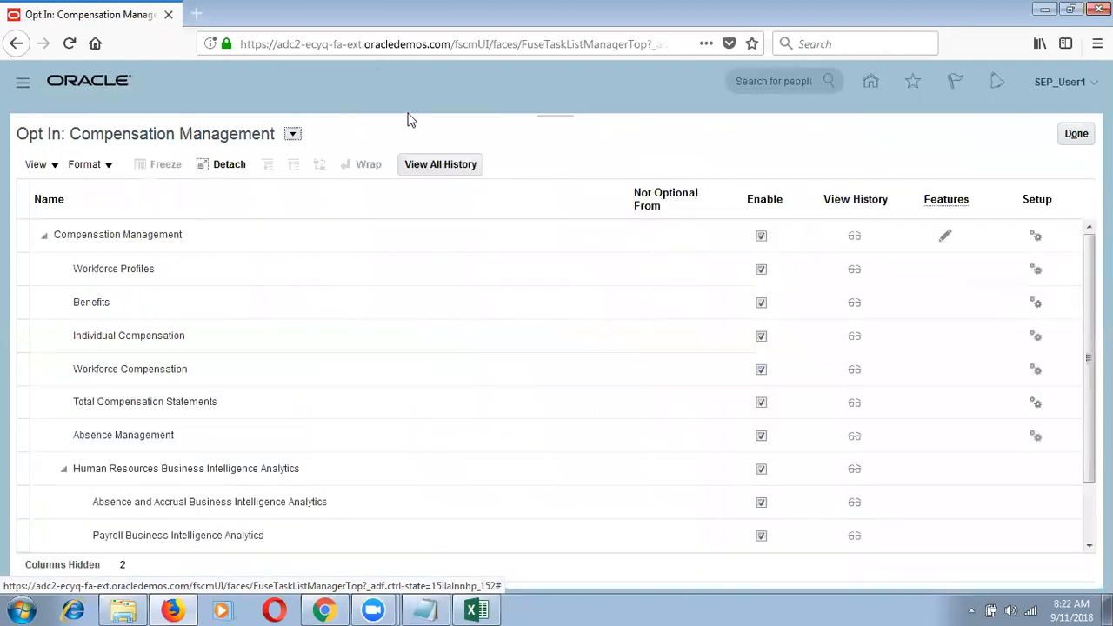
{"action": "left_click", "coordinate": [761, 236]}
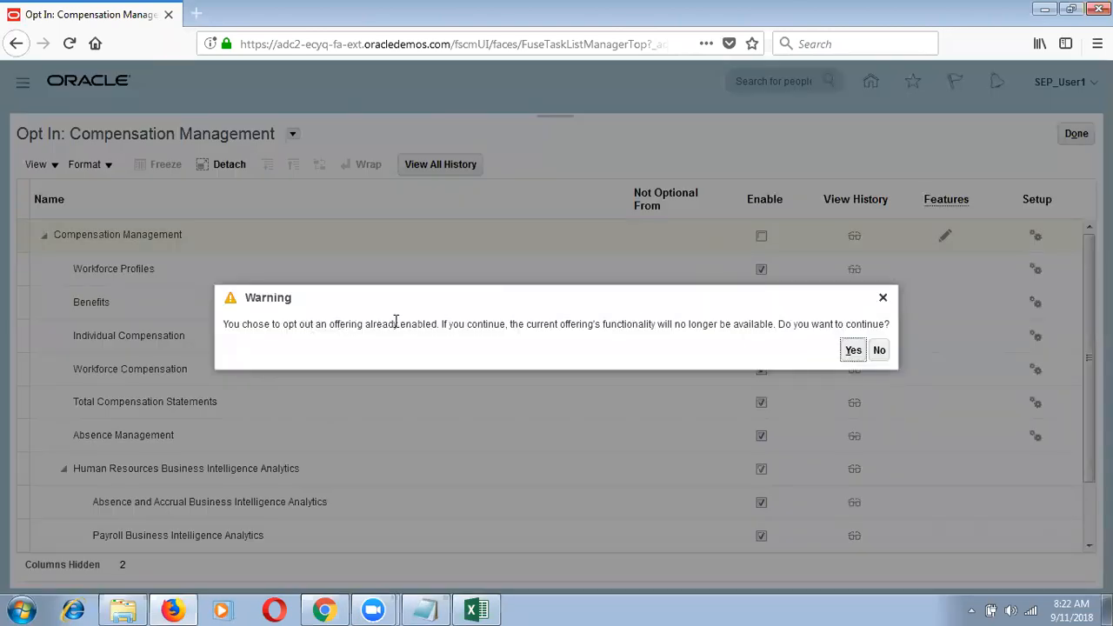
{"action": "left_click", "coordinate": [854, 353]}
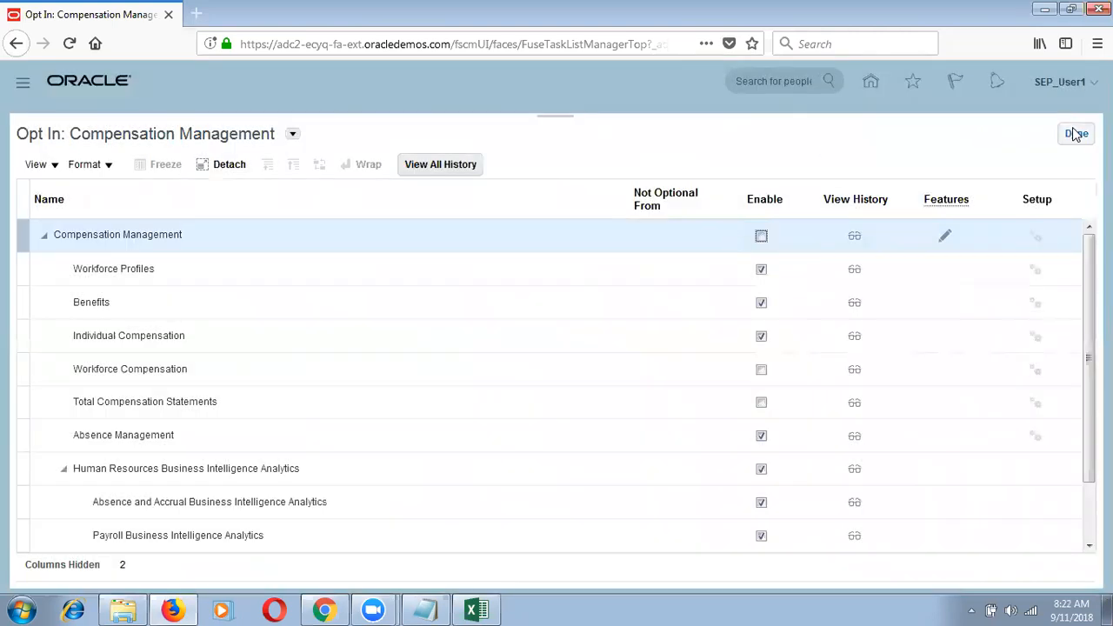
{"action": "left_click", "coordinate": [1075, 133]}
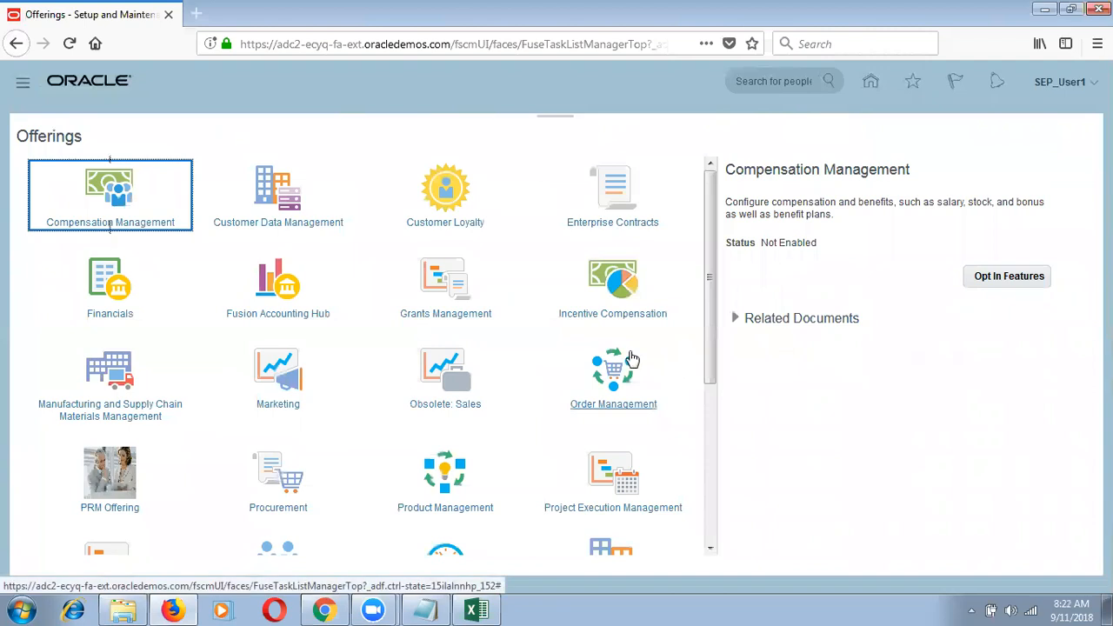
Preview the Customer Loyalty, Grants Management and PRM offering details.
{"action": "left_click", "coordinate": [427, 218]}
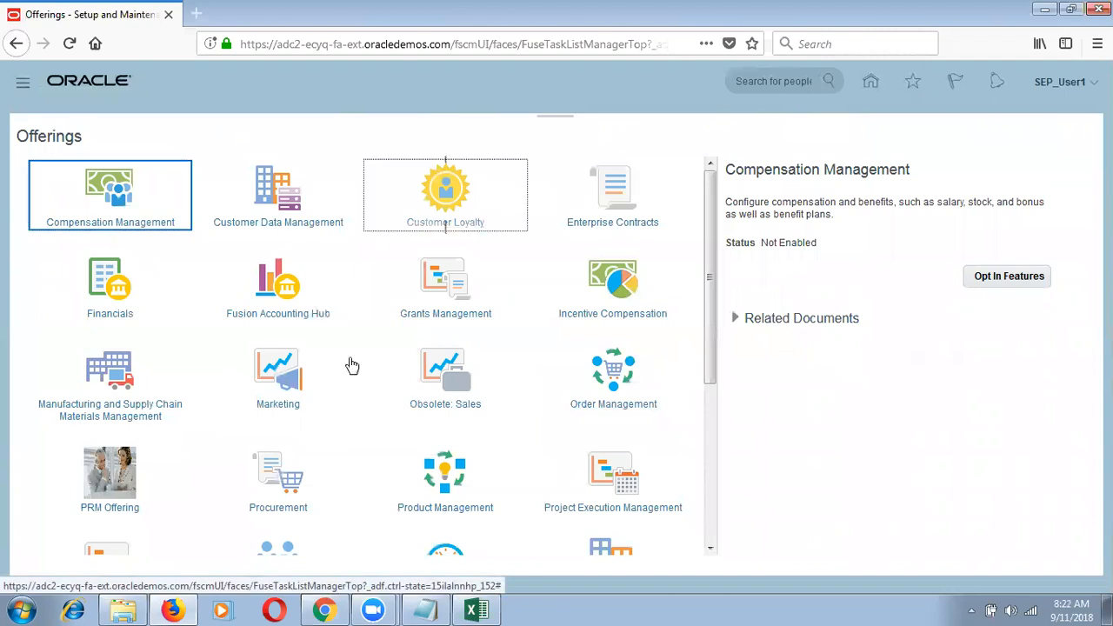
{"action": "left_click", "coordinate": [444, 275]}
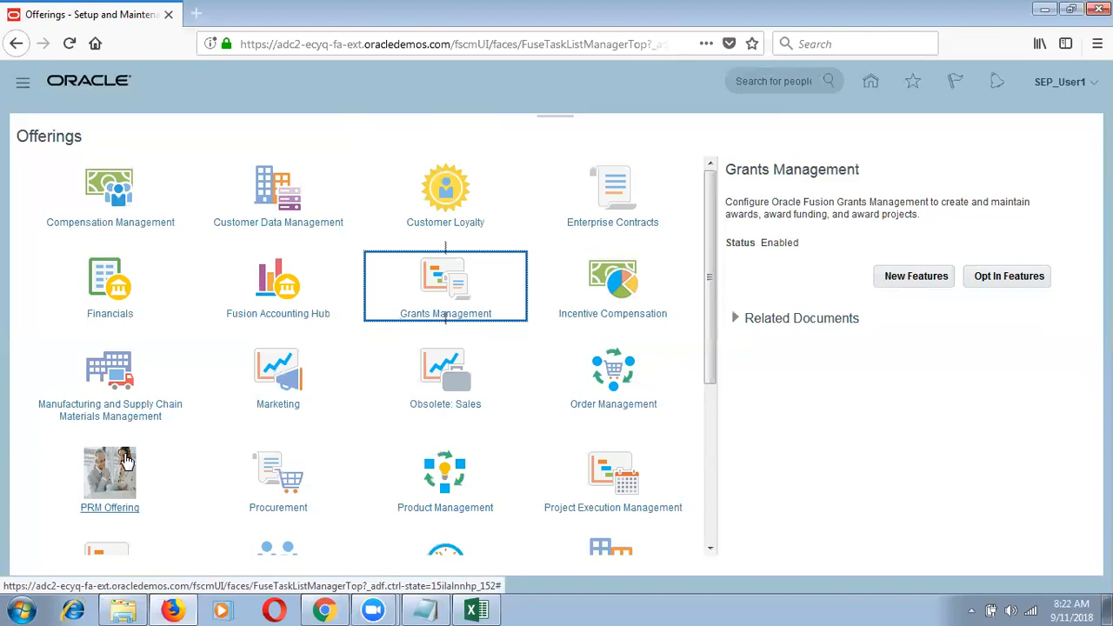
{"action": "left_click", "coordinate": [126, 460]}
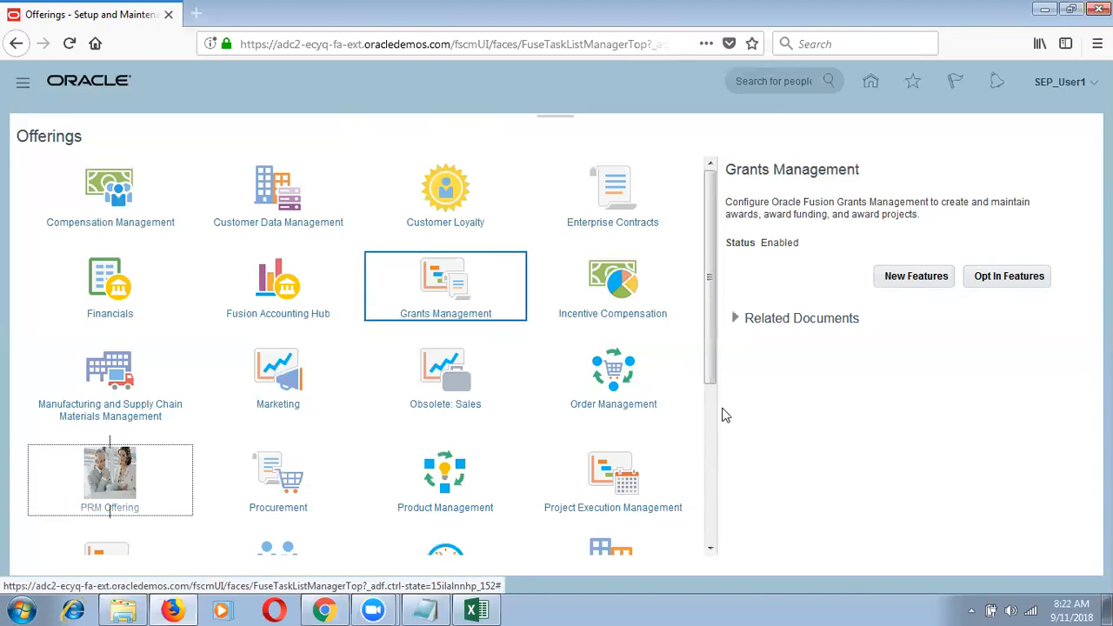
Scroll the offerings grid and show the Incentive Compensation offering's details.
{"action": "scroll", "coordinate": [714, 487], "scroll_direction": "down", "scroll_amount": 3}
{"action": "scroll", "coordinate": [713, 487], "scroll_direction": "down", "scroll_amount": 3}
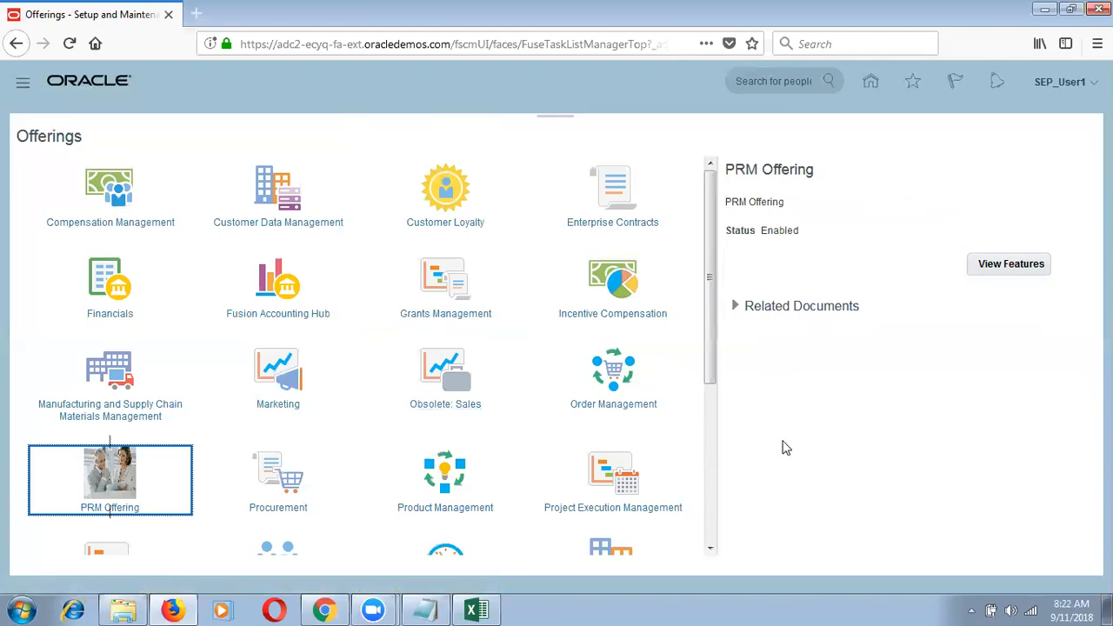
{"action": "scroll", "coordinate": [713, 501], "scroll_direction": "down", "scroll_amount": 5}
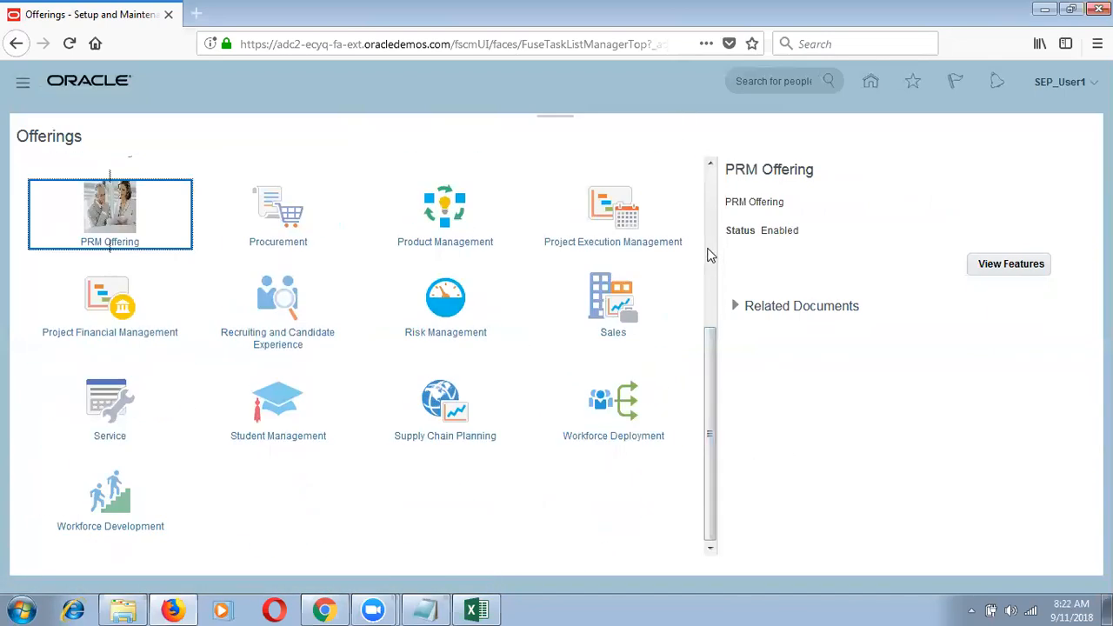
{"action": "scroll", "coordinate": [711, 217], "scroll_direction": "up", "scroll_amount": 6}
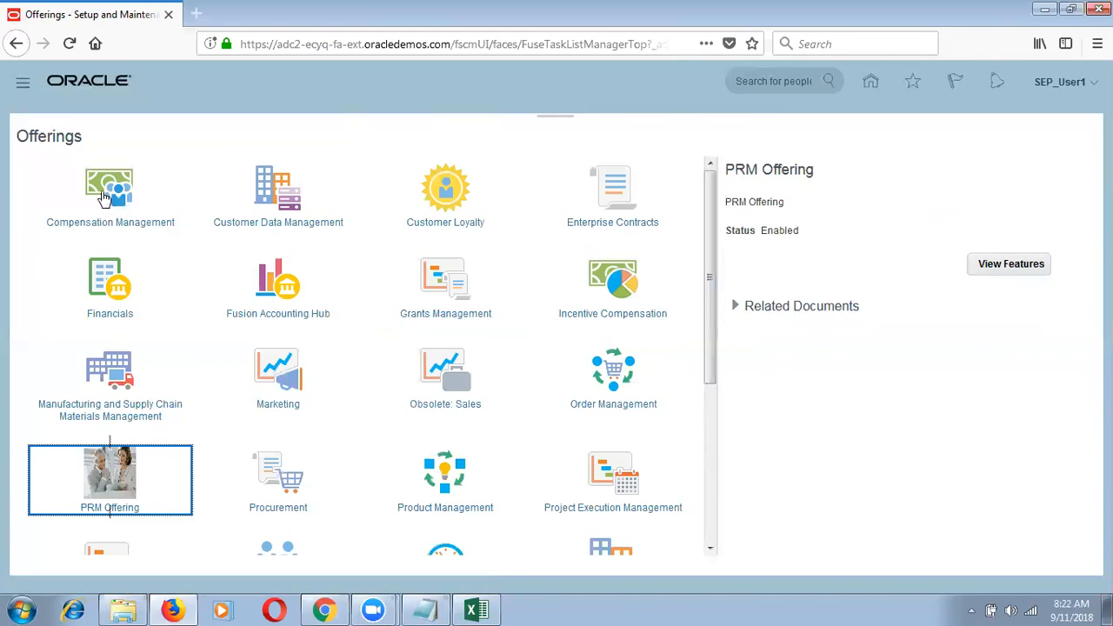
{"action": "left_click", "coordinate": [590, 288]}
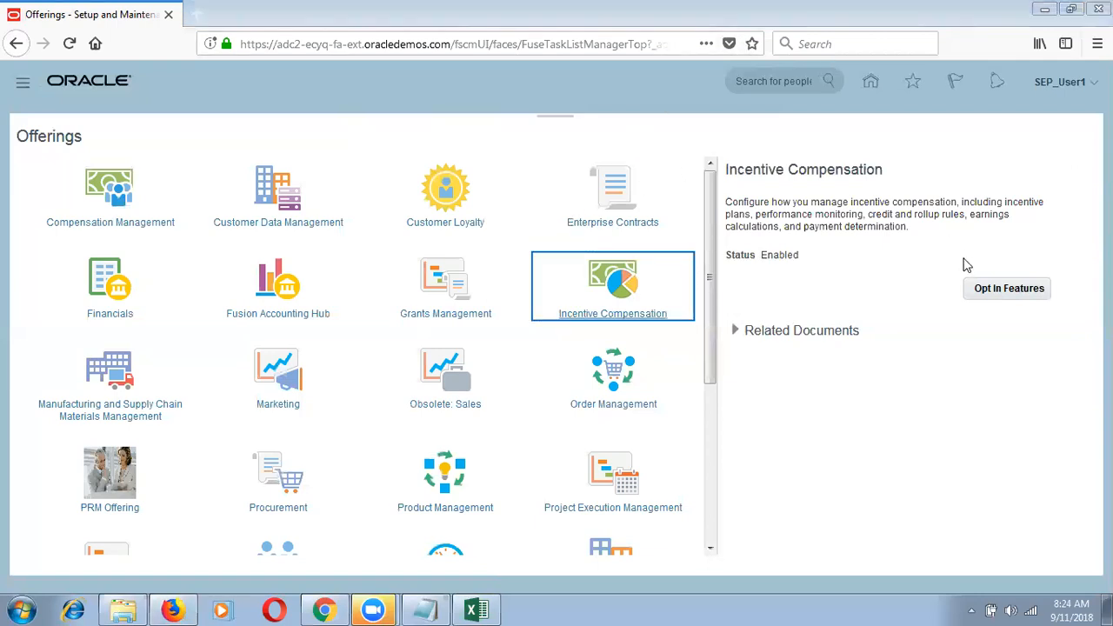
Uncheck Enable for Incentive Compensation in Opt In Features and confirm the opt-out warning.
{"action": "left_click", "coordinate": [1007, 288]}
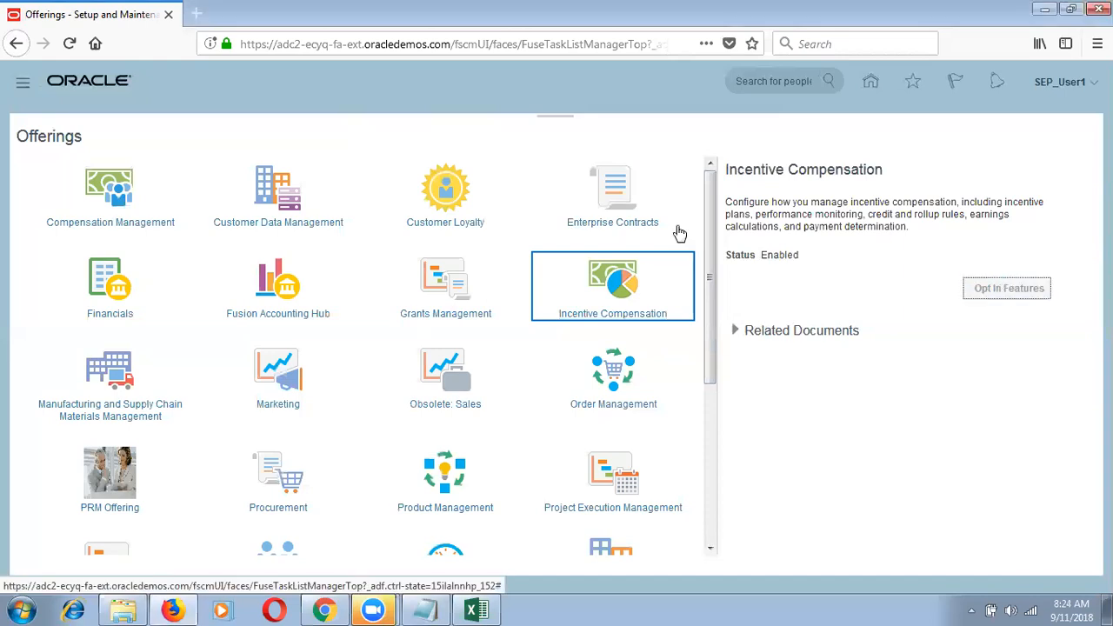
{"action": "left_click", "coordinate": [778, 235]}
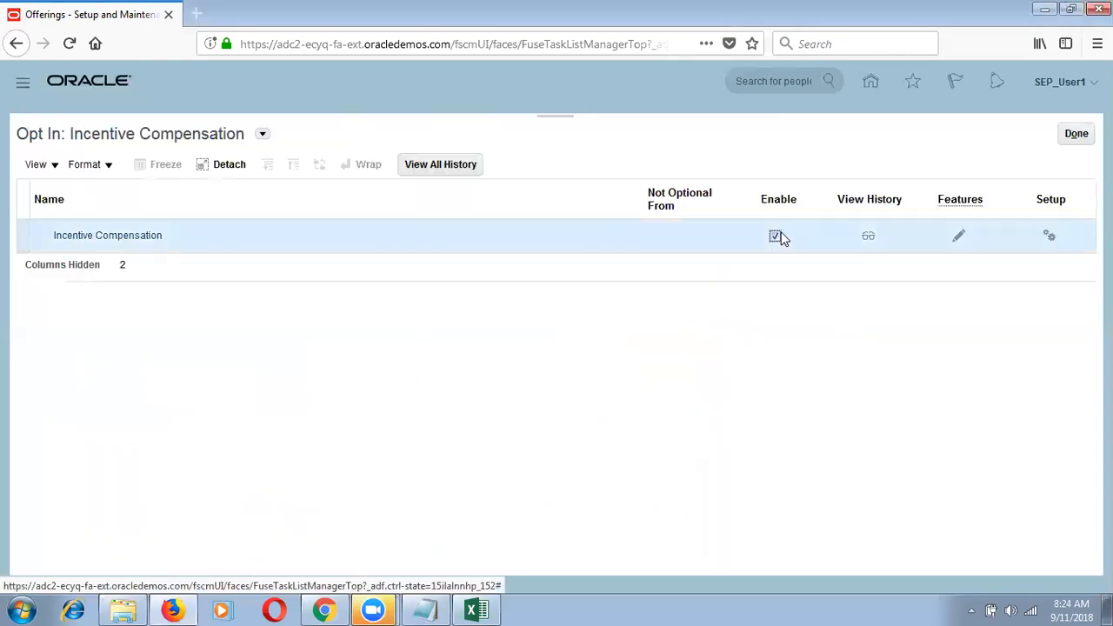
{"action": "left_click", "coordinate": [775, 236]}
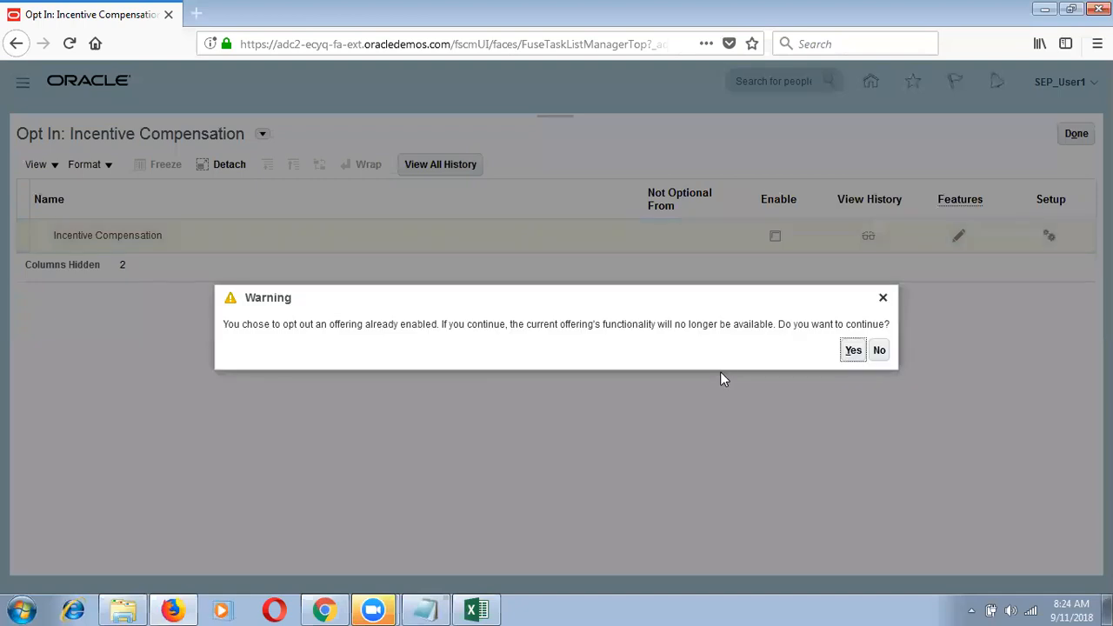
{"action": "left_click", "coordinate": [853, 349]}
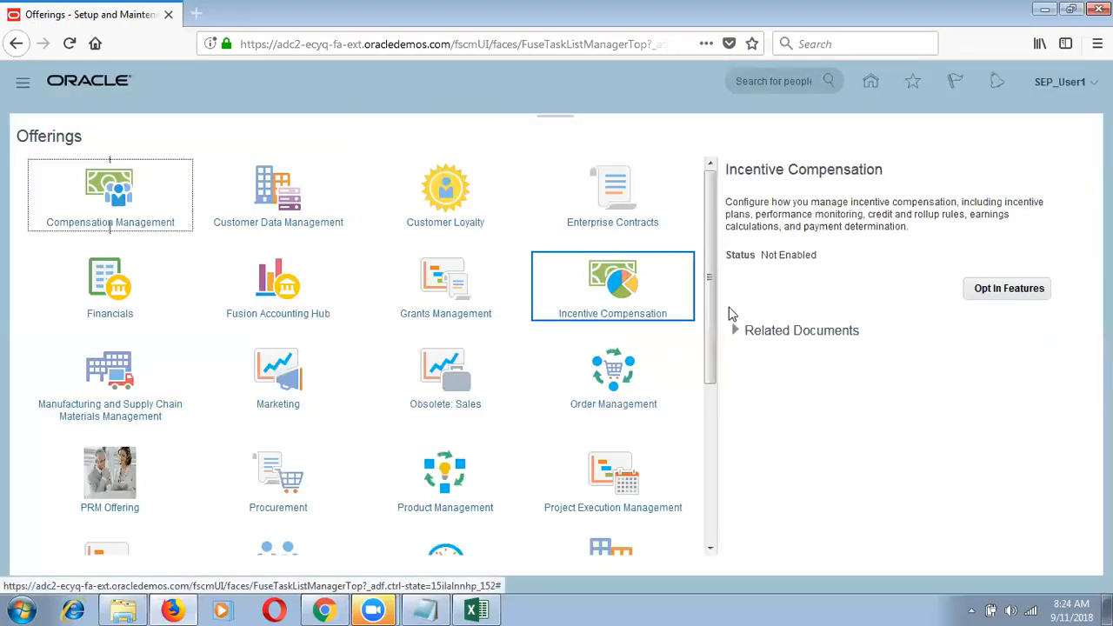
Go to Setup and Maintenance from the Settings and Actions menu, reaching Setup: Customer Data Management.
{"action": "left_click", "coordinate": [1061, 82]}
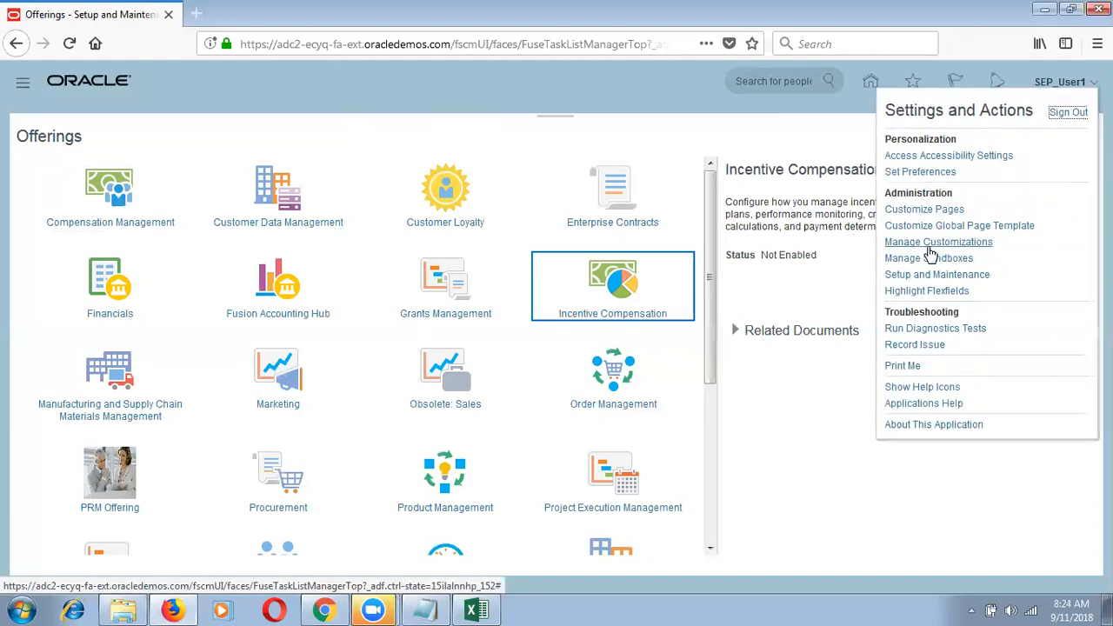
{"action": "left_click", "coordinate": [929, 277]}
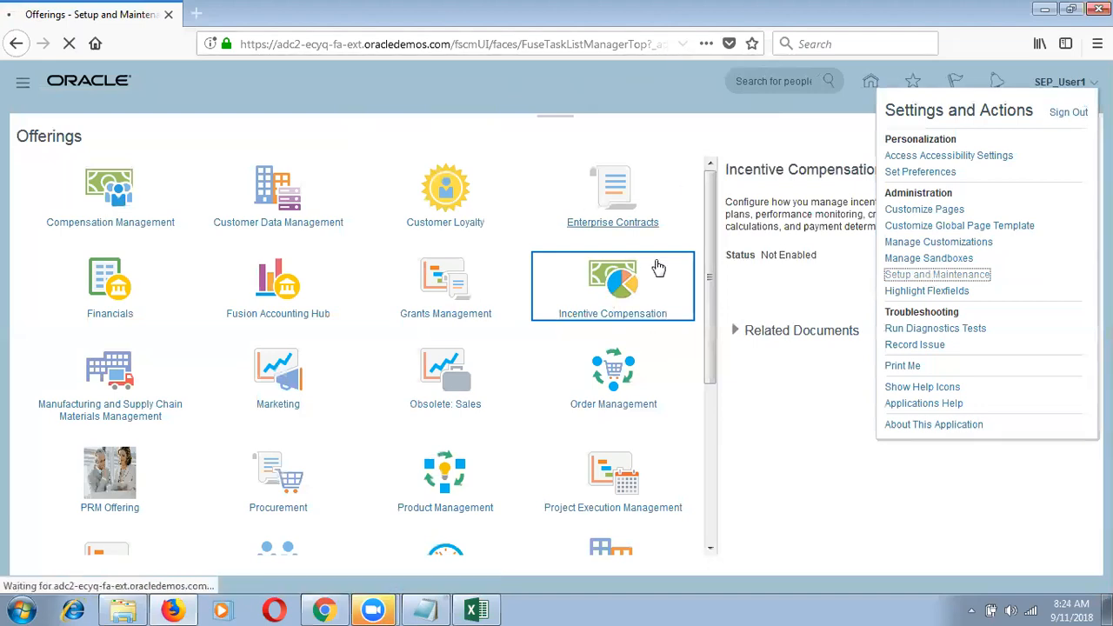
{"action": "left_click", "coordinate": [316, 182]}
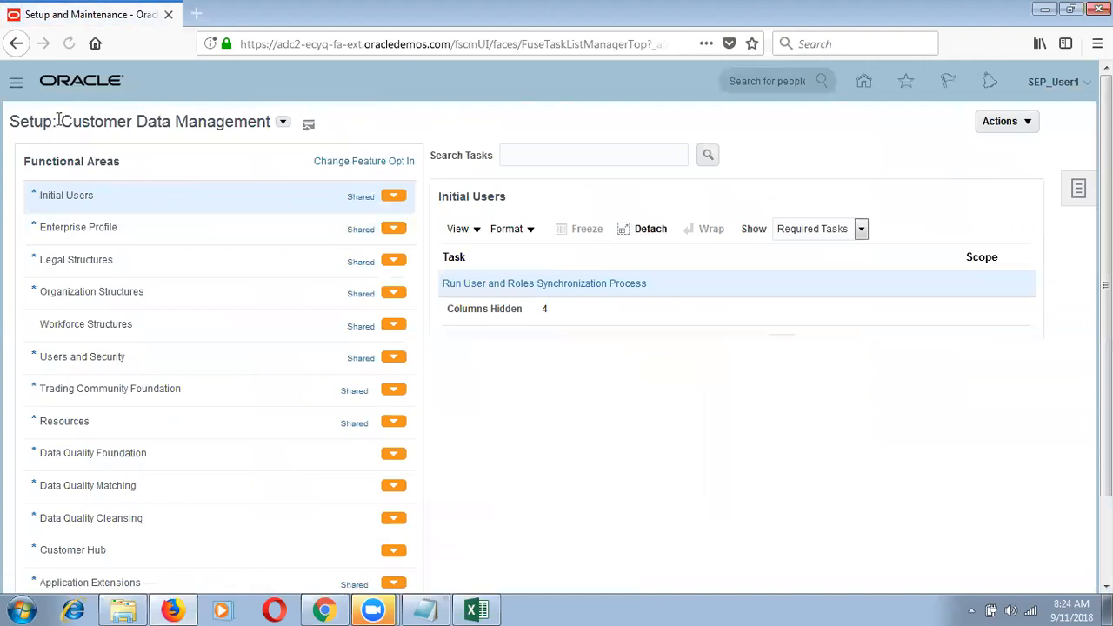
{"action": "left_click_drag", "start_coordinate": [58, 121], "coordinate": [272, 121]}
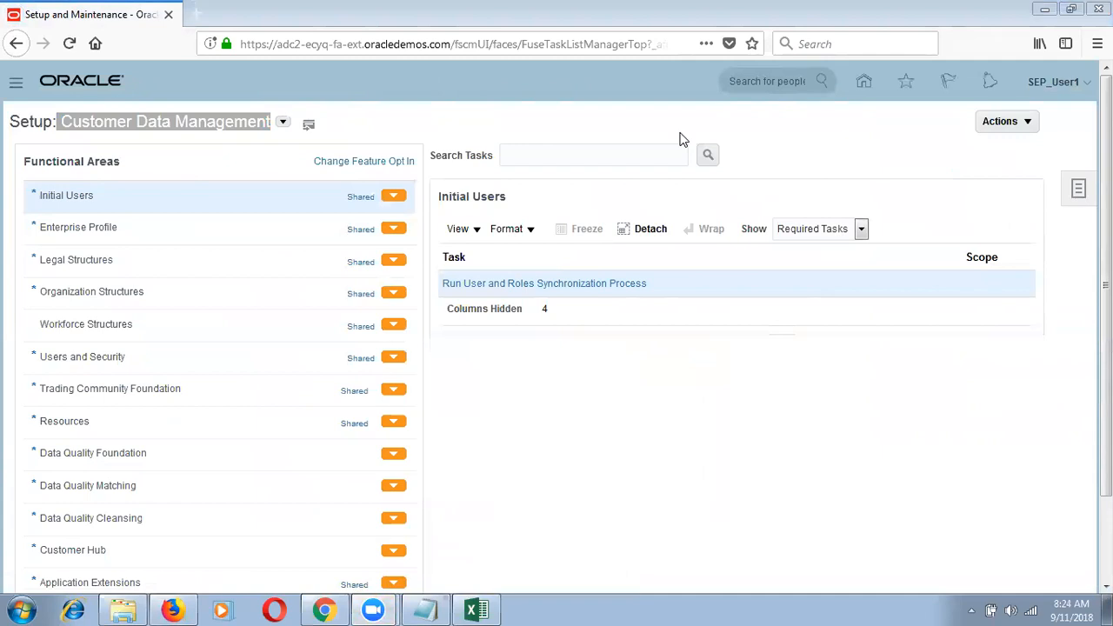
Browse the Setup offering dropdown, then return to My Enterprise > Offerings through the Navigator.
{"action": "left_click", "coordinate": [281, 125]}
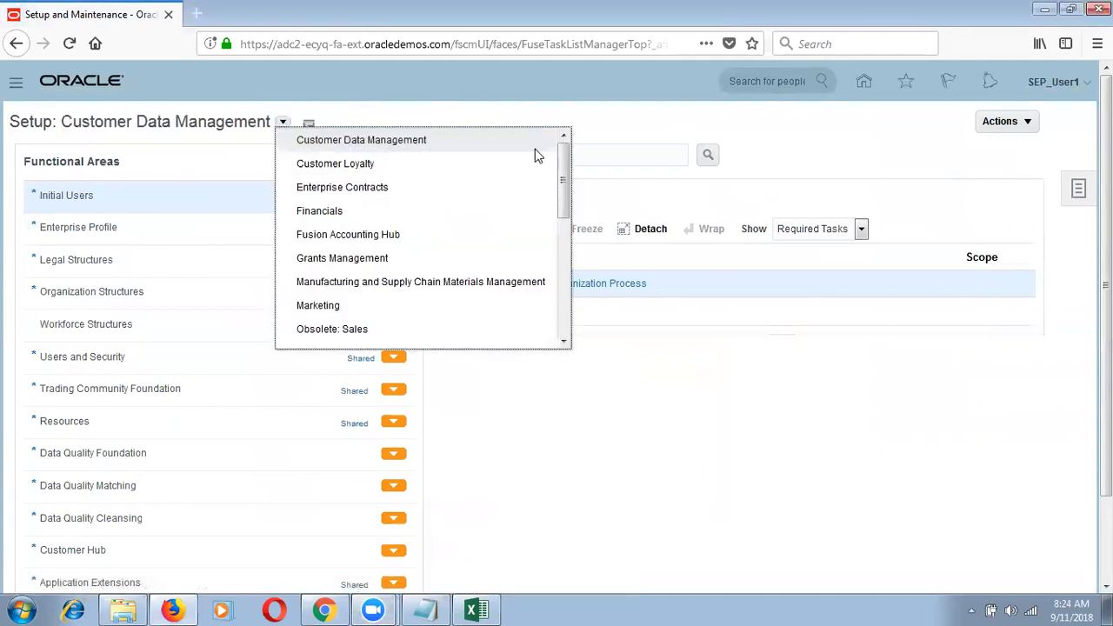
{"action": "left_click_drag", "start_coordinate": [562, 201], "coordinate": [566, 141]}
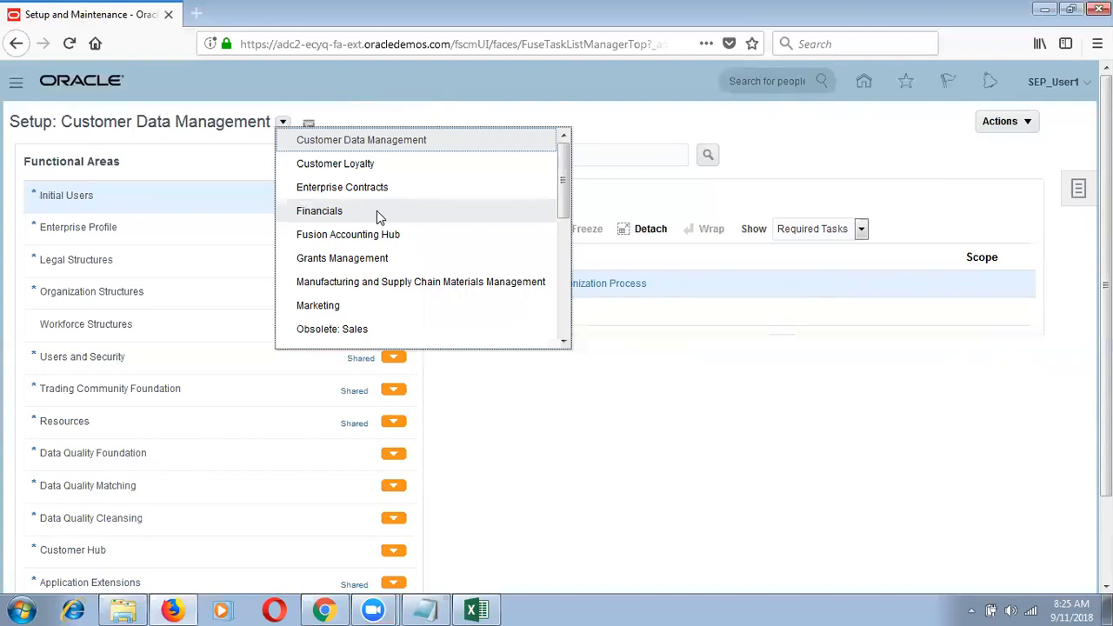
{"action": "left_click", "coordinate": [12, 80]}
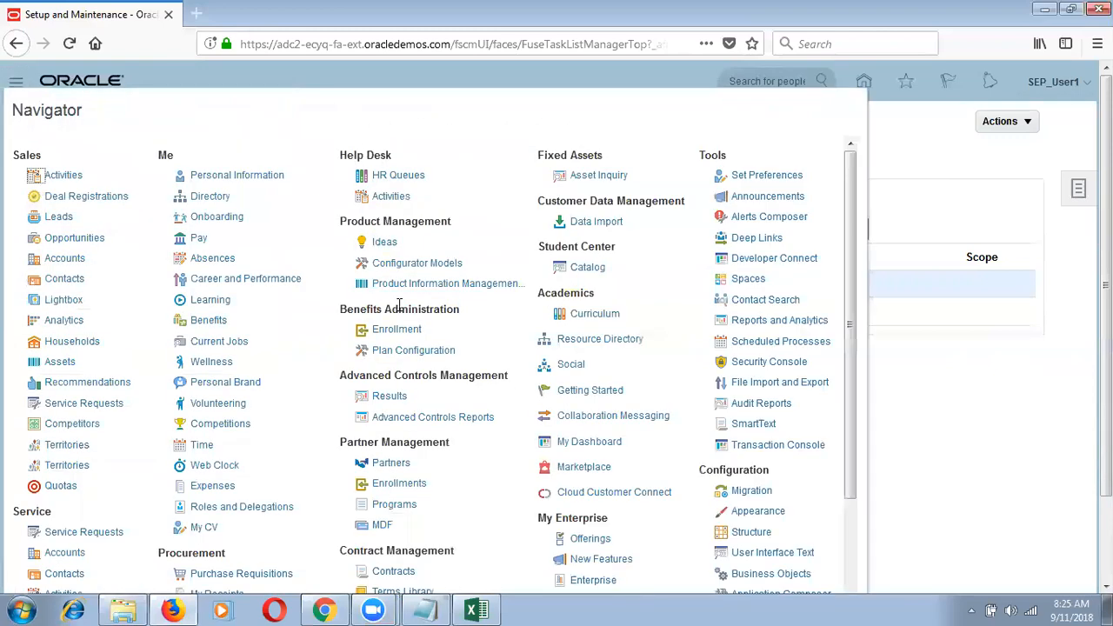
{"action": "left_click", "coordinate": [598, 541]}
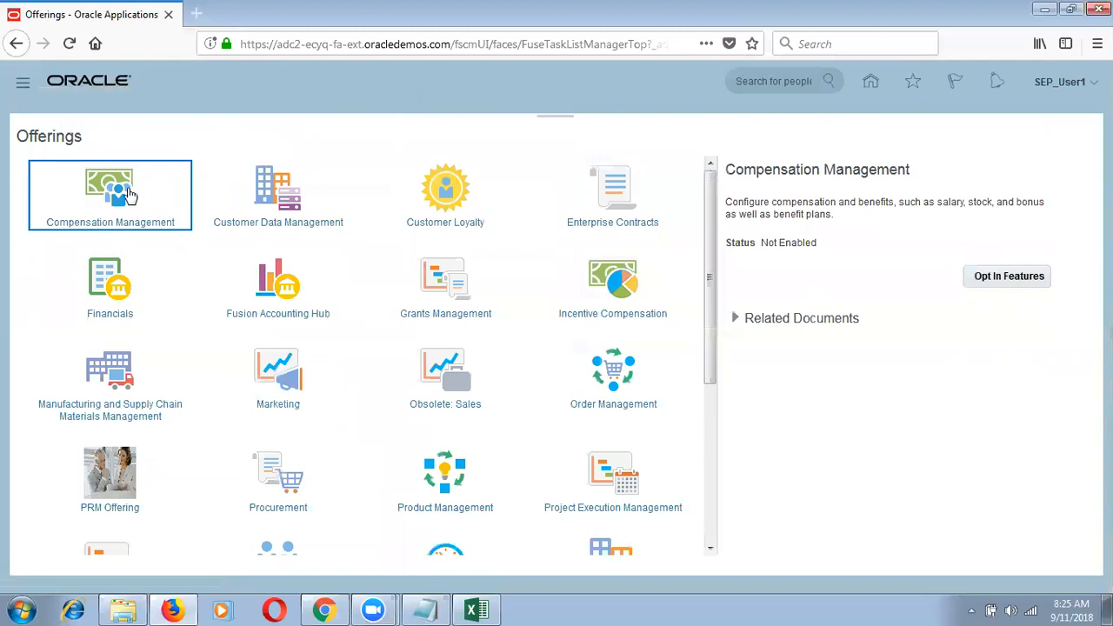
Enable Compensation Management with all its features, including Workforce Compensation, and finish with Done.
{"action": "left_click", "coordinate": [127, 191]}
{"action": "left_click", "coordinate": [991, 280]}
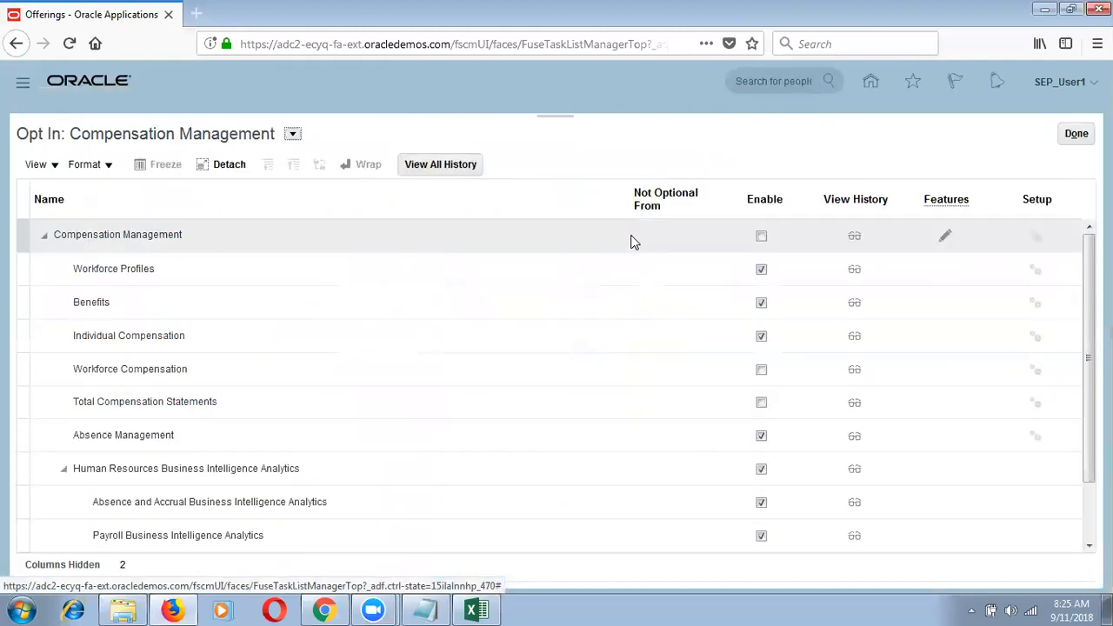
{"action": "left_click", "coordinate": [761, 270]}
{"action": "left_click", "coordinate": [760, 235]}
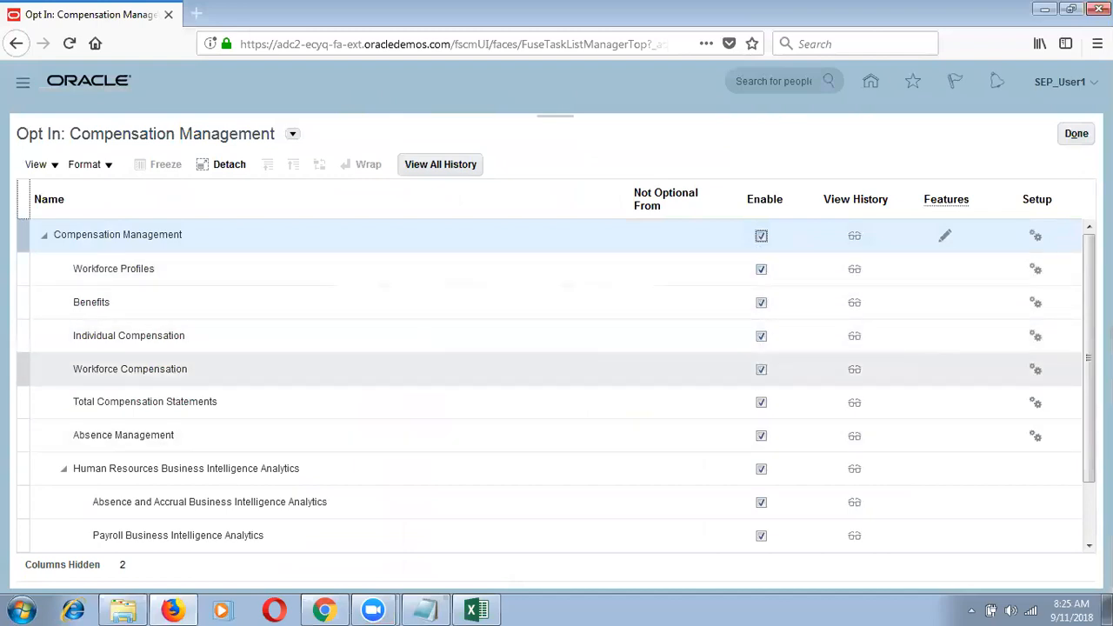
{"action": "scroll", "coordinate": [791, 404], "scroll_direction": "down", "scroll_amount": 1}
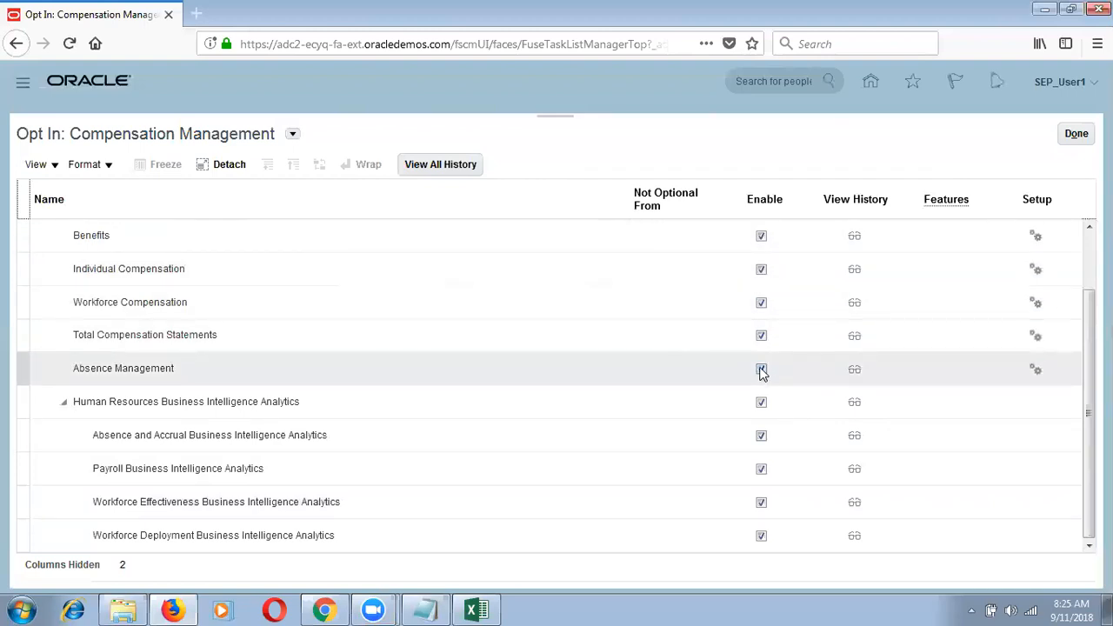
{"action": "left_click", "coordinate": [1076, 133]}
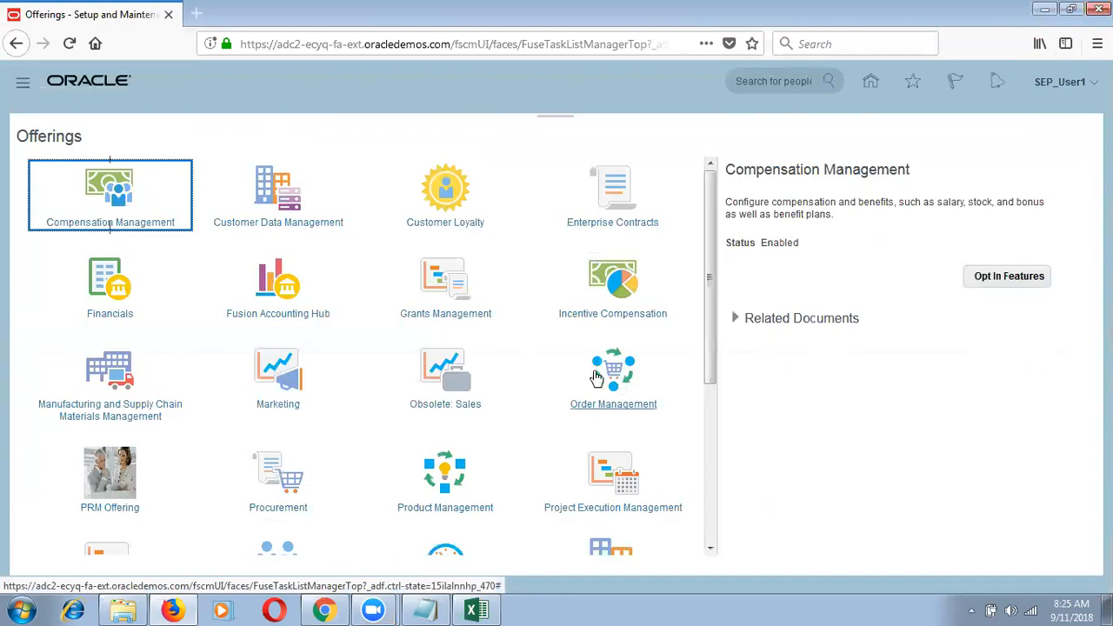
Re-check Enable for Incentive Compensation in its Opt In Features page and finish with Done.
{"action": "left_click", "coordinate": [615, 313]}
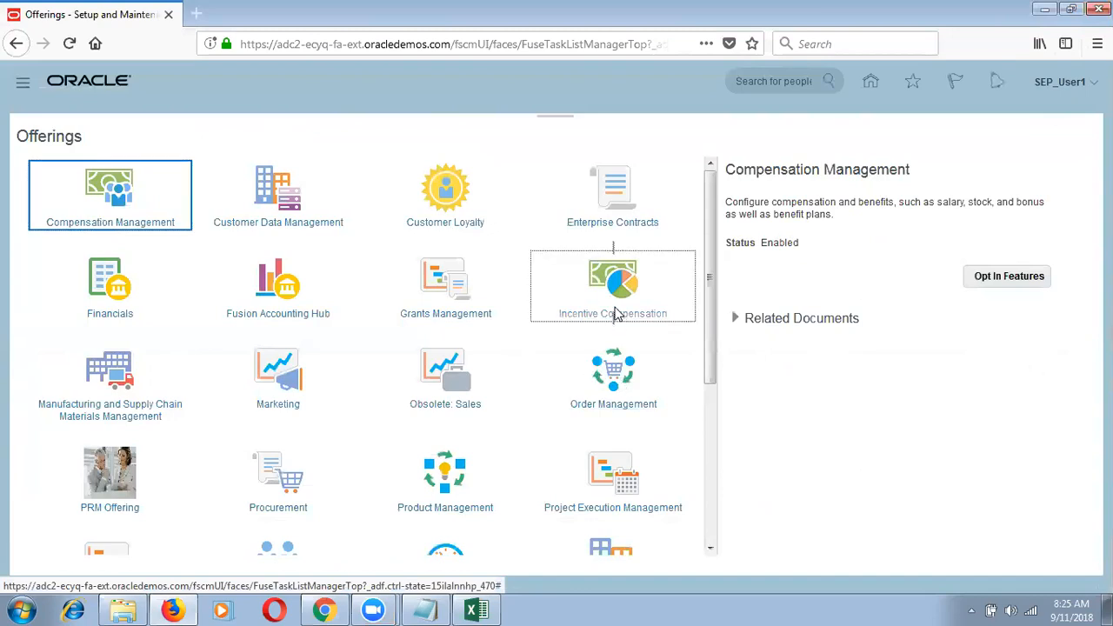
{"action": "left_click", "coordinate": [1008, 288]}
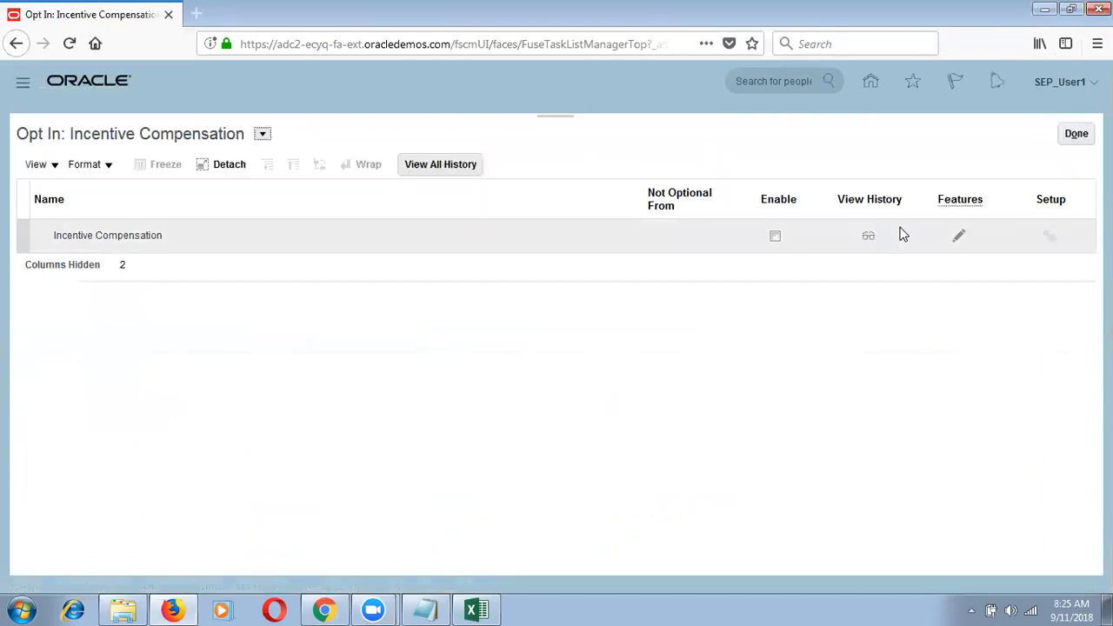
{"action": "left_click", "coordinate": [775, 236]}
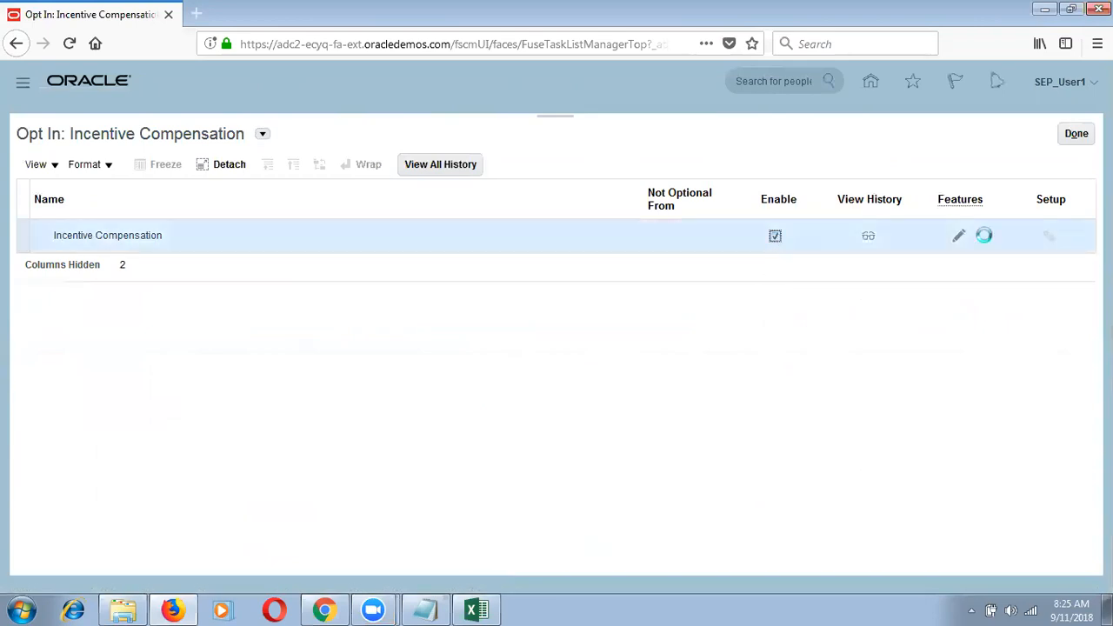
{"action": "left_click", "coordinate": [1077, 134]}
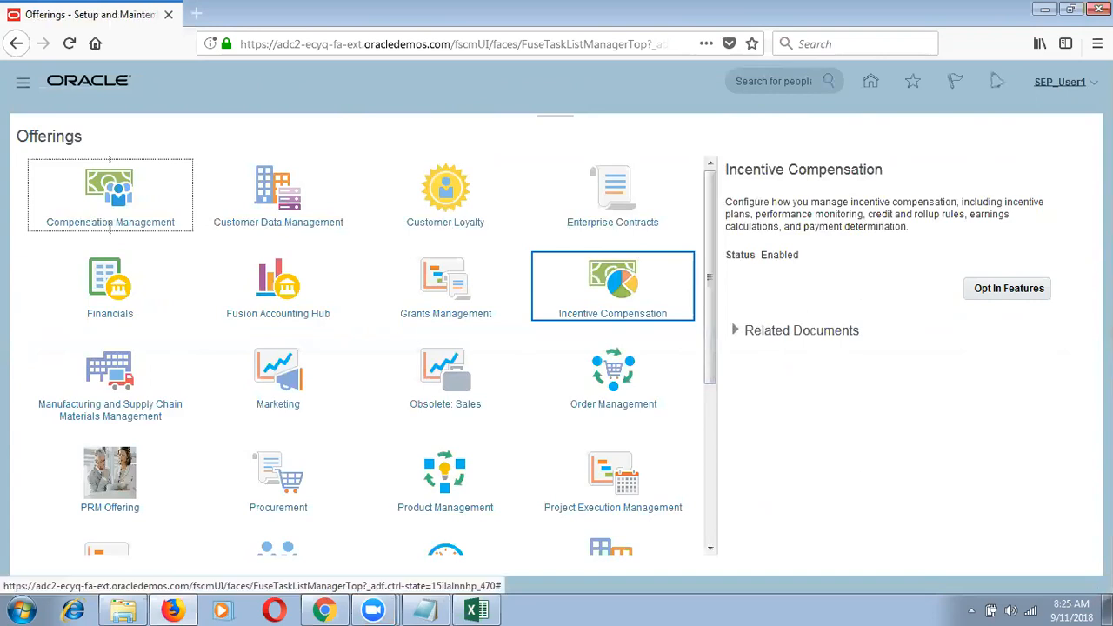
{"action": "left_click", "coordinate": [1061, 82]}
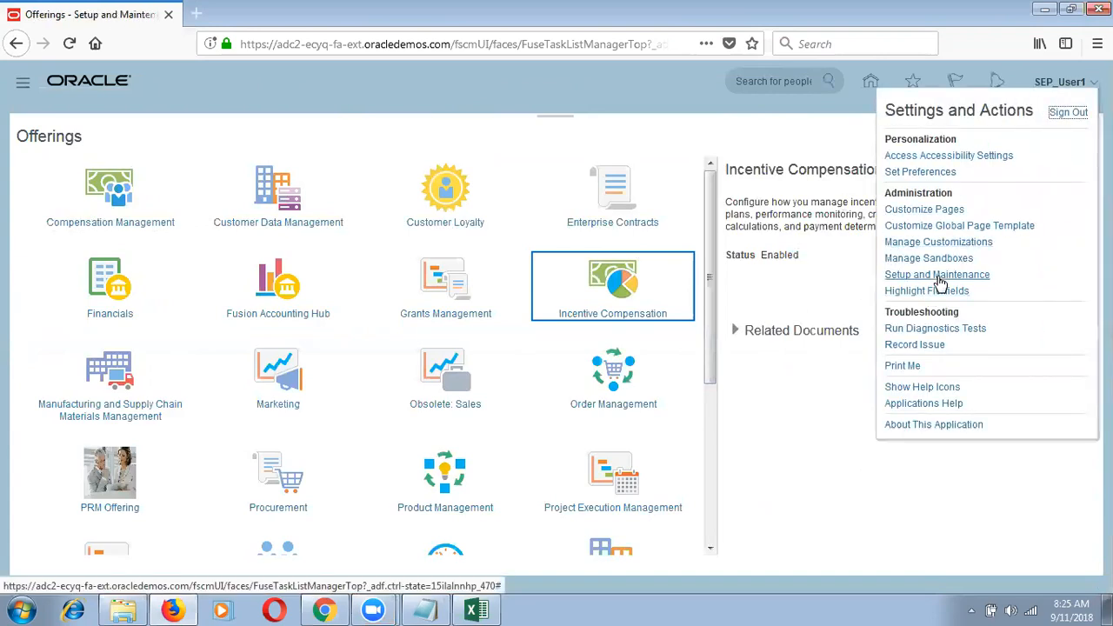
Choose Setup and Maintenance to reach the Setup: Compensation Management page.
{"action": "left_click", "coordinate": [939, 277]}
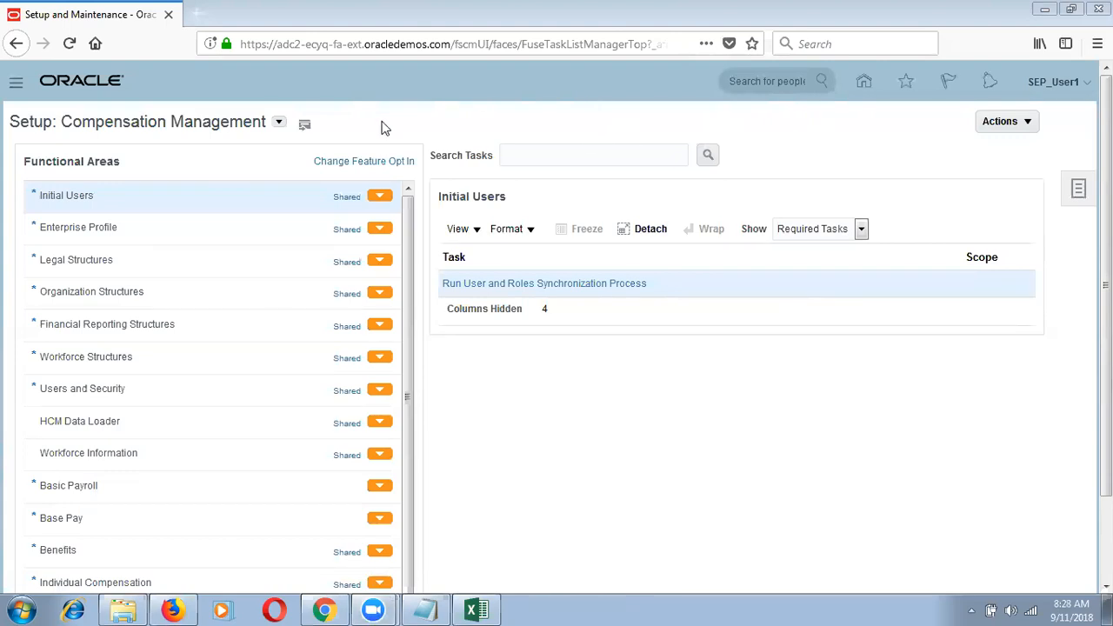
Open and dismiss the Setup offering list, staying on Compensation Management's Initial Users area.
{"action": "left_click", "coordinate": [278, 122]}
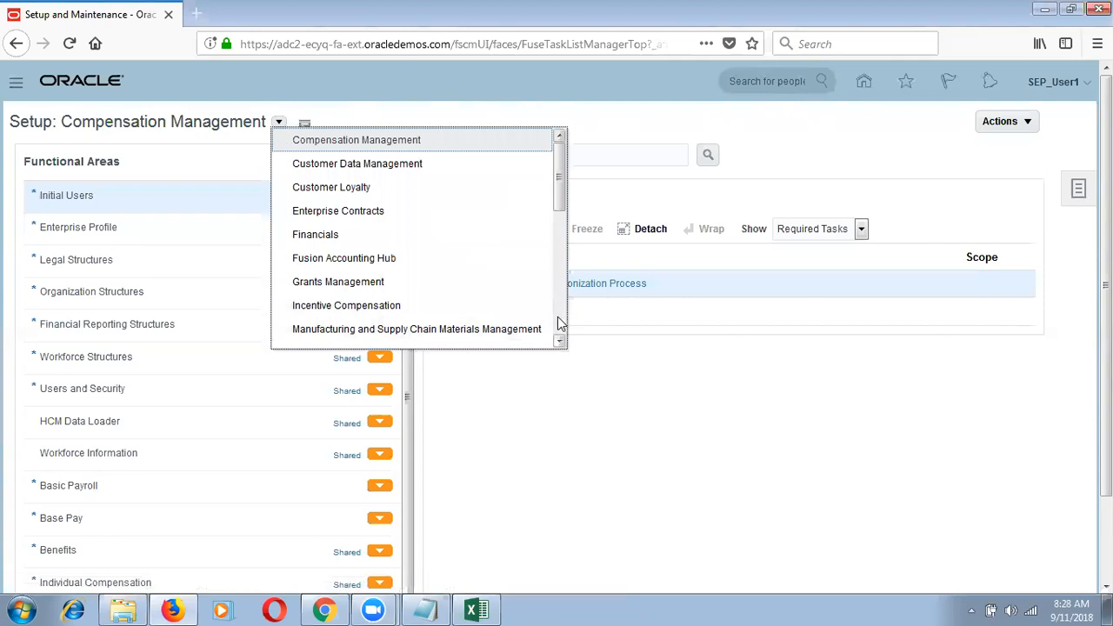
{"action": "left_click", "coordinate": [748, 506]}
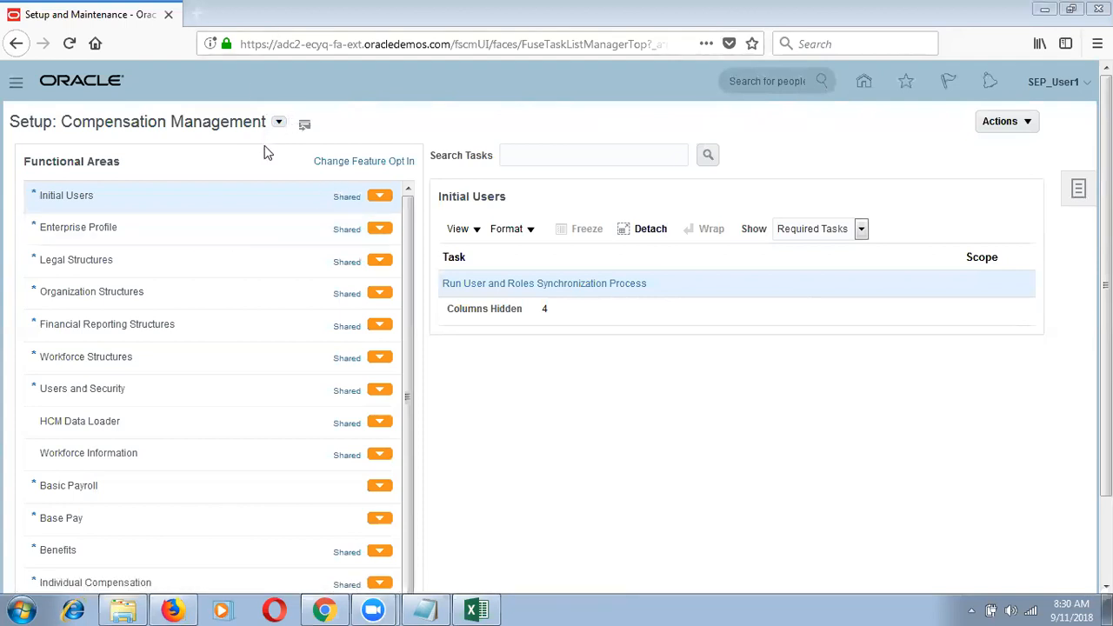
Switch the Setup offering to Procurement and expand the Tasks panel.
{"action": "left_click", "coordinate": [279, 126]}
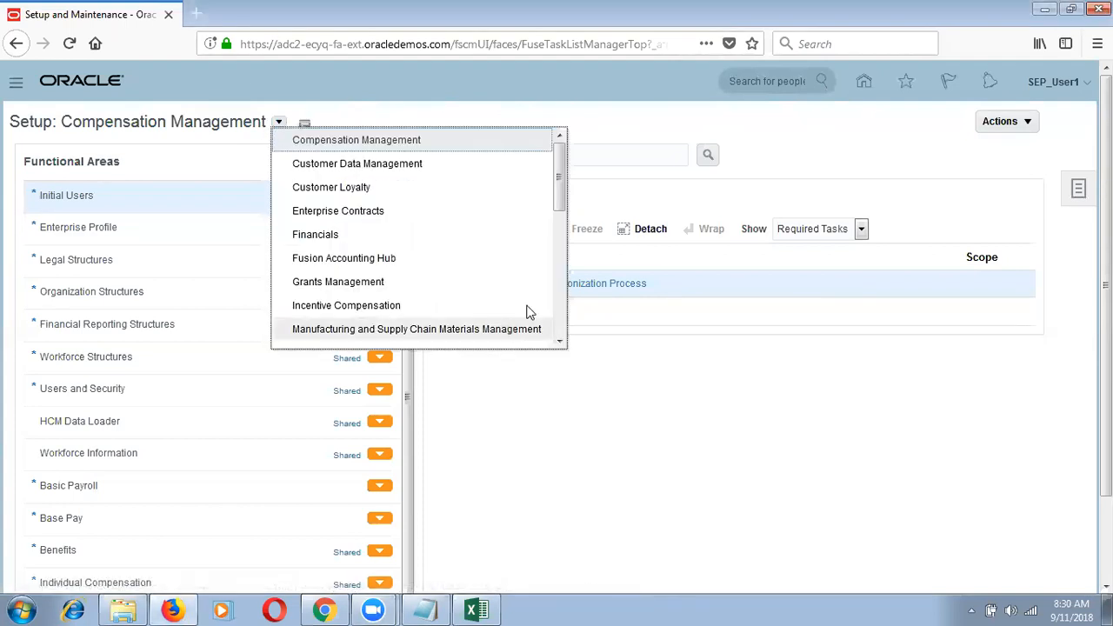
{"action": "left_click", "coordinate": [563, 313]}
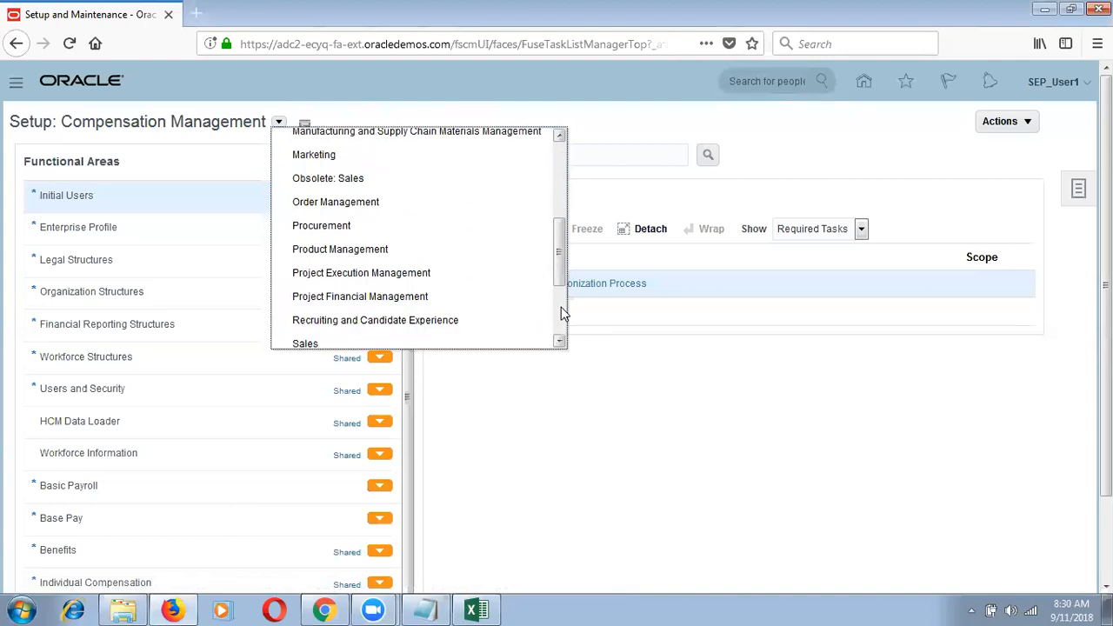
{"action": "left_click", "coordinate": [453, 227]}
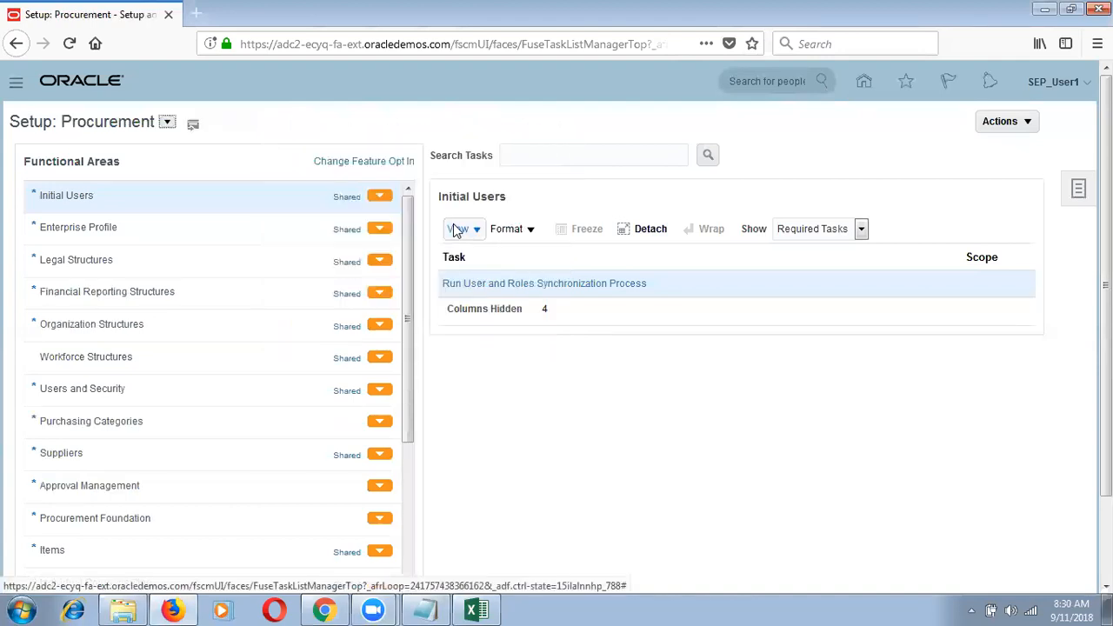
{"action": "left_click", "coordinate": [1078, 193]}
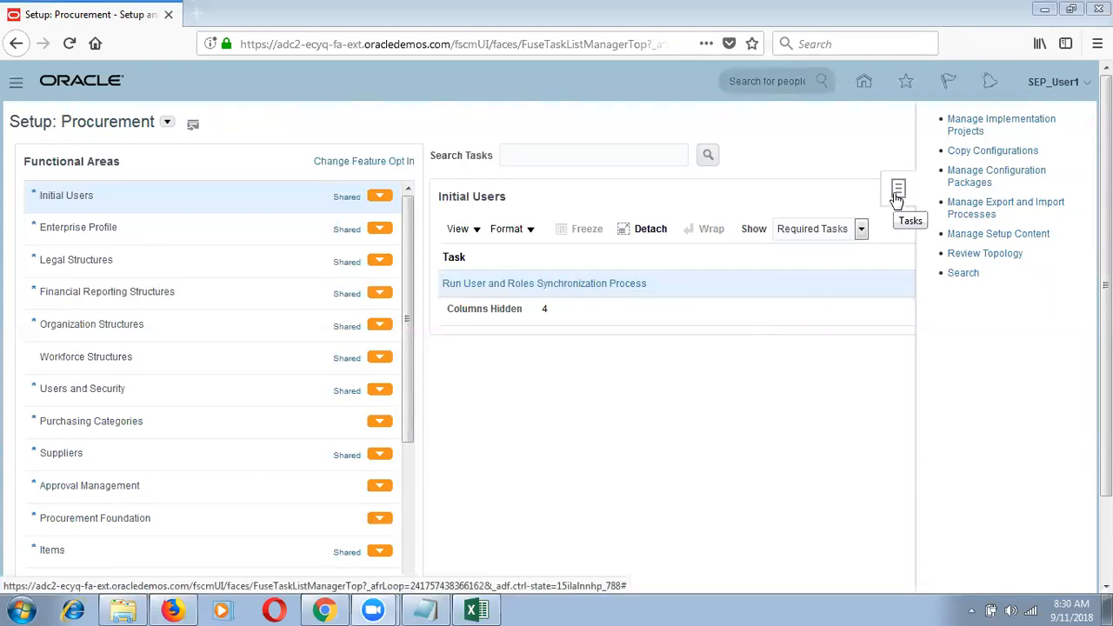
Open Manage Implementation Projects and look over its search area and project list.
{"action": "left_click", "coordinate": [992, 125]}
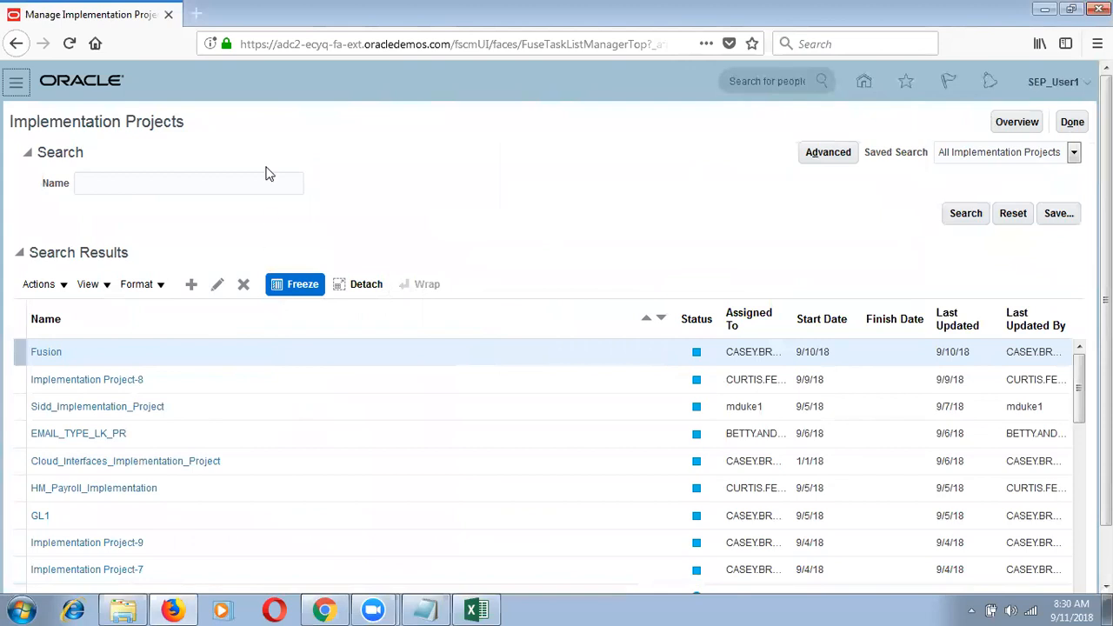
{"action": "left_click_drag", "start_coordinate": [186, 124], "coordinate": [20, 148]}
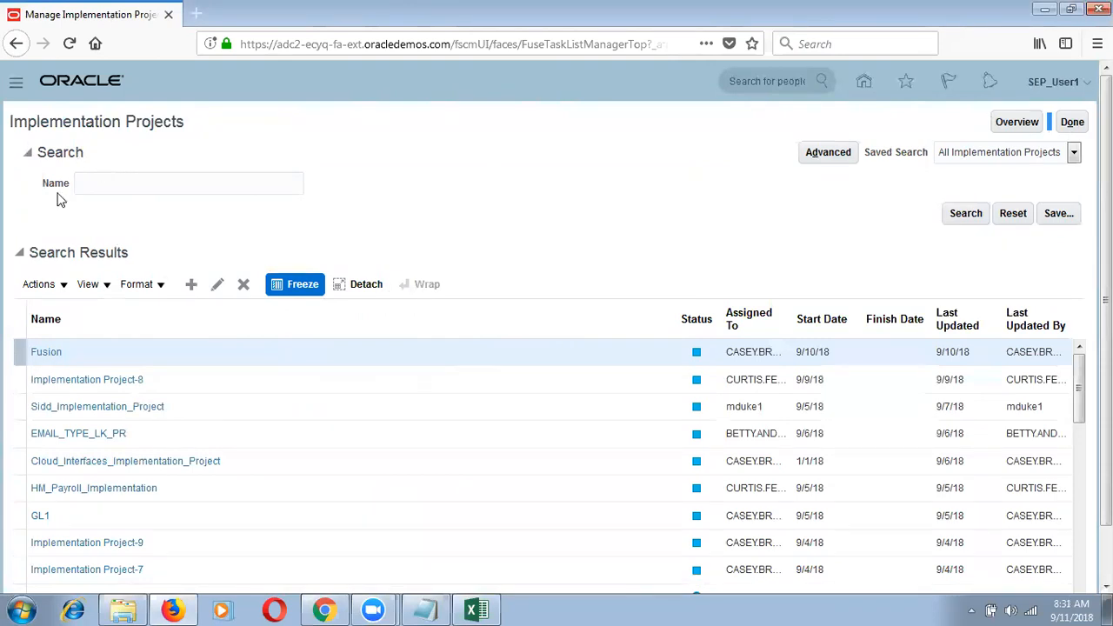
{"action": "left_click", "coordinate": [114, 180]}
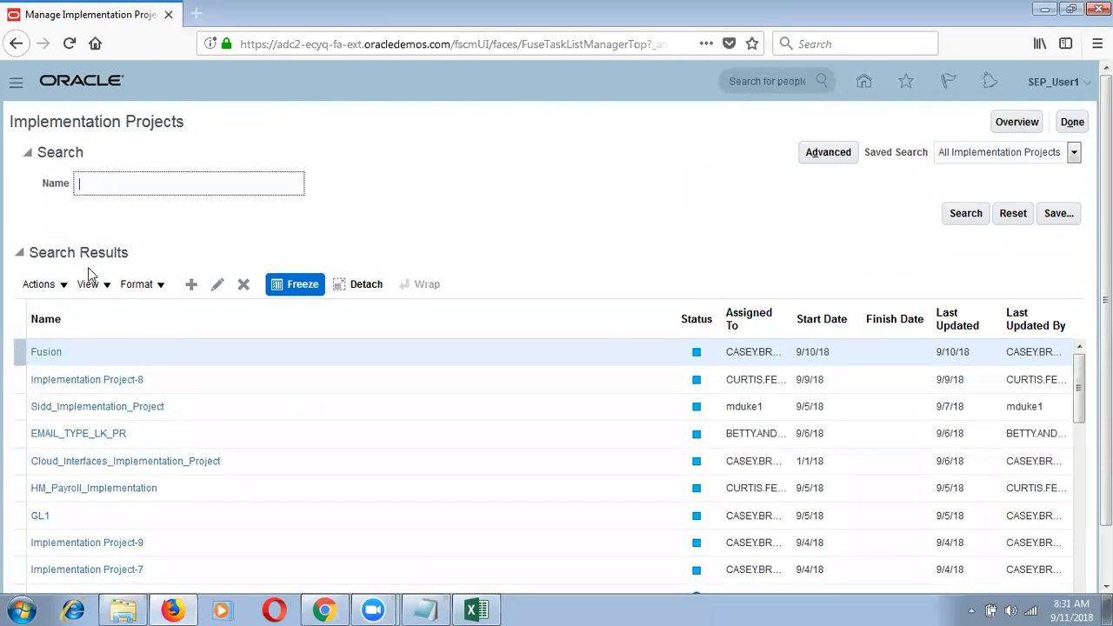
{"action": "left_click_drag", "start_coordinate": [130, 252], "coordinate": [68, 253]}
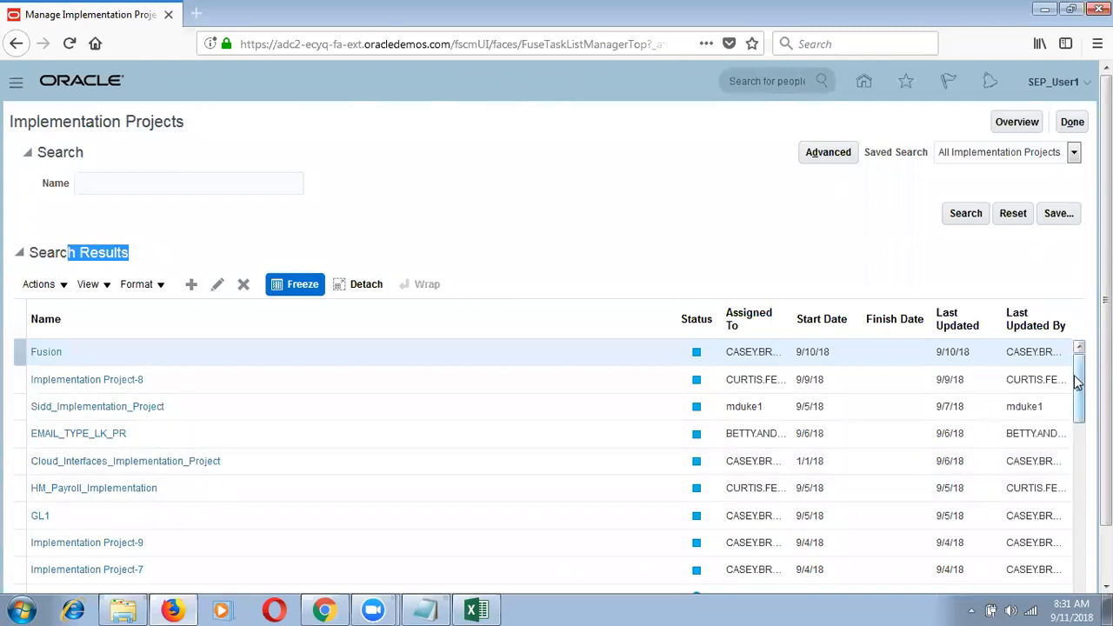
{"action": "scroll", "coordinate": [1085, 477], "scroll_direction": "down", "scroll_amount": 5}
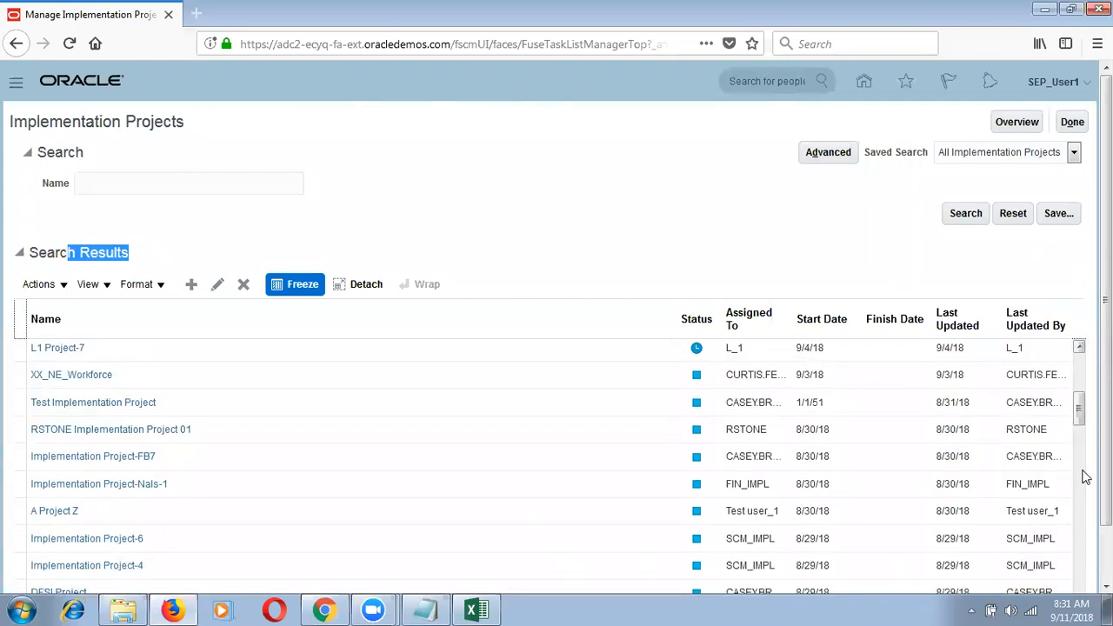
{"action": "scroll", "coordinate": [1078, 360], "scroll_direction": "up", "scroll_amount": 5}
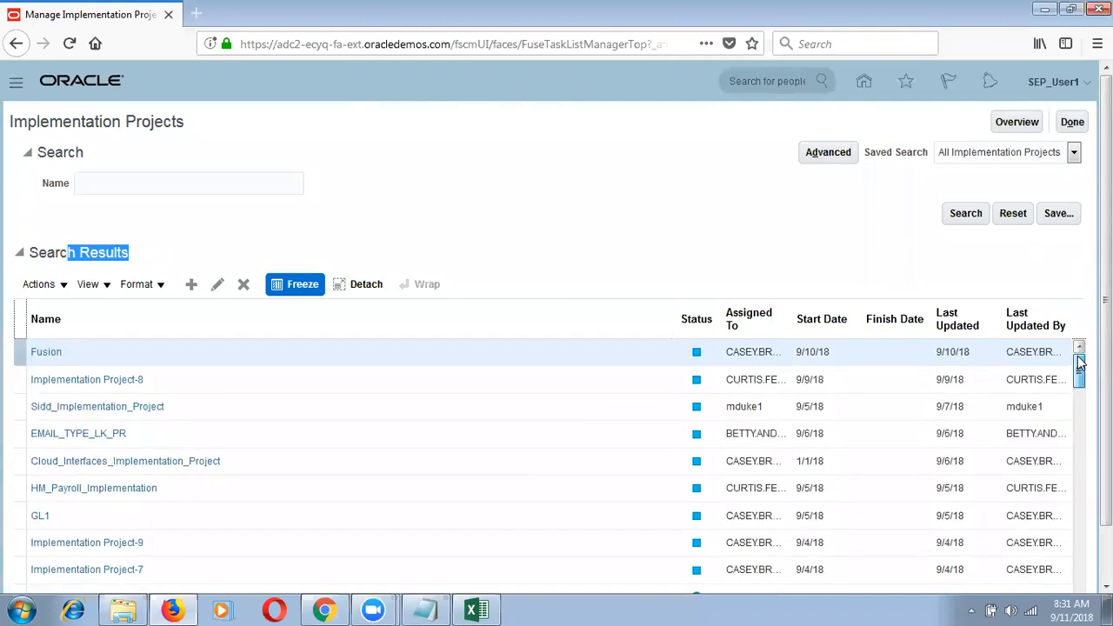
{"action": "left_click", "coordinate": [395, 263]}
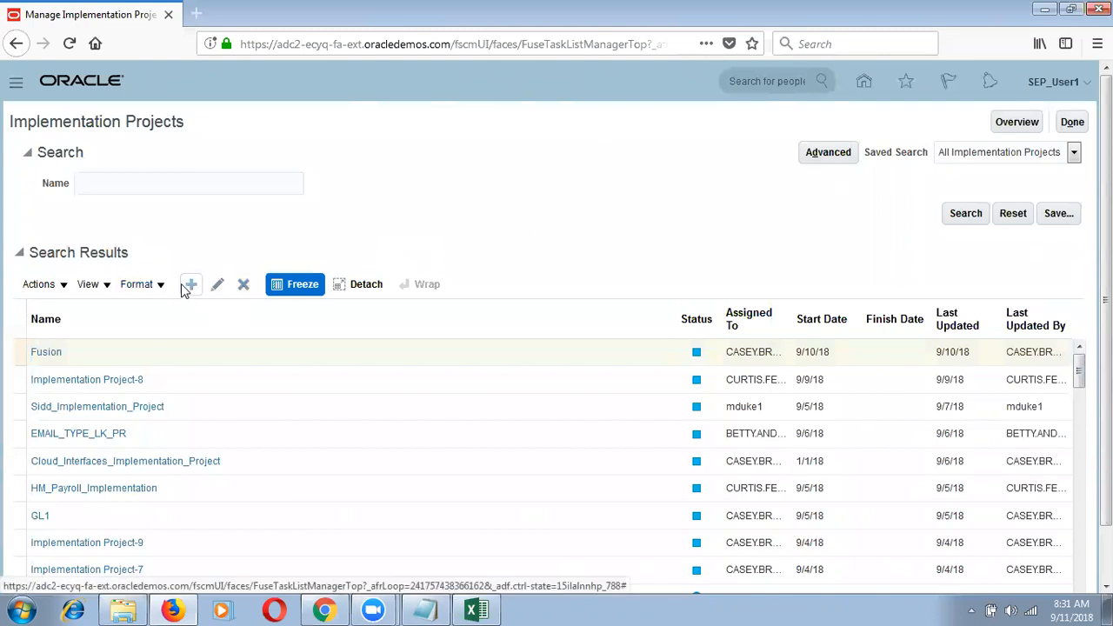
Start a new implementation project from the Actions menu's Create option.
{"action": "left_click", "coordinate": [54, 289]}
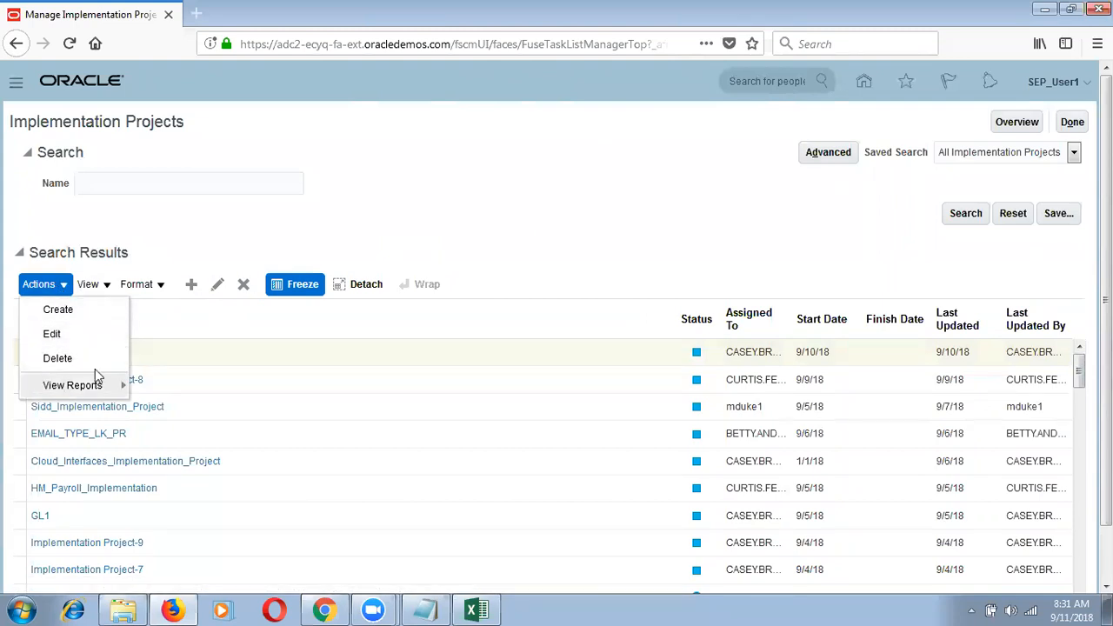
{"action": "mouse_move", "coordinate": [57, 277]}
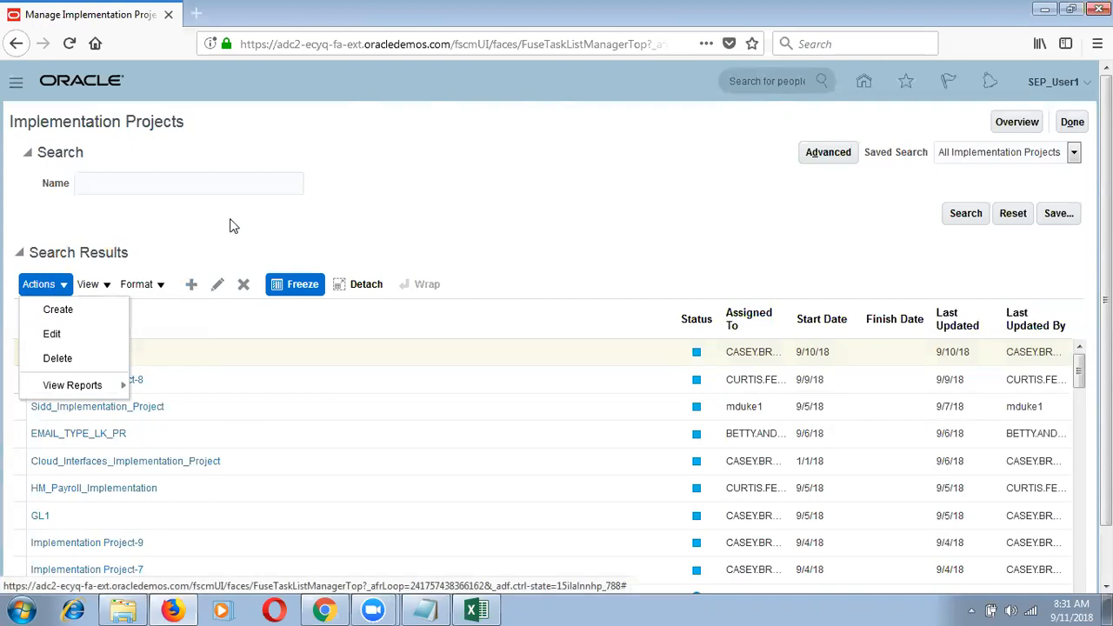
{"action": "left_click", "coordinate": [194, 286]}
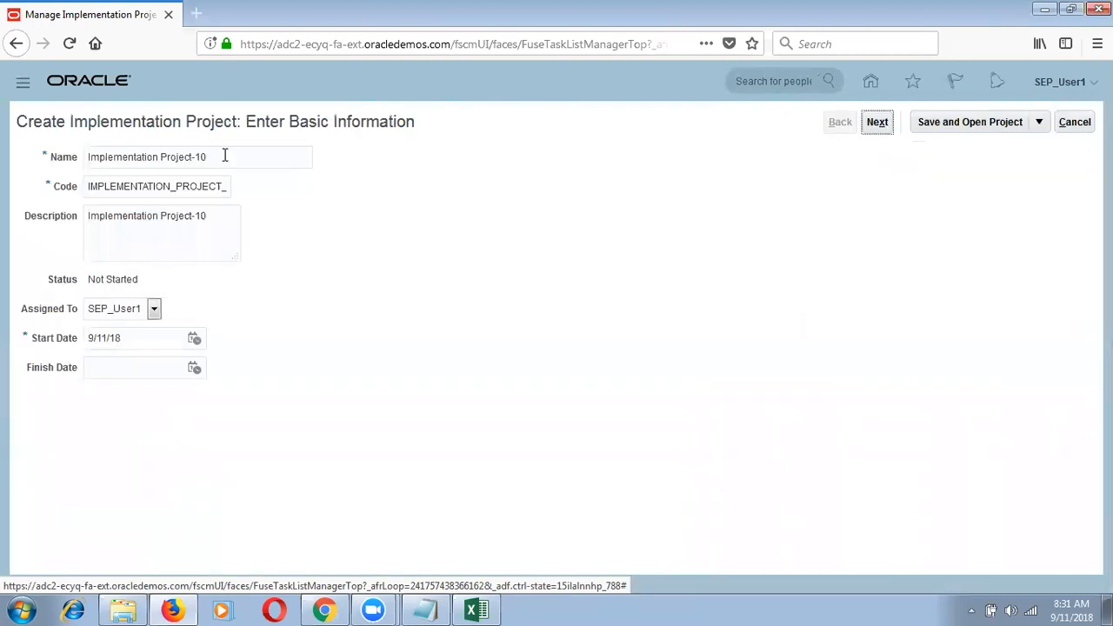
Rename the project to SEP_Implementation Project, auto-filling code SEP_IMPLEMENTATION_PROJ and the description.
{"action": "left_click", "coordinate": [228, 159]}
{"action": "key", "text": "BackSpace"}
{"action": "key", "text": "BackSpace"}
{"action": "key", "text": "BackSpace"}
{"action": "key", "text": "BackSpace"}
{"action": "key", "text": "BackSpace"}
{"action": "key", "text": "BackSpace"}
{"action": "key", "text": "BackSpace"}
{"action": "key", "text": "BackSpace"}
{"action": "key", "text": "BackSpace"}
{"action": "key", "text": "BackSpace"}
{"action": "key", "text": "BackSpace"}
{"action": "key", "text": "BackSpace"}
{"action": "key", "text": "BackSpace"}
{"action": "key", "text": "BackSpace"}
{"action": "key", "text": "BackSpace"}
{"action": "key", "text": "BackSpace"}
{"action": "key", "text": "BackSpace"}
{"action": "key", "text": "BackSpace"}
{"action": "key", "text": "BackSpace"}
{"action": "key", "text": "BackSpace"}
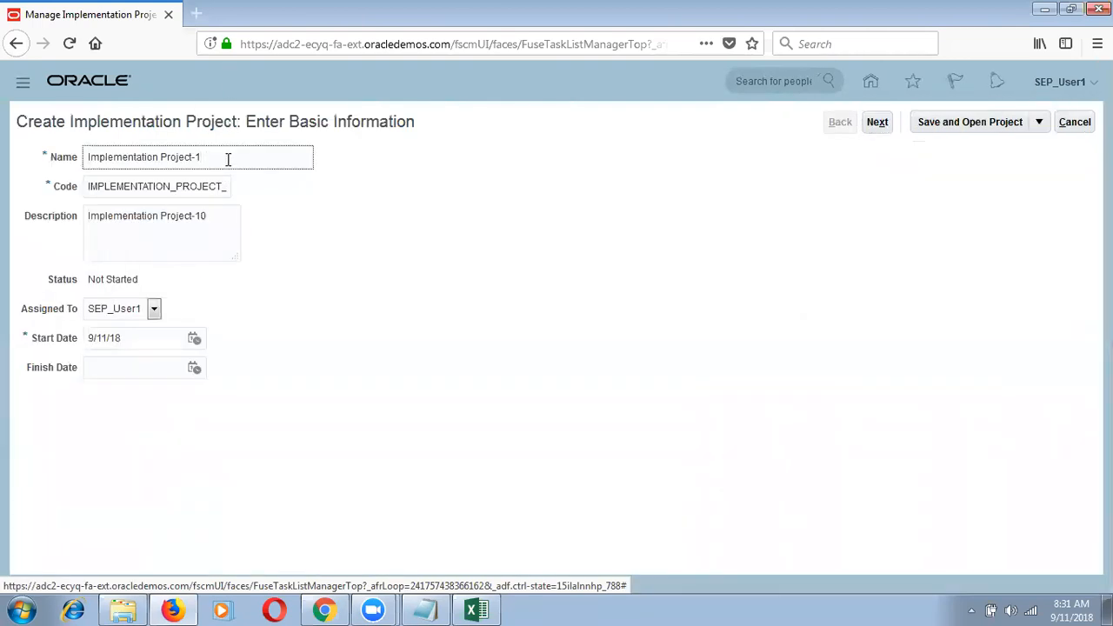
{"action": "type", "text": "S"}
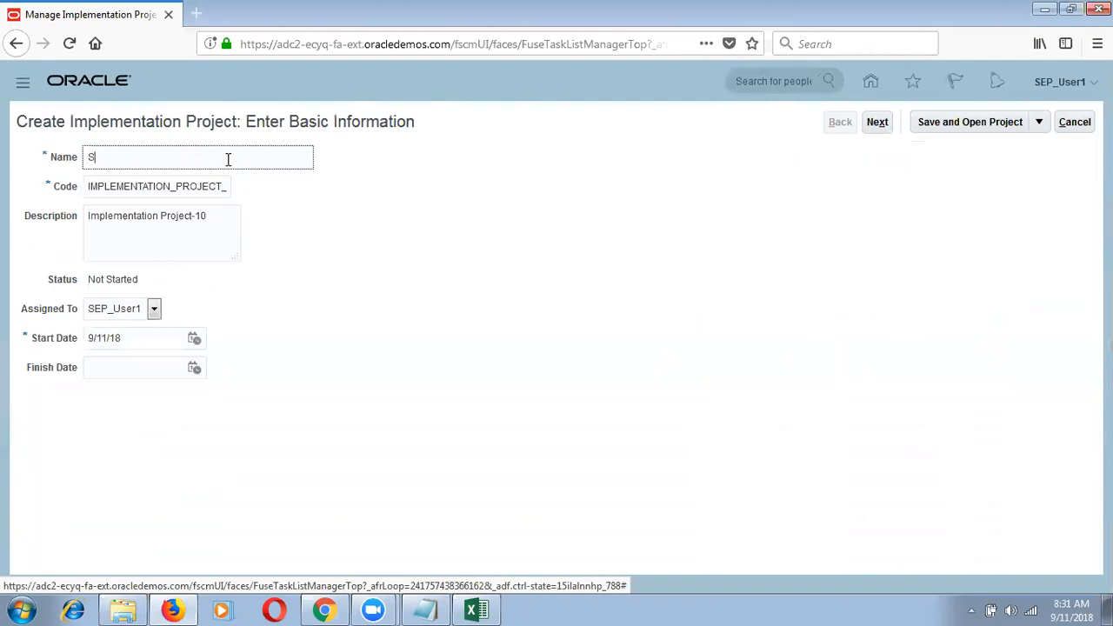
{"action": "type", "text": "EP_Implementation Project"}
{"action": "key", "text": "Tab"}
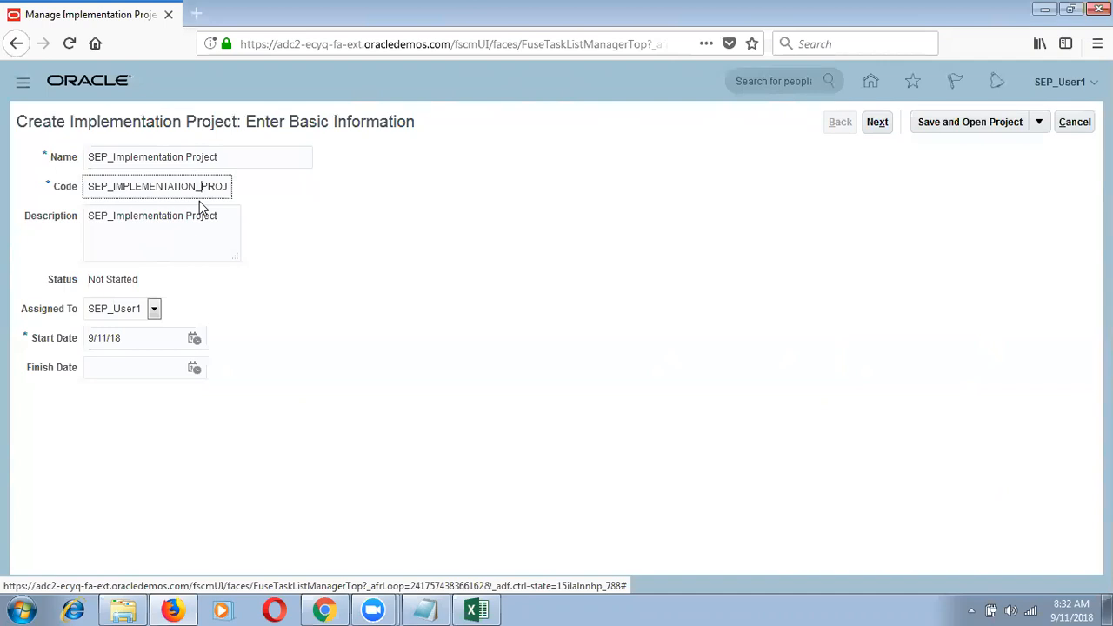
{"action": "left_click", "coordinate": [221, 216]}
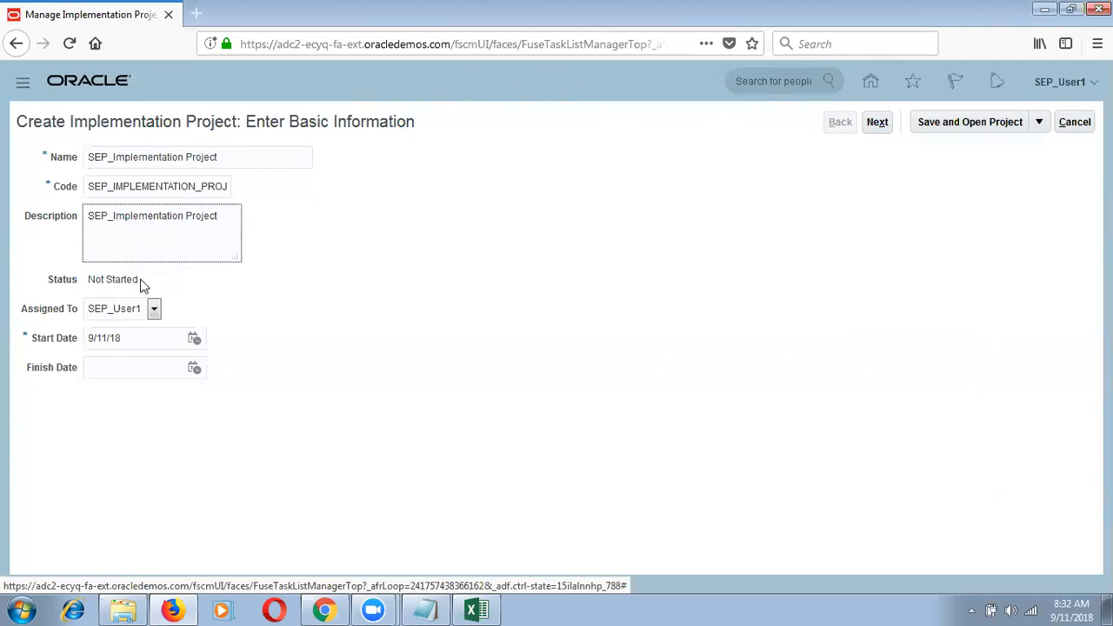
Assign the new implementation project to SEP_User1.
{"action": "left_click_drag", "start_coordinate": [140, 280], "coordinate": [42, 272]}
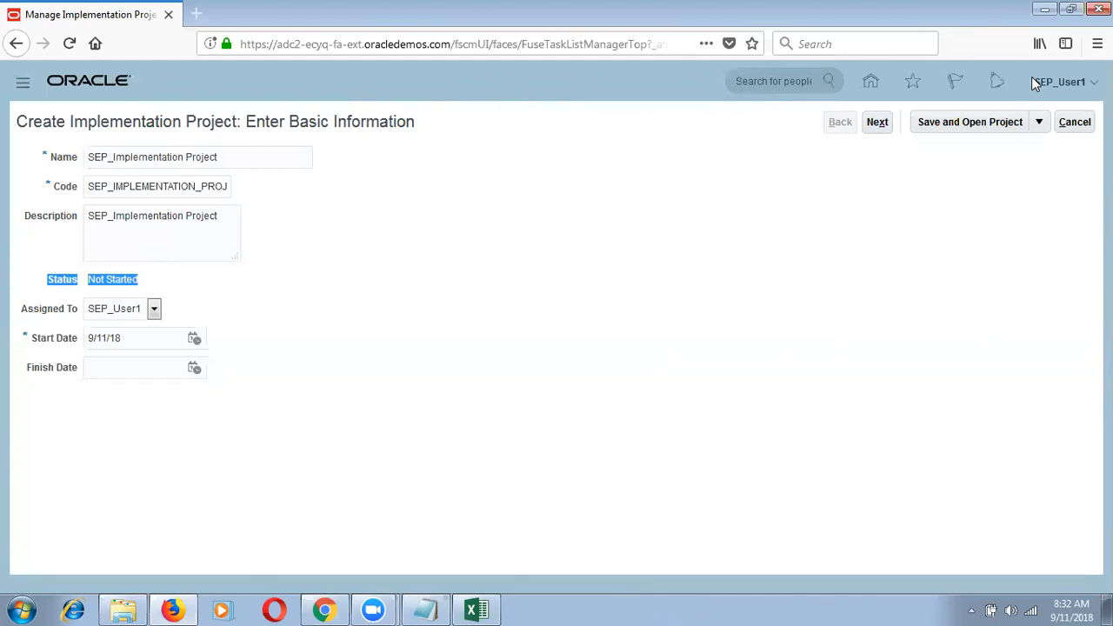
{"action": "left_click", "coordinate": [1063, 82]}
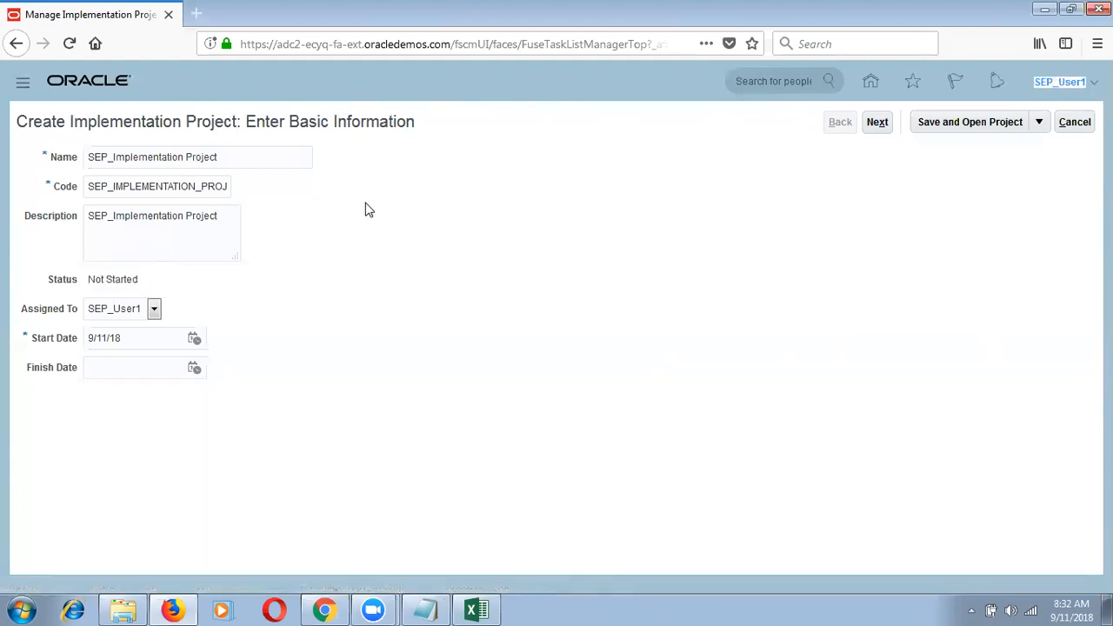
{"action": "left_click", "coordinate": [133, 310]}
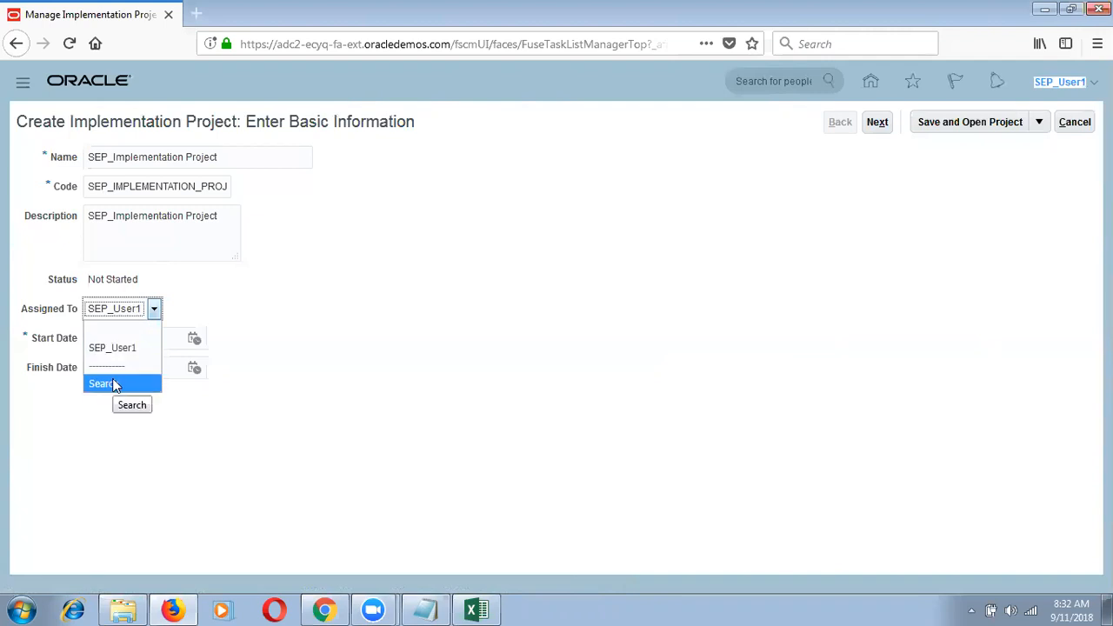
{"action": "left_click", "coordinate": [132, 352]}
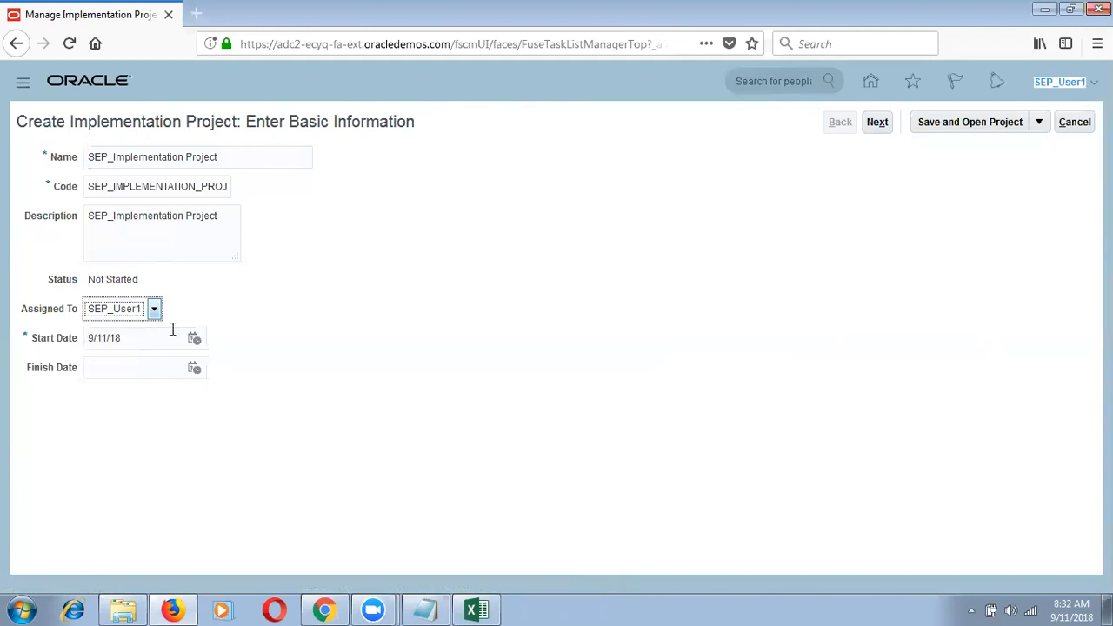
Keep the 9/11/18 start date, leave the finish date empty, and continue with Next.
{"action": "left_click", "coordinate": [144, 337]}
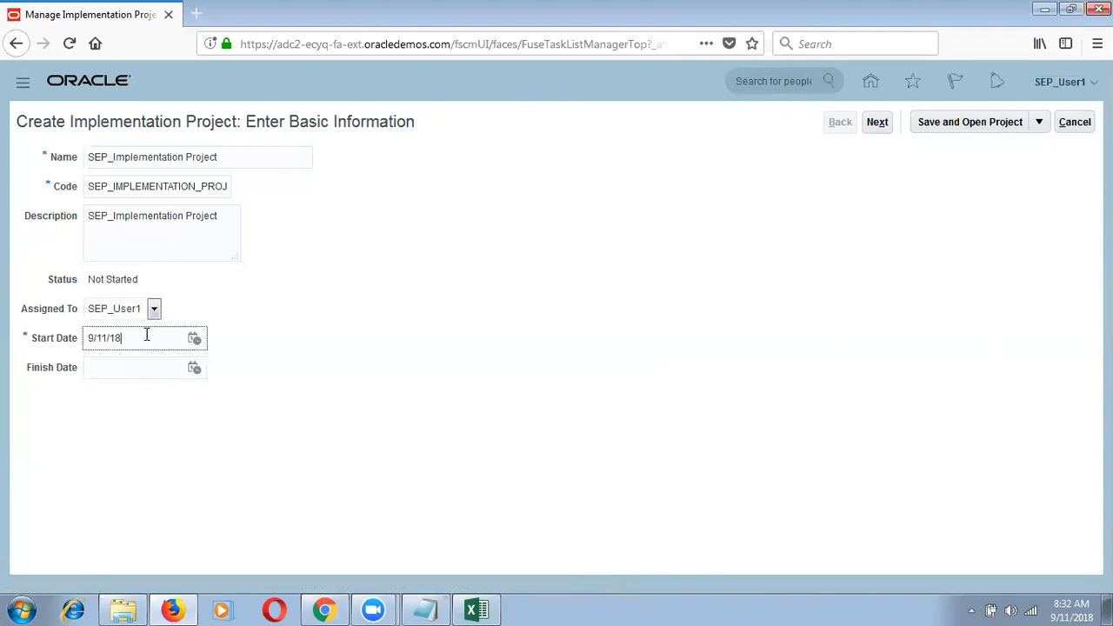
{"action": "left_click", "coordinate": [145, 372]}
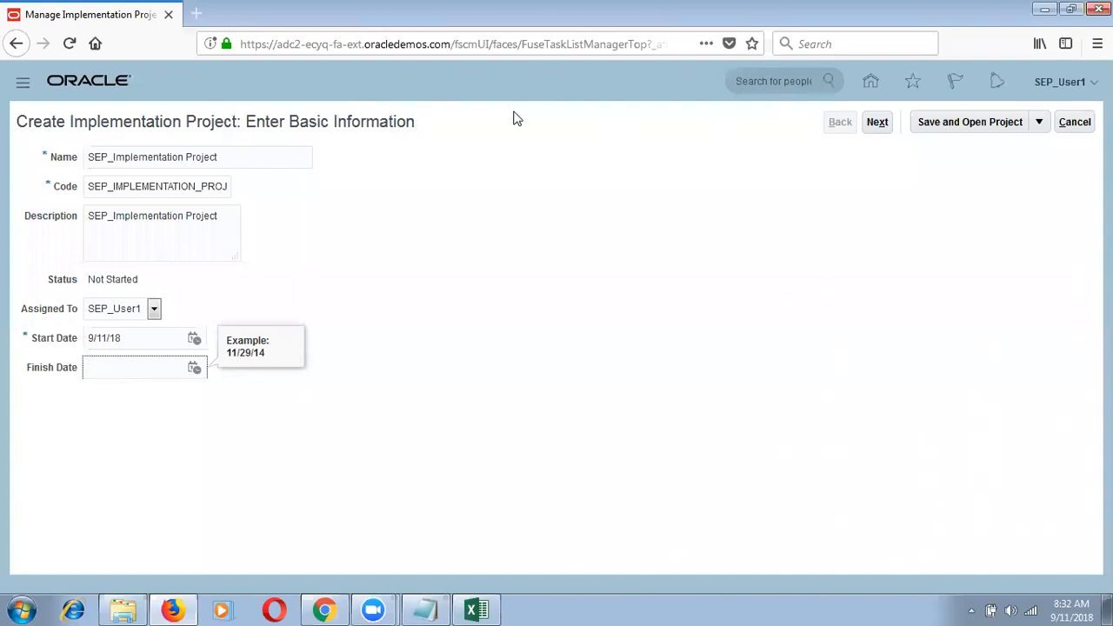
{"action": "left_click", "coordinate": [878, 131]}
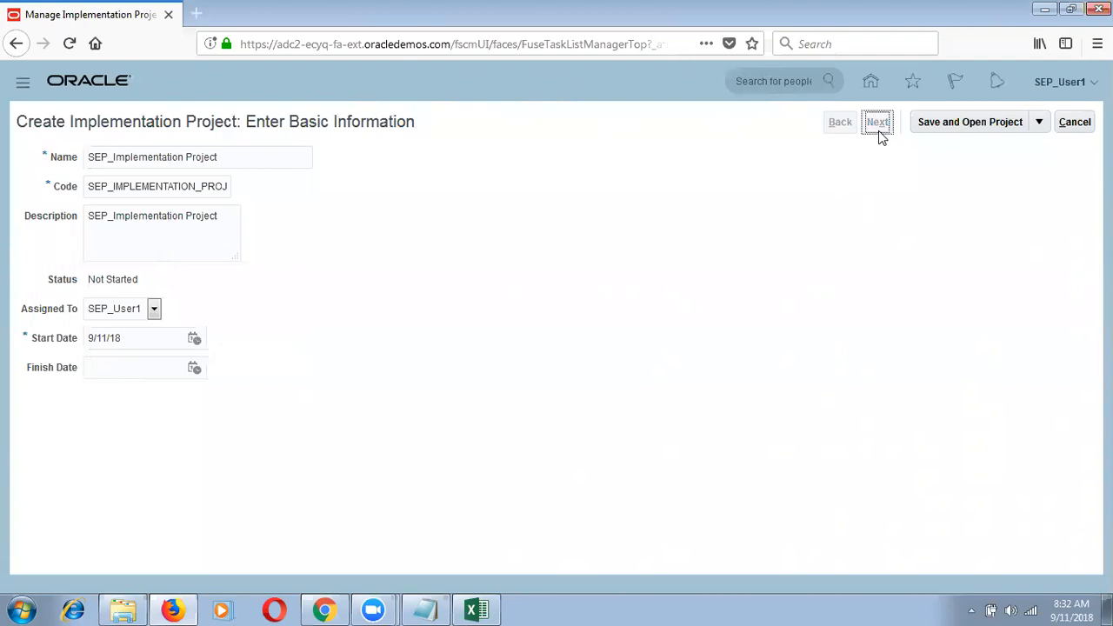
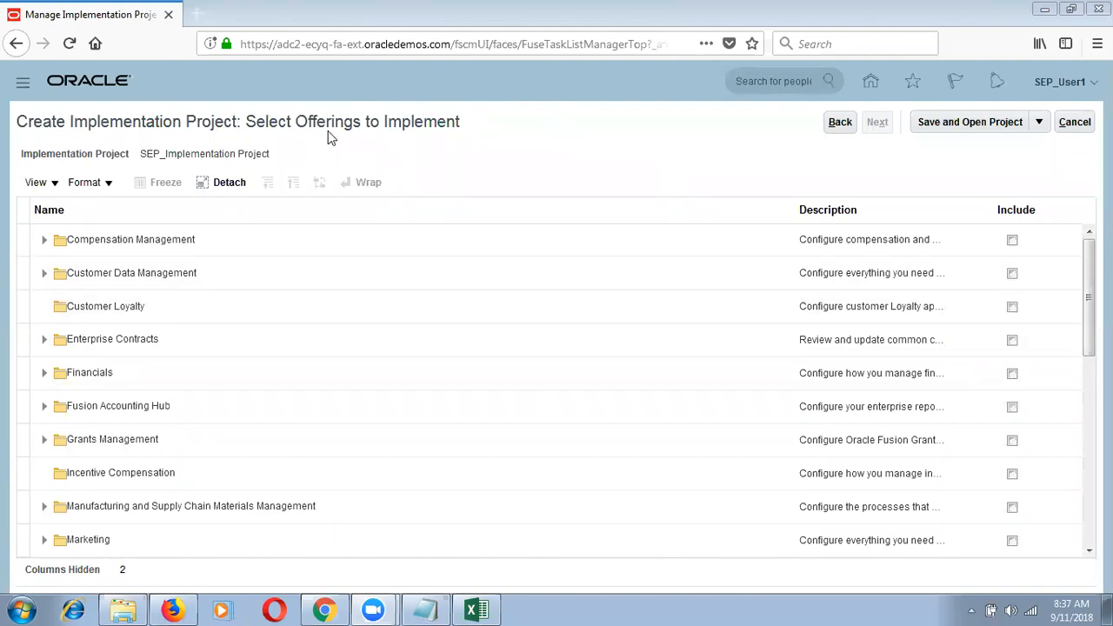
Tick Include for Financials, Customer Data Management and its Data Quality child offering.
{"action": "left_click_drag", "start_coordinate": [272, 164], "coordinate": [272, 140]}
{"action": "left_click", "coordinate": [288, 144]}
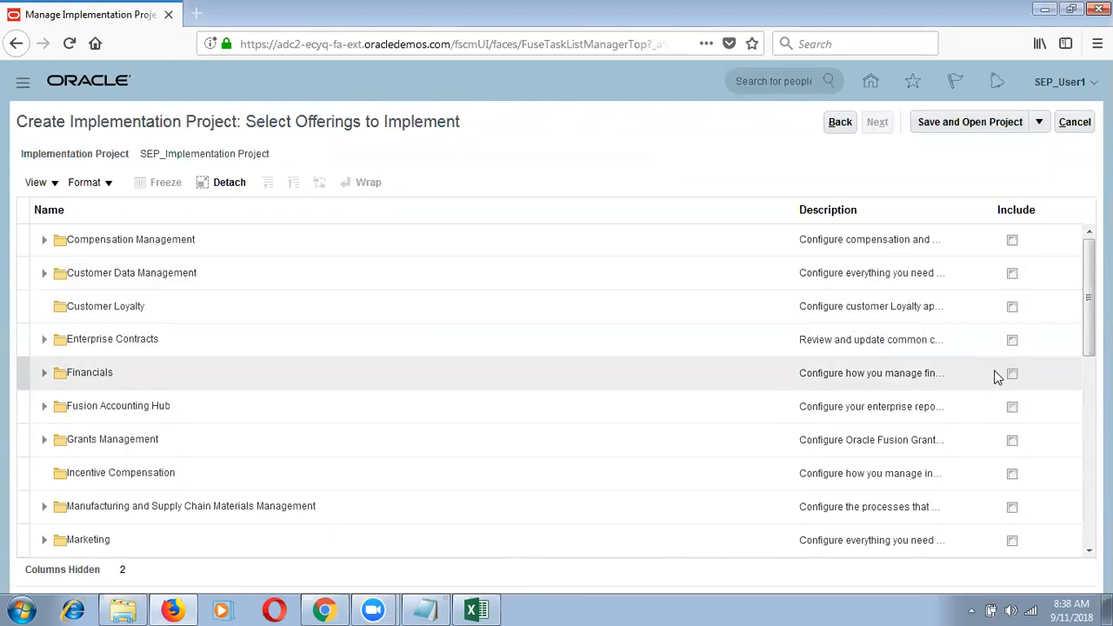
{"action": "left_click", "coordinate": [1012, 374]}
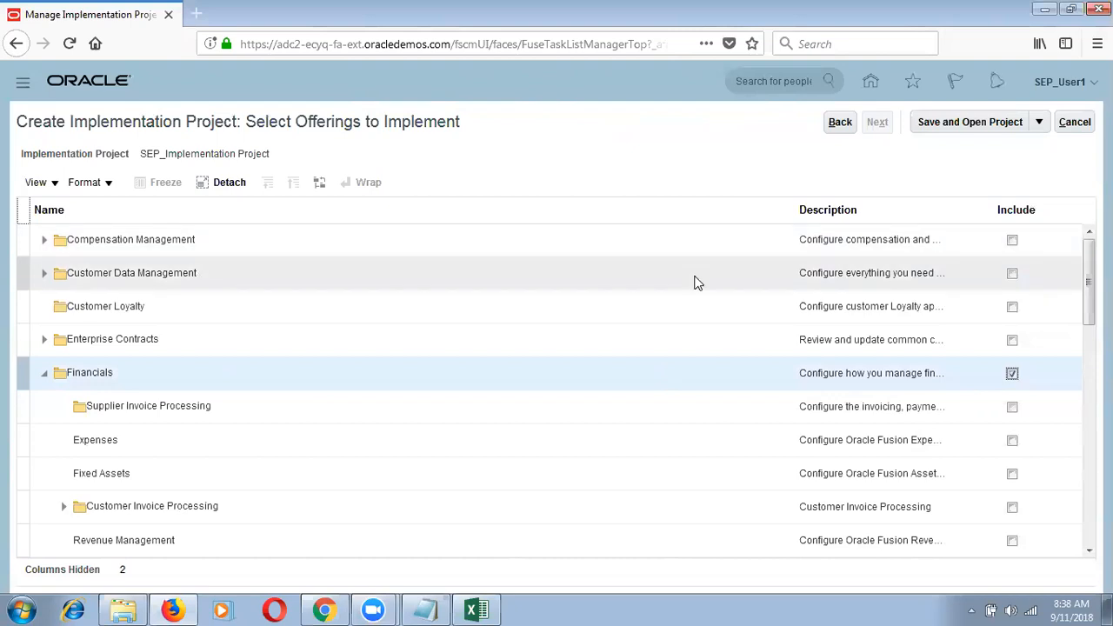
{"action": "left_click", "coordinate": [1012, 275]}
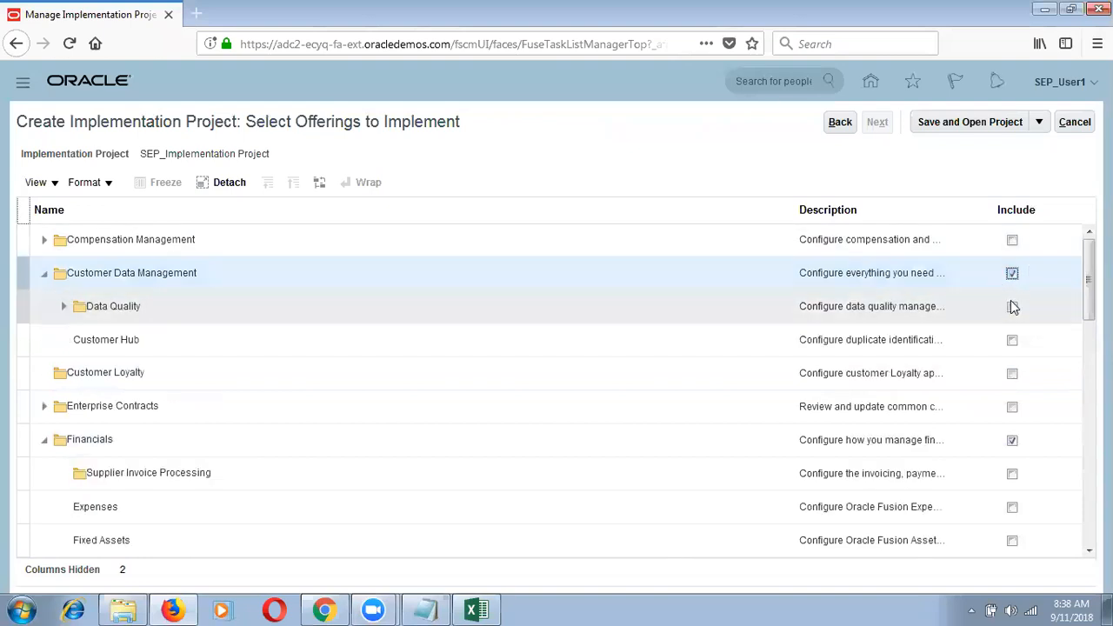
{"action": "left_click", "coordinate": [1012, 307]}
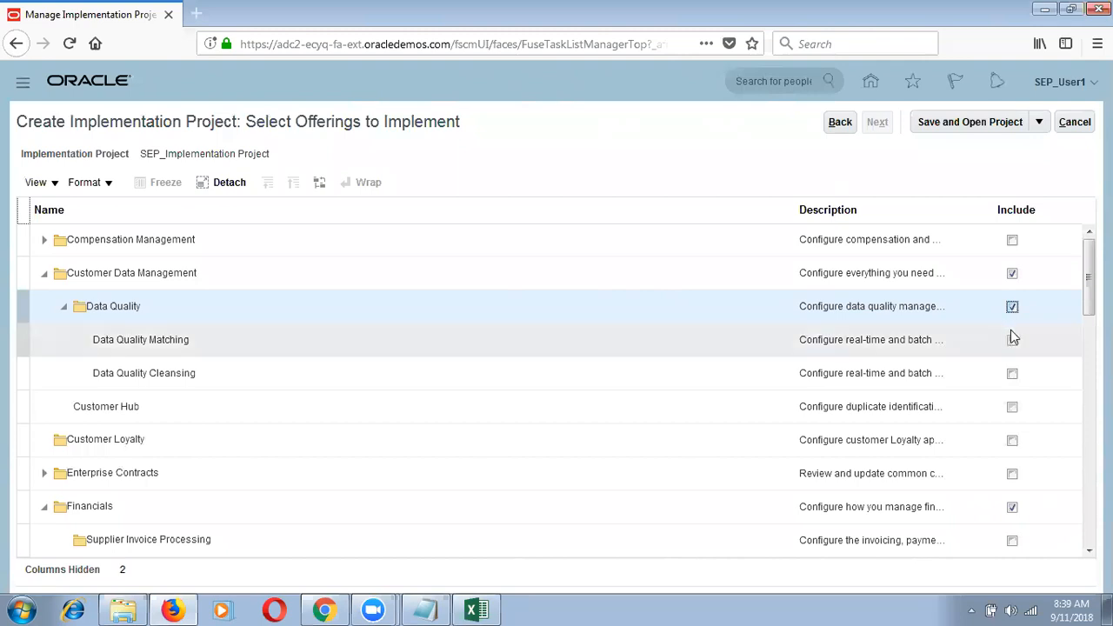
Include Data Quality Matching, Data Quality Cleansing and Customer Hub.
{"action": "left_click", "coordinate": [1012, 340]}
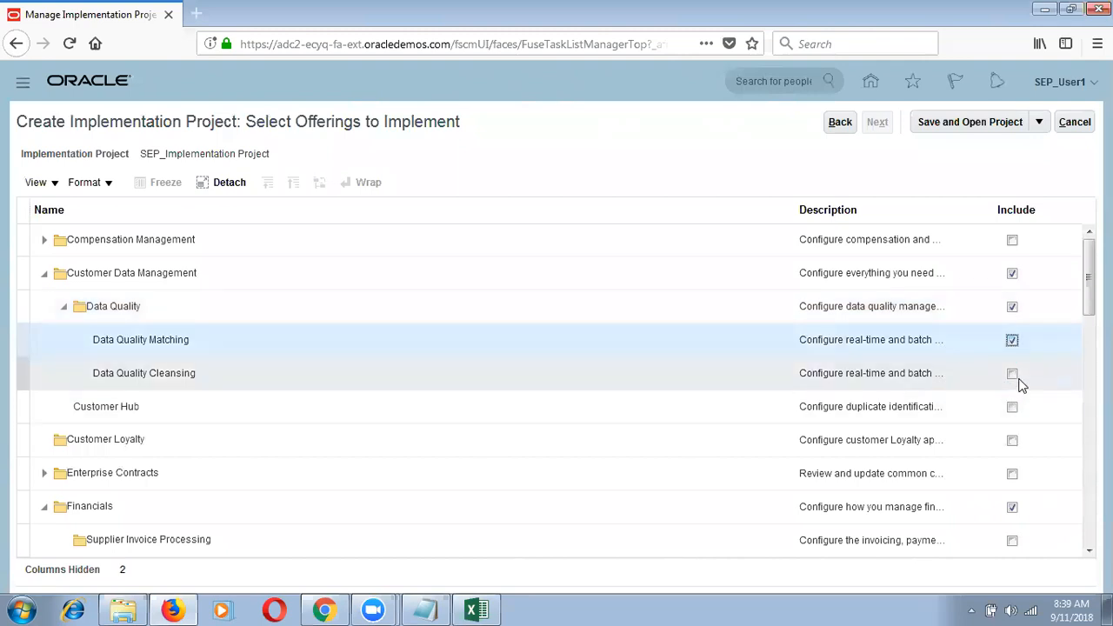
{"action": "left_click", "coordinate": [1012, 374]}
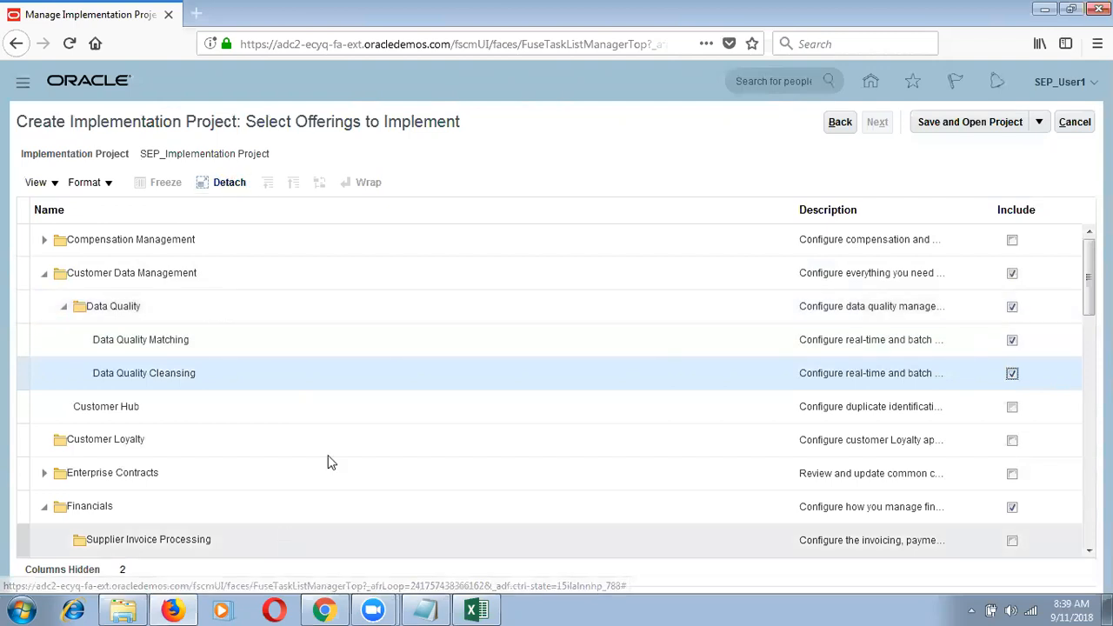
{"action": "left_click", "coordinate": [1012, 408]}
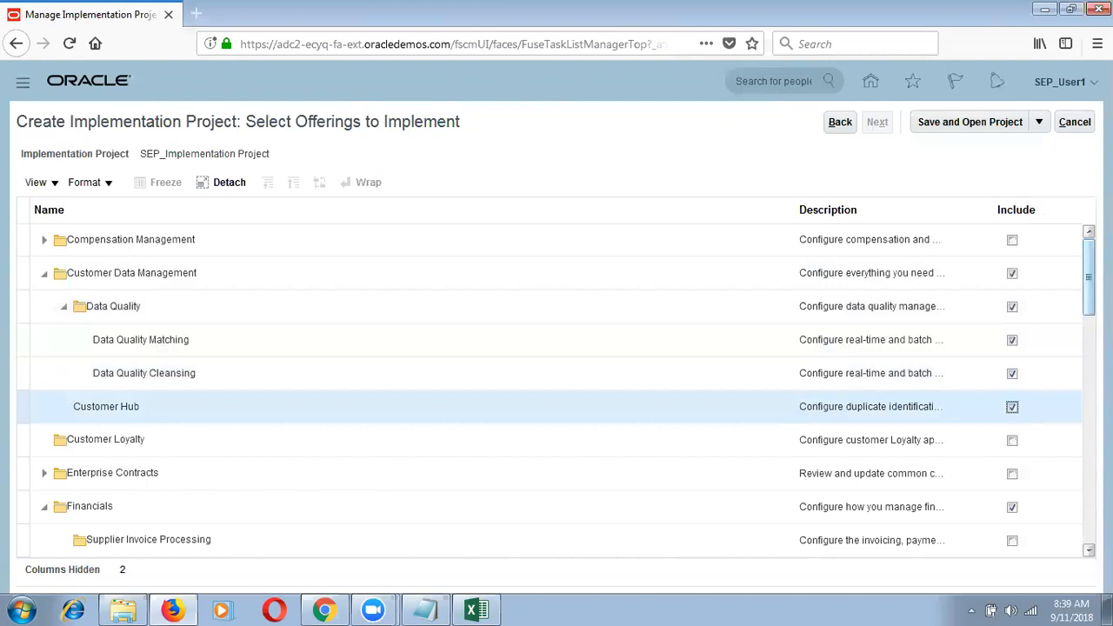
Include Enterprise Contracts with its Service, Procurement and Sales Contracts sub-offerings.
{"action": "left_click_drag", "start_coordinate": [1088, 276], "coordinate": [1088, 313]}
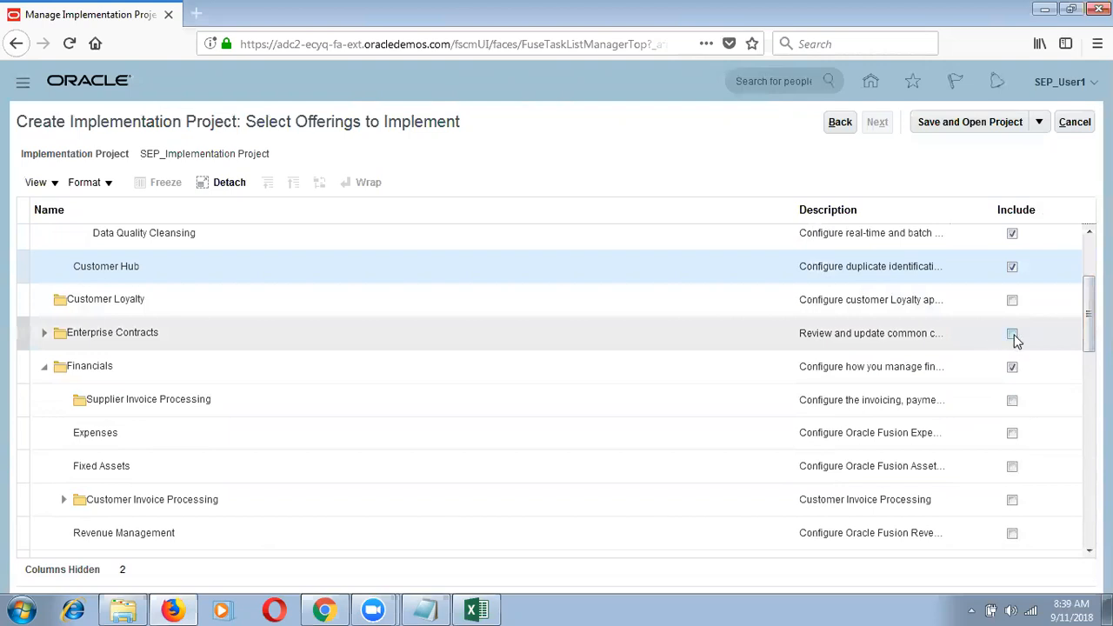
{"action": "left_click", "coordinate": [1013, 337]}
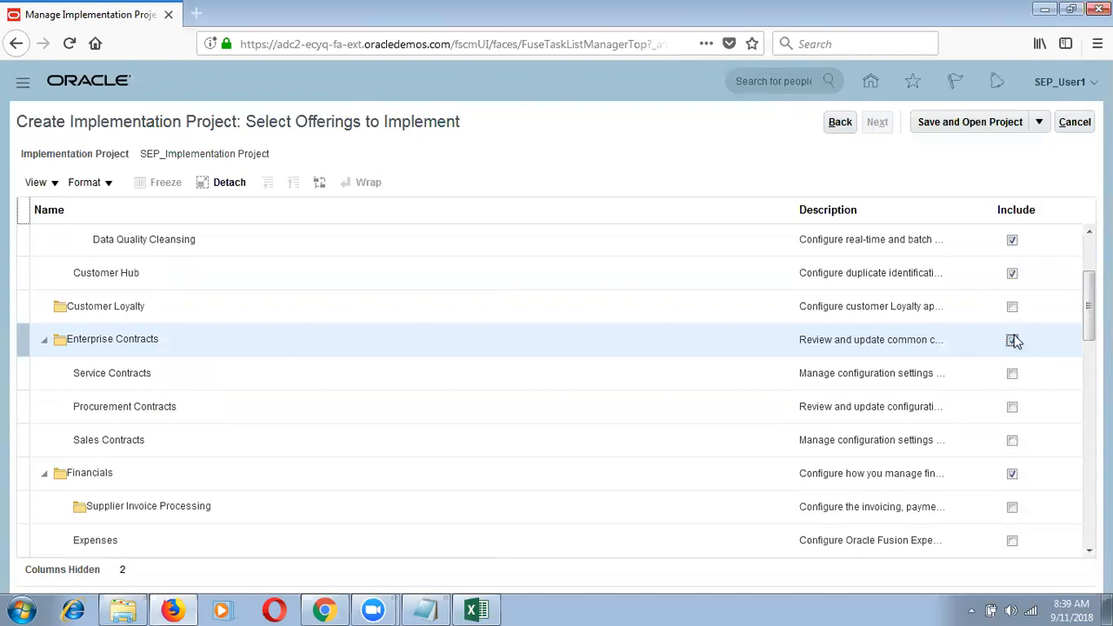
{"action": "left_click", "coordinate": [1012, 340]}
{"action": "left_click", "coordinate": [1012, 373]}
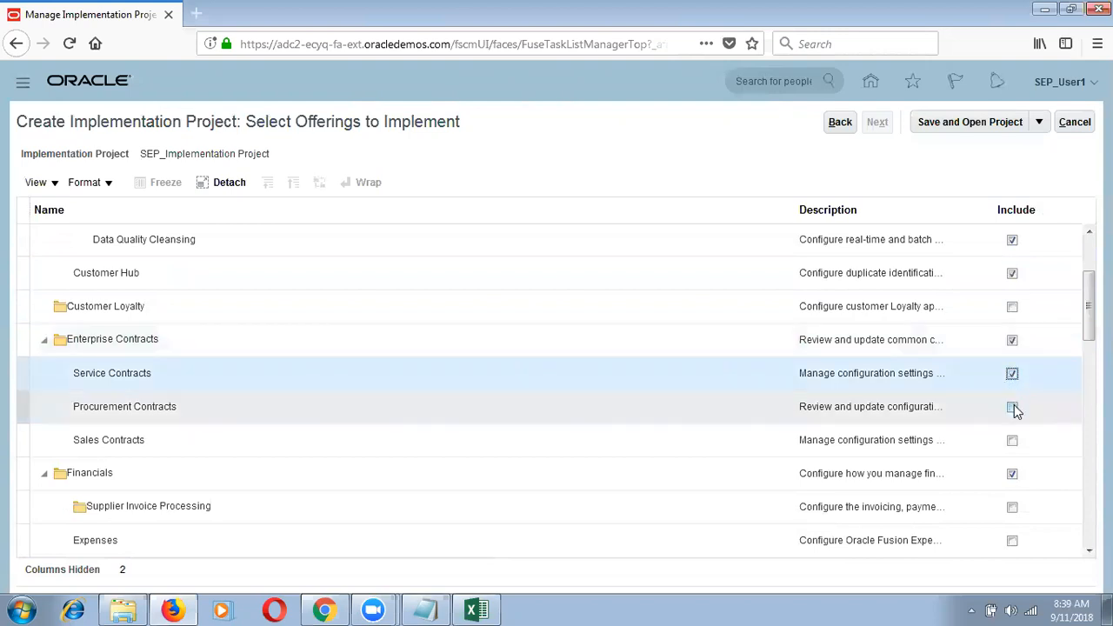
{"action": "left_click", "coordinate": [1012, 406]}
{"action": "left_click", "coordinate": [1012, 440]}
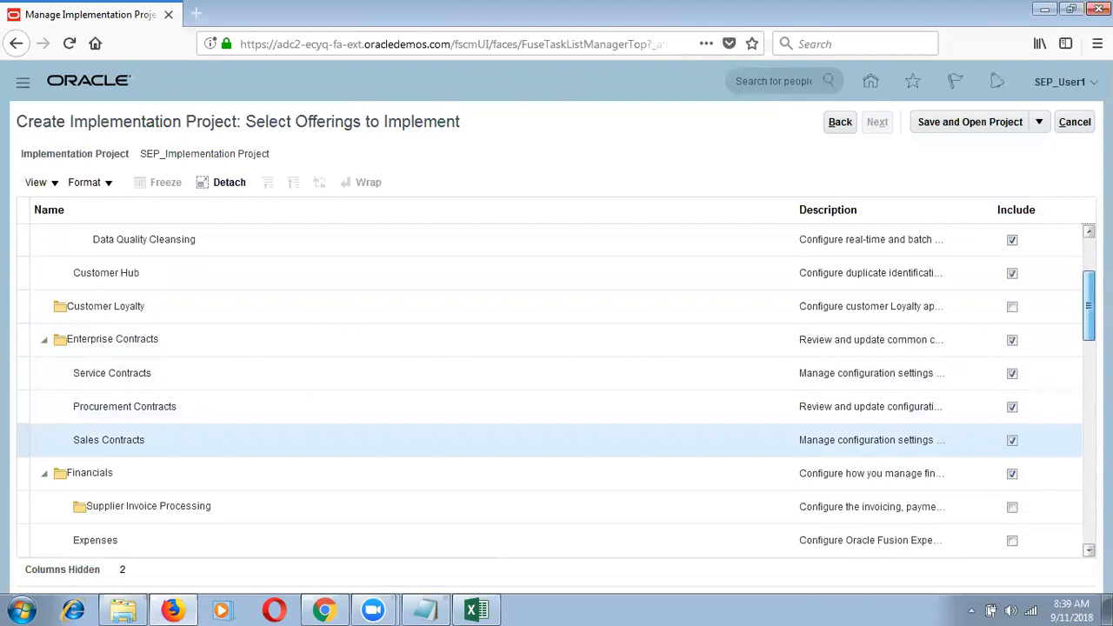
{"action": "scroll", "coordinate": [557, 392], "scroll_direction": "down", "scroll_amount": 1}
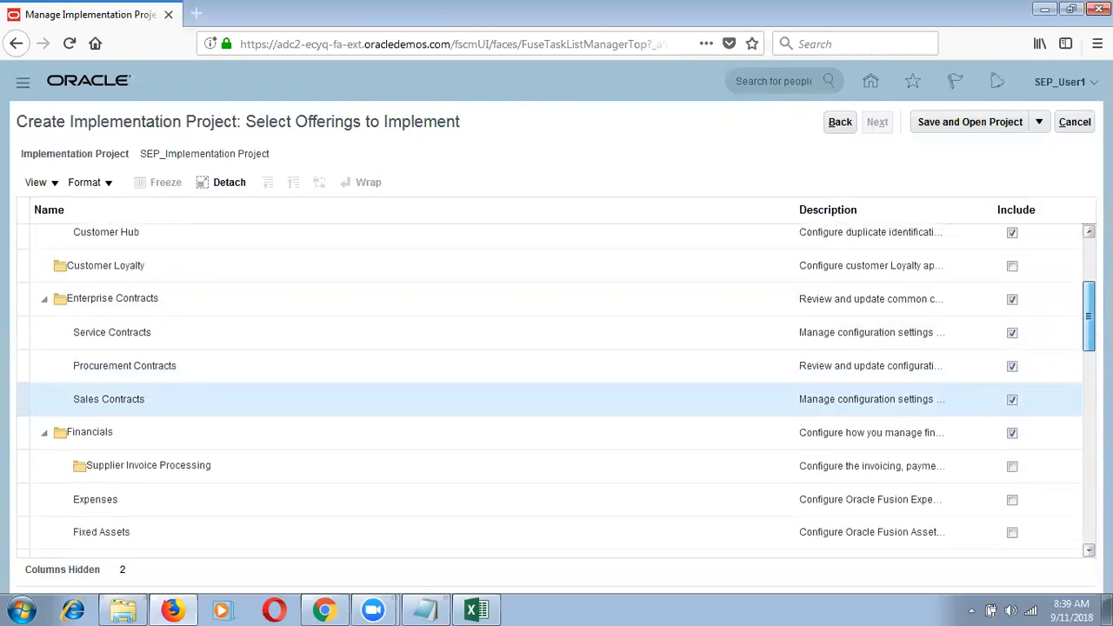
{"action": "scroll", "coordinate": [557, 391], "scroll_direction": "down", "scroll_amount": 1}
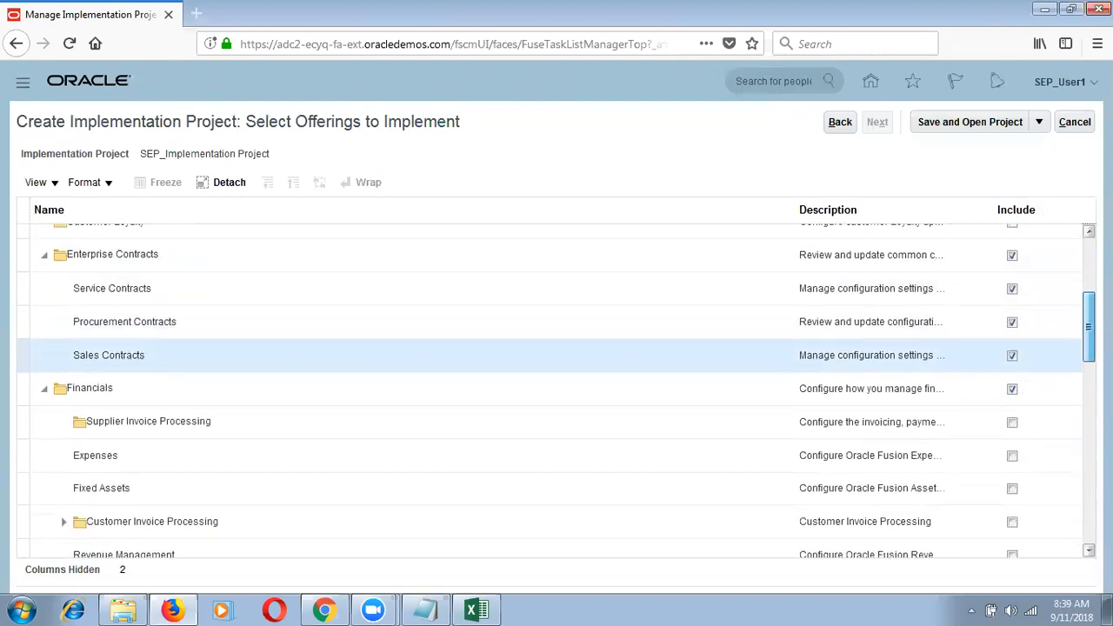
{"action": "scroll", "coordinate": [556, 391], "scroll_direction": "down", "scroll_amount": 1}
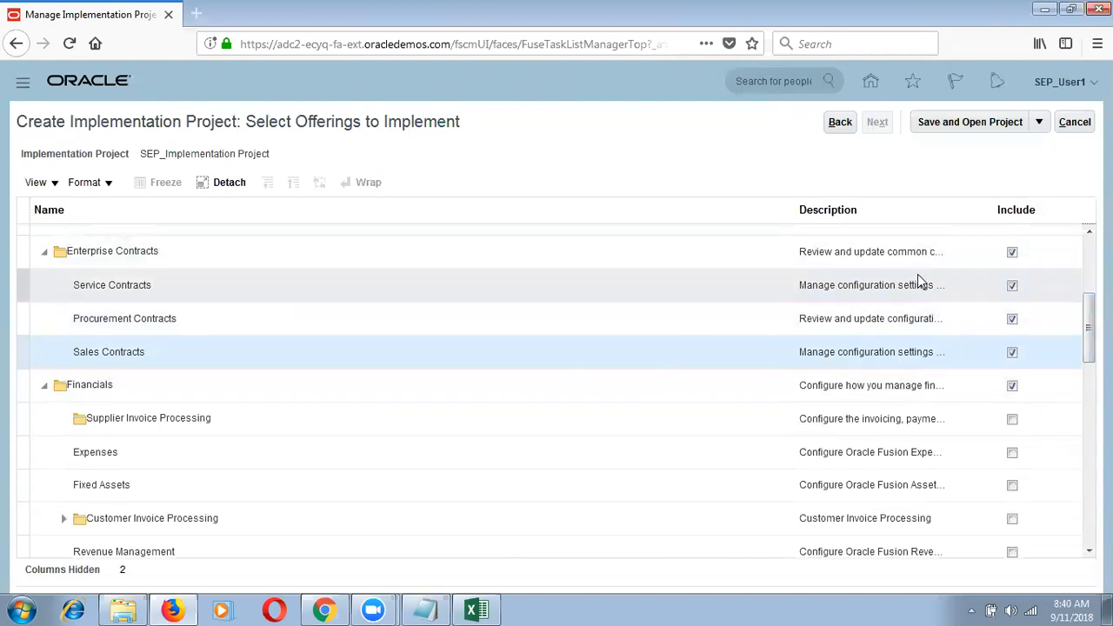
{"action": "left_click", "coordinate": [924, 287]}
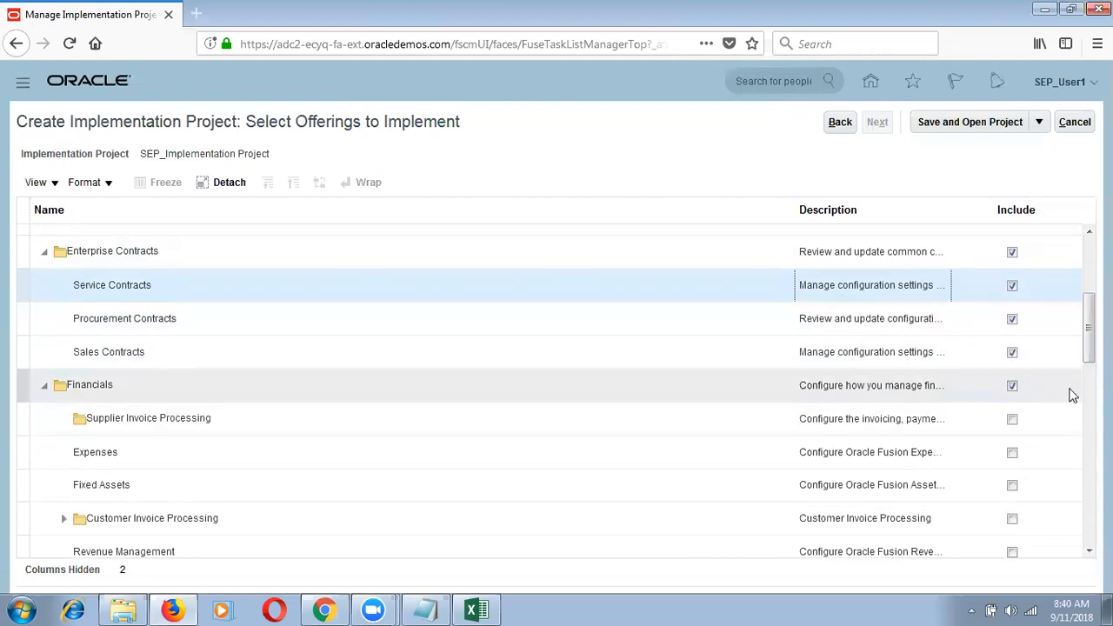
{"action": "scroll", "coordinate": [1087, 331], "scroll_direction": "down", "scroll_amount": 2}
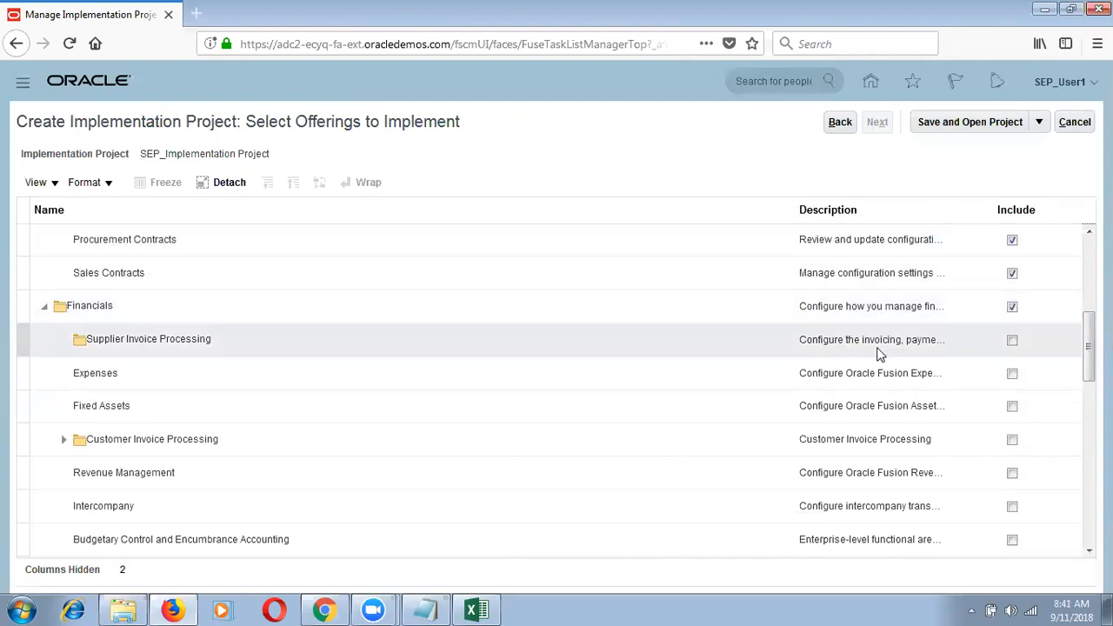
Include Supplier Invoice Processing, Expenses, Fixed Assets and Customer Invoice Processing under Financials.
{"action": "left_click", "coordinate": [1012, 340]}
{"action": "left_click", "coordinate": [1012, 340]}
{"action": "left_click", "coordinate": [1013, 375]}
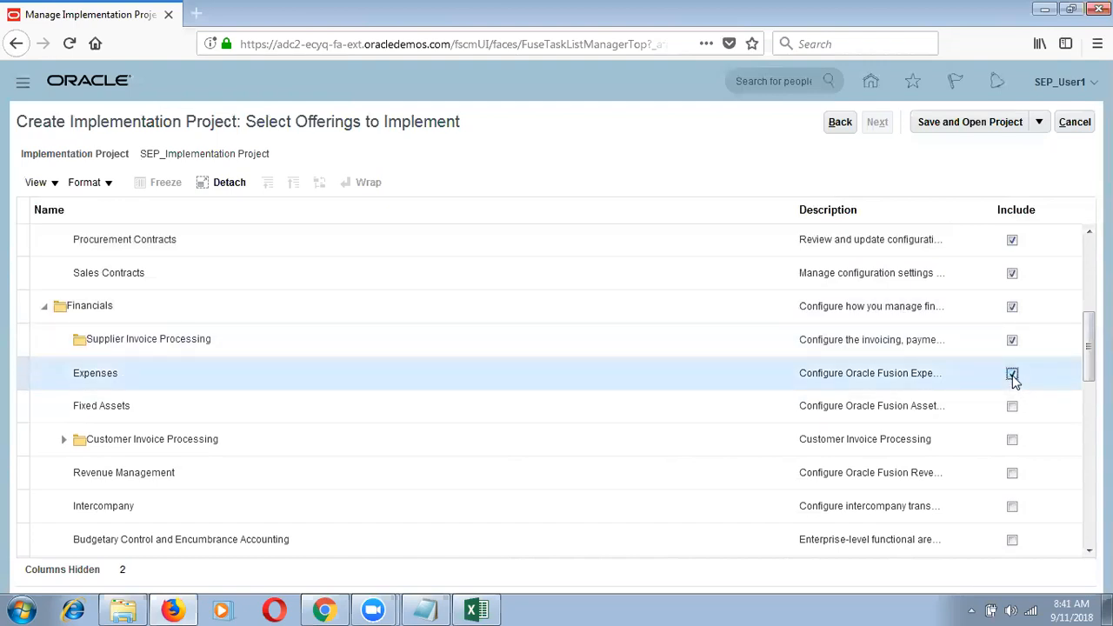
{"action": "left_click", "coordinate": [1012, 407]}
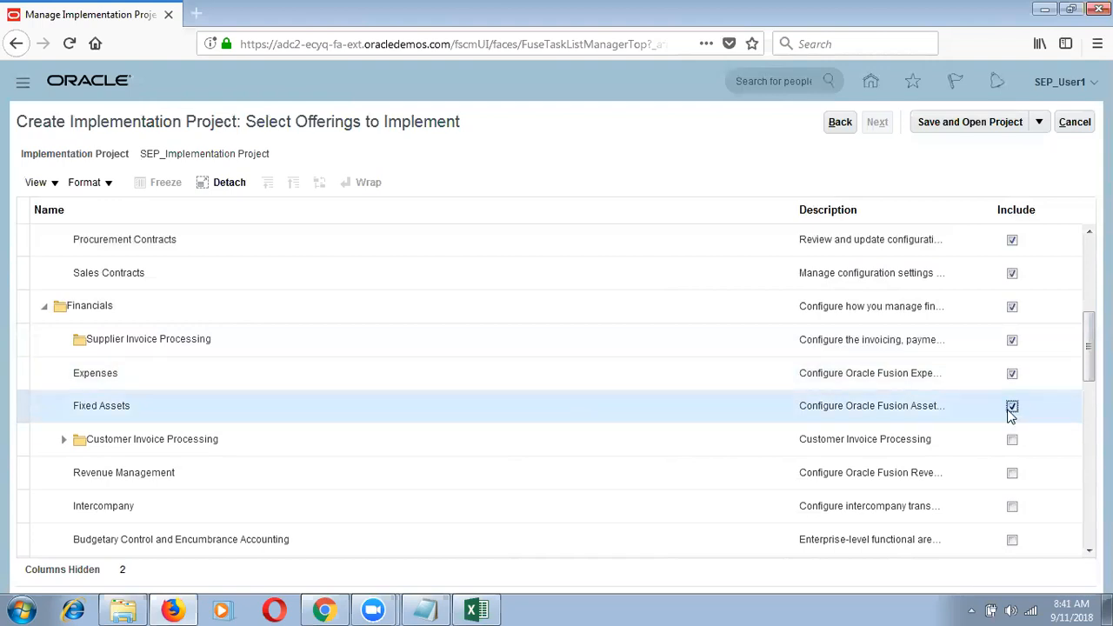
{"action": "left_click", "coordinate": [1012, 439]}
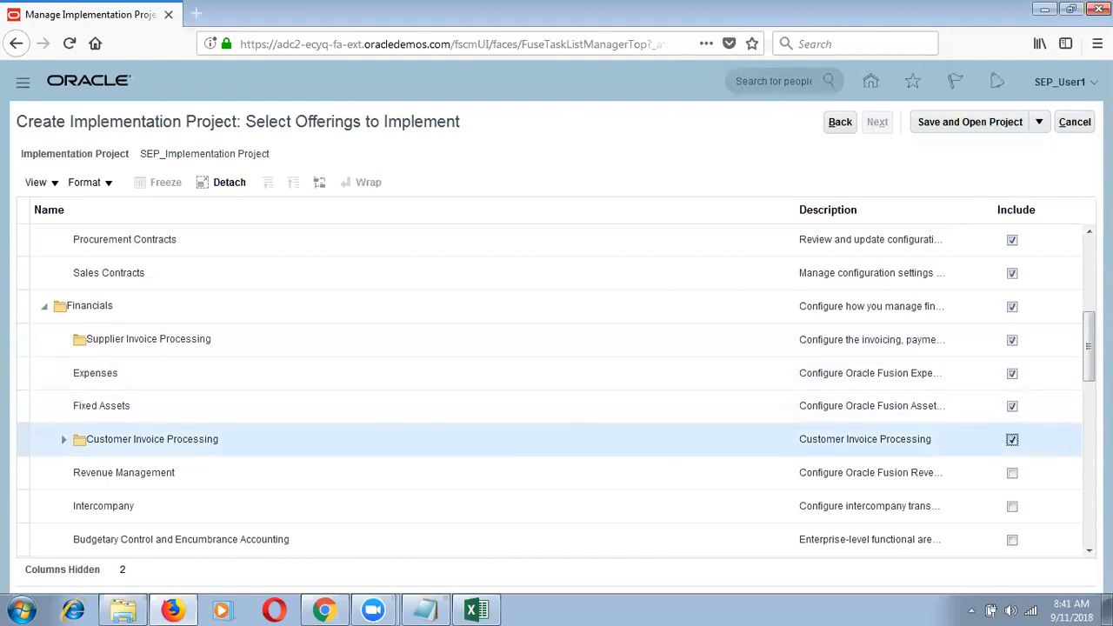
Include Collections, Revenue Management and Intercompany under Financials.
{"action": "left_click_drag", "start_coordinate": [1088, 344], "coordinate": [1088, 369]}
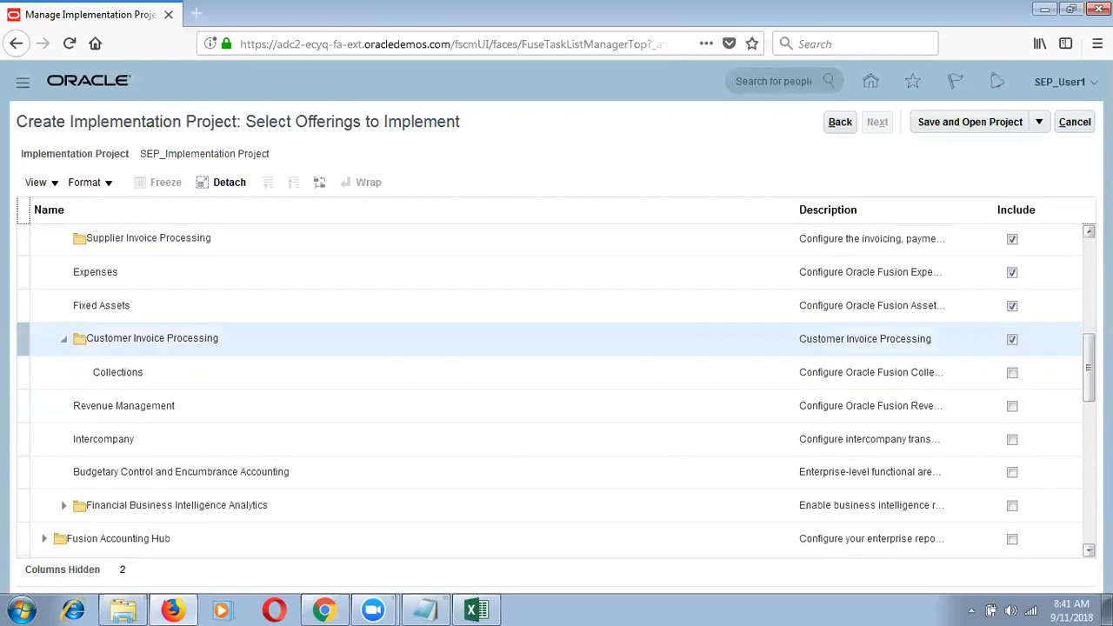
{"action": "left_click", "coordinate": [1012, 372]}
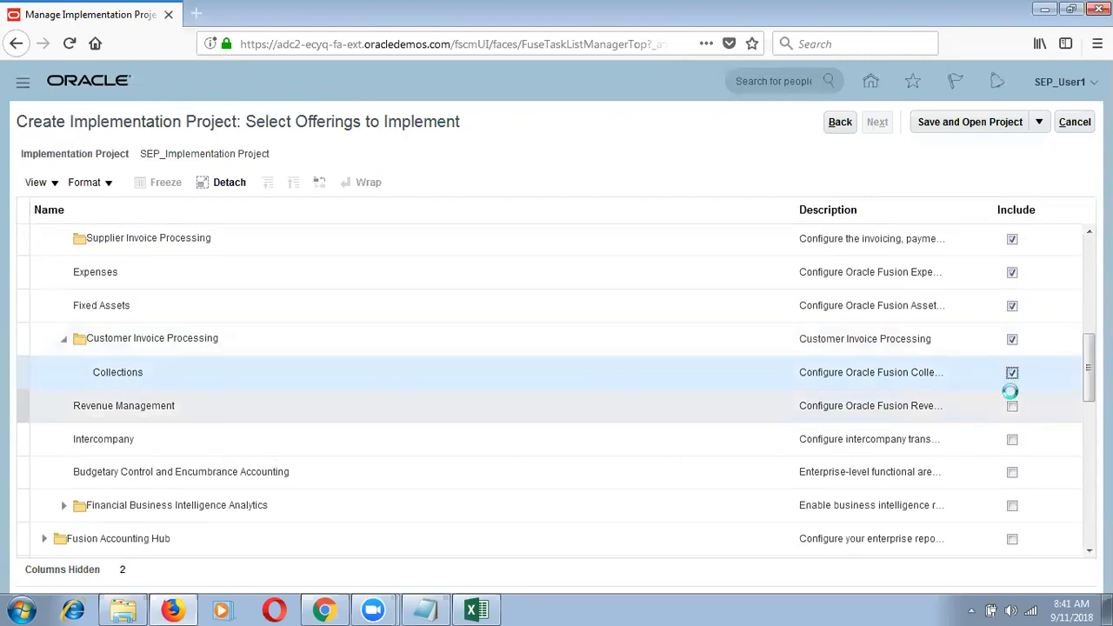
{"action": "left_click", "coordinate": [1012, 406]}
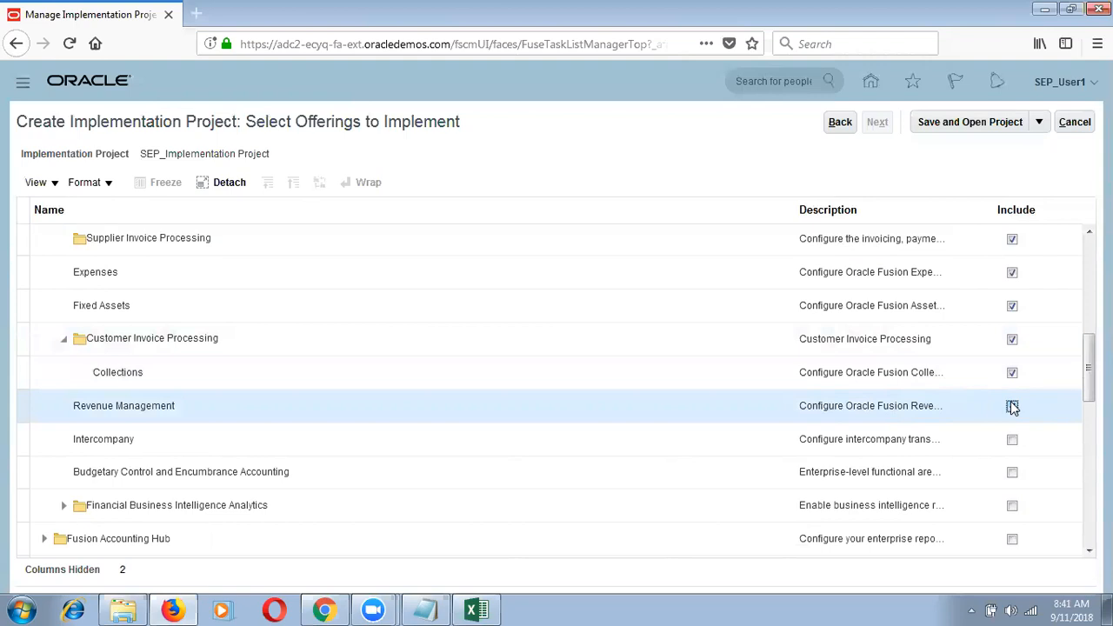
{"action": "left_click", "coordinate": [1012, 406]}
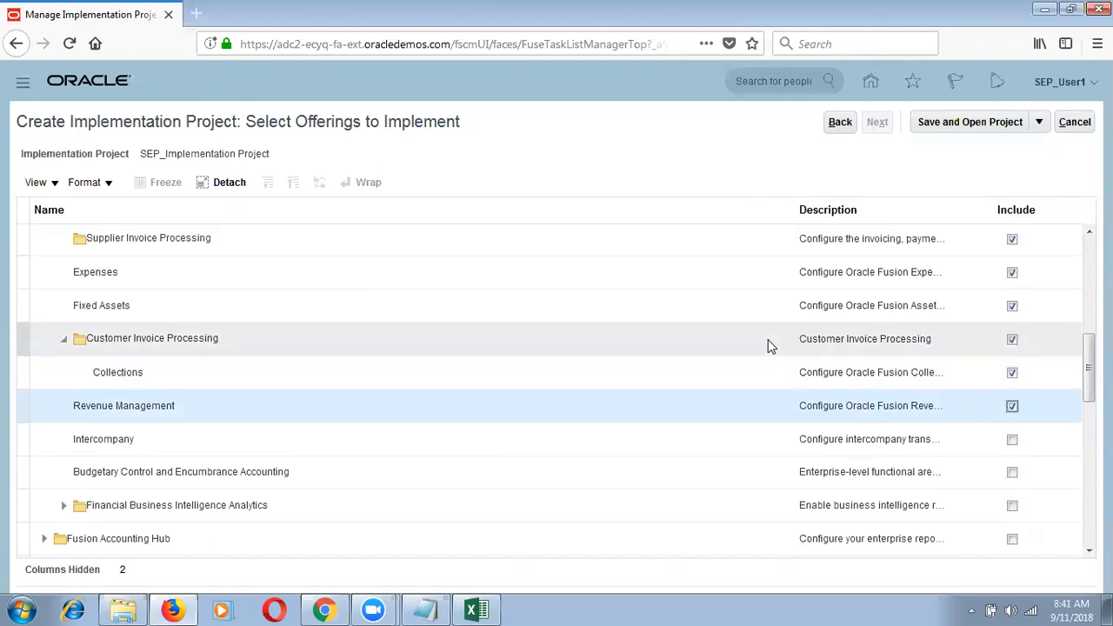
{"action": "left_click", "coordinate": [1012, 441]}
{"action": "left_click", "coordinate": [1011, 440]}
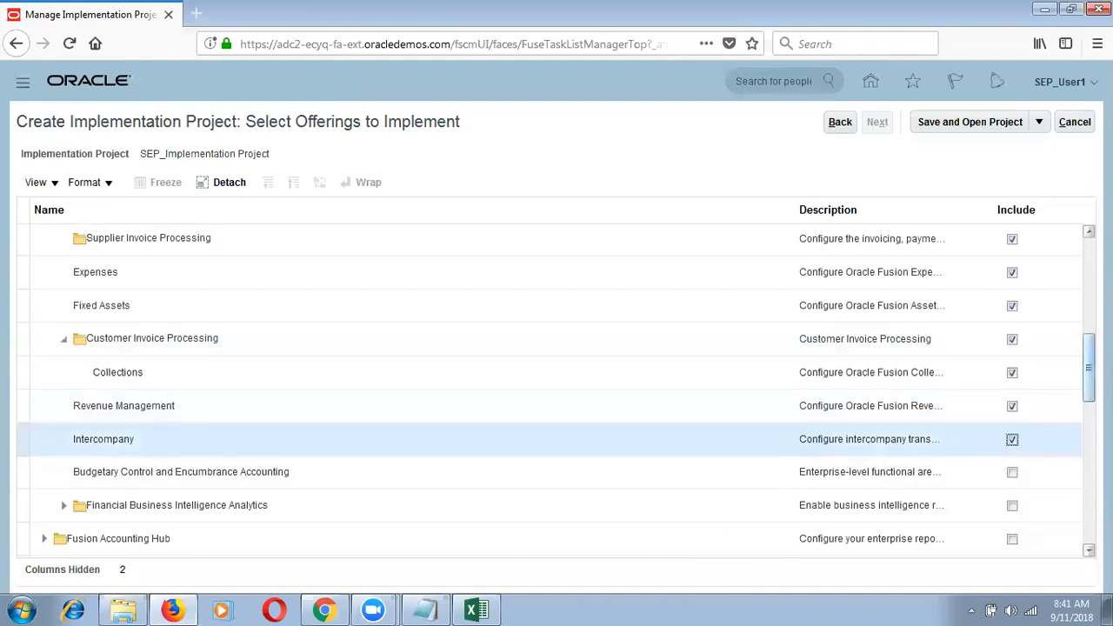
{"action": "scroll", "coordinate": [1012, 440], "scroll_direction": "down", "scroll_amount": 5}
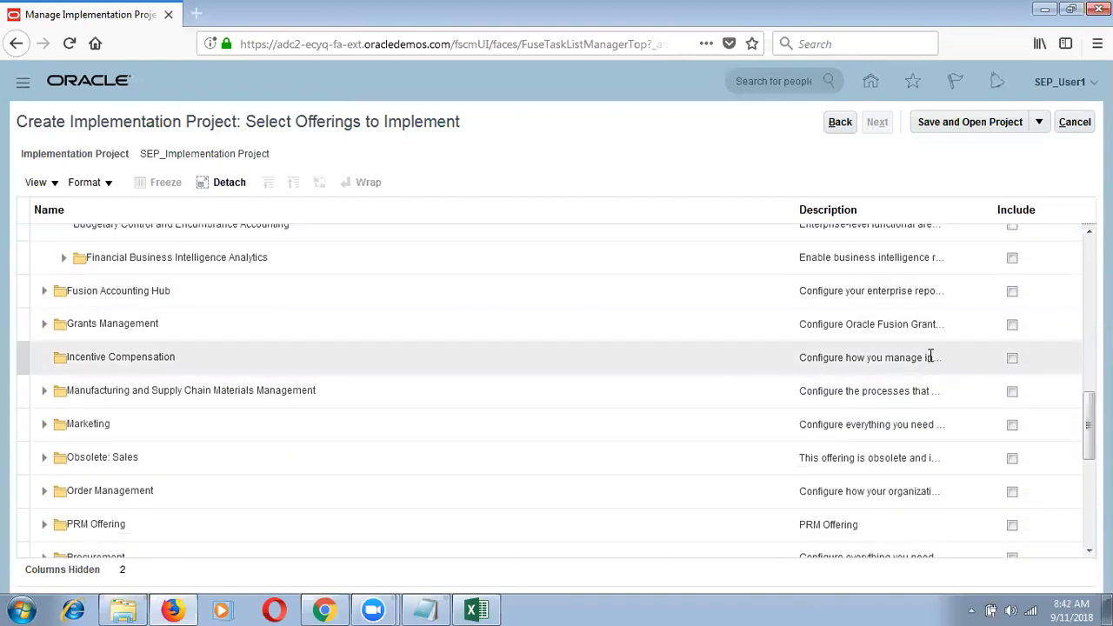
Include Manufacturing and Supply Chain Materials Management with Carriers and Transit Times, Catalogs and Shipping.
{"action": "left_click", "coordinate": [931, 402]}
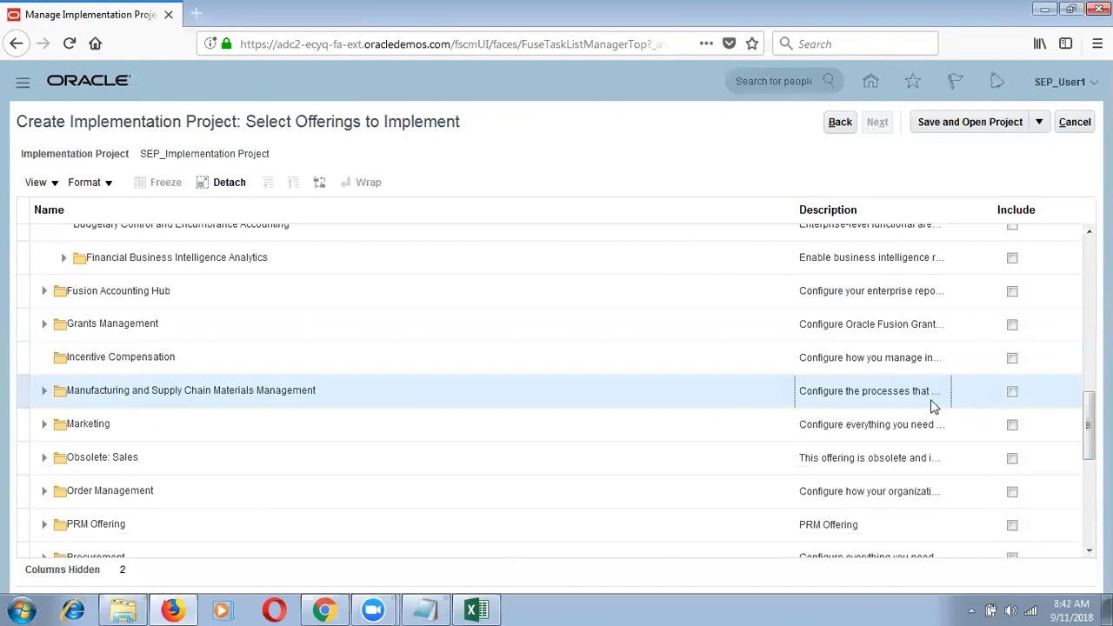
{"action": "left_click", "coordinate": [1012, 392]}
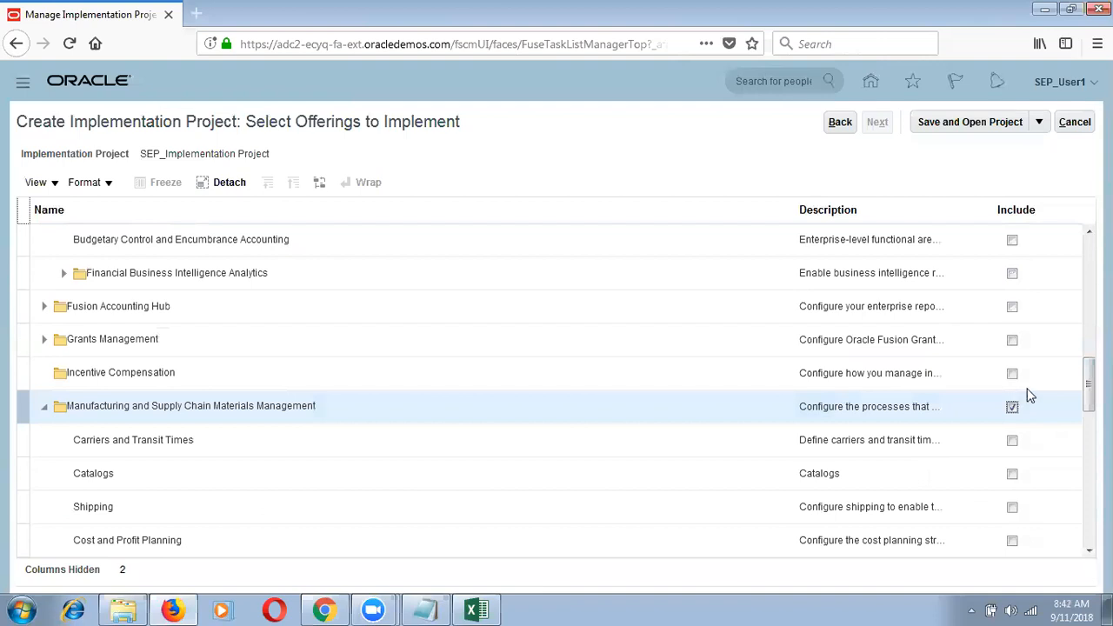
{"action": "scroll", "coordinate": [1029, 345], "scroll_direction": "down", "scroll_amount": 3}
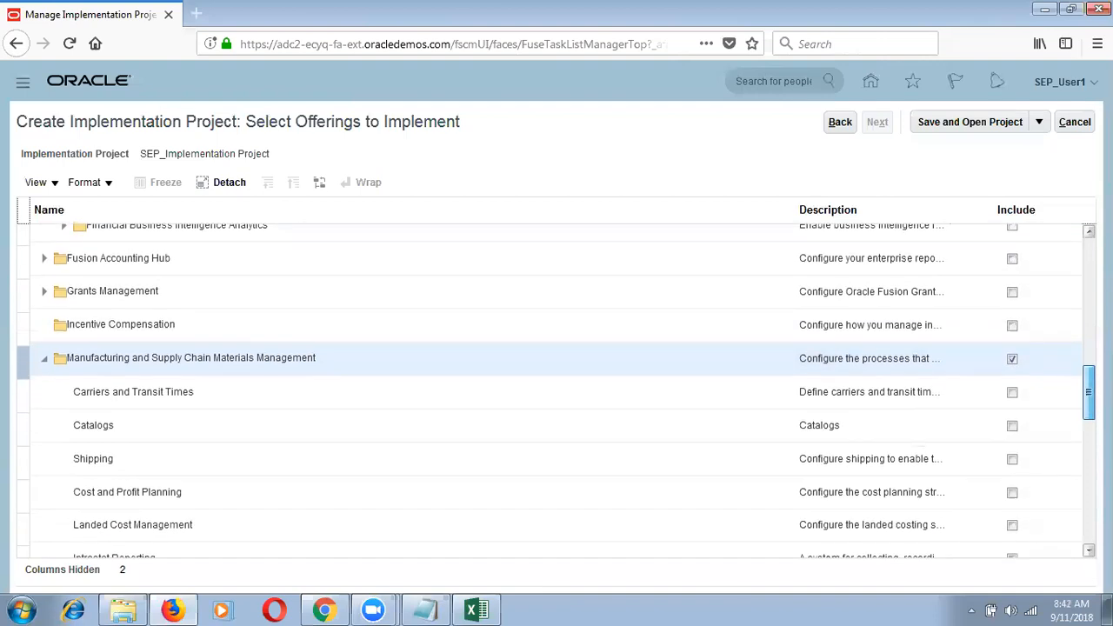
{"action": "left_click", "coordinate": [1012, 333]}
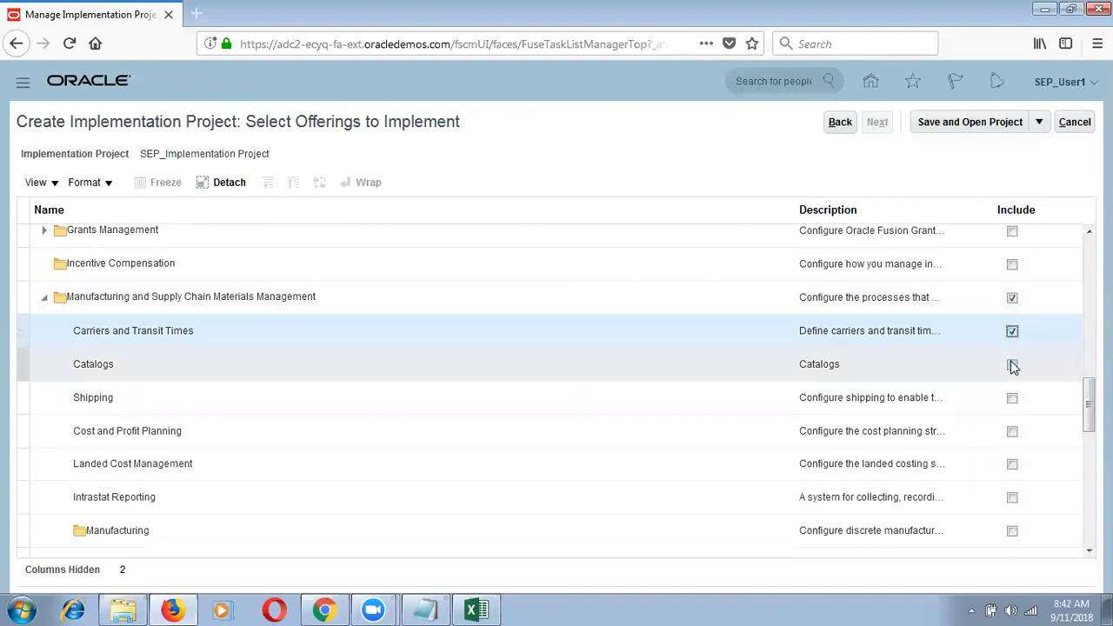
{"action": "left_click", "coordinate": [1012, 366]}
{"action": "left_click", "coordinate": [1013, 398]}
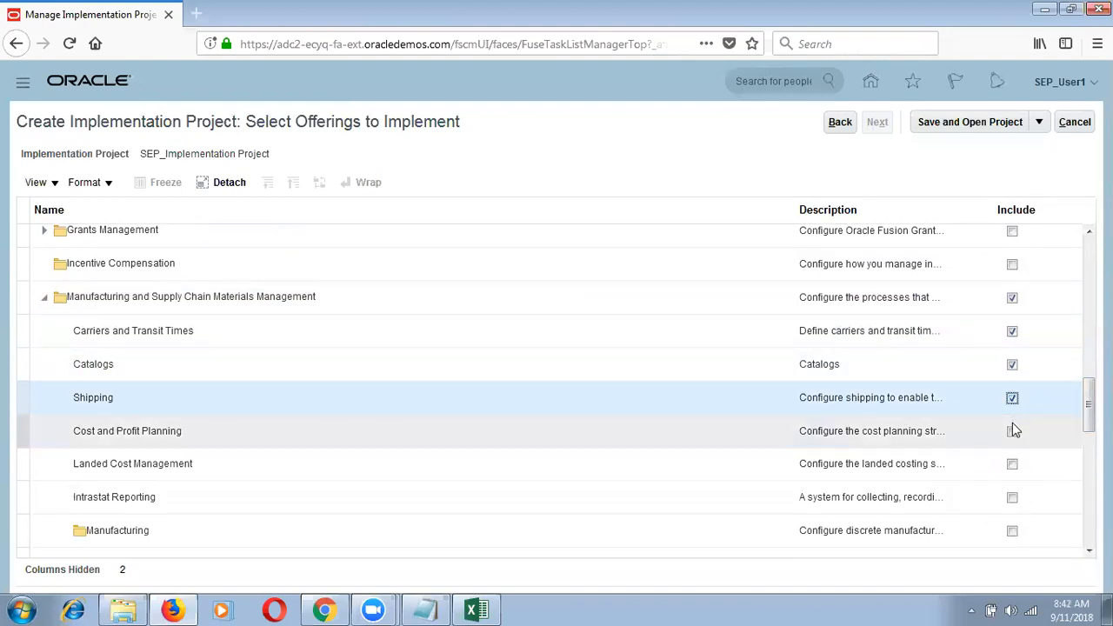
Include Cost and Profit Planning, Landed Cost Management and Manufacturing.
{"action": "left_click", "coordinate": [1012, 432]}
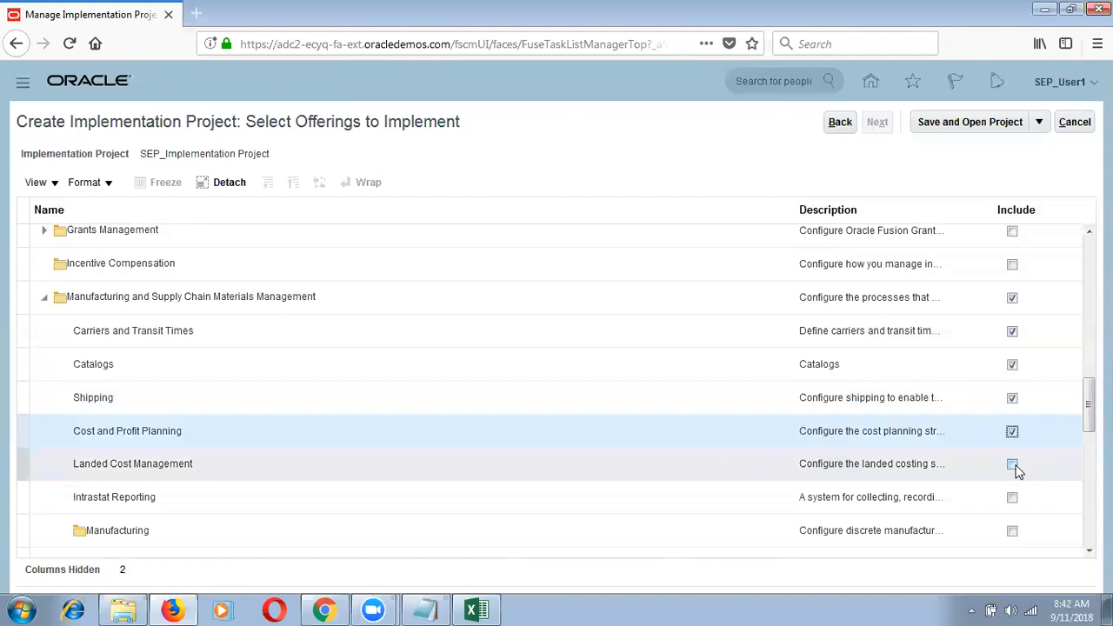
{"action": "left_click", "coordinate": [1012, 465]}
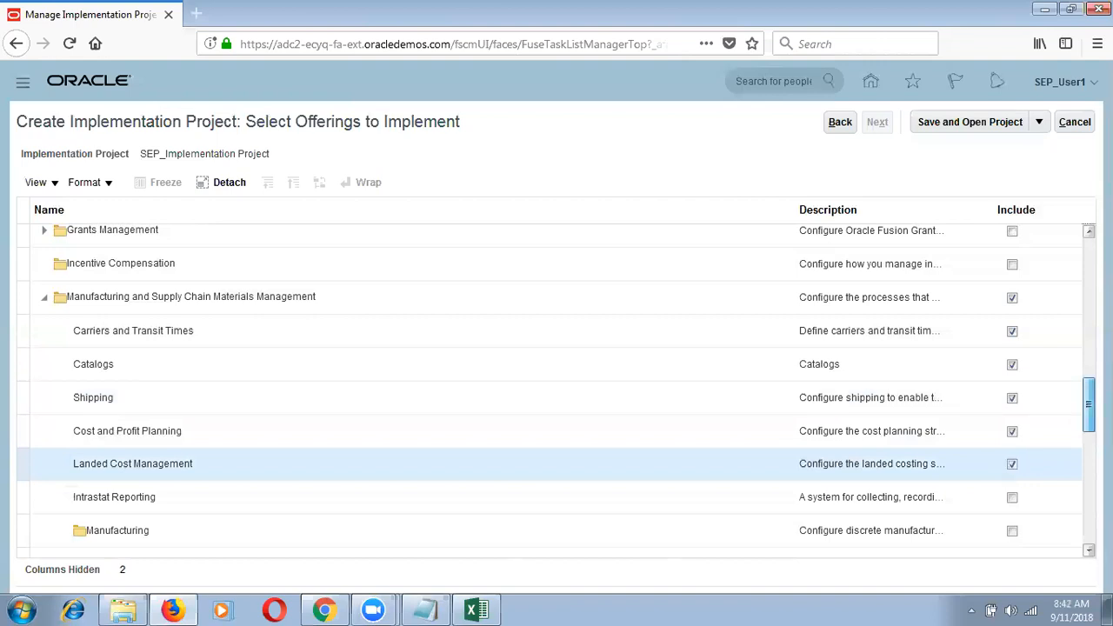
{"action": "scroll", "coordinate": [1023, 300], "scroll_direction": "down", "scroll_amount": 4}
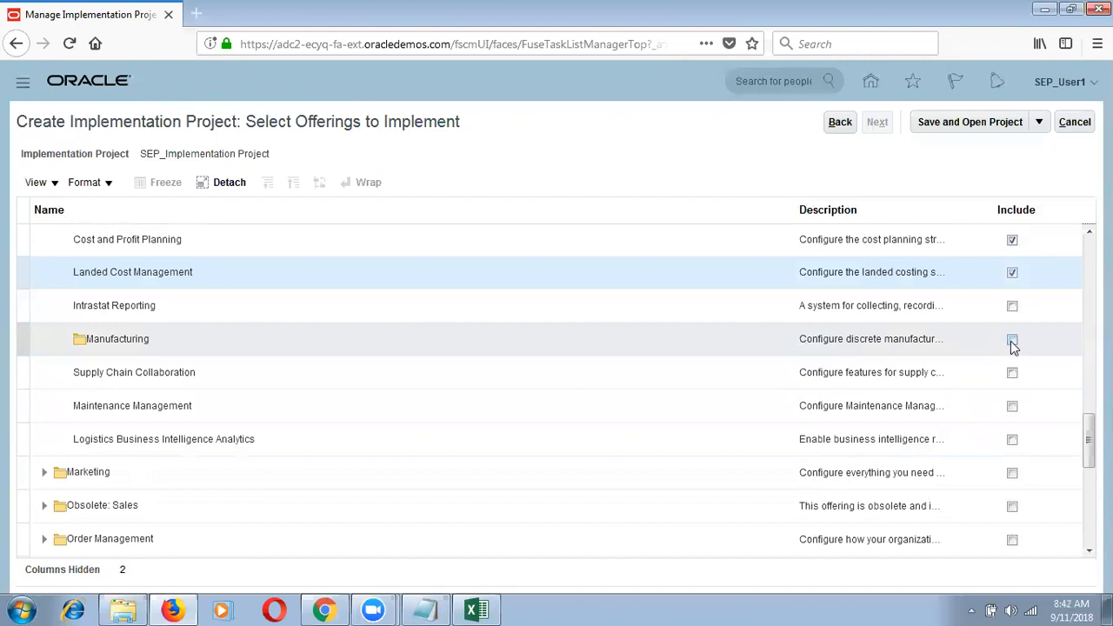
{"action": "left_click", "coordinate": [1012, 340]}
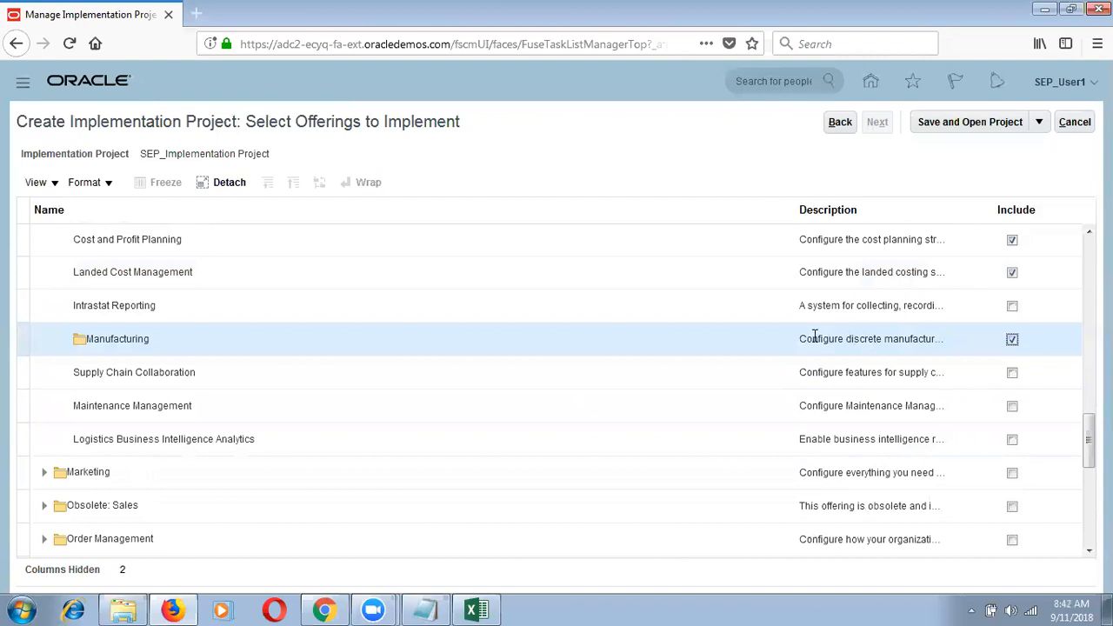
Widen the Description column so more of the offering text shows.
{"action": "left_click_drag", "start_coordinate": [800, 341], "coordinate": [939, 339]}
{"action": "left_click_drag", "start_coordinate": [949, 208], "coordinate": [960, 202]}
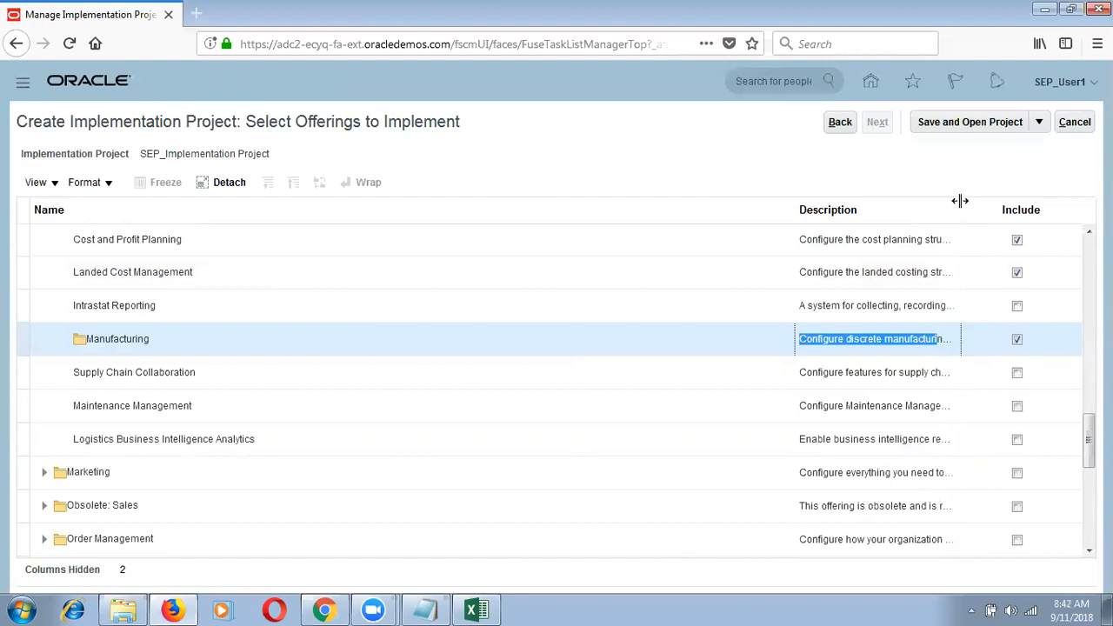
{"action": "left_click", "coordinate": [793, 209]}
{"action": "left_click_drag", "start_coordinate": [793, 209], "coordinate": [739, 214]}
{"action": "left_click", "coordinate": [903, 336]}
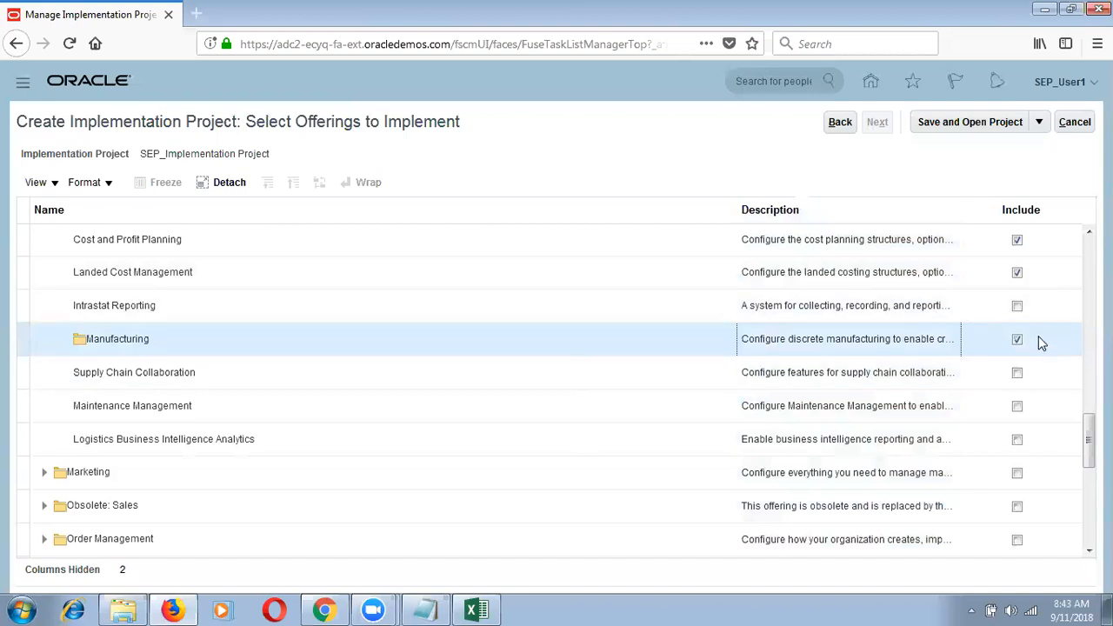
{"action": "left_click_drag", "start_coordinate": [1087, 439], "coordinate": [1088, 468]}
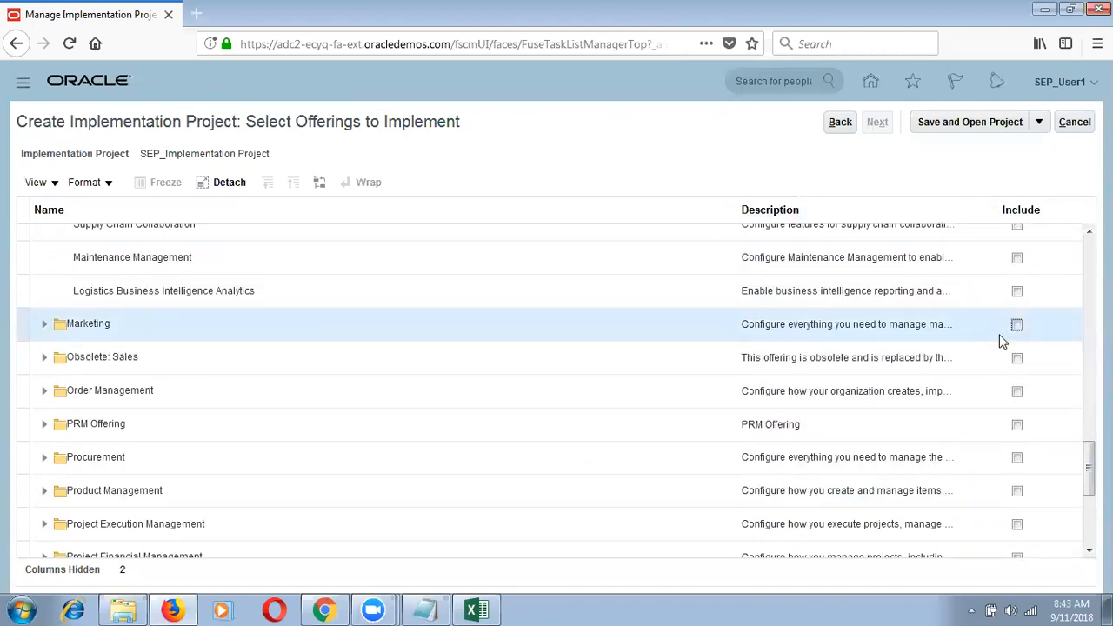
Include Order Management with Pricing, Order Management and Logistics Business Intelligence Analytics.
{"action": "left_click", "coordinate": [943, 403]}
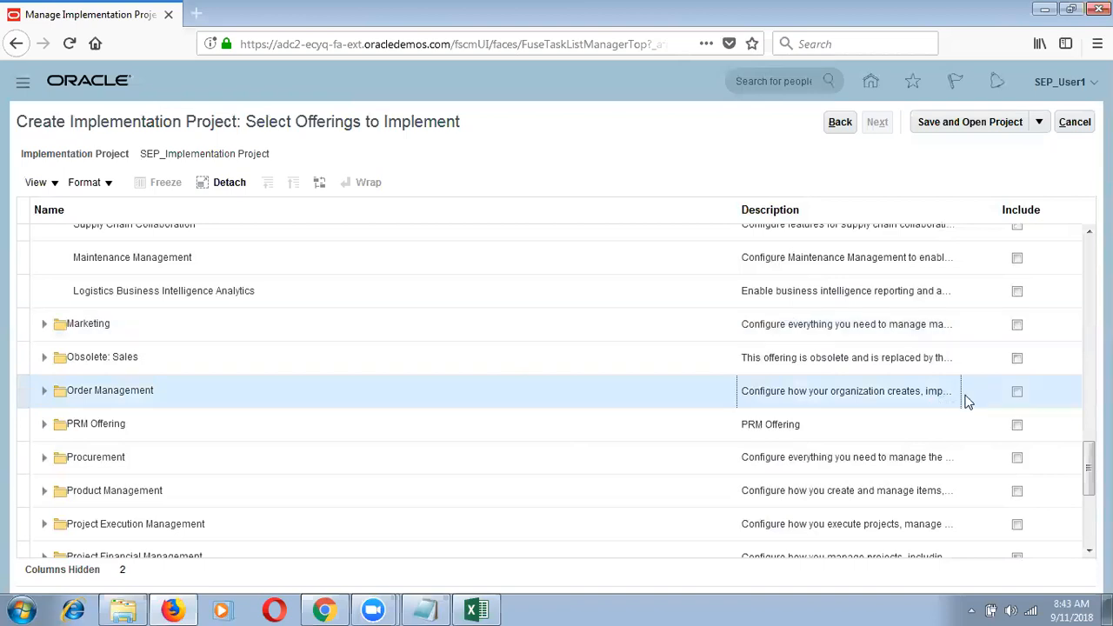
{"action": "left_click", "coordinate": [1016, 391]}
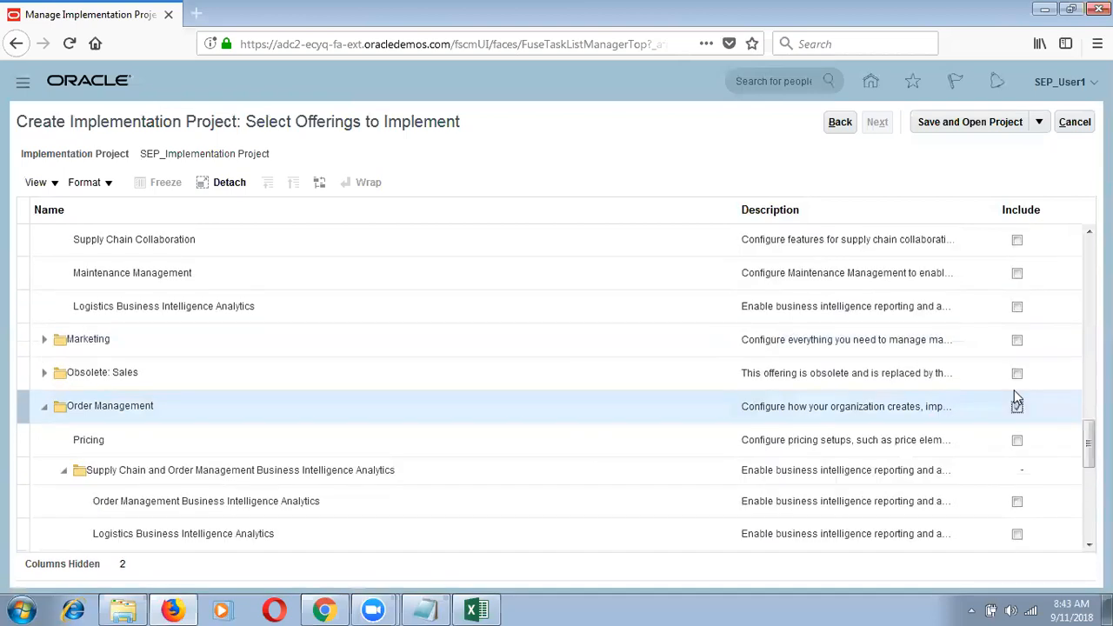
{"action": "left_click", "coordinate": [1017, 442]}
{"action": "left_click", "coordinate": [1017, 441]}
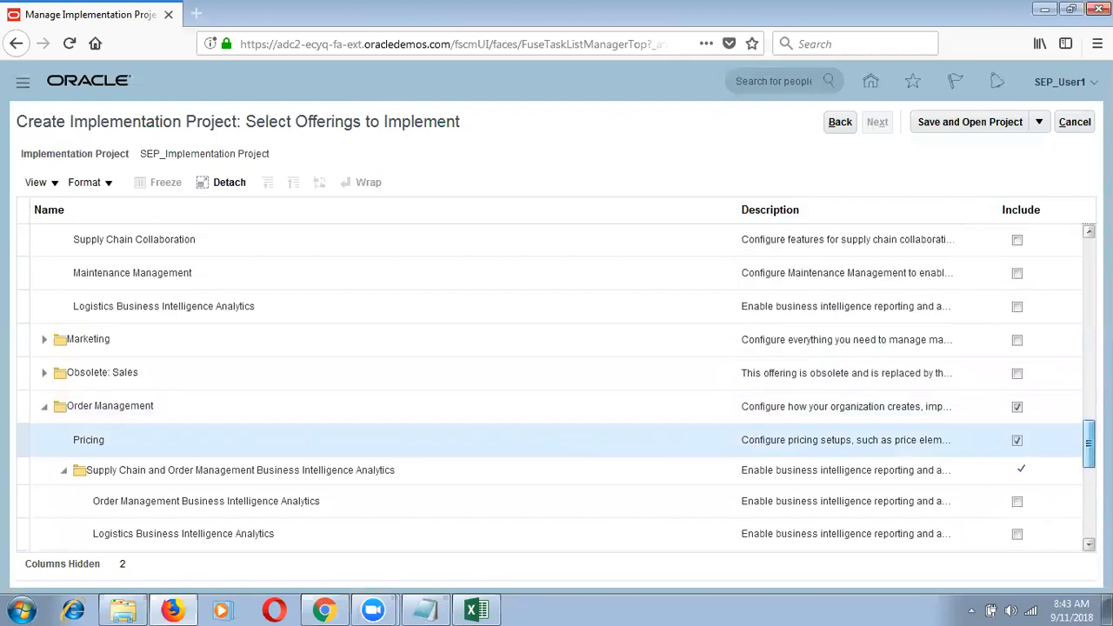
{"action": "scroll", "coordinate": [931, 322], "scroll_direction": "down", "scroll_amount": 5}
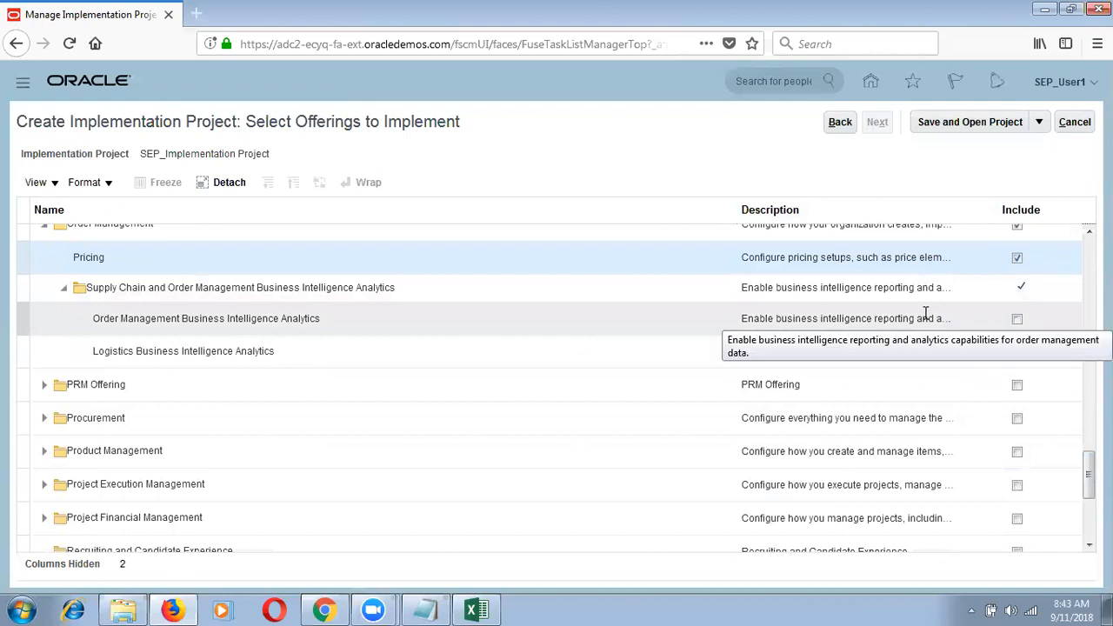
{"action": "left_click", "coordinate": [1017, 319]}
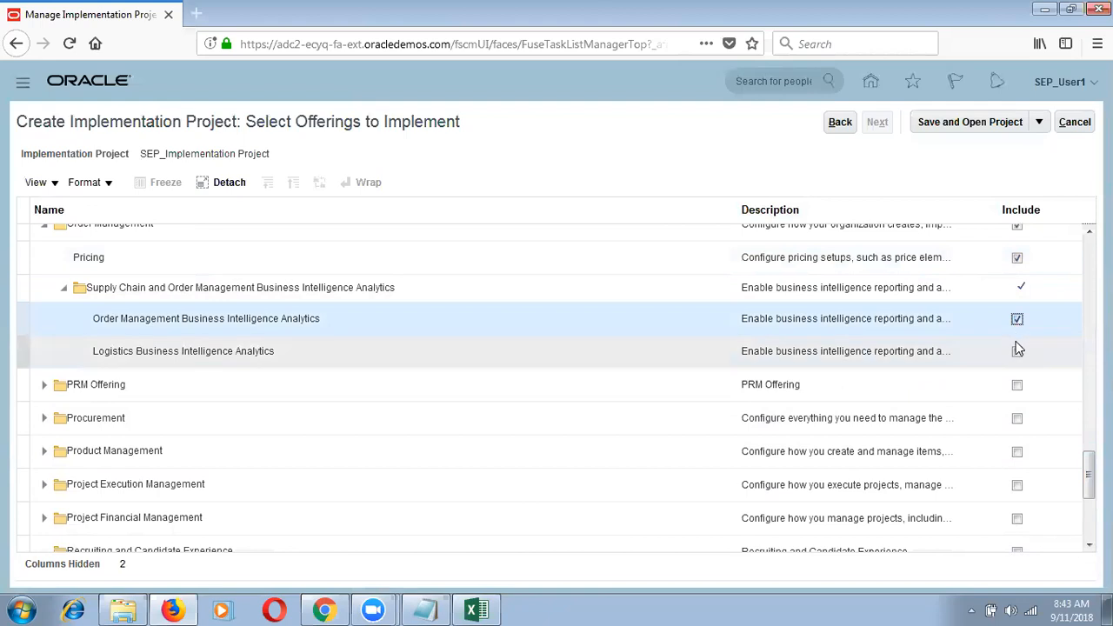
{"action": "left_click", "coordinate": [1017, 351]}
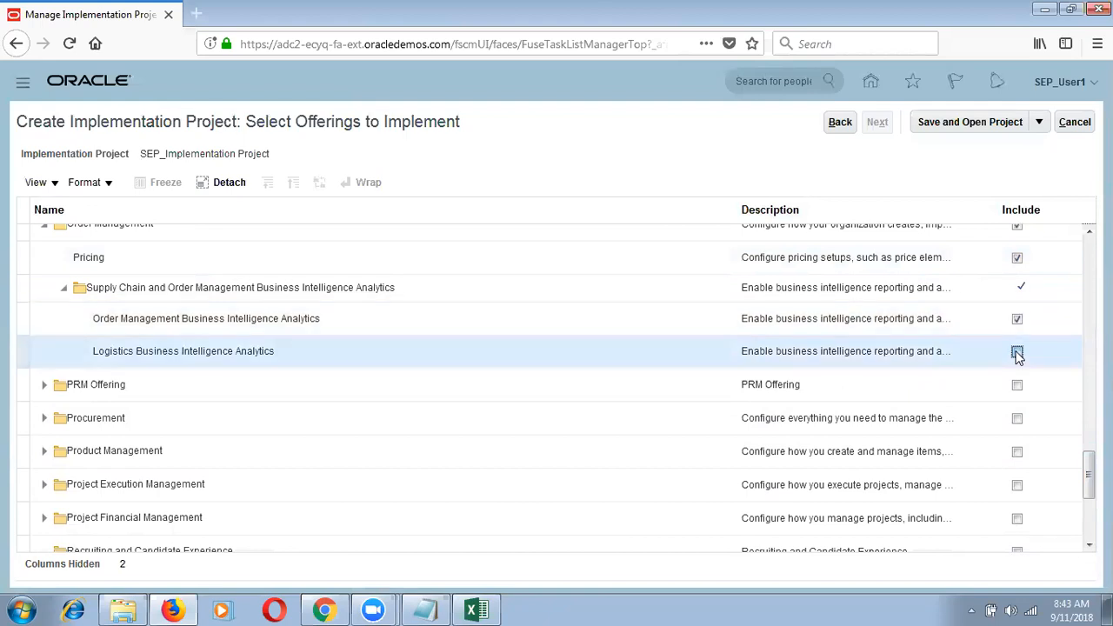
Include the Procurement offering in the project.
{"action": "left_click", "coordinate": [869, 379]}
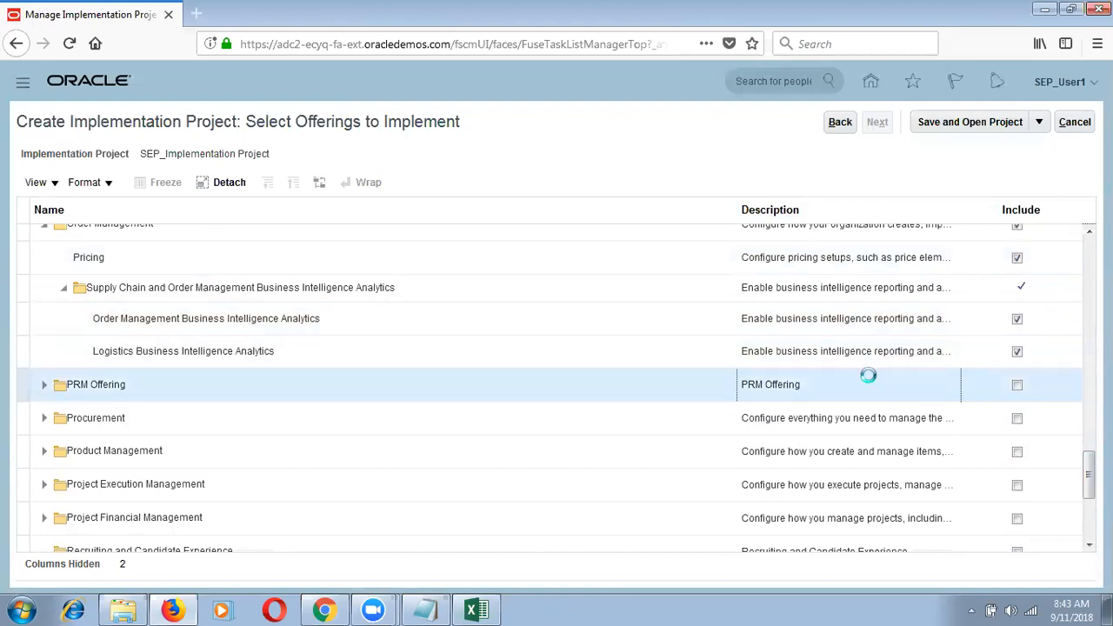
{"action": "left_click", "coordinate": [848, 422]}
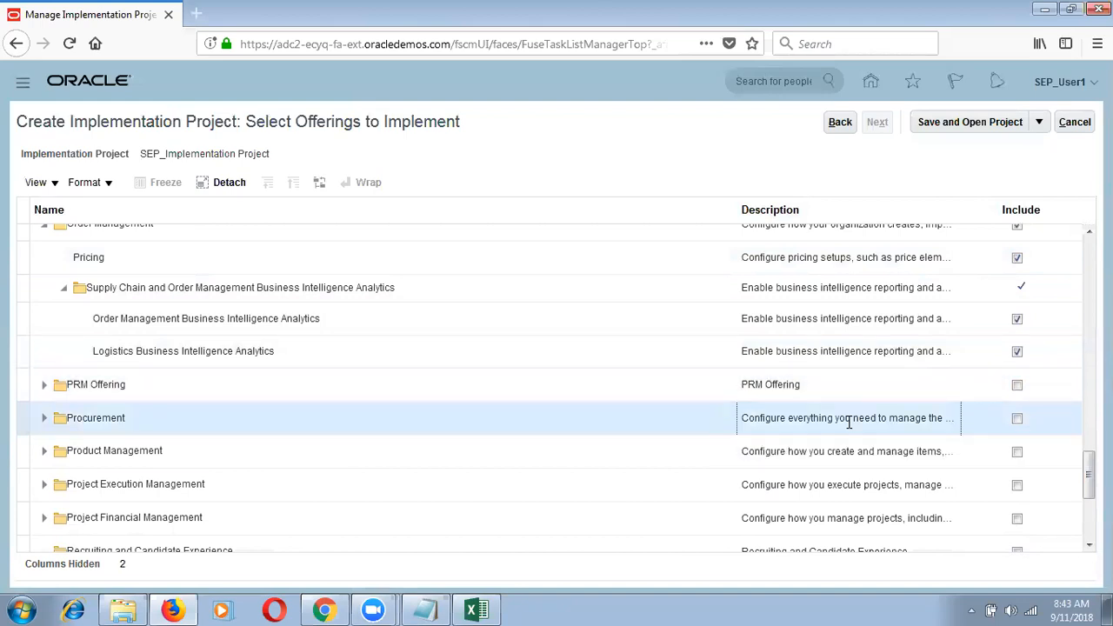
{"action": "left_click", "coordinate": [1018, 421]}
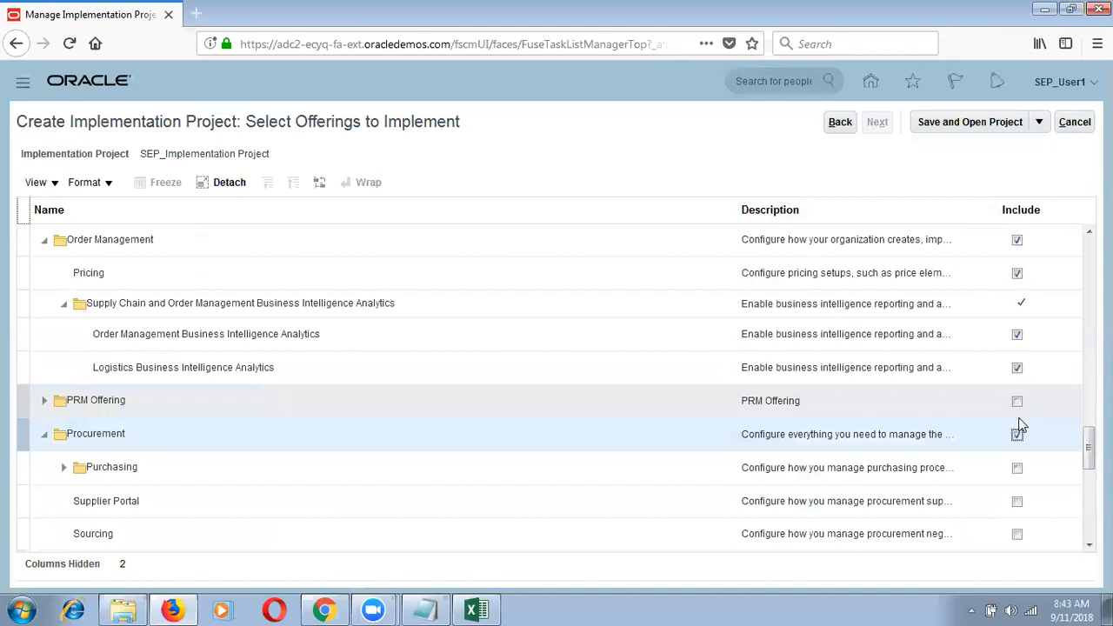
Include Purchasing, Self Service Procurement, Supplier Invoice Processing, Supplier Portal, Sourcing and Supplier Qualification.
{"action": "left_click_drag", "start_coordinate": [1088, 448], "coordinate": [1089, 467]}
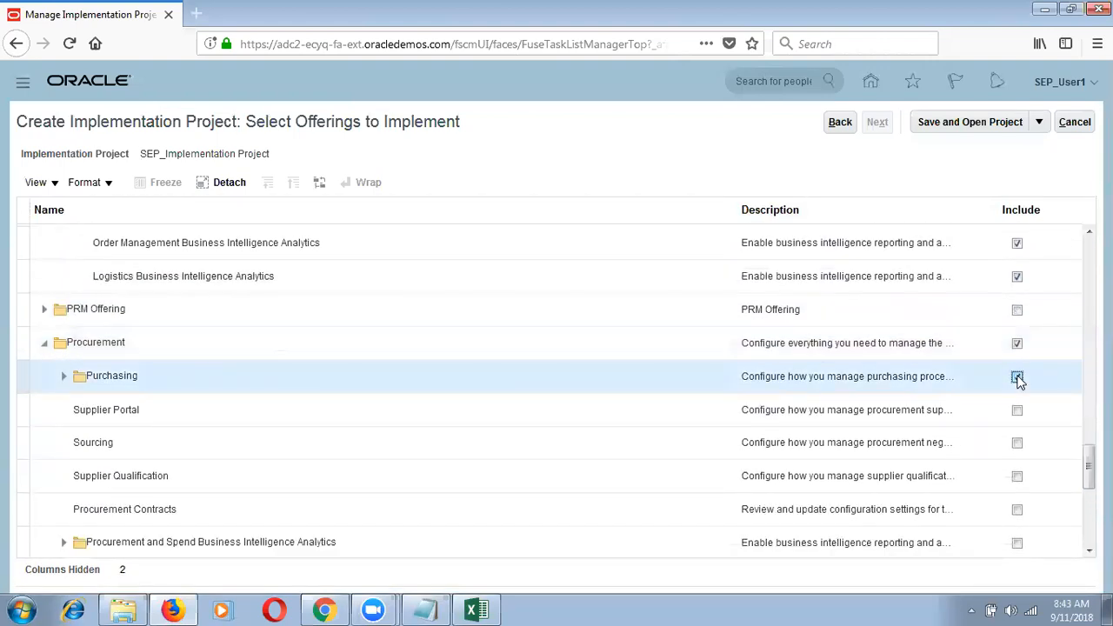
{"action": "left_click", "coordinate": [1017, 377]}
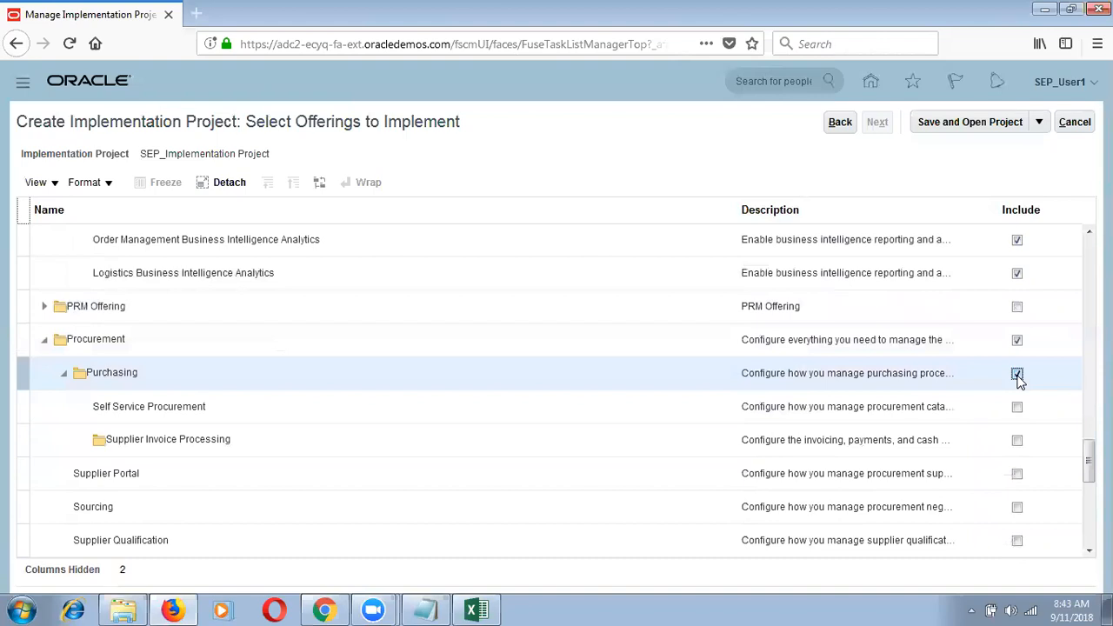
{"action": "left_click", "coordinate": [1017, 408]}
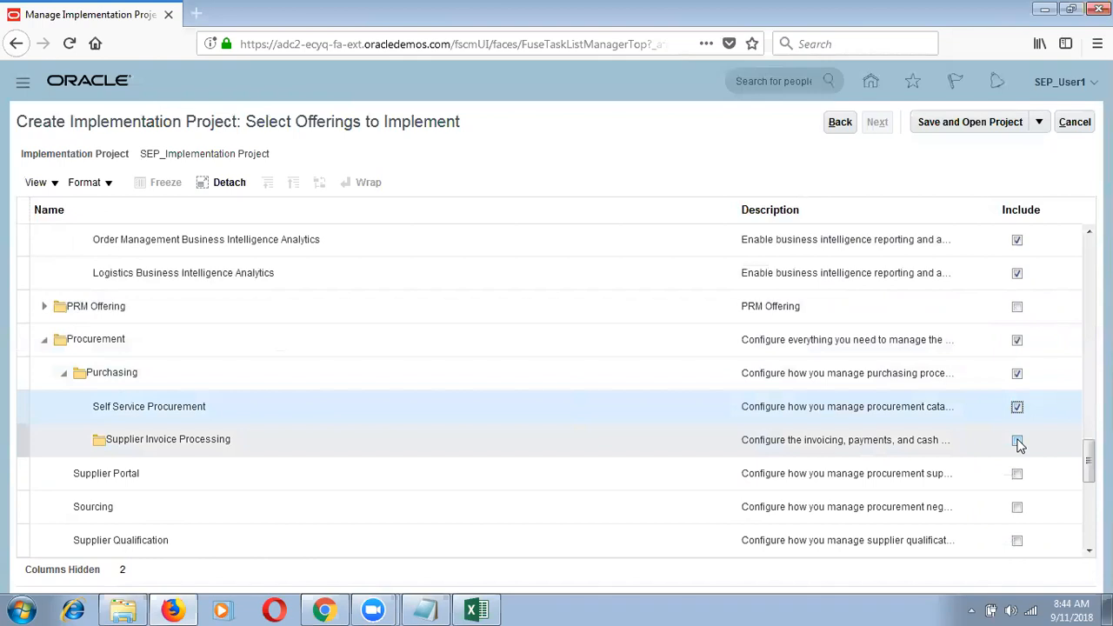
{"action": "left_click", "coordinate": [1017, 442]}
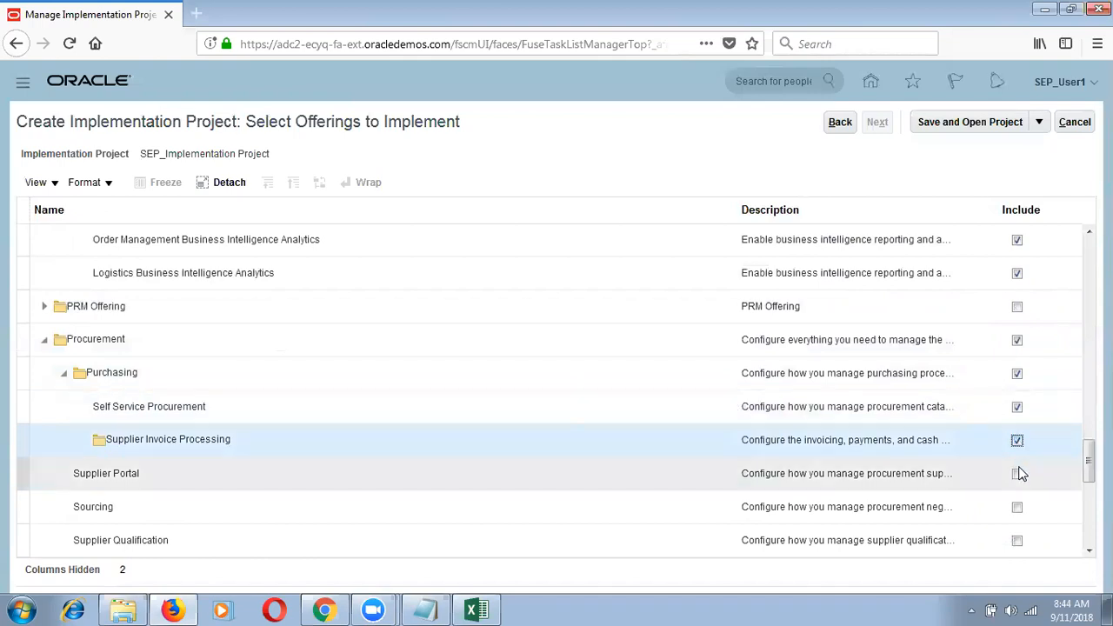
{"action": "left_click", "coordinate": [1017, 474]}
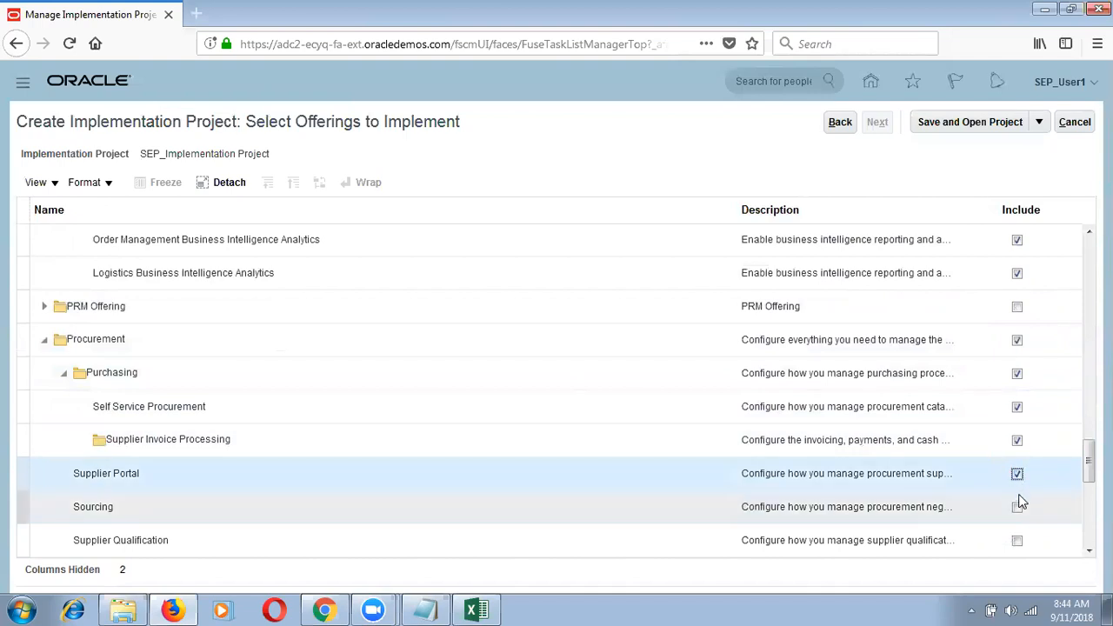
{"action": "left_click", "coordinate": [1018, 508]}
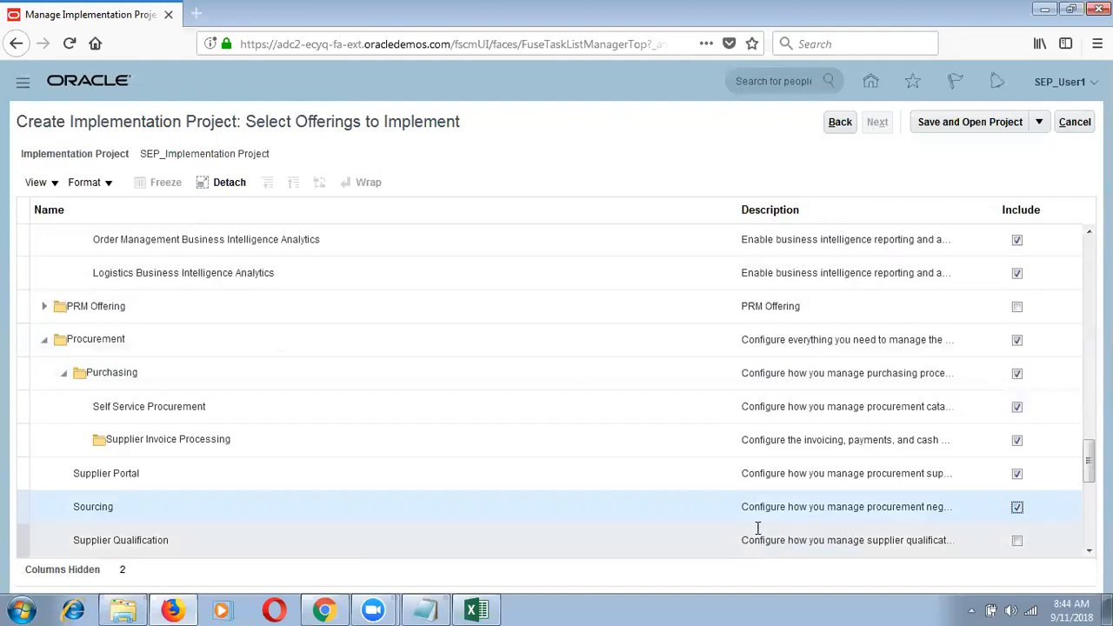
{"action": "left_click", "coordinate": [1016, 540]}
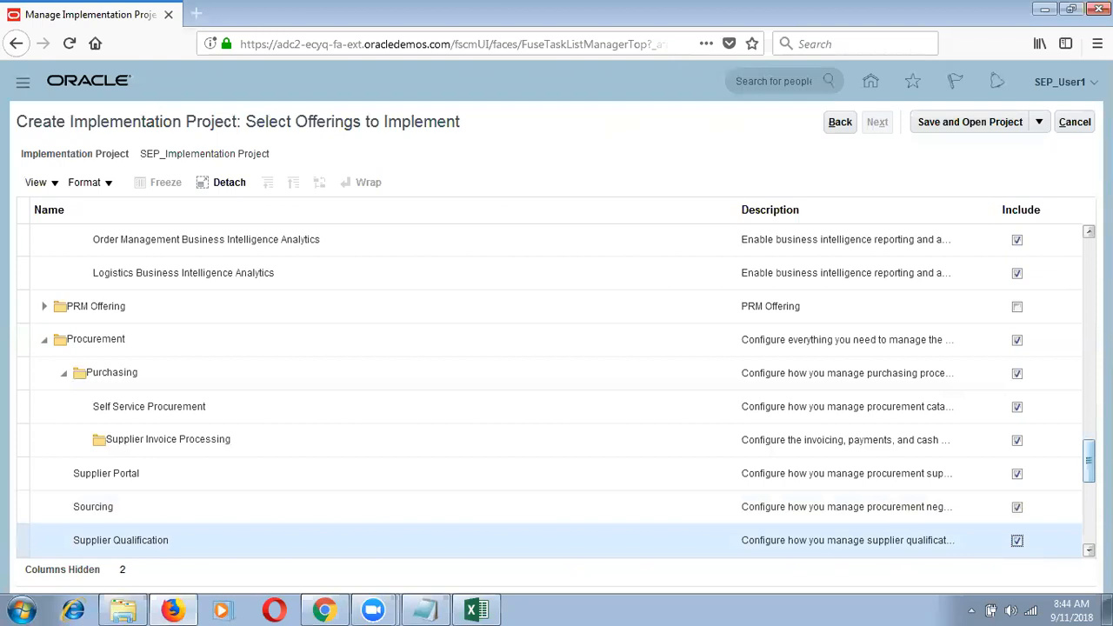
Include Procurement Contracts, the Procurement, Spend and Sourcing BI Analytics, and Product Management.
{"action": "scroll", "coordinate": [556, 391], "scroll_direction": "down", "scroll_amount": 3}
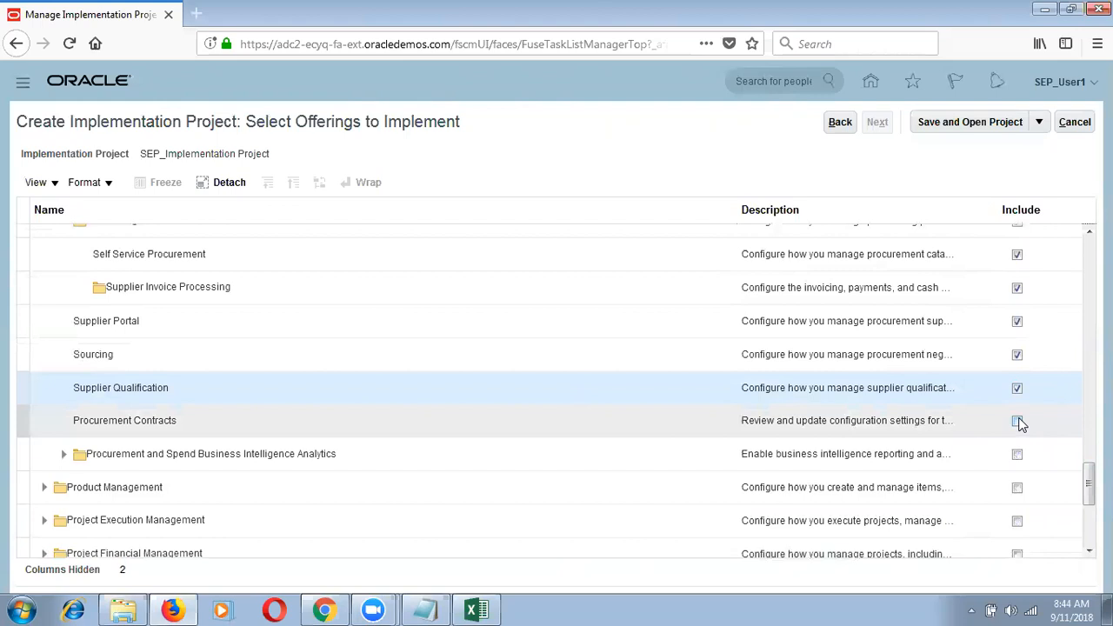
{"action": "left_click", "coordinate": [1018, 421]}
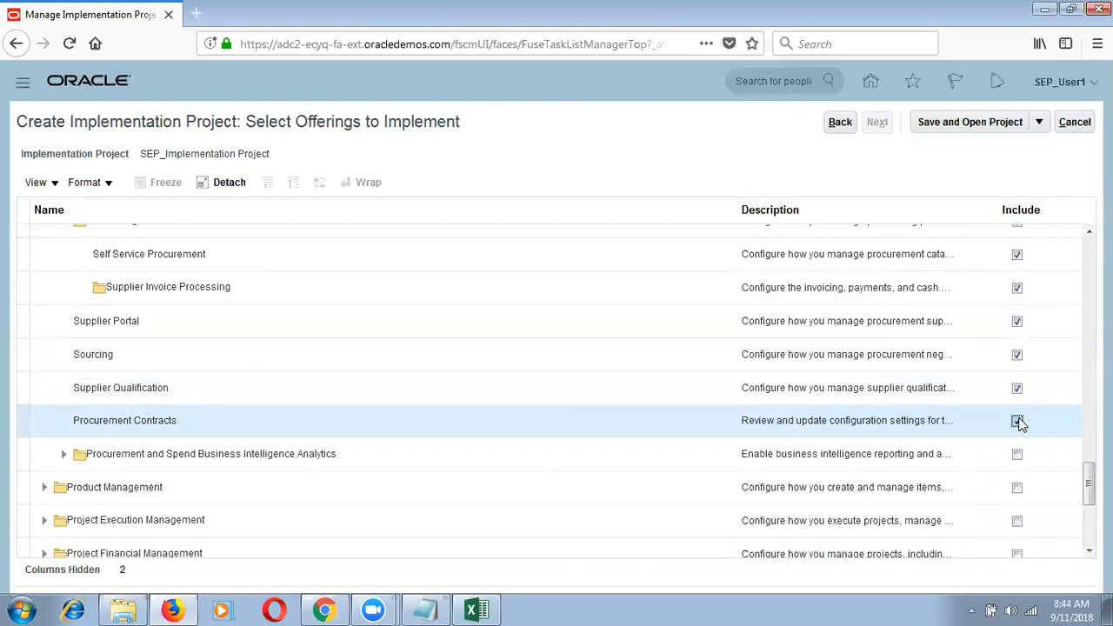
{"action": "left_click", "coordinate": [1017, 456]}
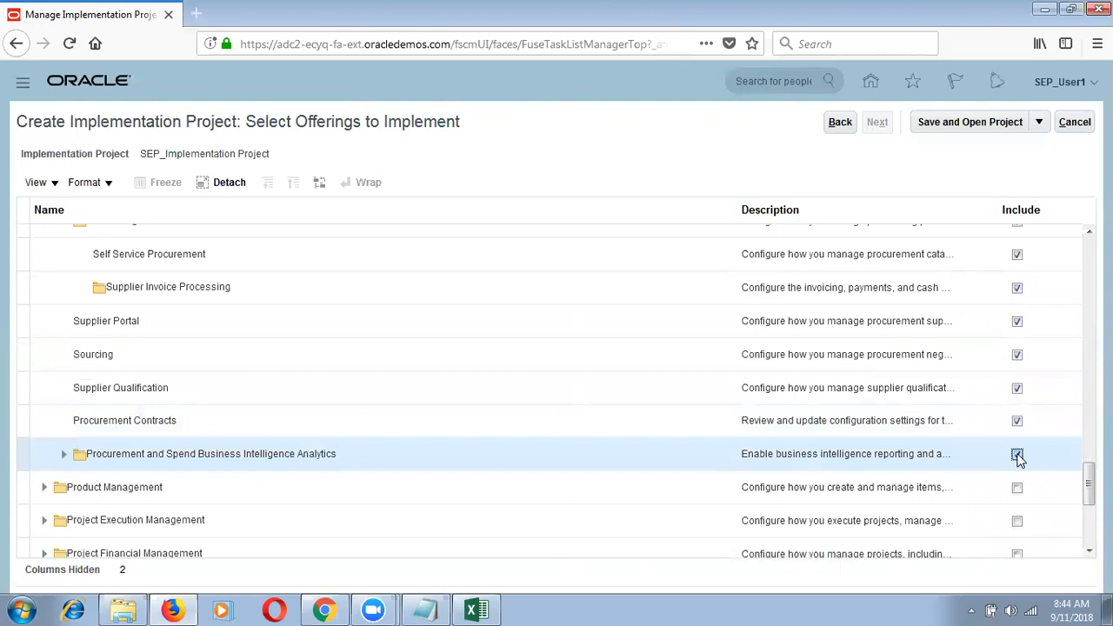
{"action": "left_click", "coordinate": [1017, 507]}
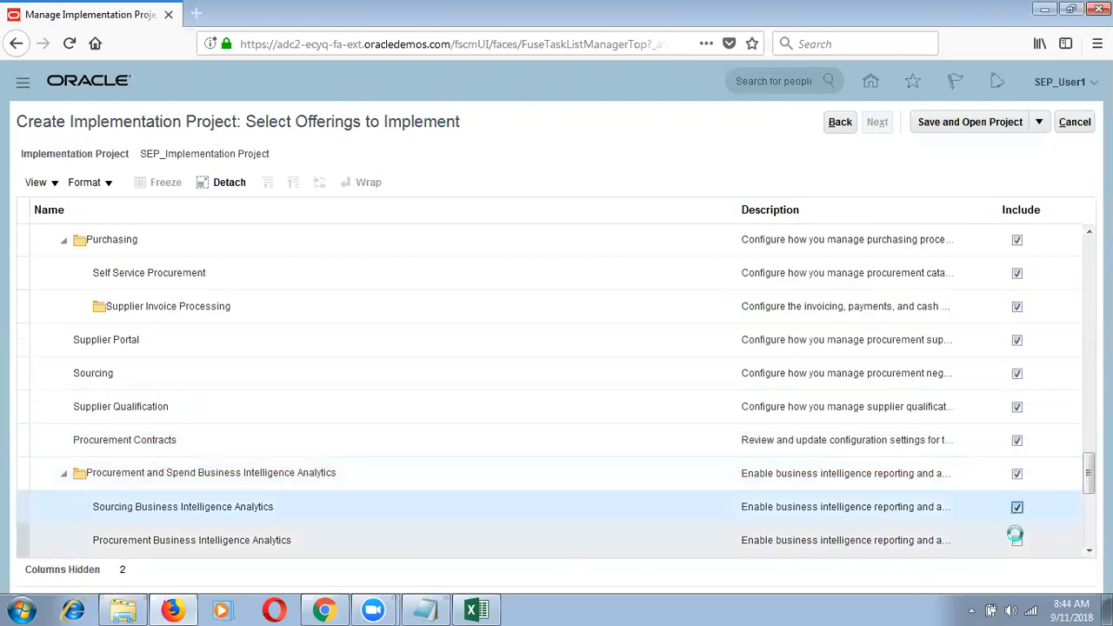
{"action": "left_click", "coordinate": [1016, 540]}
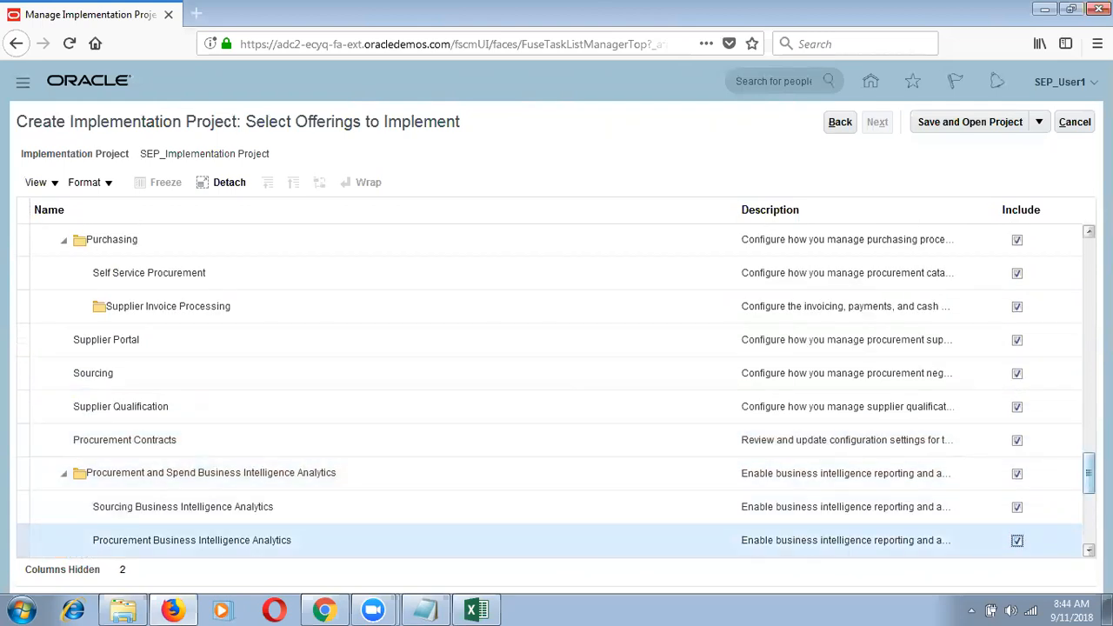
{"action": "scroll", "coordinate": [1016, 522], "scroll_direction": "down", "scroll_amount": 5}
{"action": "left_click", "coordinate": [1016, 338]}
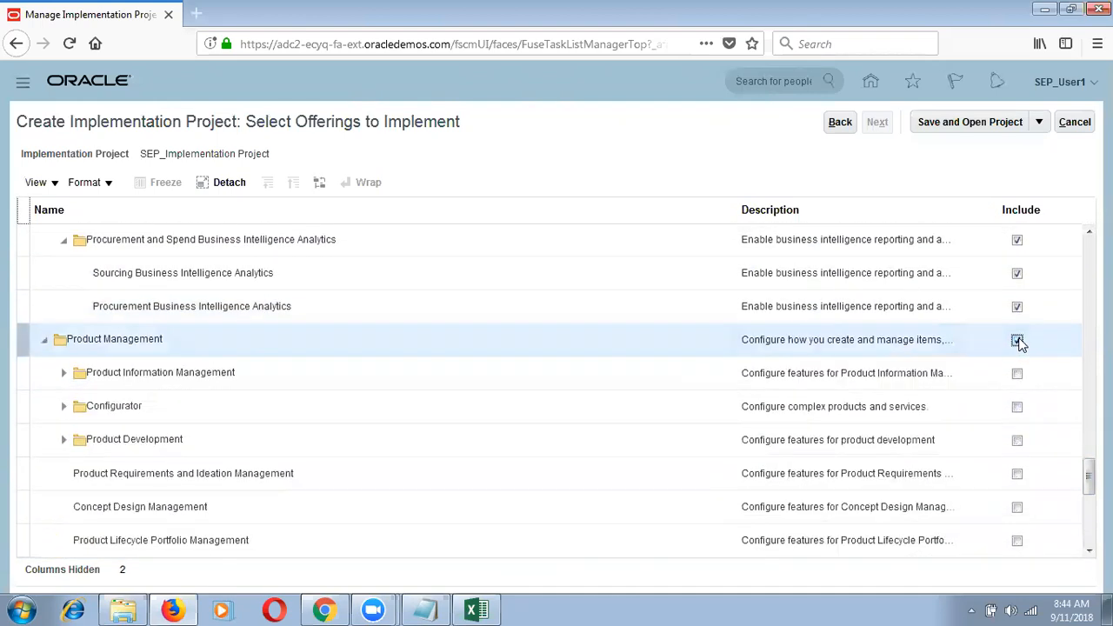
Include Product Information Management, Item and Catalog Management and its children through Advanced Catalogs.
{"action": "left_click", "coordinate": [1016, 374]}
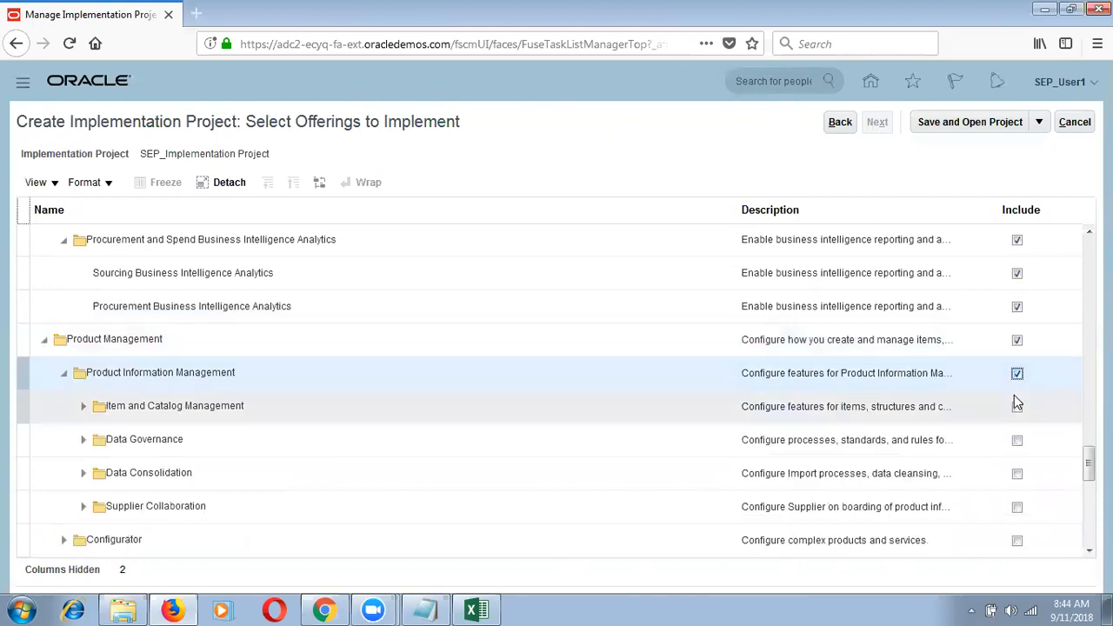
{"action": "left_click", "coordinate": [1017, 406]}
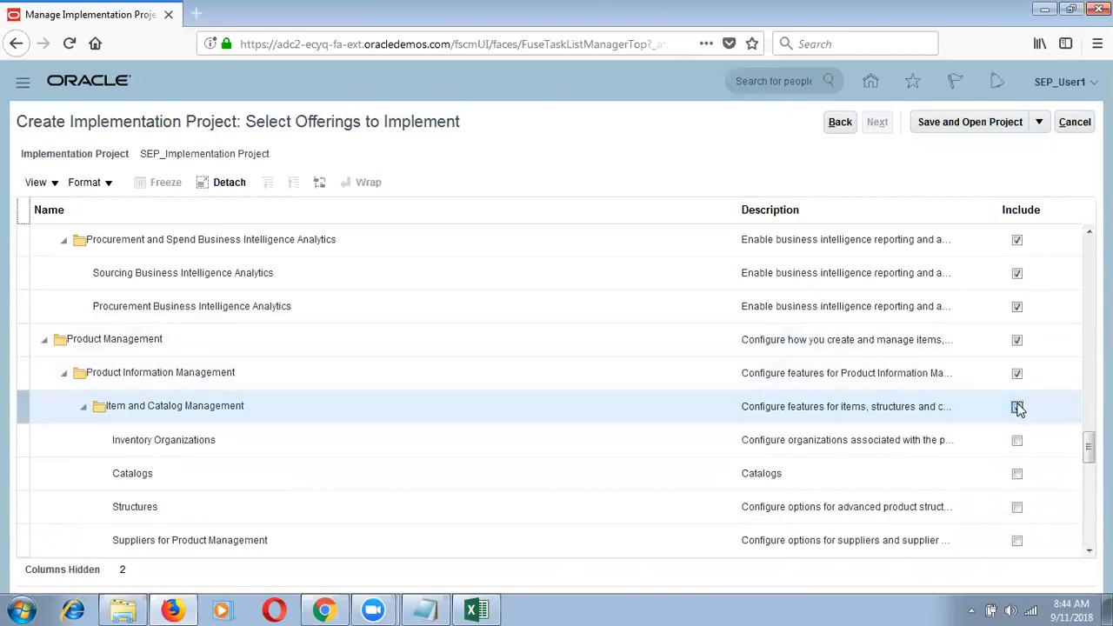
{"action": "left_click", "coordinate": [1017, 441]}
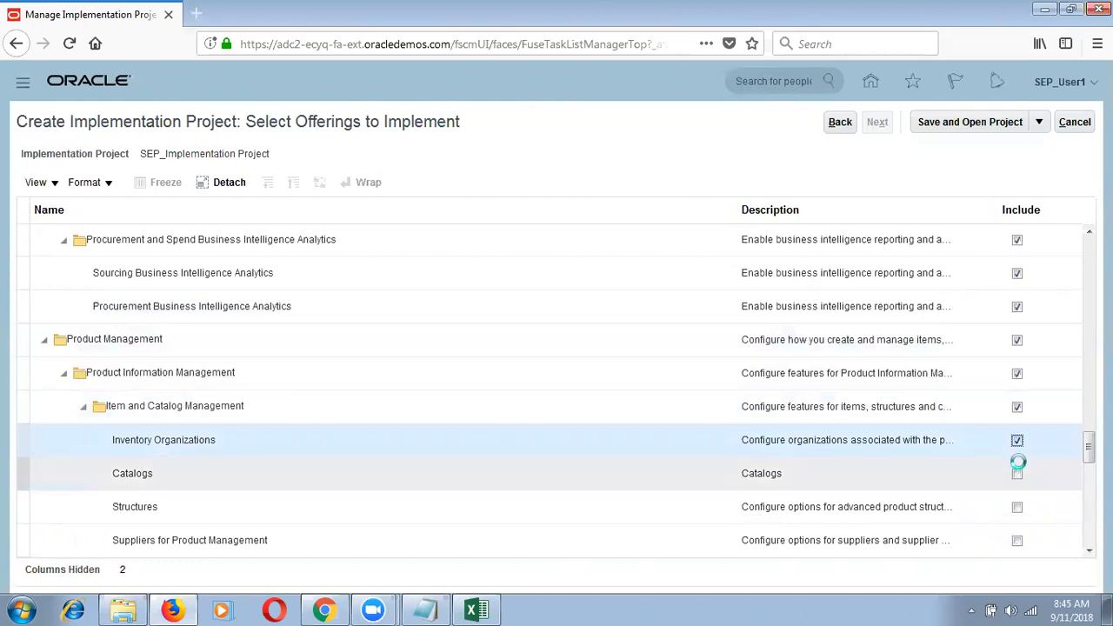
{"action": "left_click", "coordinate": [1018, 475]}
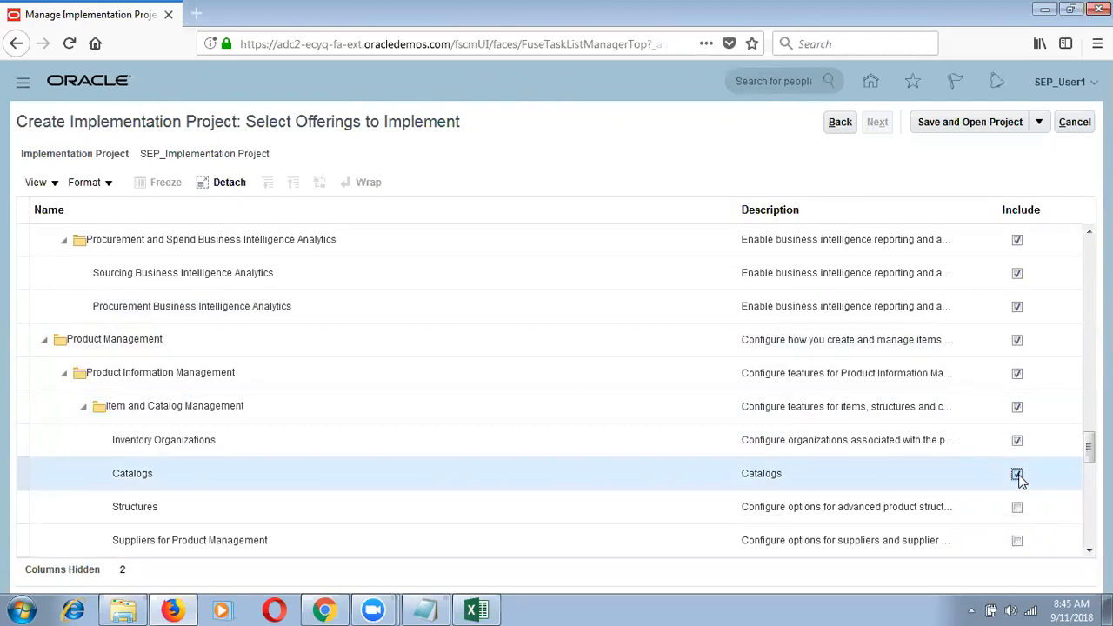
{"action": "left_click", "coordinate": [1018, 508]}
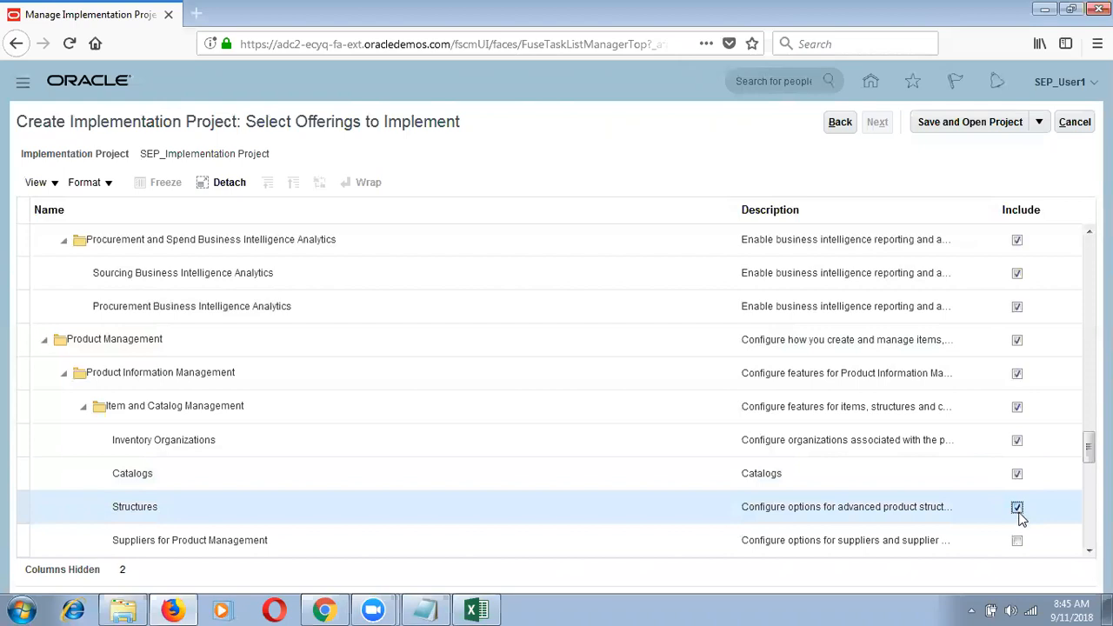
{"action": "left_click", "coordinate": [1018, 541]}
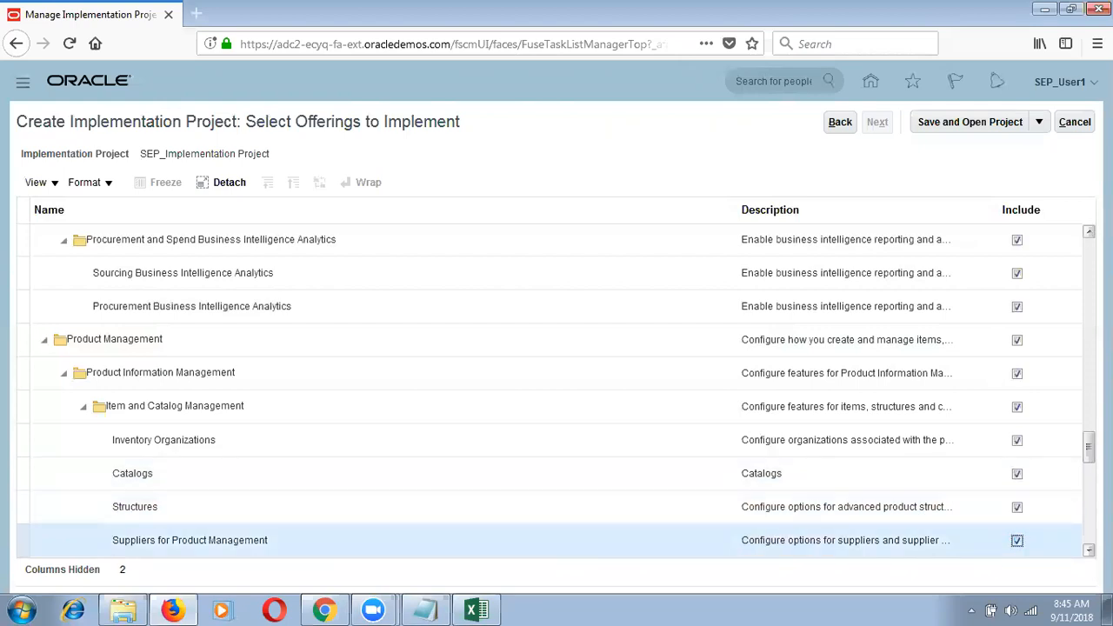
{"action": "scroll", "coordinate": [1022, 360], "scroll_direction": "down", "scroll_amount": 5}
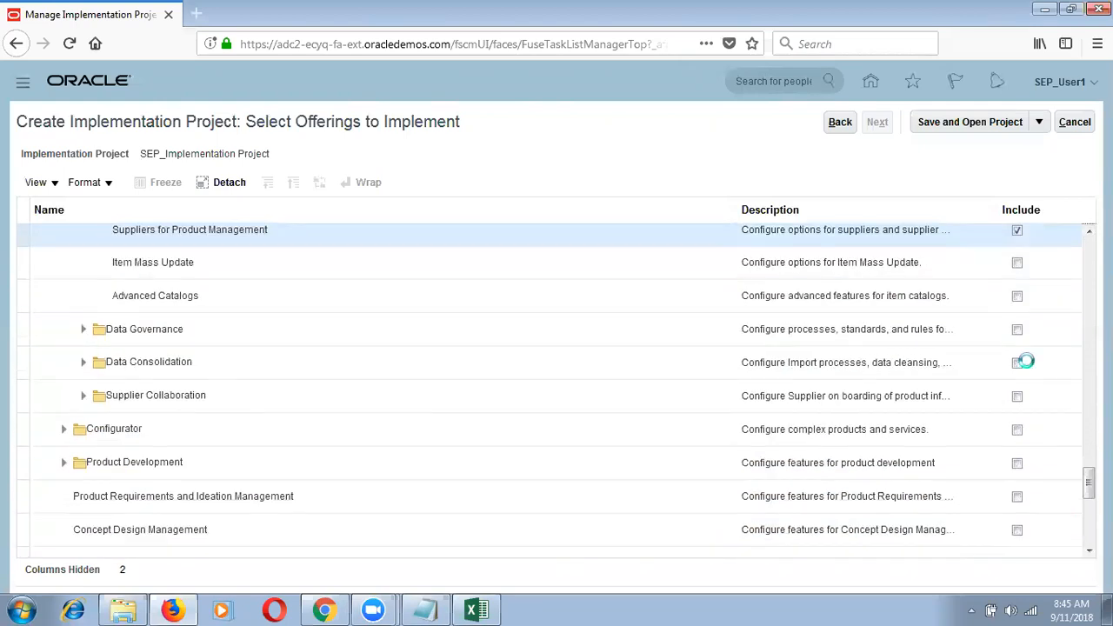
{"action": "left_click", "coordinate": [1017, 263]}
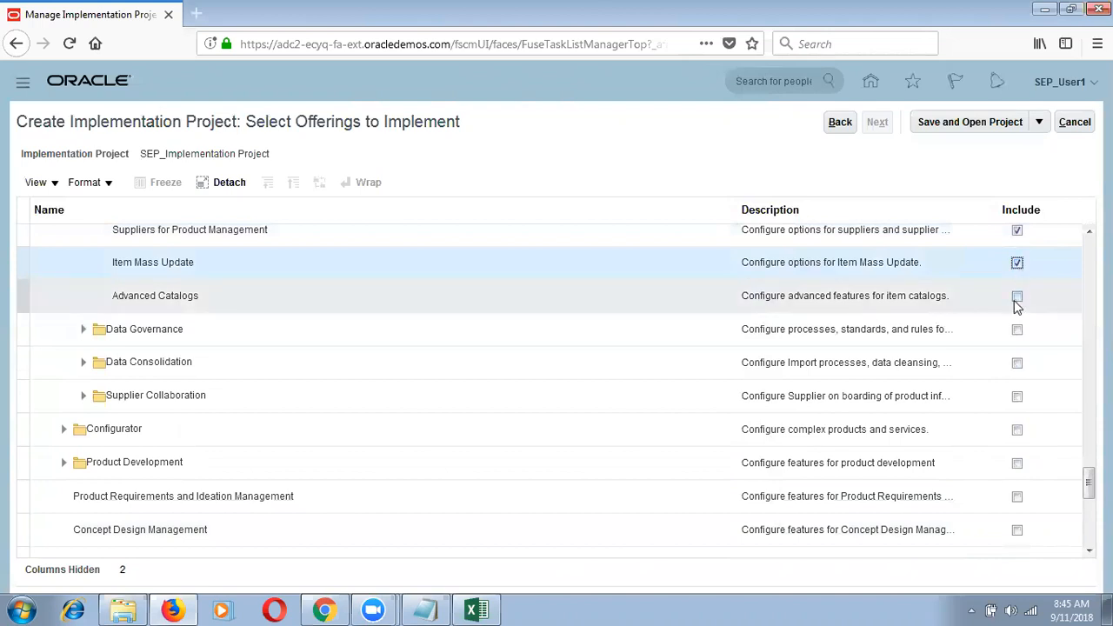
{"action": "left_click", "coordinate": [1018, 296]}
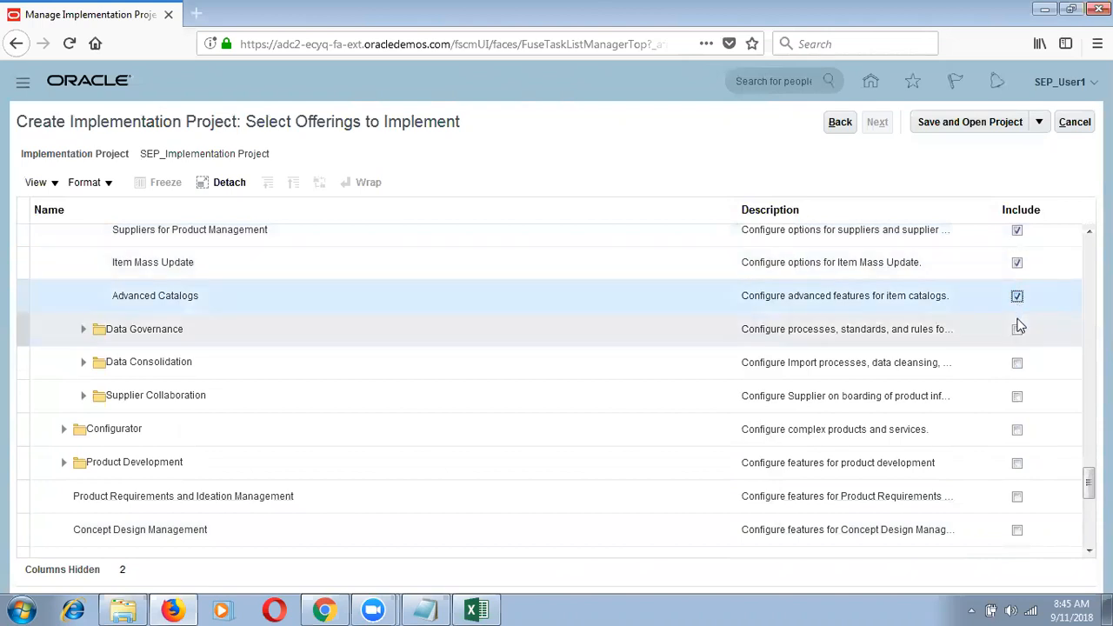
Include Data Governance with New Item Requests, Change Orders, Product Rules, Data Quality Rules and Audit Trail.
{"action": "left_click", "coordinate": [1017, 330]}
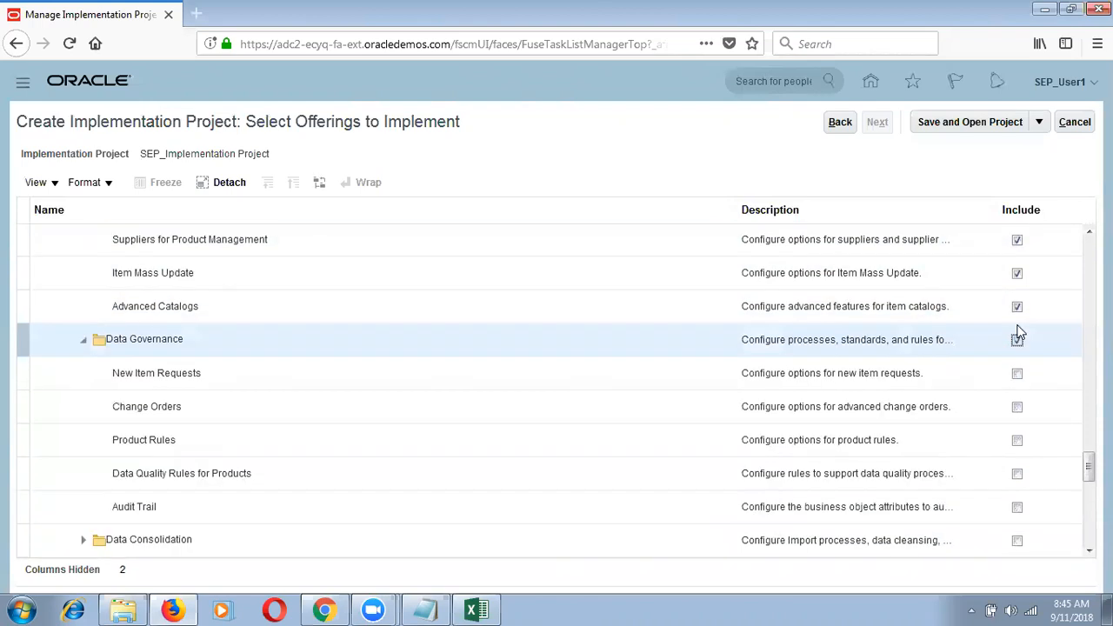
{"action": "left_click", "coordinate": [1017, 374]}
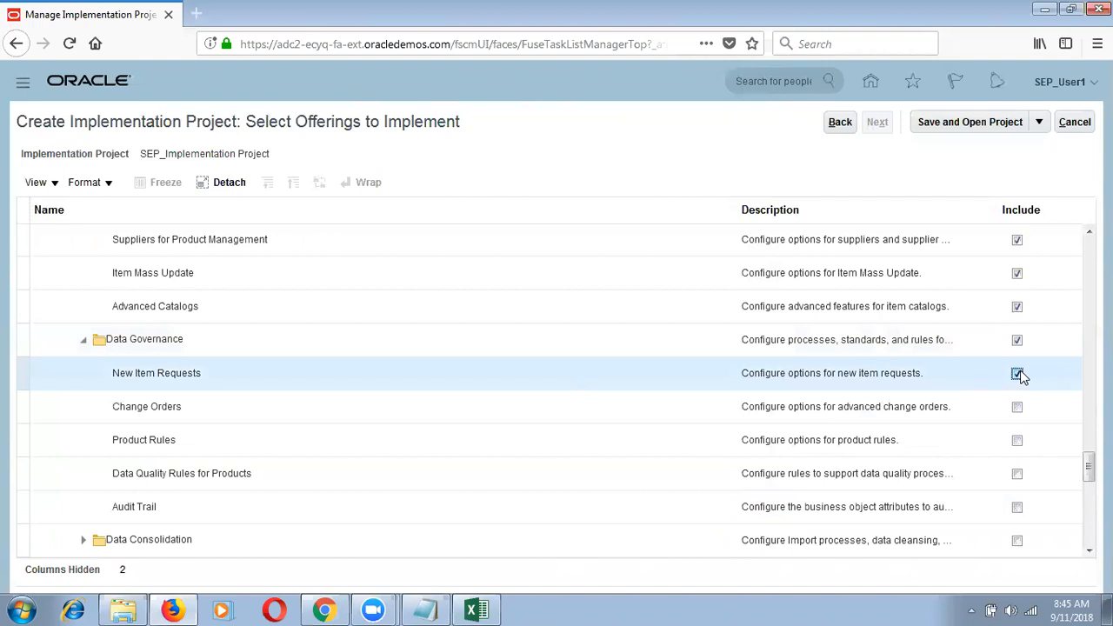
{"action": "left_click", "coordinate": [1017, 407]}
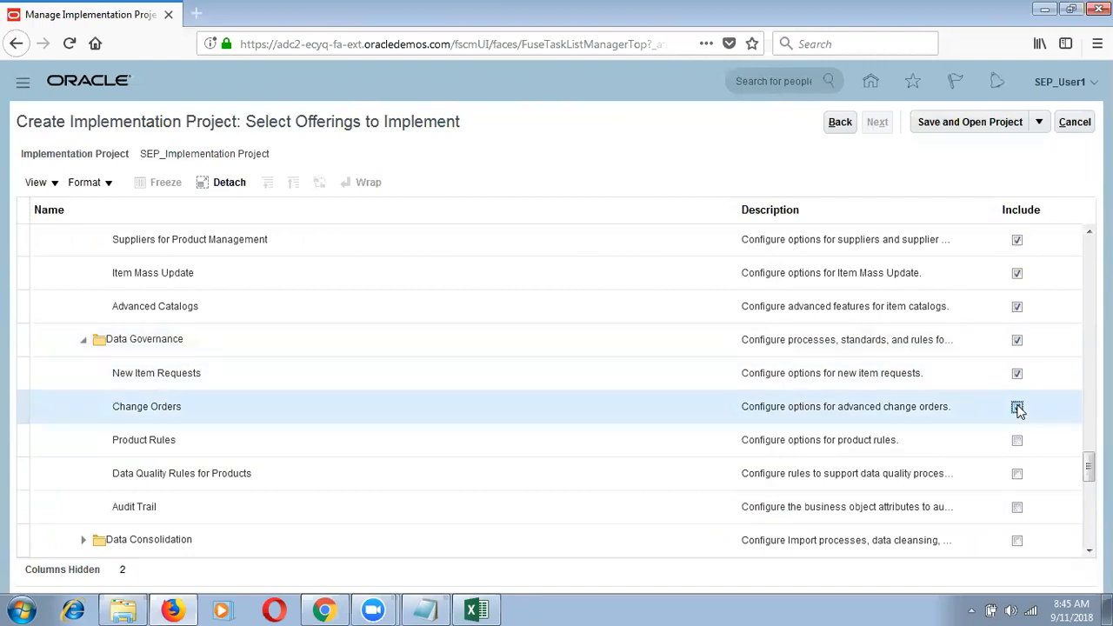
{"action": "left_click", "coordinate": [1017, 439]}
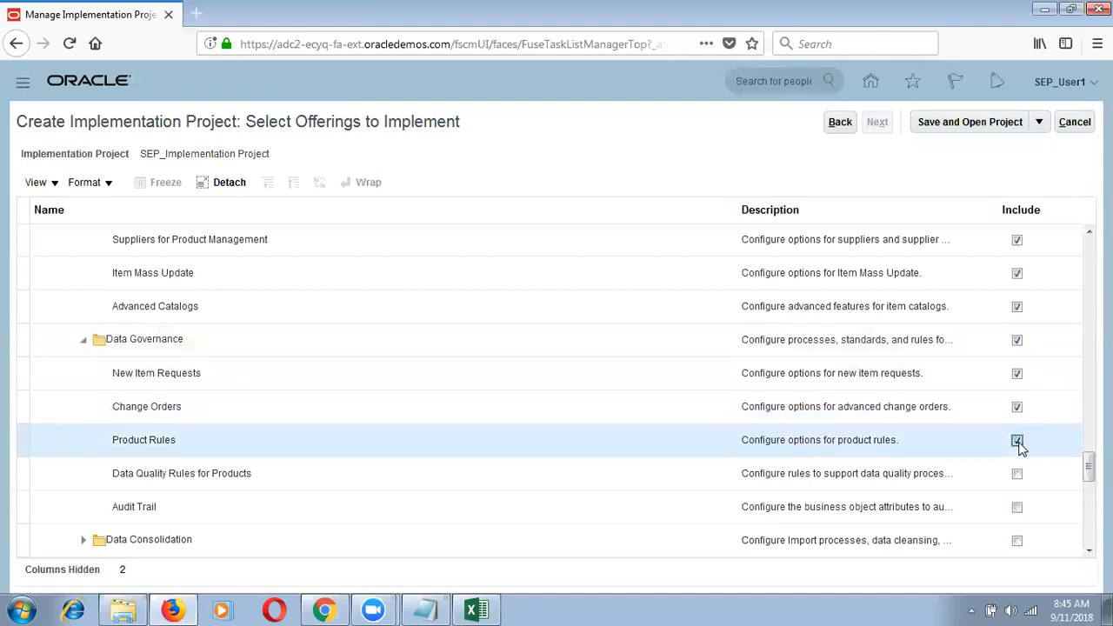
{"action": "left_click", "coordinate": [1018, 473]}
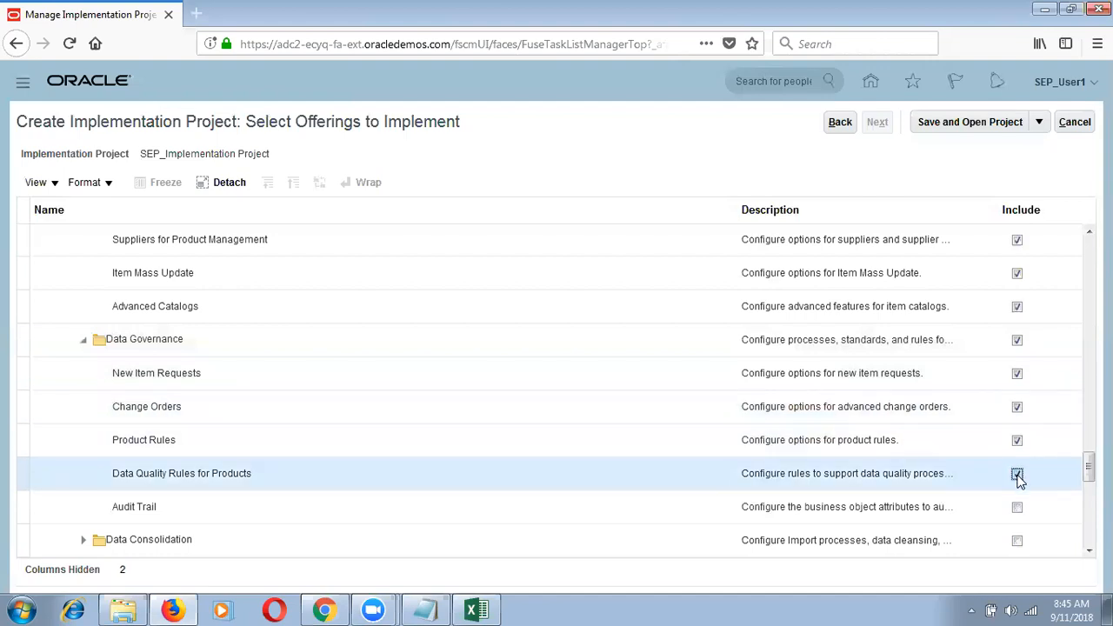
{"action": "left_click", "coordinate": [1017, 506]}
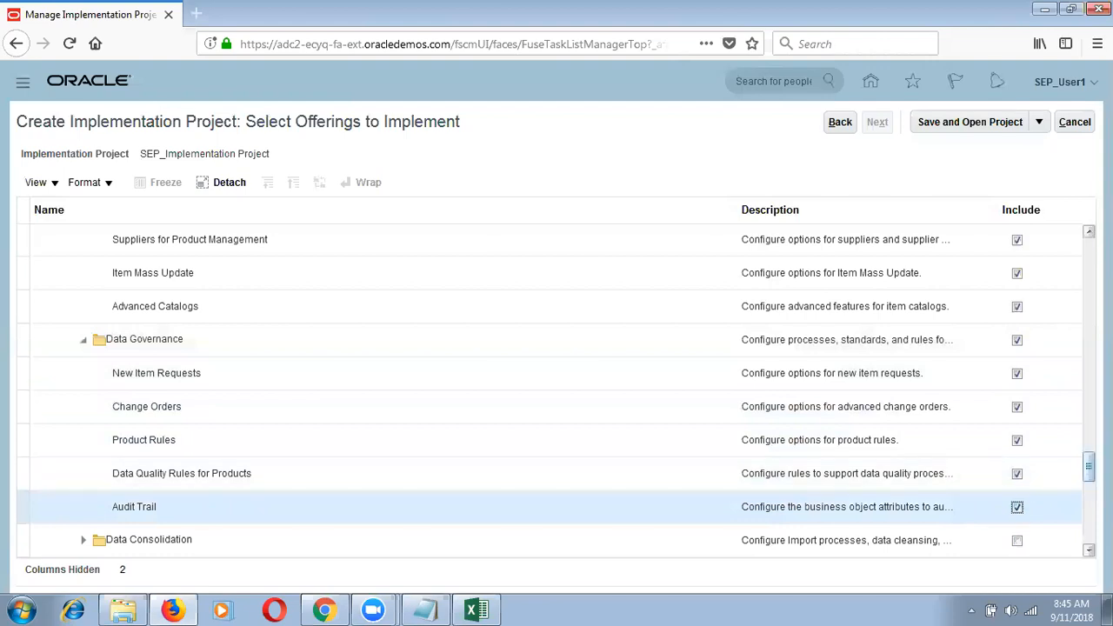
Include Data Consolidation with Product Spoke Systems, Item Batches, Data Pool Integration, Data Quality, plus Configurator.
{"action": "scroll", "coordinate": [1043, 293], "scroll_direction": "down", "scroll_amount": 3}
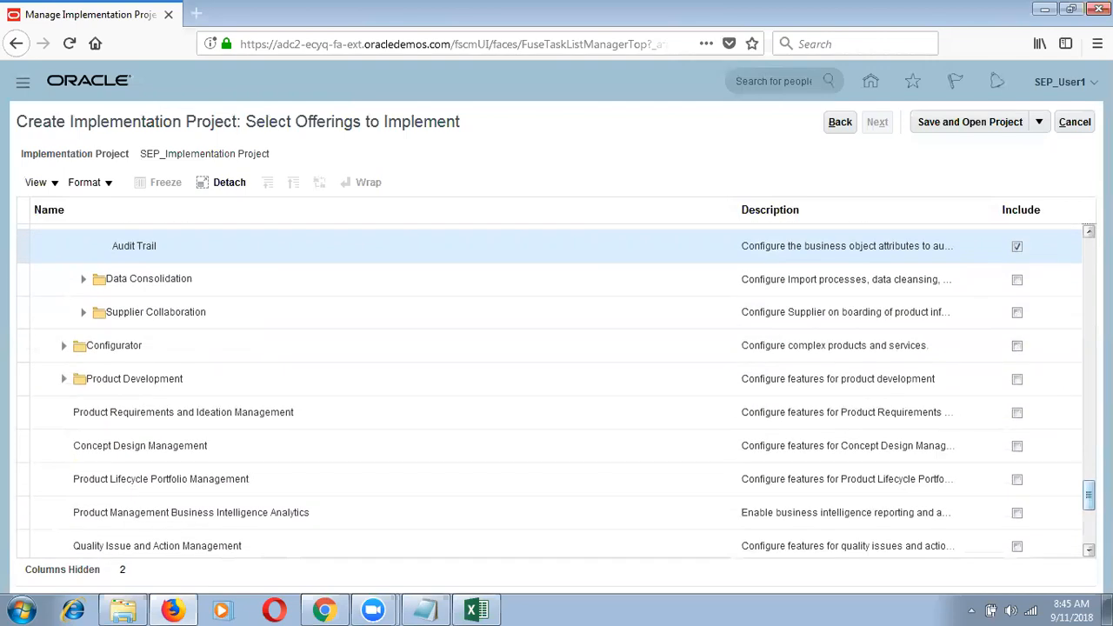
{"action": "left_click", "coordinate": [1018, 279]}
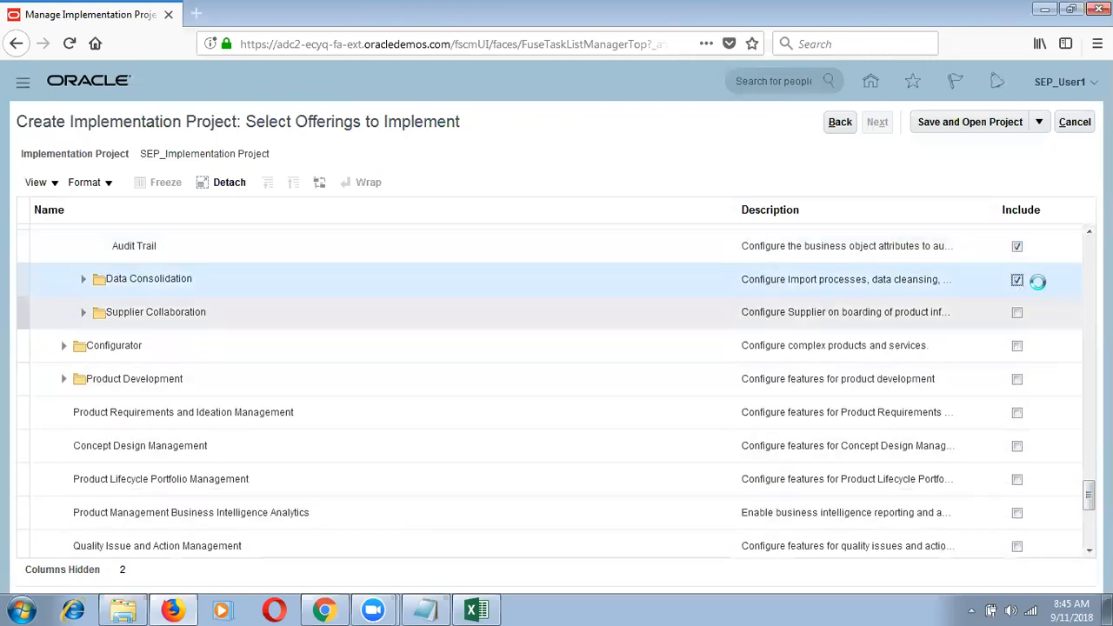
{"action": "left_click", "coordinate": [1017, 307]}
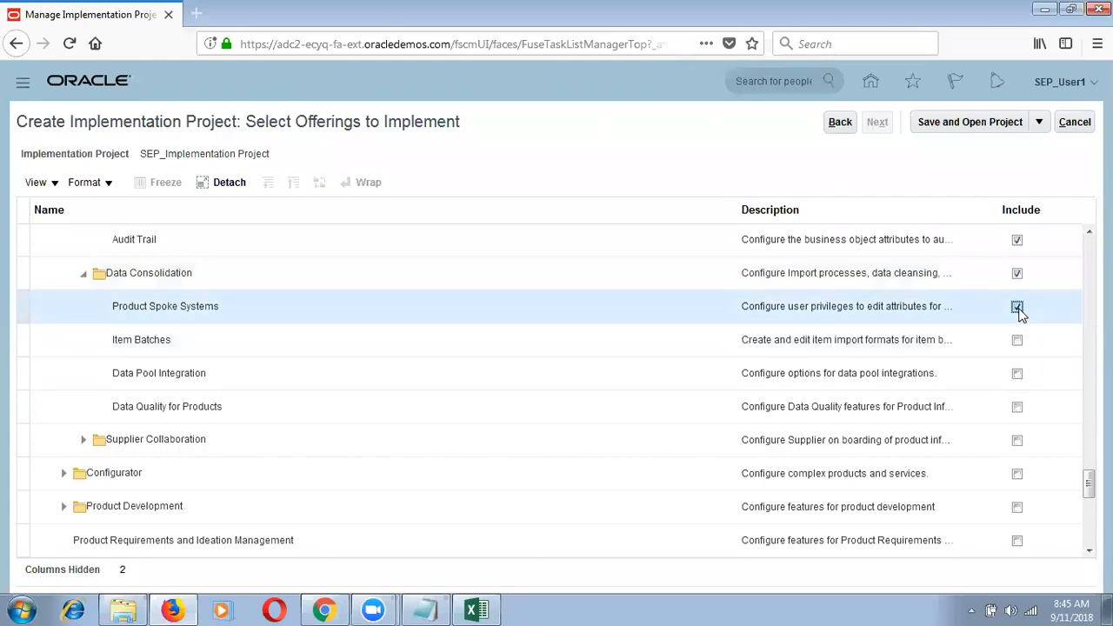
{"action": "left_click", "coordinate": [1017, 340]}
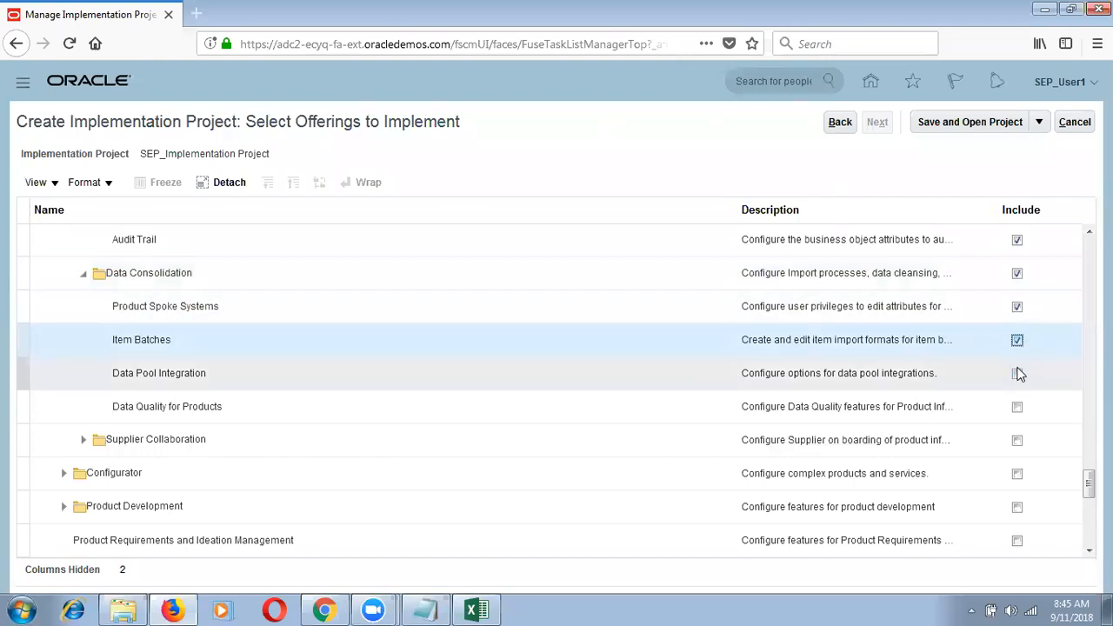
{"action": "left_click", "coordinate": [1017, 373]}
{"action": "left_click", "coordinate": [1017, 406]}
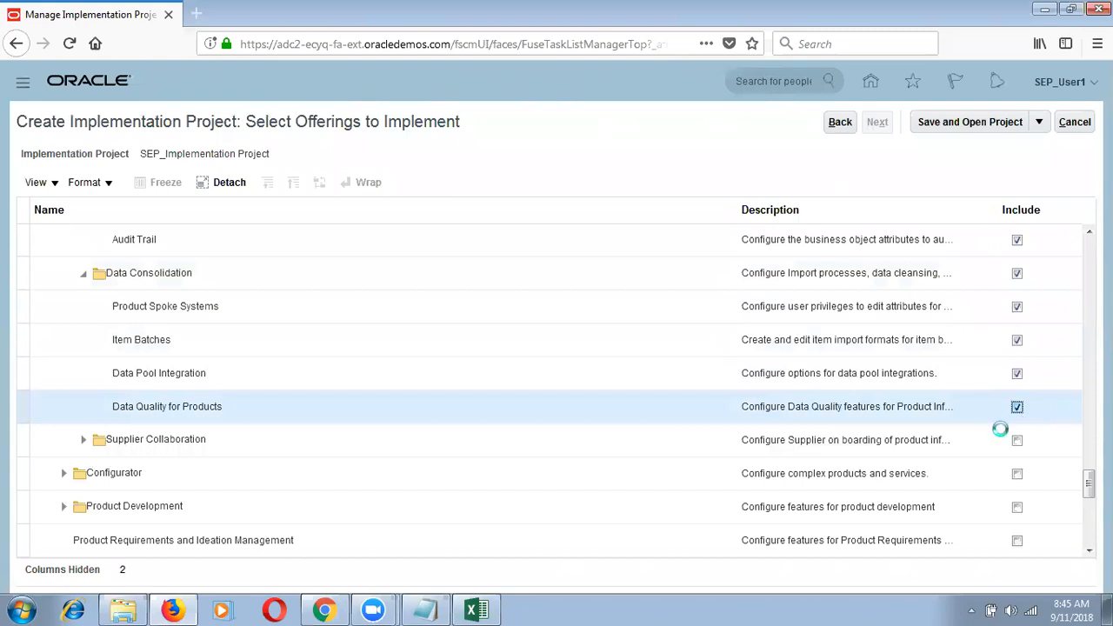
{"action": "left_click", "coordinate": [1017, 475]}
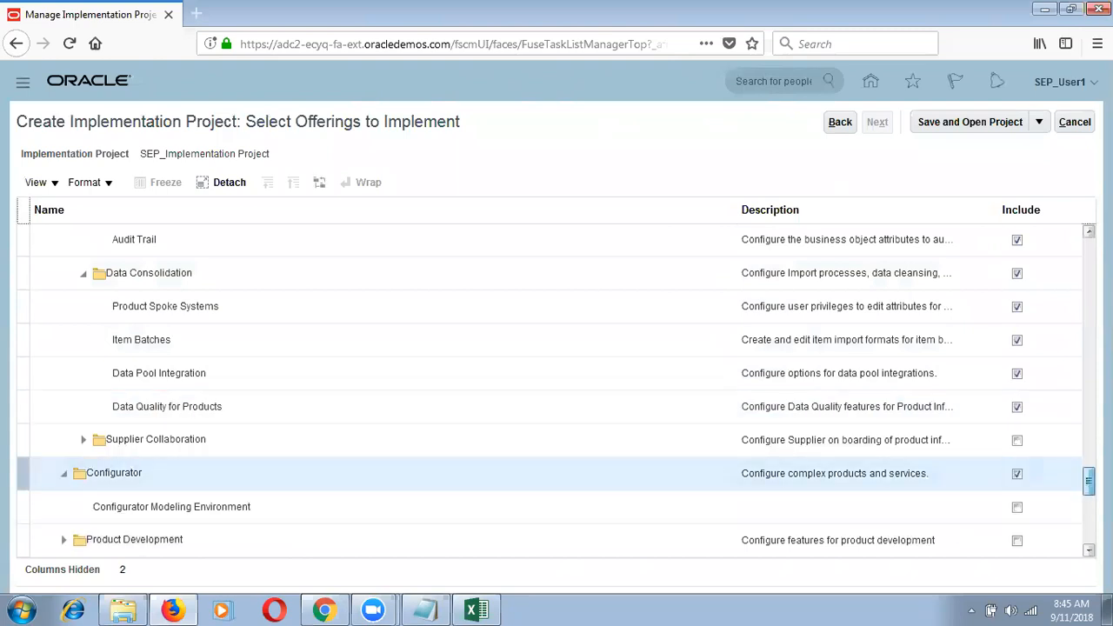
Include Configurator Modeling Environment, Product Requirements and Ideation, Concept Design and Product Lifecycle Portfolio Management.
{"action": "scroll", "coordinate": [1088, 485], "scroll_direction": "down", "scroll_amount": 1}
{"action": "scroll", "coordinate": [1088, 486], "scroll_direction": "down", "scroll_amount": 1}
{"action": "left_click", "coordinate": [1017, 442]}
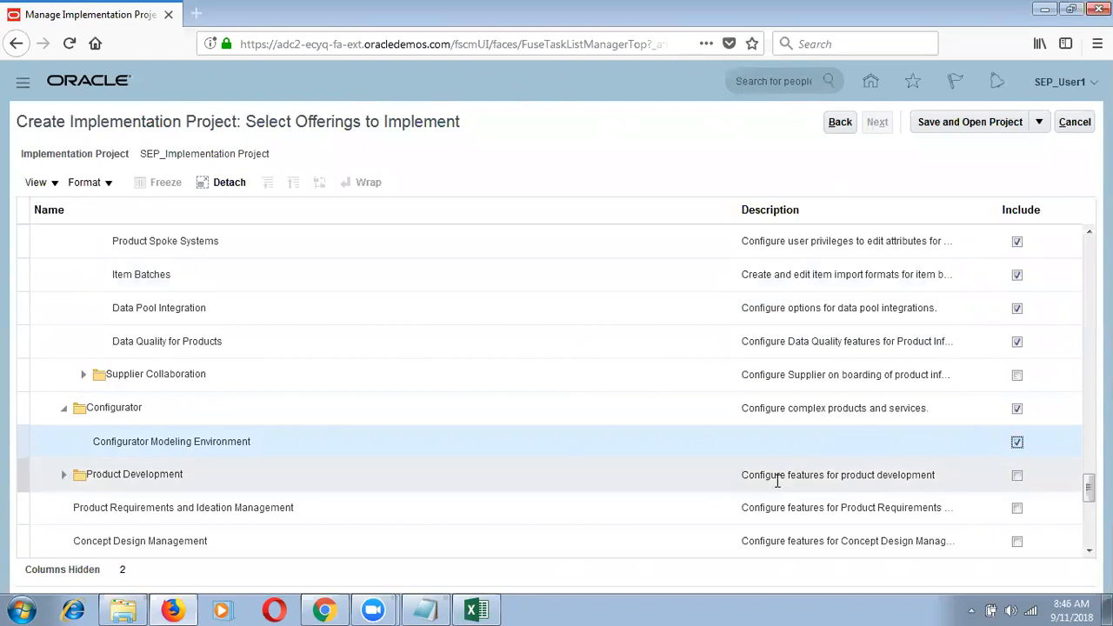
{"action": "scroll", "coordinate": [1089, 491], "scroll_direction": "down", "scroll_amount": 3}
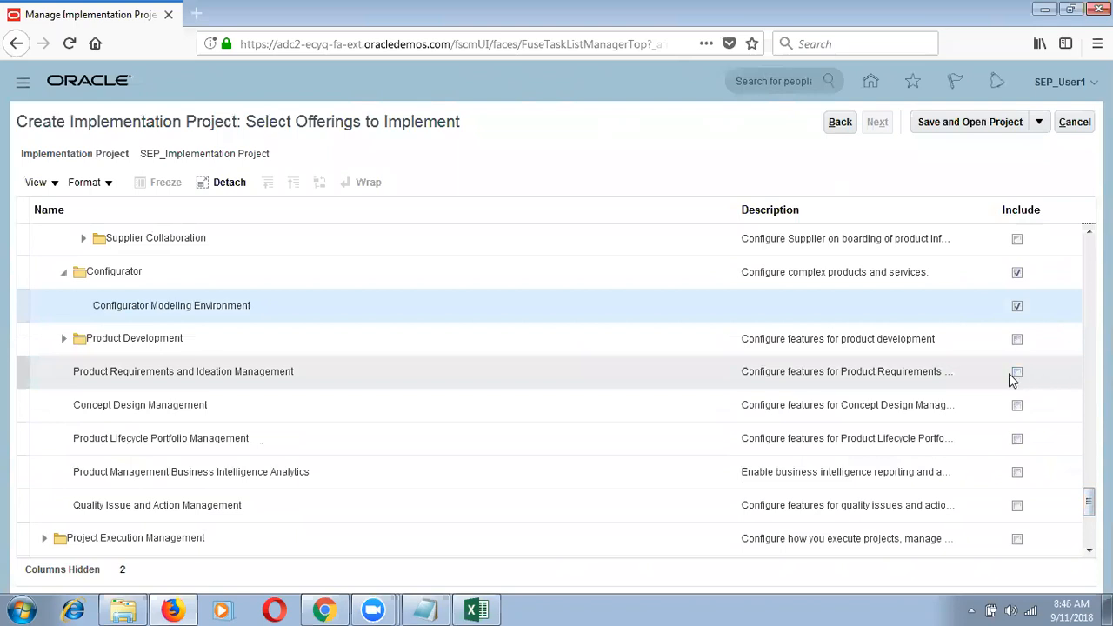
{"action": "left_click", "coordinate": [1017, 372]}
{"action": "left_click", "coordinate": [1017, 406]}
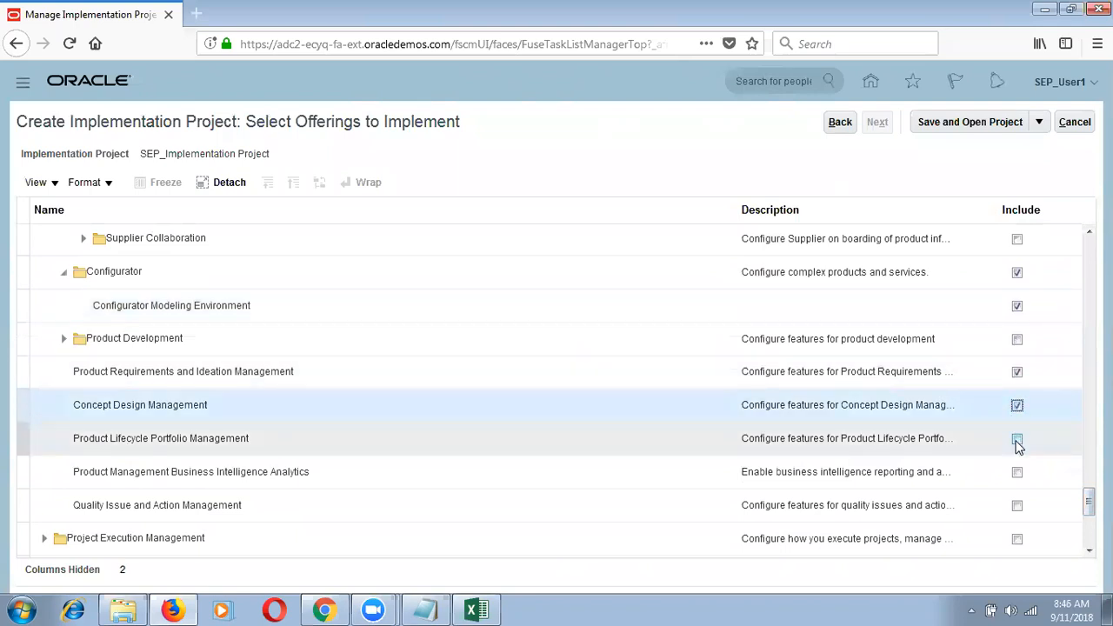
{"action": "left_click", "coordinate": [1018, 439]}
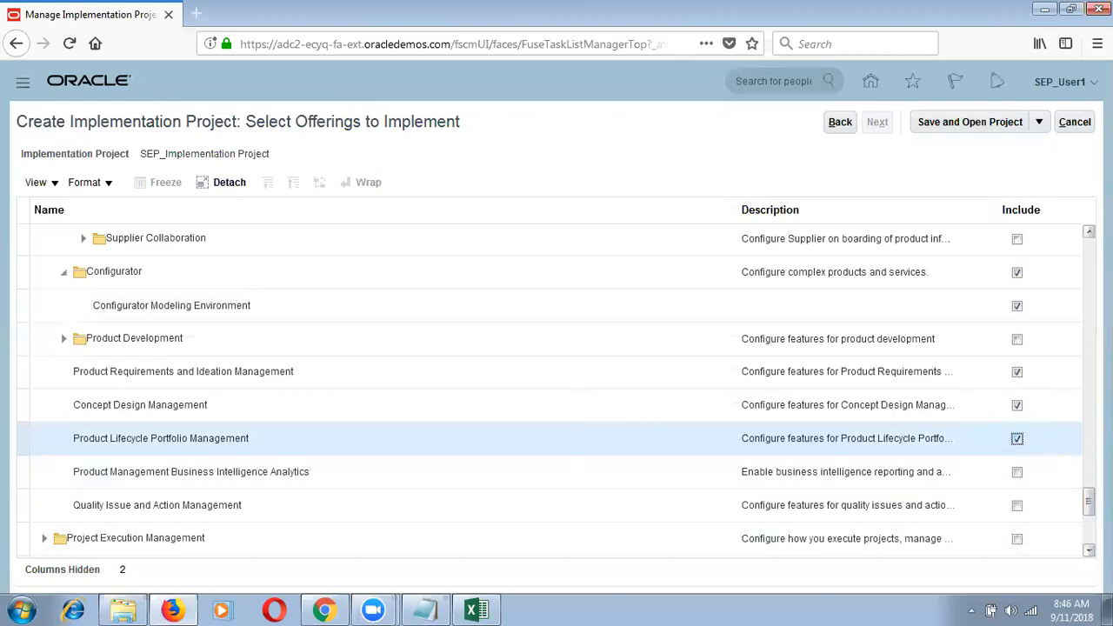
Include Supply Chain Planning, Global Order Promising and Planning Central.
{"action": "scroll", "coordinate": [1076, 534], "scroll_direction": "down", "scroll_amount": 5}
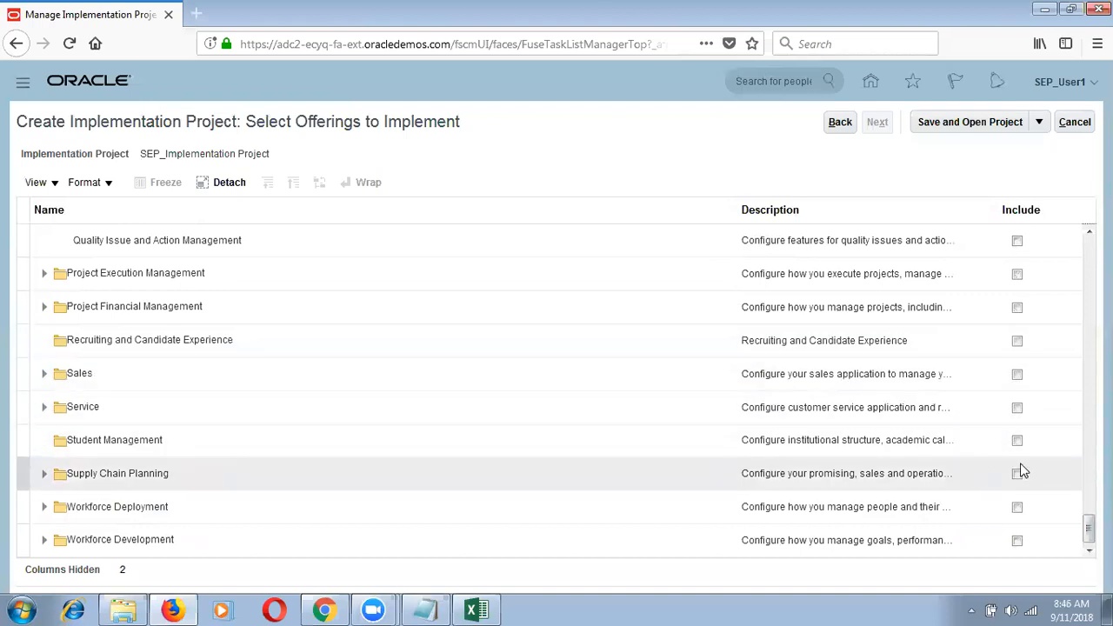
{"action": "left_click", "coordinate": [1017, 474]}
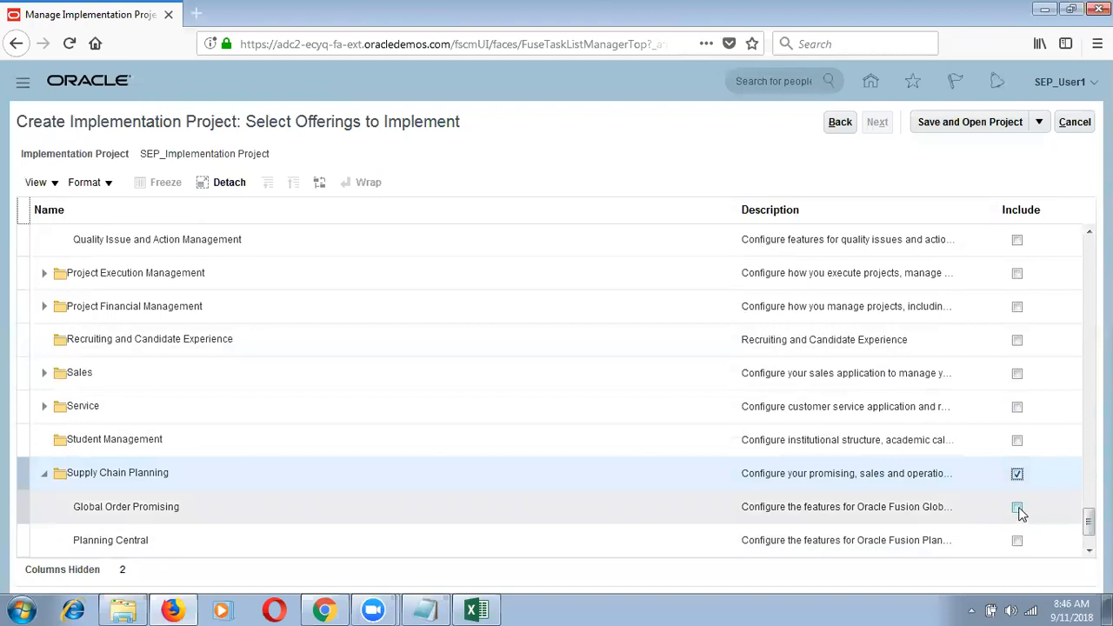
{"action": "left_click", "coordinate": [1017, 507]}
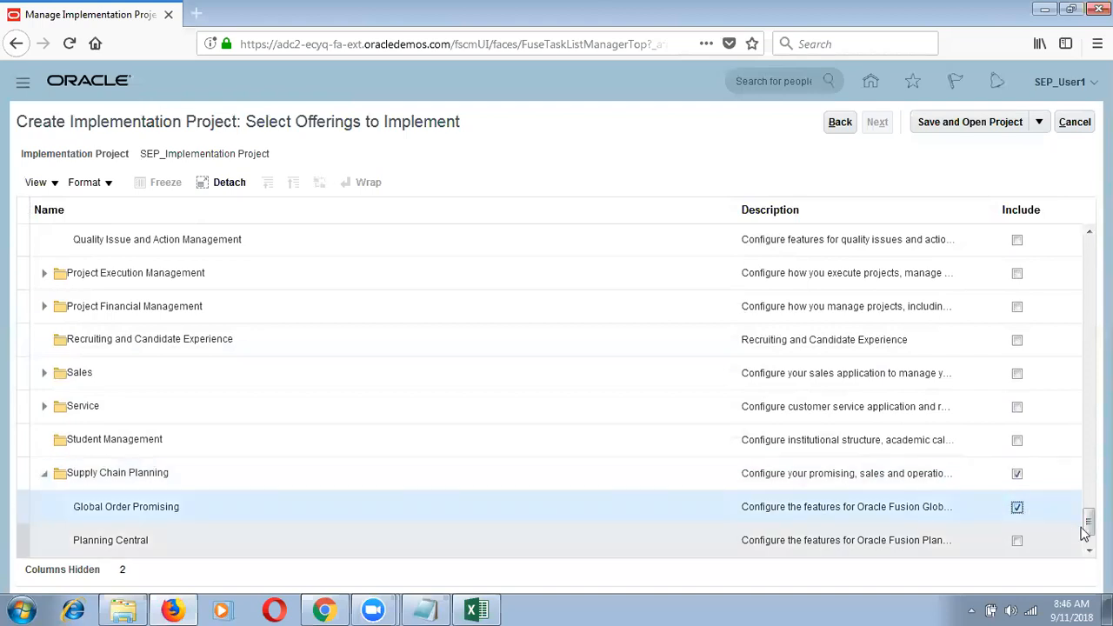
{"action": "scroll", "coordinate": [1021, 504], "scroll_direction": "down", "scroll_amount": 1}
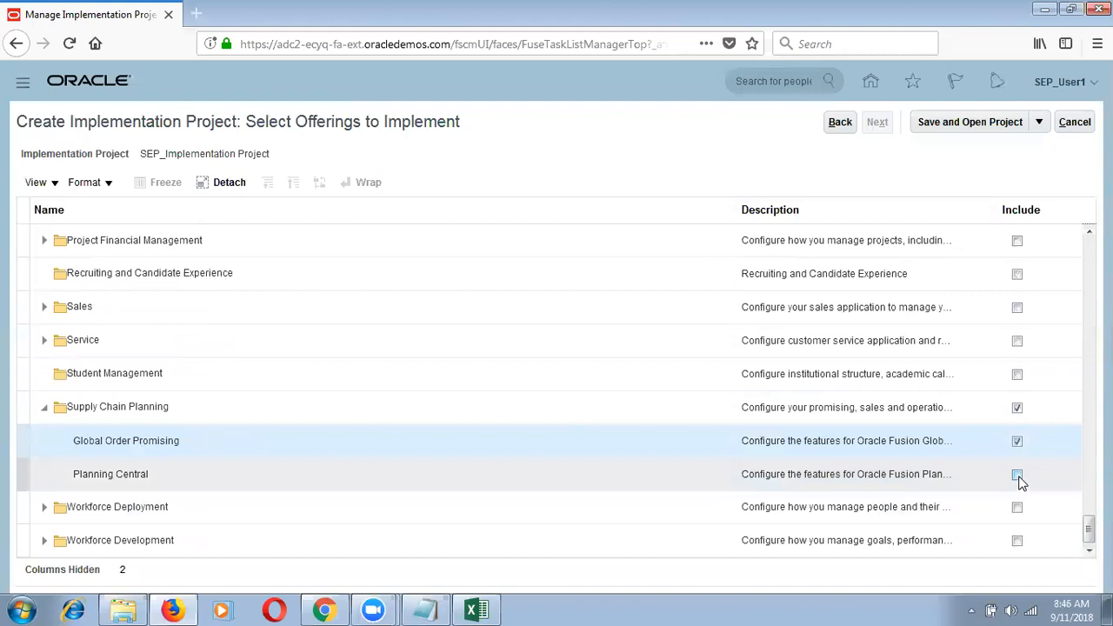
{"action": "left_click", "coordinate": [1017, 475]}
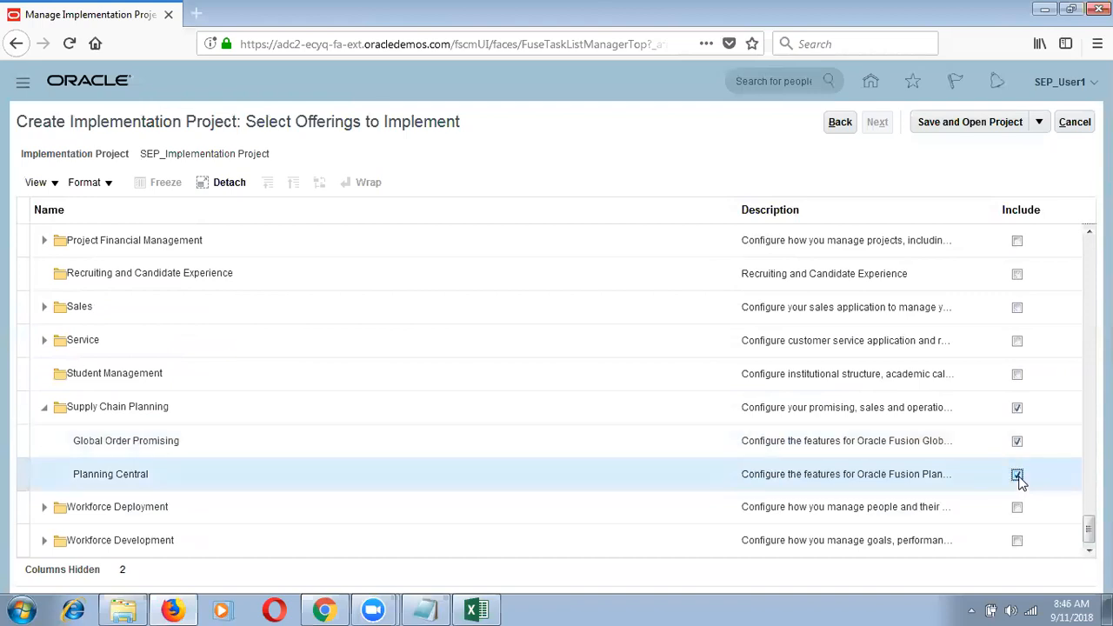
Include Workforce Deployment with Payroll, Absence Management and Workforce Scheduling.
{"action": "left_click", "coordinate": [1017, 508]}
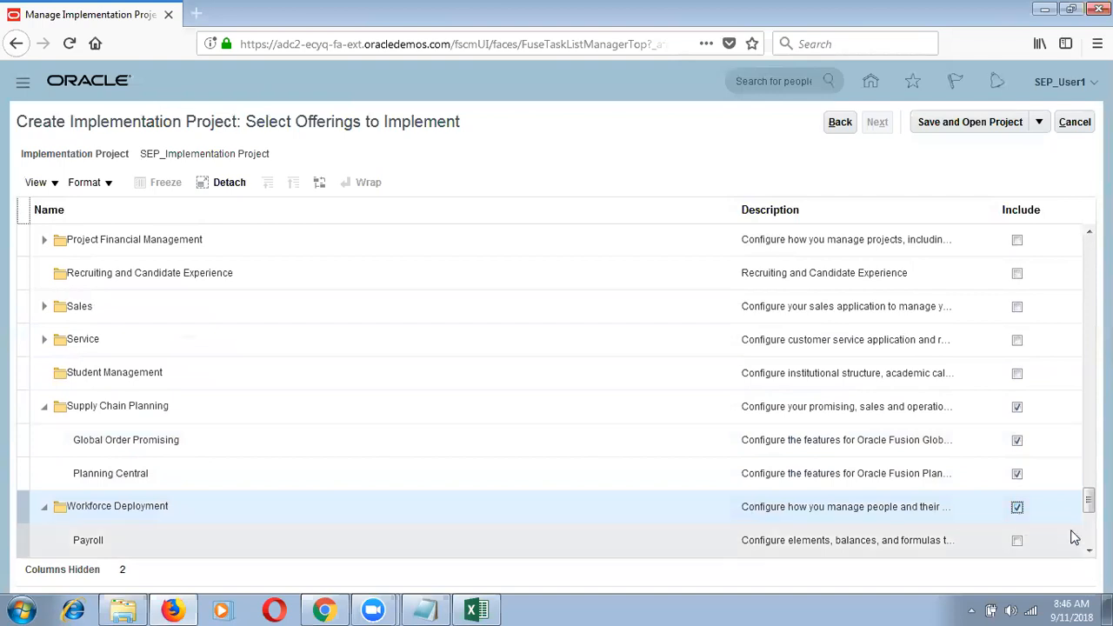
{"action": "scroll", "coordinate": [1051, 509], "scroll_direction": "down", "scroll_amount": 5}
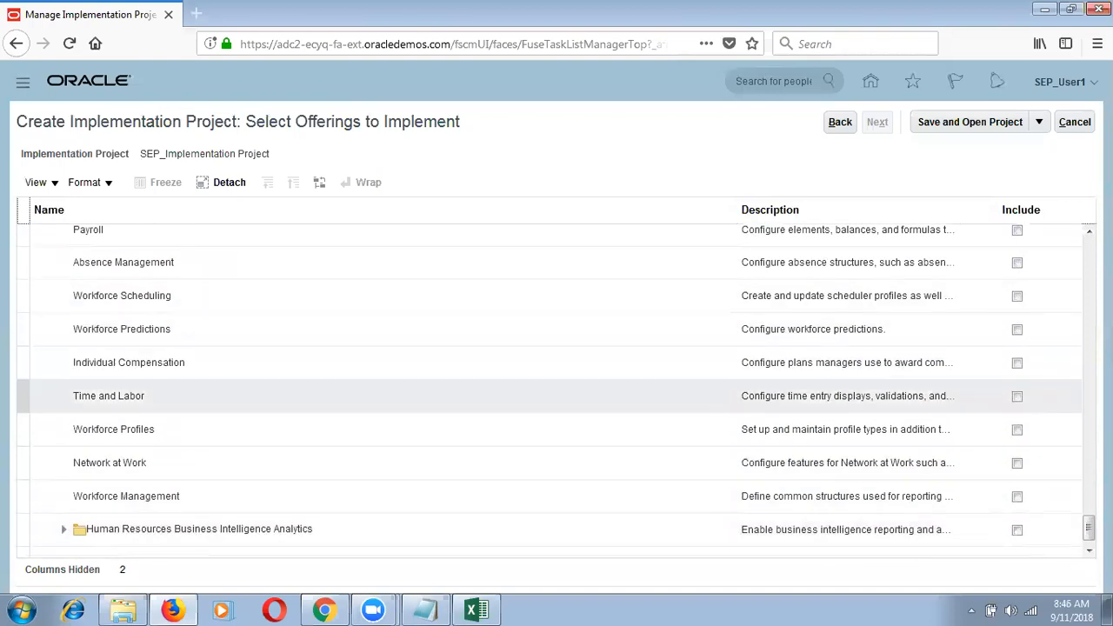
{"action": "scroll", "coordinate": [1019, 324], "scroll_direction": "up", "scroll_amount": 2}
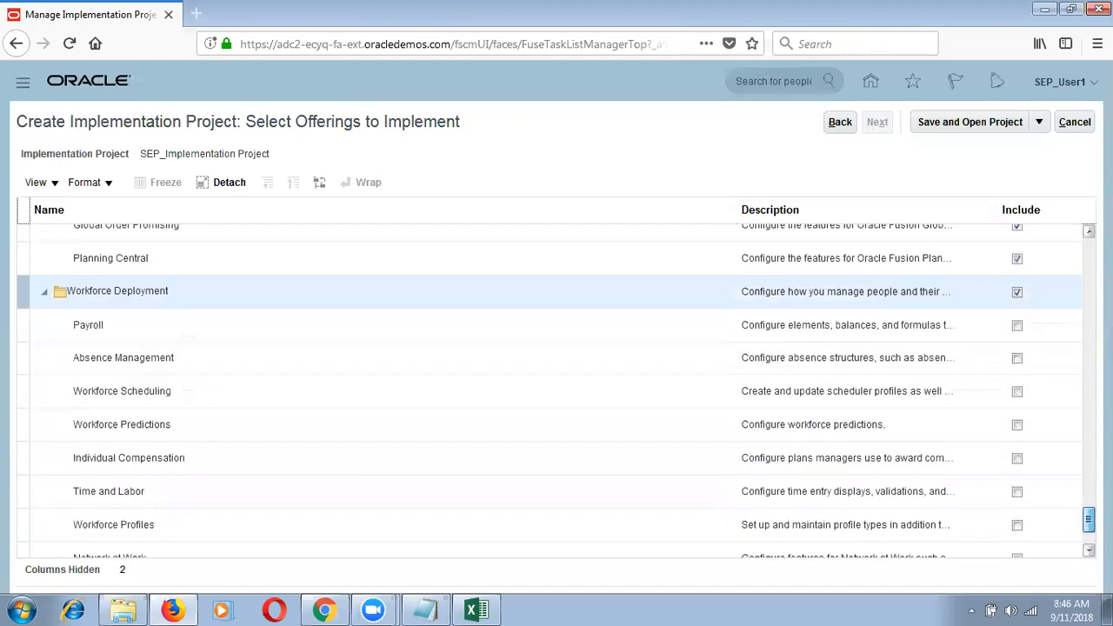
{"action": "left_click", "coordinate": [1017, 325]}
{"action": "left_click", "coordinate": [1017, 358]}
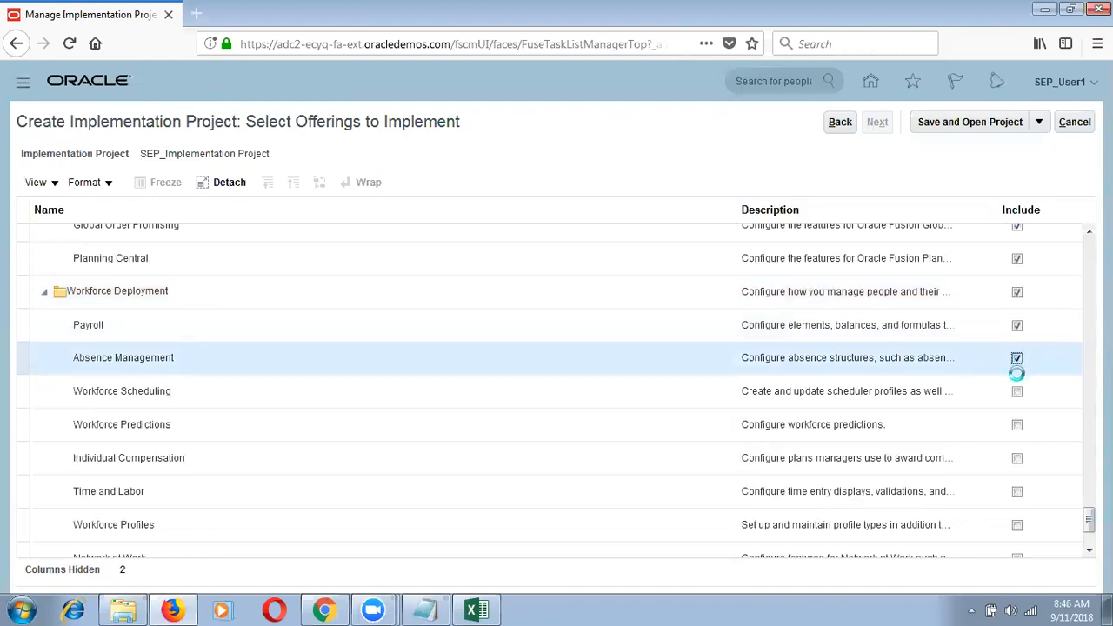
{"action": "left_click", "coordinate": [1017, 392]}
Include Workforce Predictions, Individual Compensation, Time and Labor and Workforce Profiles.
{"action": "left_click", "coordinate": [1017, 426]}
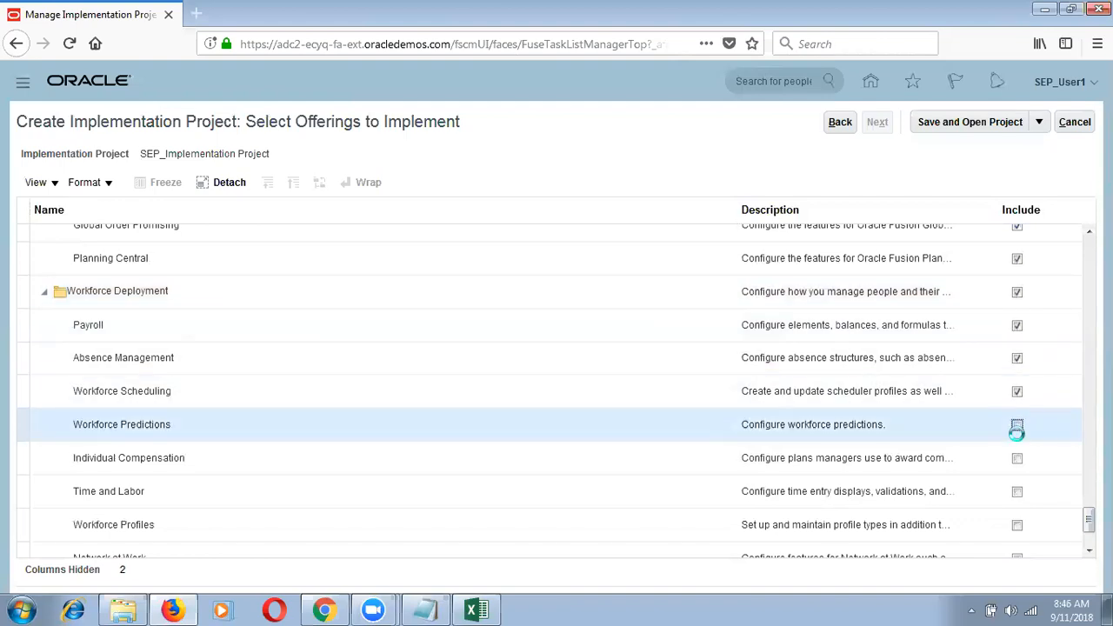
{"action": "left_click", "coordinate": [1017, 426]}
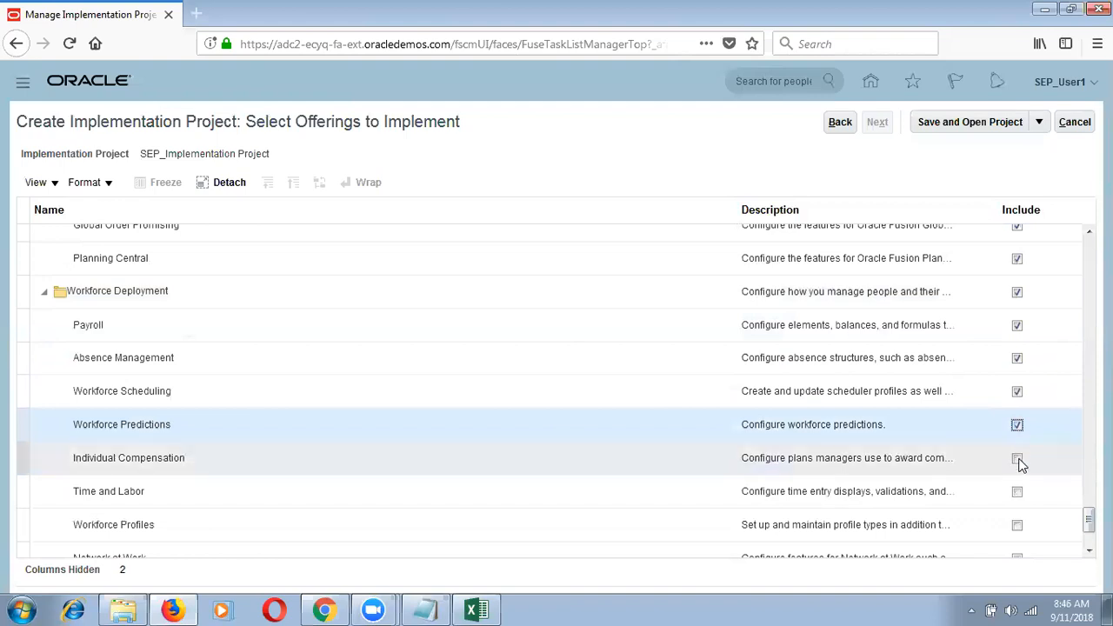
{"action": "left_click", "coordinate": [1018, 459]}
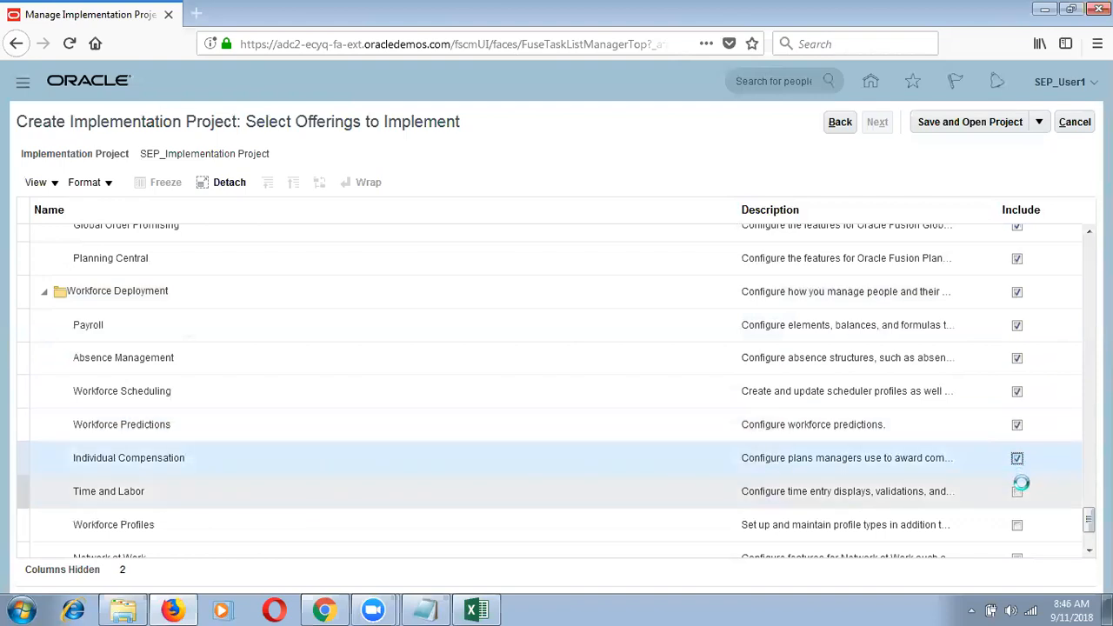
{"action": "left_click", "coordinate": [1018, 493]}
{"action": "left_click", "coordinate": [1017, 525]}
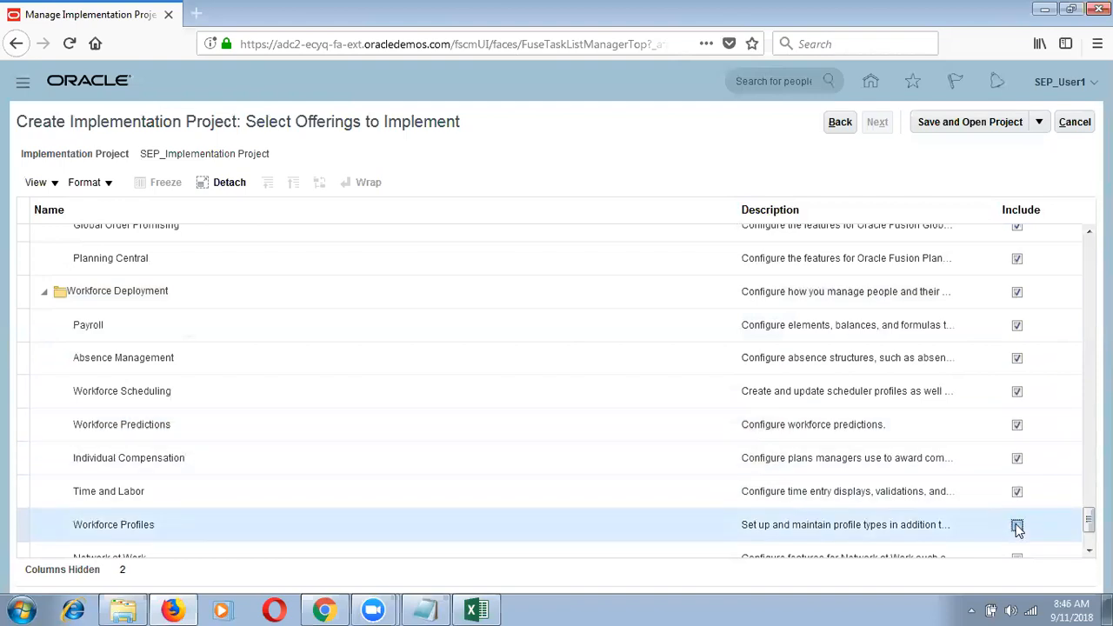
Include Network at Work and Workforce Management.
{"action": "scroll", "coordinate": [1019, 452], "scroll_direction": "down", "scroll_amount": 3}
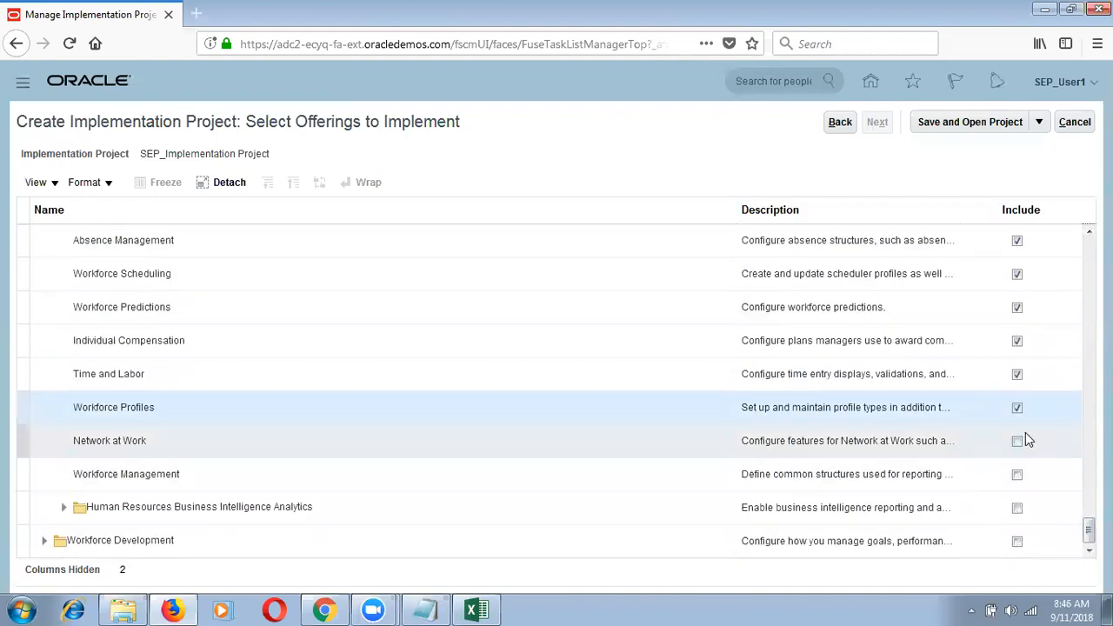
{"action": "left_click", "coordinate": [1018, 444]}
{"action": "left_click", "coordinate": [1017, 475]}
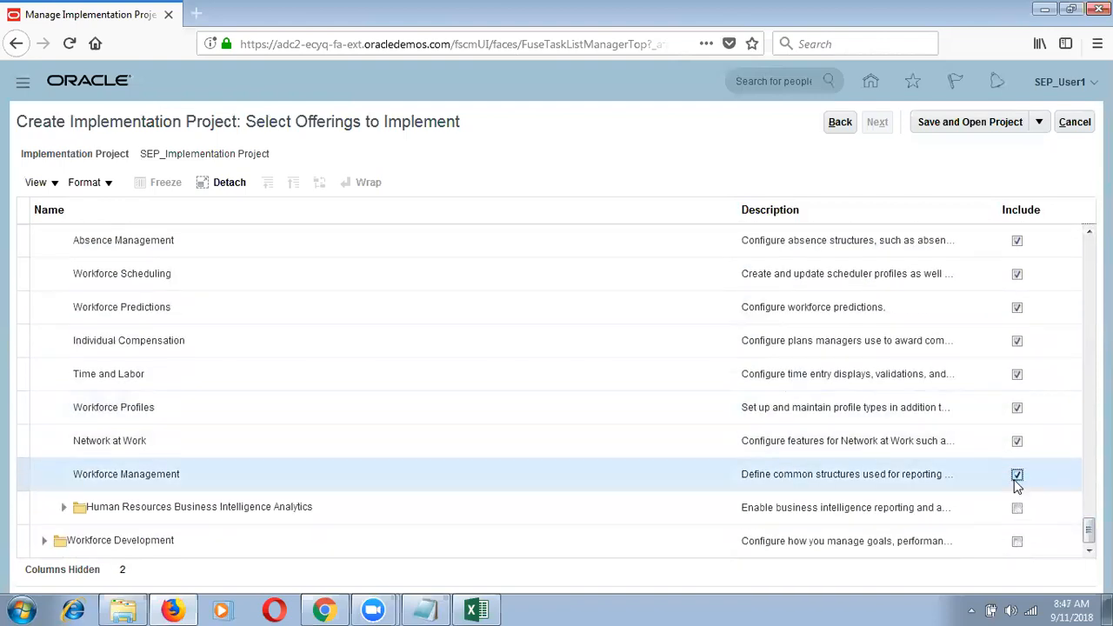
Include Workforce Development with Worker Goal Setting, Questionnaires, Worker Performance, Talent Review and Succession Management.
{"action": "left_click", "coordinate": [1017, 540]}
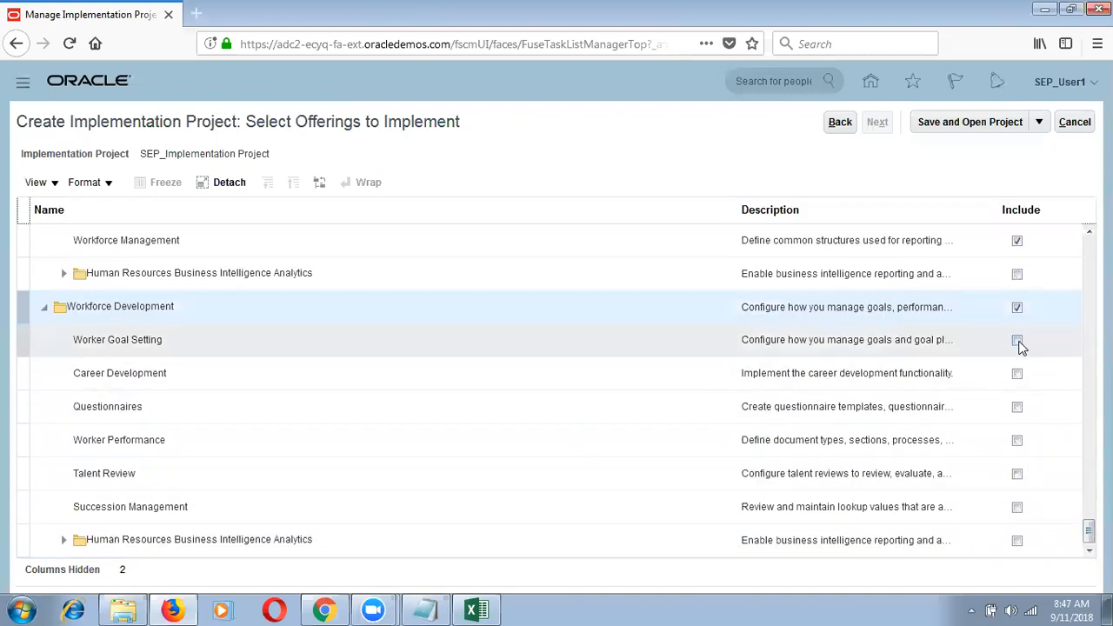
{"action": "left_click", "coordinate": [1018, 341]}
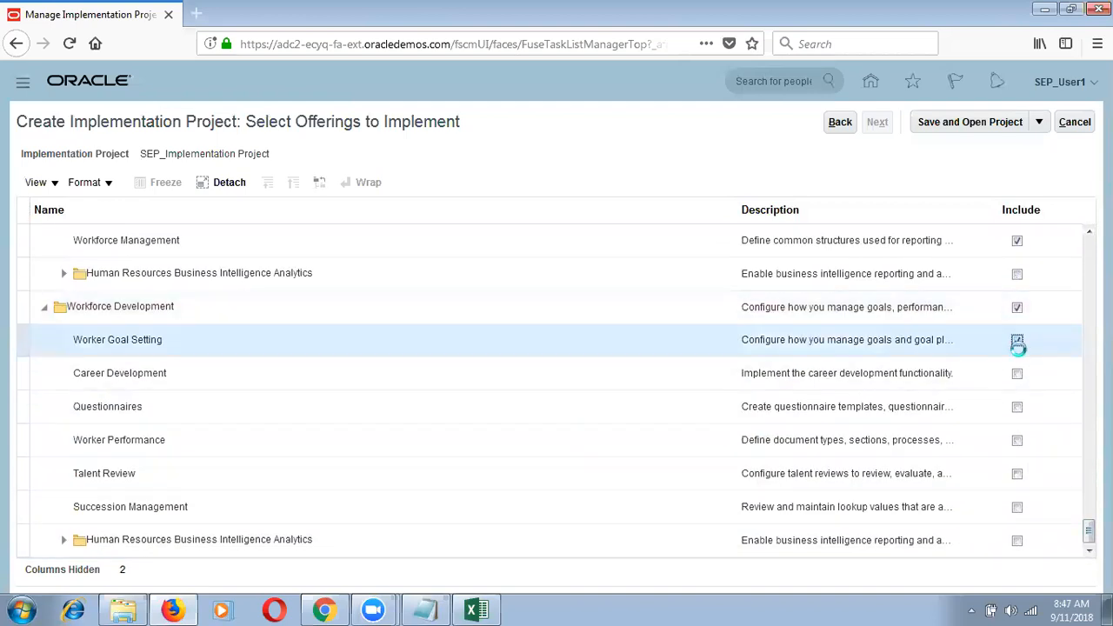
{"action": "left_click", "coordinate": [1017, 406]}
{"action": "left_click", "coordinate": [1017, 441]}
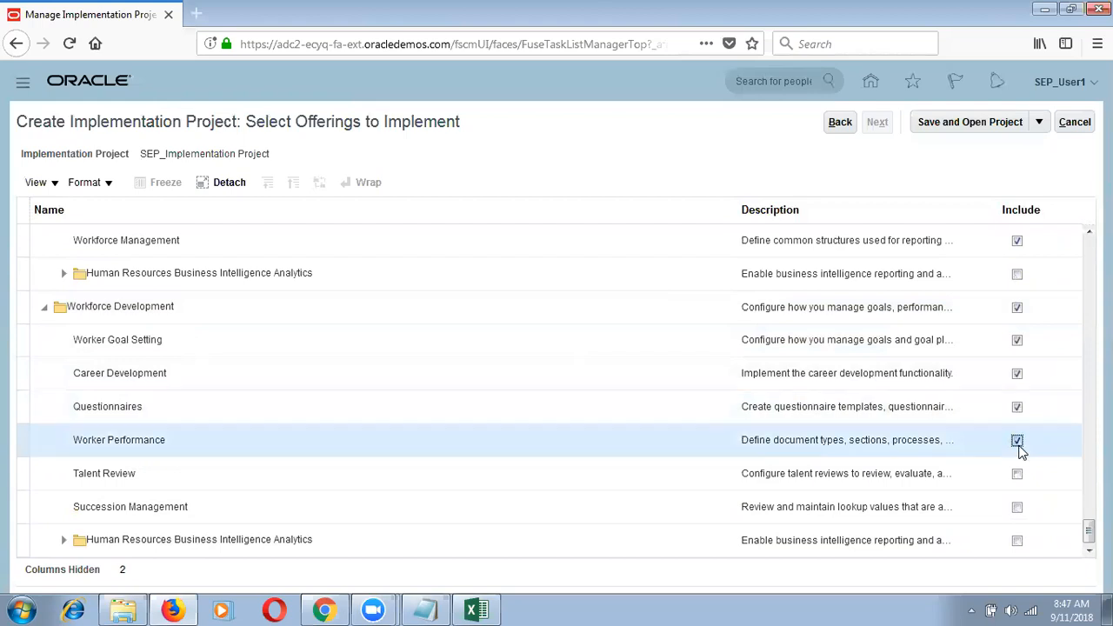
{"action": "left_click", "coordinate": [1017, 475]}
{"action": "left_click", "coordinate": [1018, 508]}
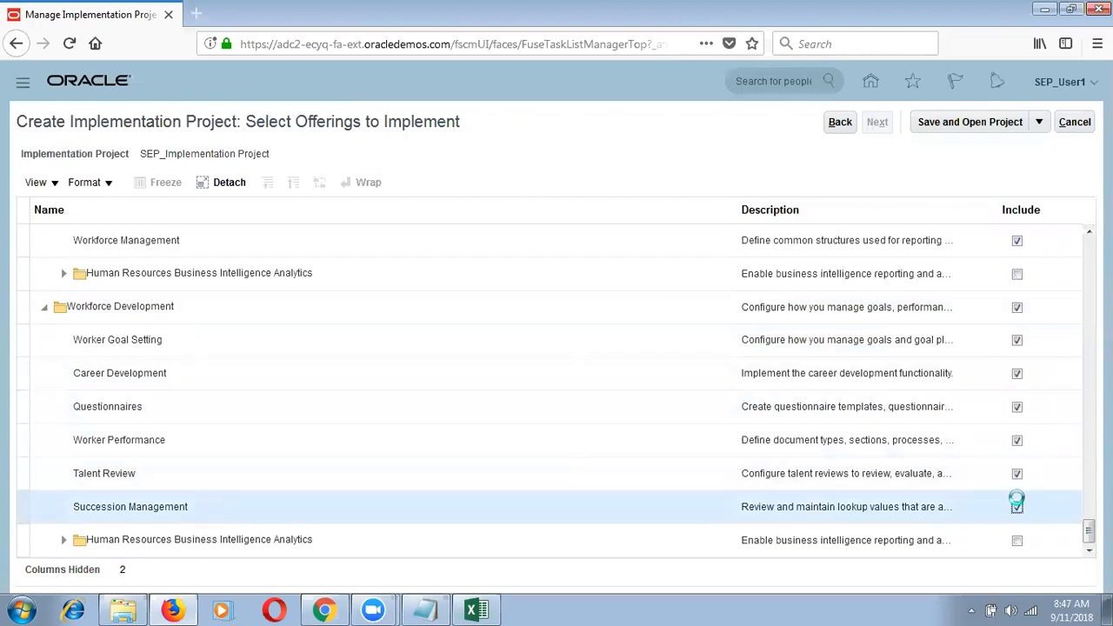
{"action": "left_click_drag", "start_coordinate": [1087, 530], "coordinate": [1088, 331]}
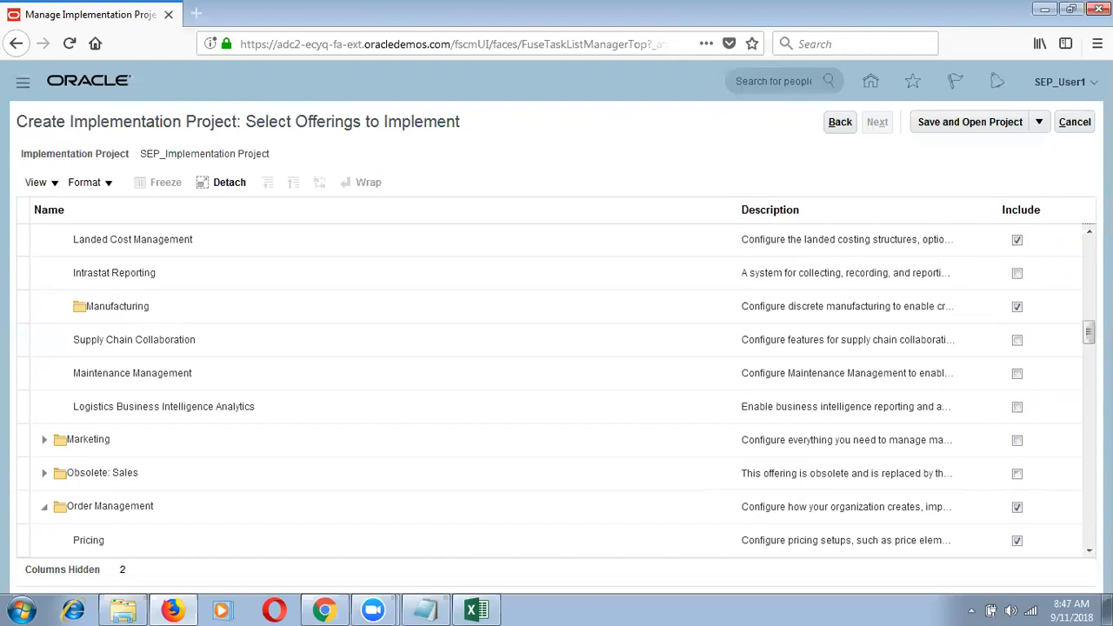
Save the selected offerings with Save and Open Project.
{"action": "left_click_drag", "start_coordinate": [1088, 330], "coordinate": [1088, 306]}
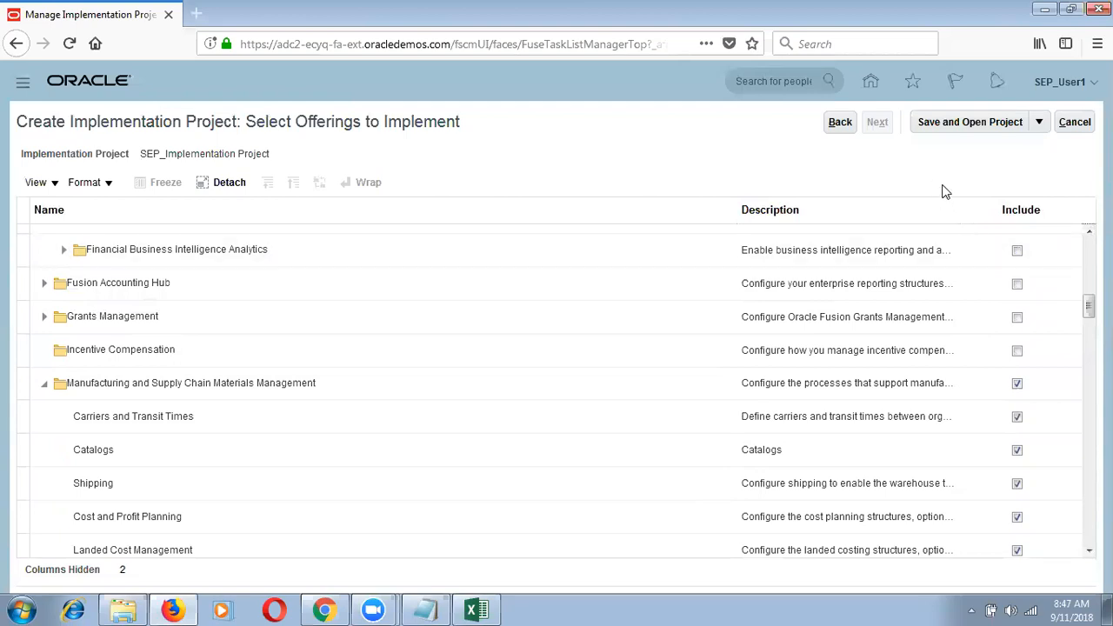
{"action": "left_click", "coordinate": [987, 126]}
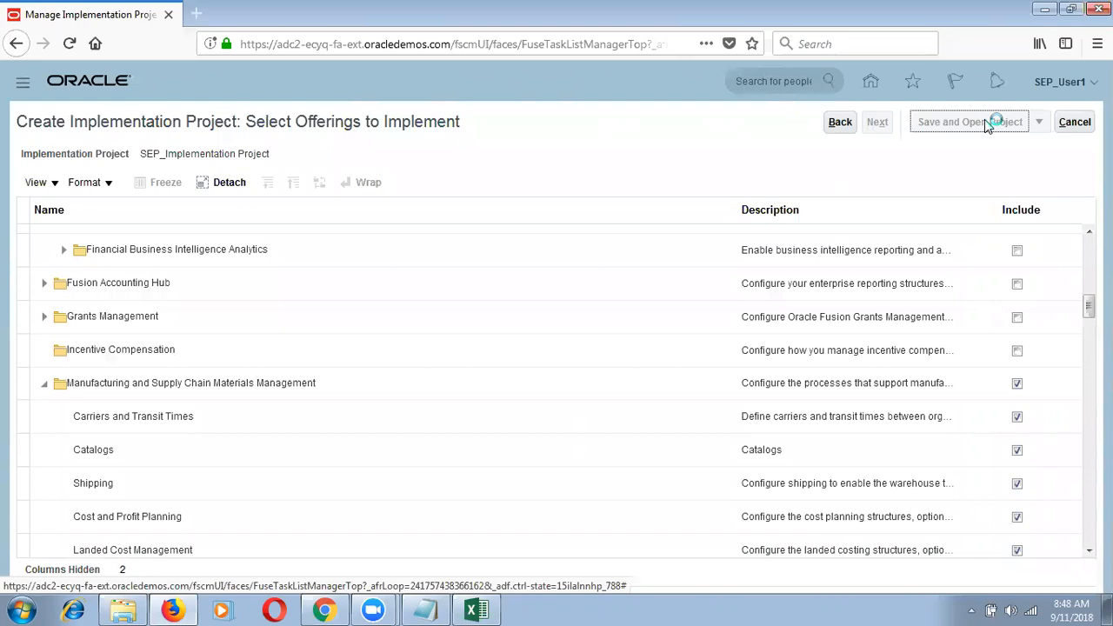
Open the Navigator menu while the project page loads its task lists.
{"action": "left_click", "coordinate": [23, 87]}
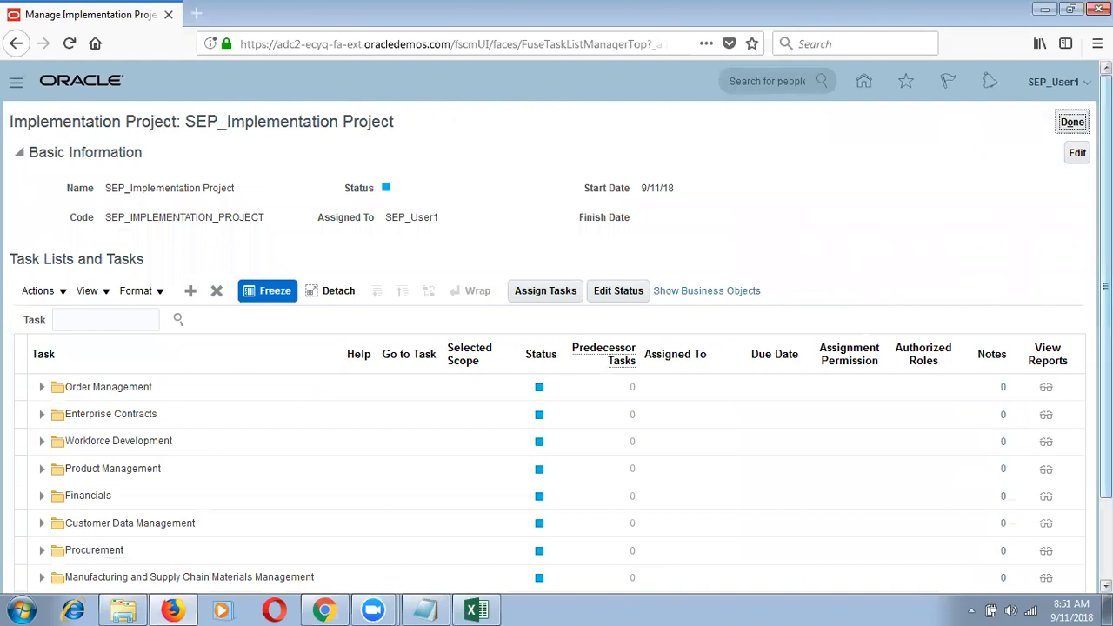
Exit SEP_Implementation Project and return to Manage Implementation Projects from the Tasks panel.
{"action": "scroll", "coordinate": [1104, 287], "scroll_direction": "down", "scroll_amount": 2}
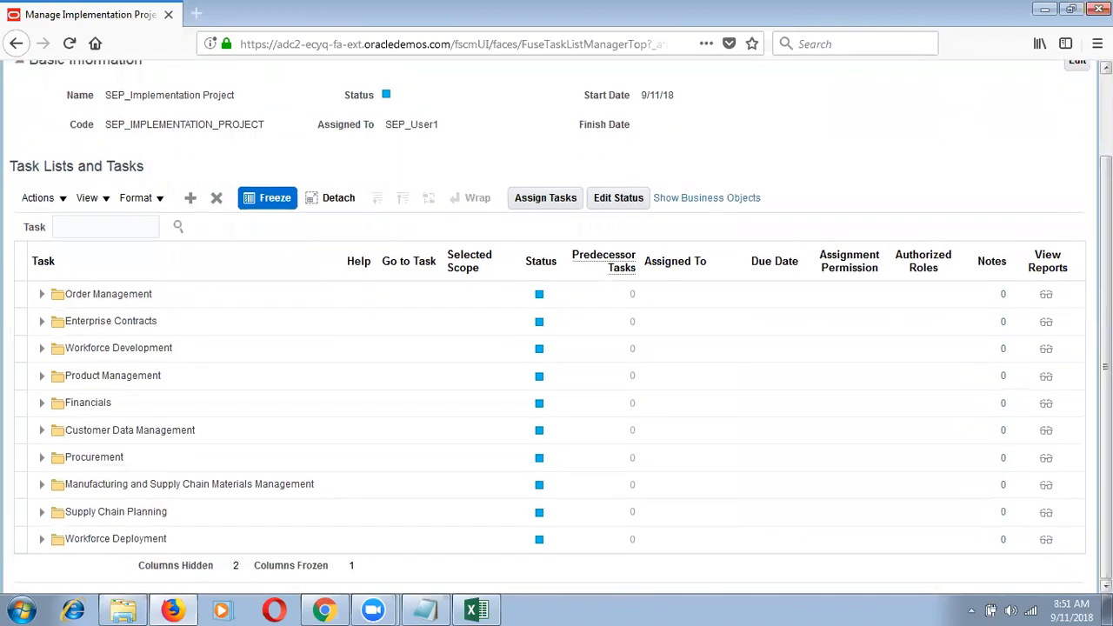
{"action": "left_click", "coordinate": [18, 264]}
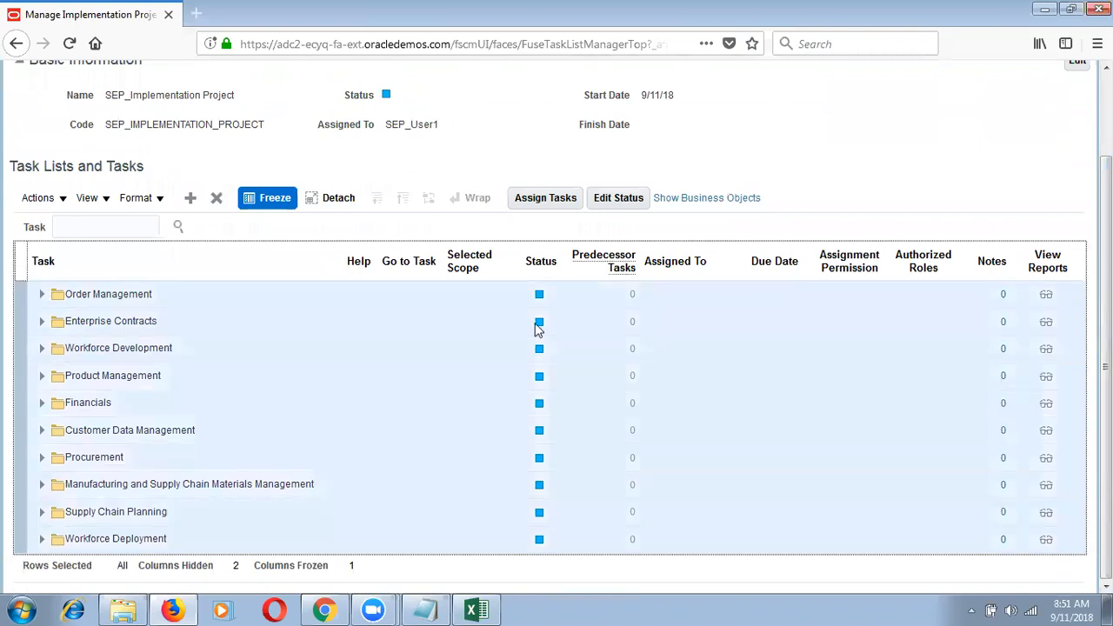
{"action": "left_click", "coordinate": [994, 200]}
{"action": "left_click_drag", "start_coordinate": [1107, 252], "coordinate": [1107, 166]}
{"action": "left_click", "coordinate": [1072, 122]}
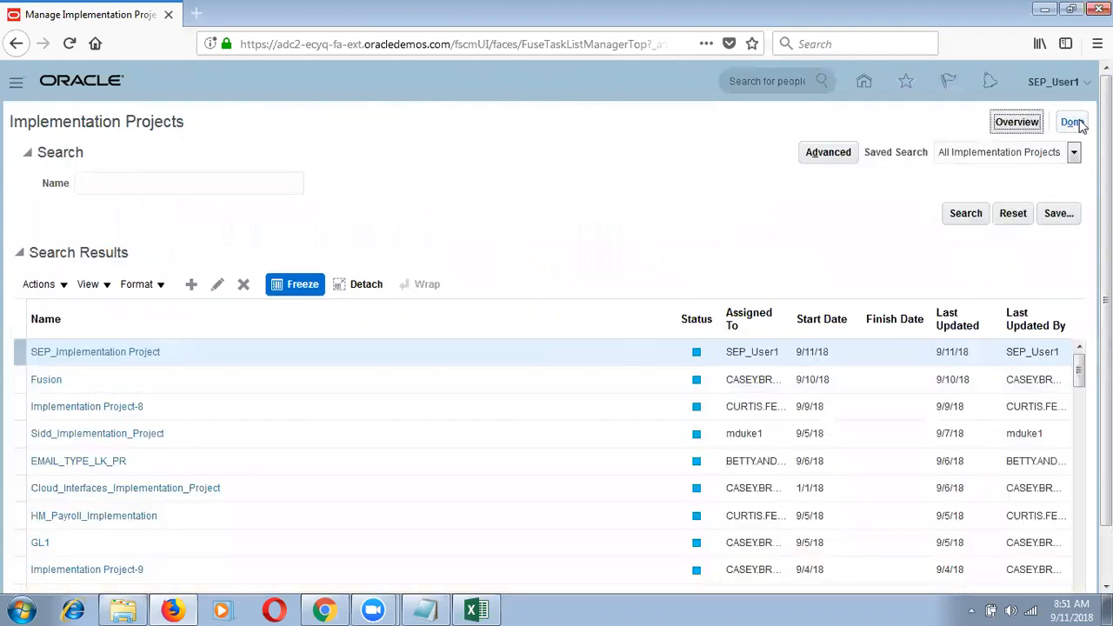
{"action": "left_click", "coordinate": [1072, 121]}
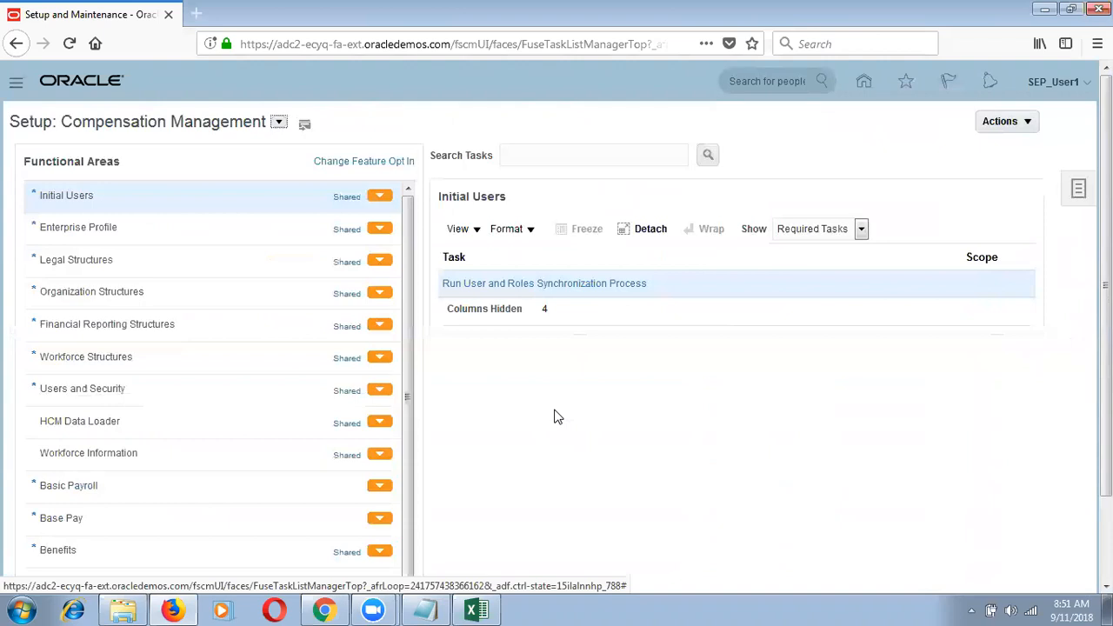
{"action": "left_click", "coordinate": [1068, 206]}
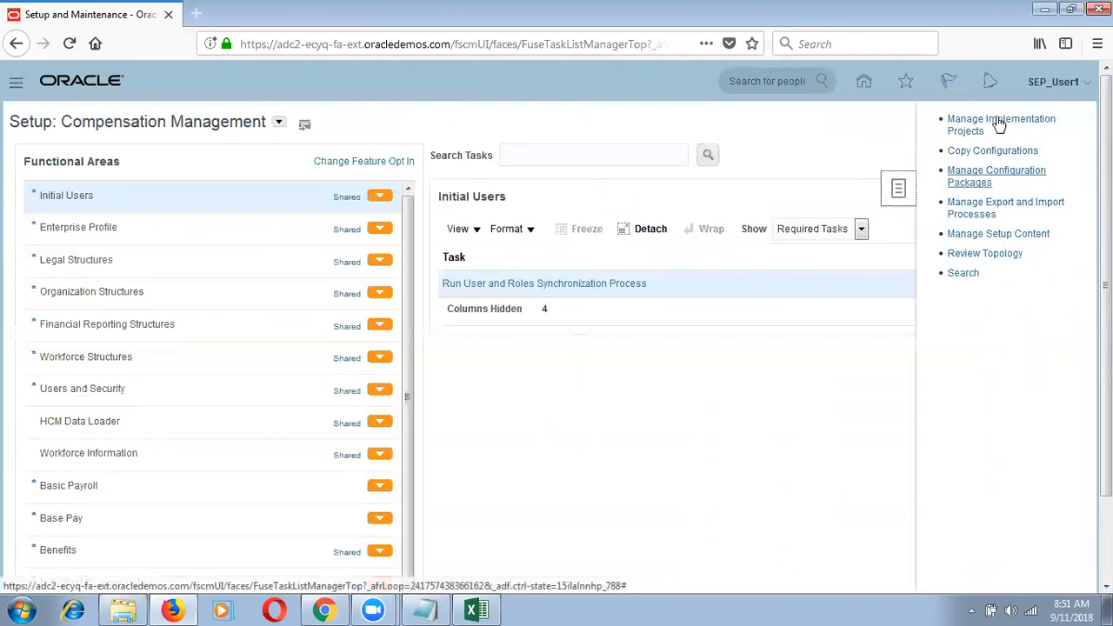
{"action": "left_click", "coordinate": [999, 124]}
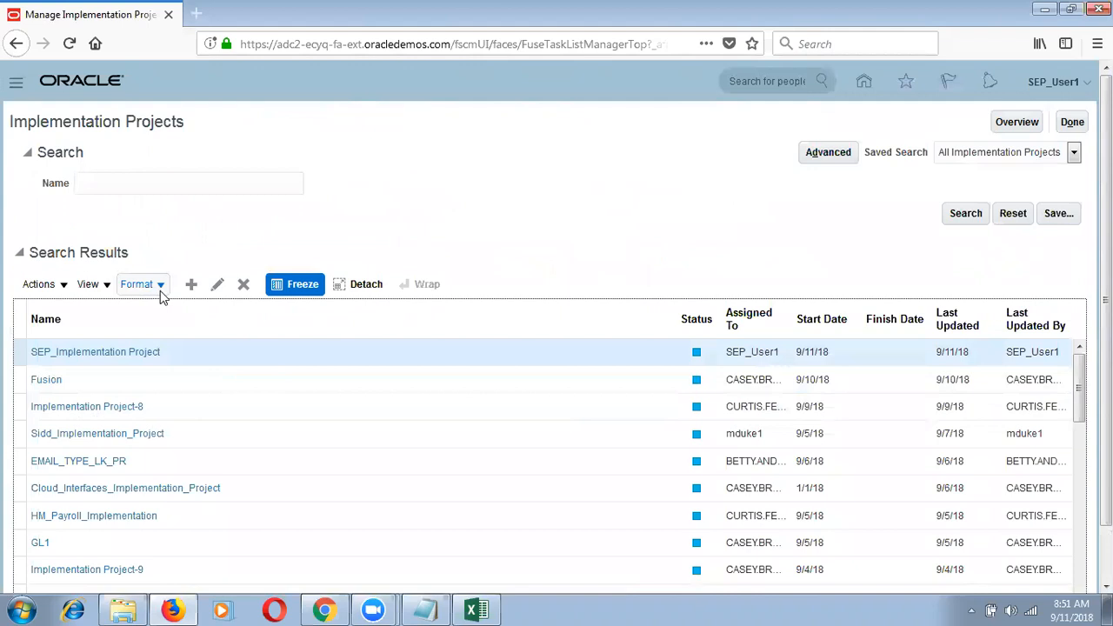
Search project names for SEP%, open SEP_Implementation Project, and edit its Basic Information.
{"action": "left_click", "coordinate": [94, 184]}
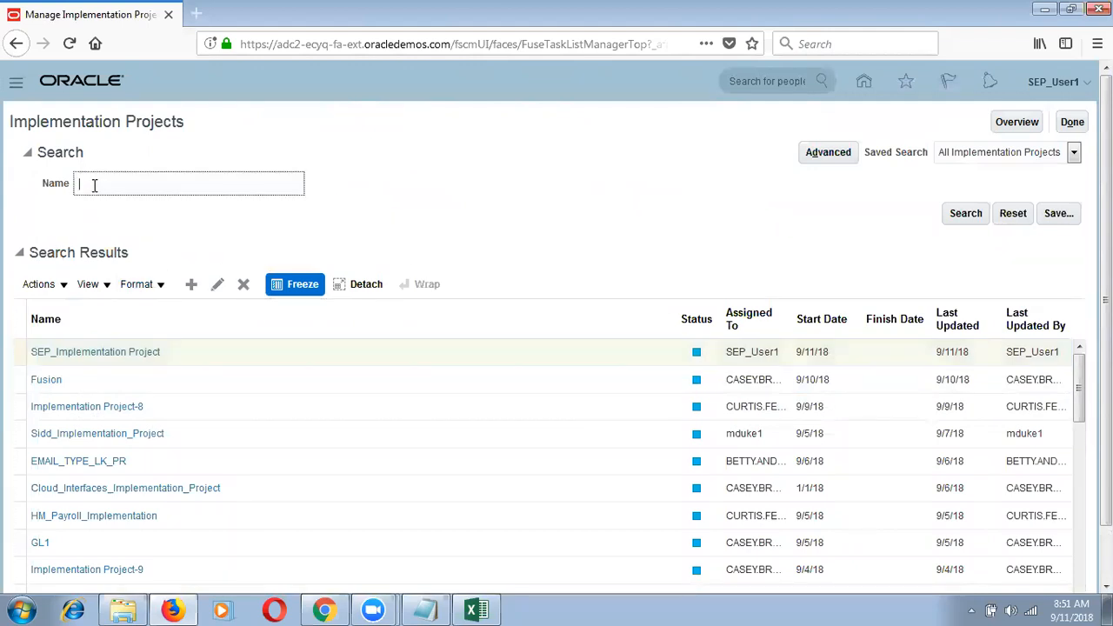
{"action": "type", "text": "SEP%"}
{"action": "left_click", "coordinate": [965, 213]}
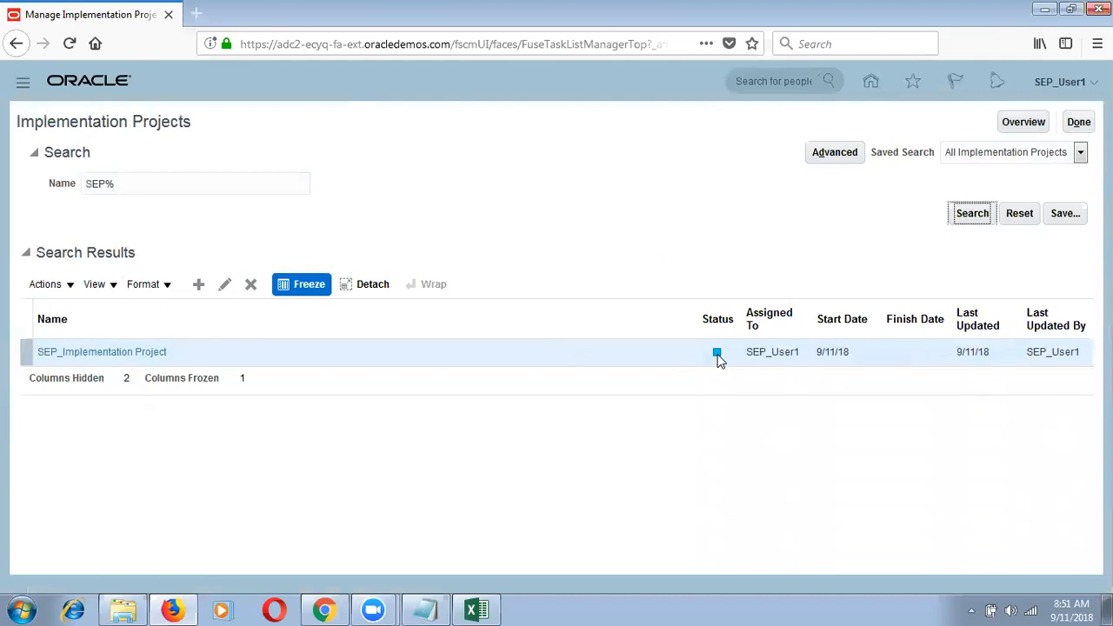
{"action": "mouse_move", "coordinate": [718, 359]}
{"action": "left_click", "coordinate": [227, 287]}
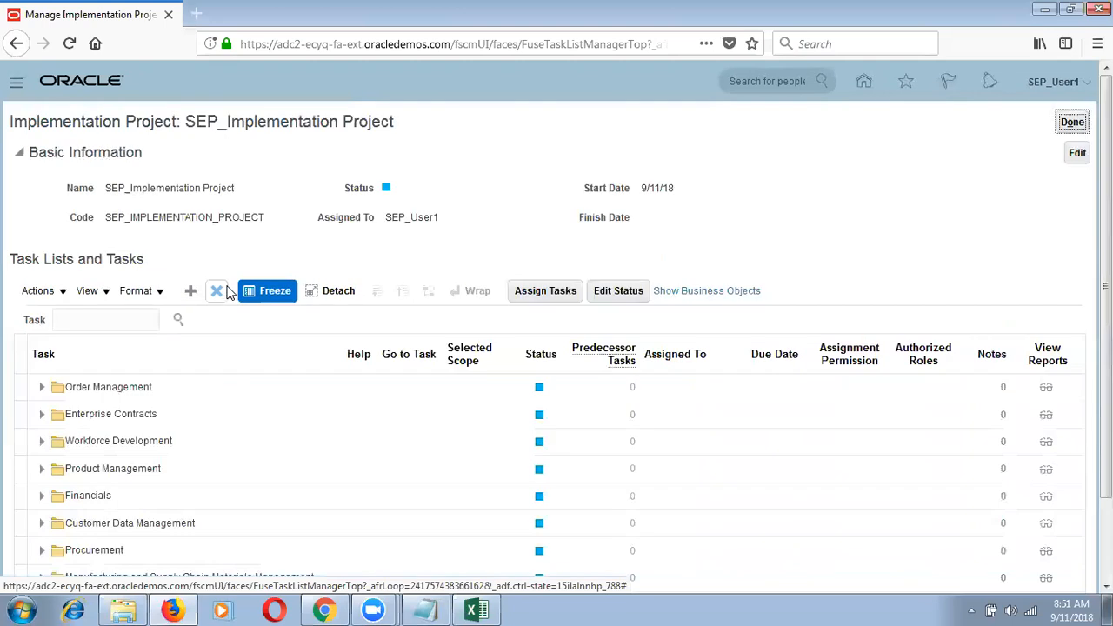
{"action": "left_click", "coordinate": [1077, 154]}
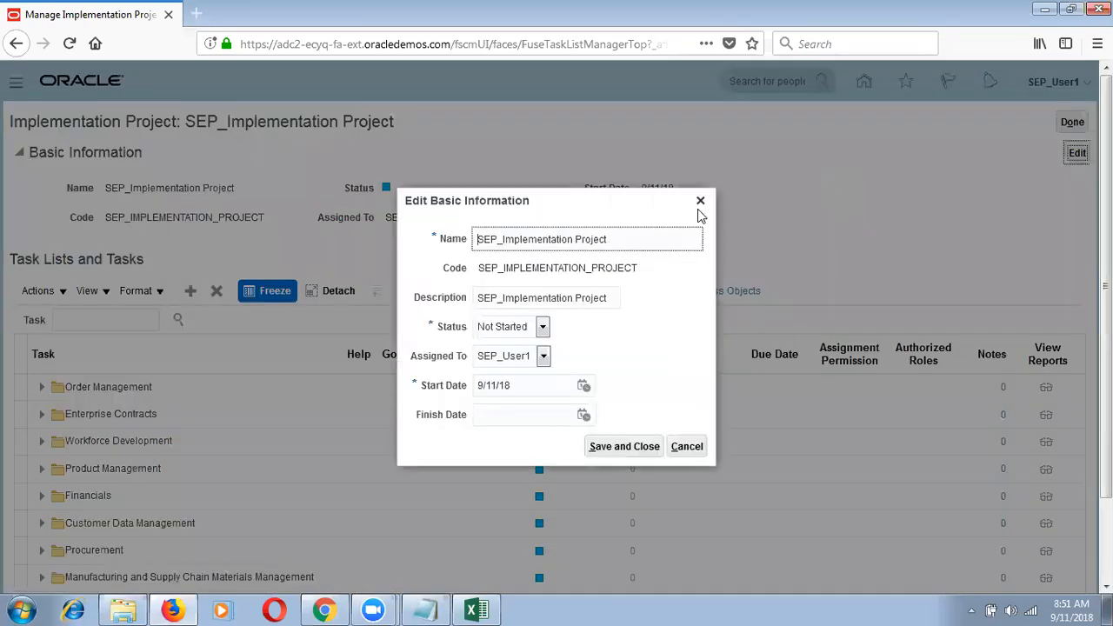
Change the project's Status to In Progress, save, and return to the projects list.
{"action": "left_click", "coordinate": [539, 326]}
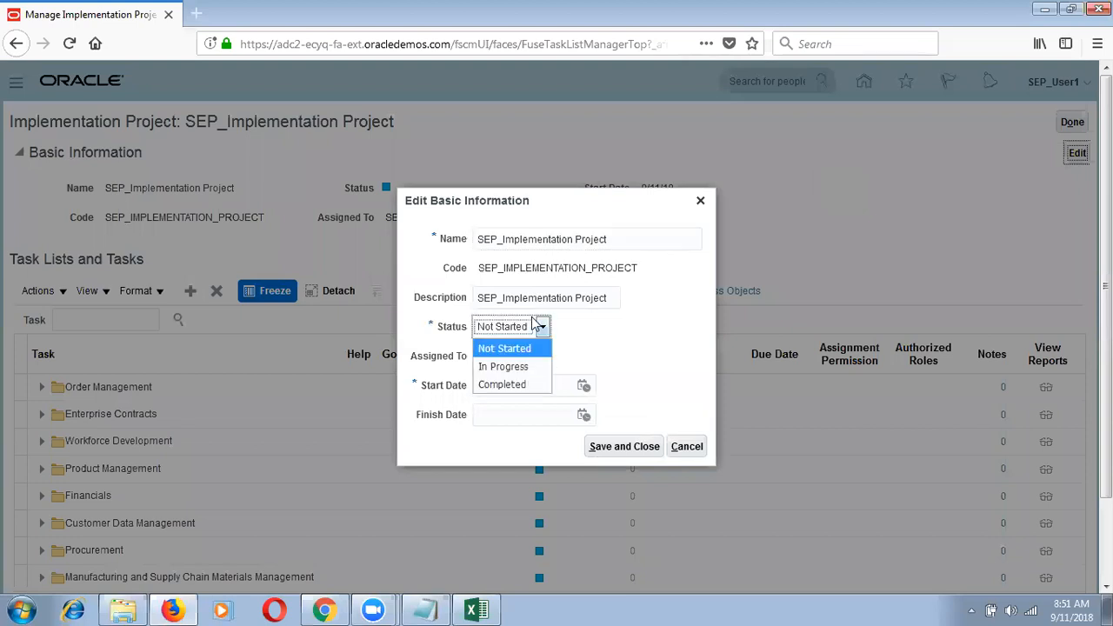
{"action": "left_click", "coordinate": [513, 368]}
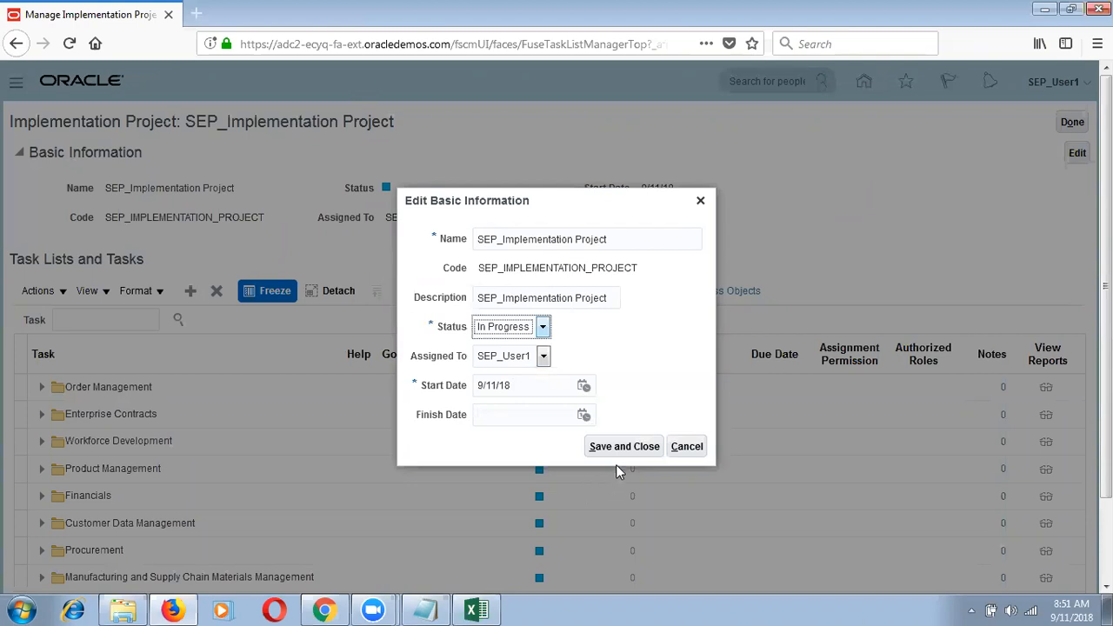
{"action": "left_click", "coordinate": [639, 447]}
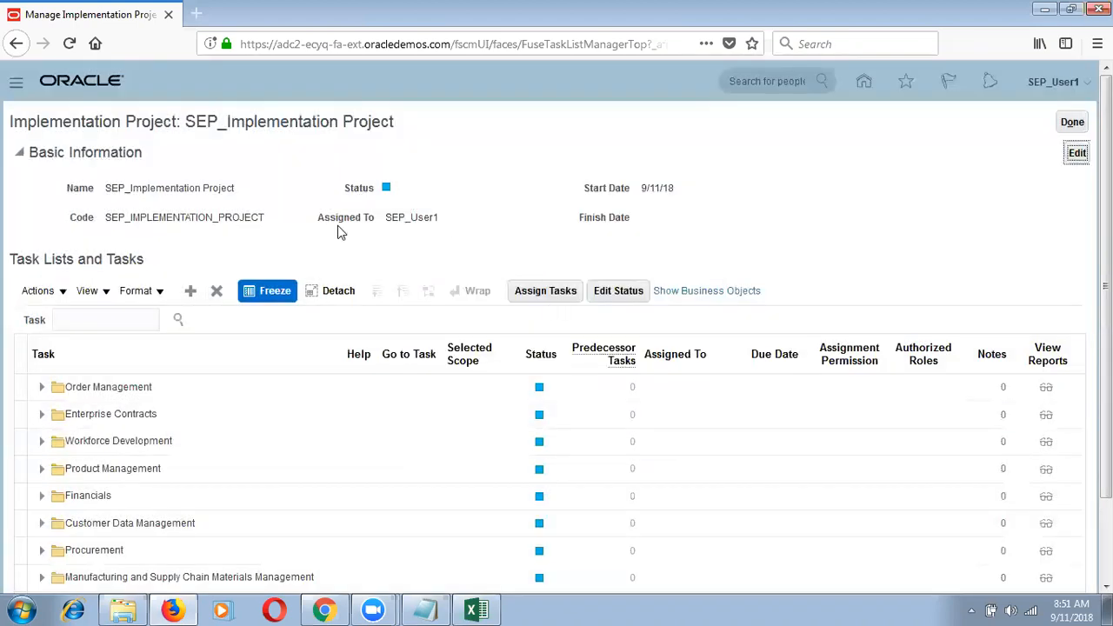
{"action": "left_click", "coordinate": [1071, 122]}
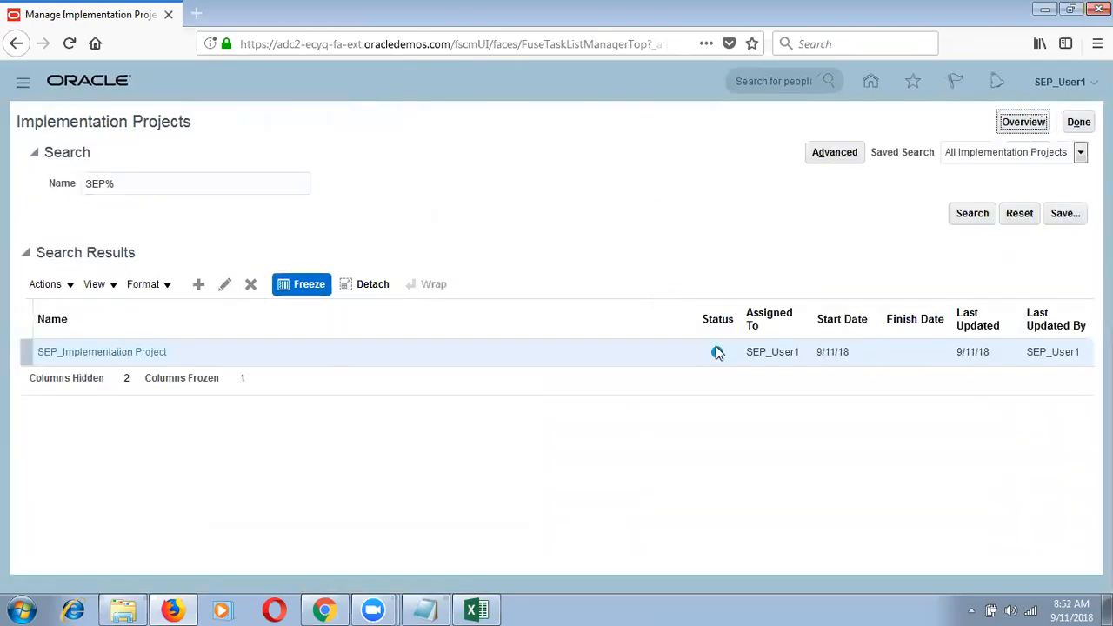
Reopen SEP_Implementation Project and review the Order Management task list's SEP_User1 assignment.
{"action": "left_click", "coordinate": [136, 356]}
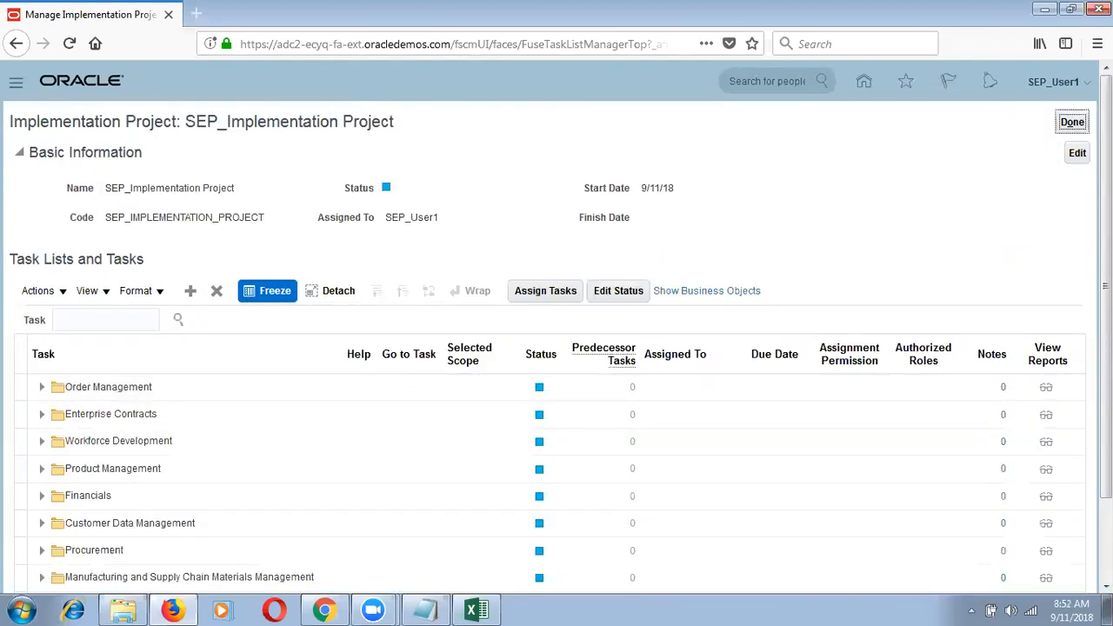
{"action": "scroll", "coordinate": [1072, 137], "scroll_direction": "down", "scroll_amount": 1}
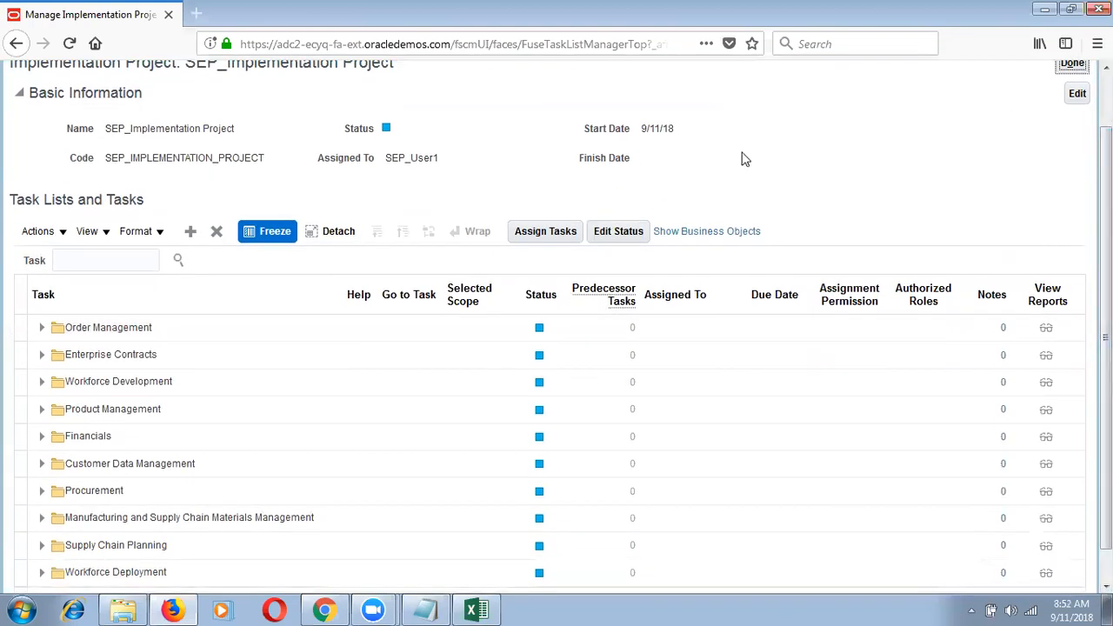
{"action": "left_click", "coordinate": [261, 326]}
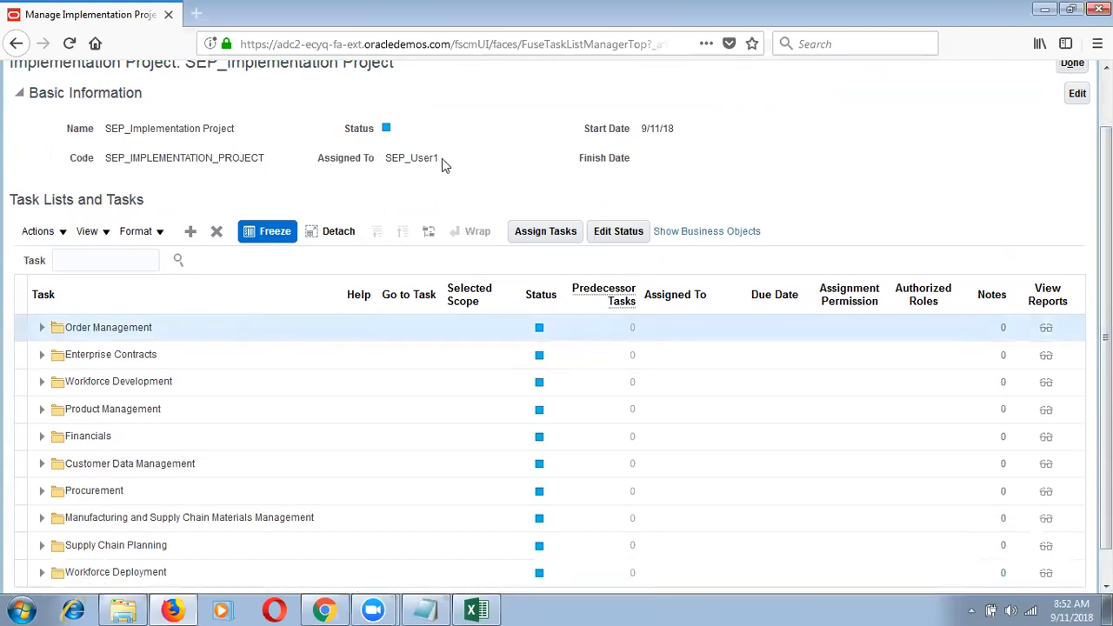
{"action": "left_click_drag", "start_coordinate": [442, 159], "coordinate": [380, 172]}
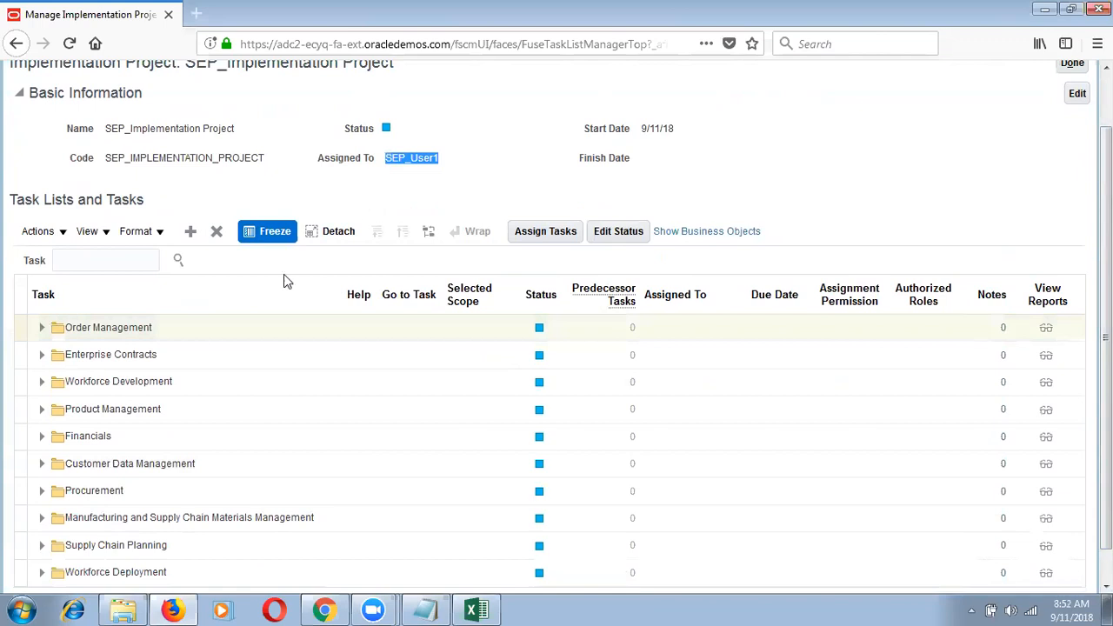
{"action": "left_click", "coordinate": [271, 337]}
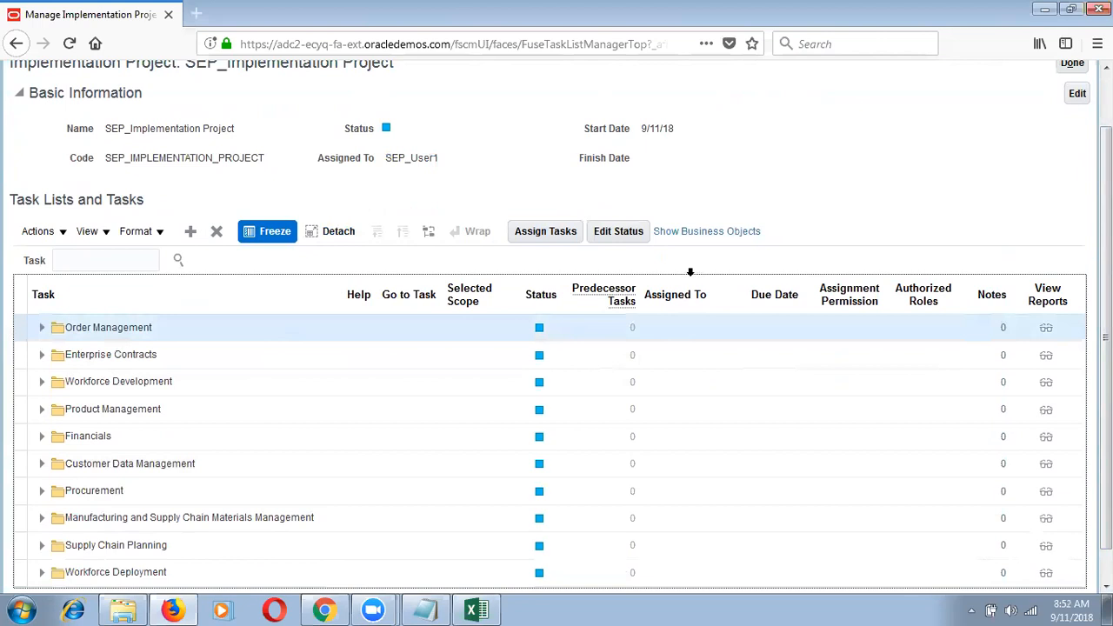
{"action": "left_click", "coordinate": [690, 272]}
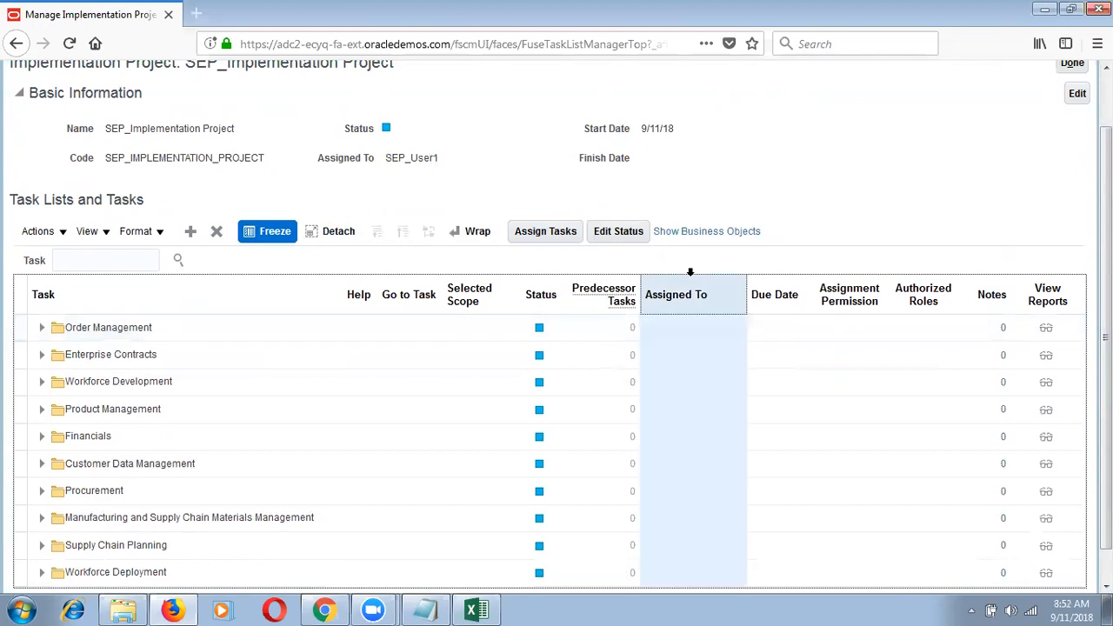
{"action": "scroll", "coordinate": [556, 330], "scroll_direction": "down", "scroll_amount": 1}
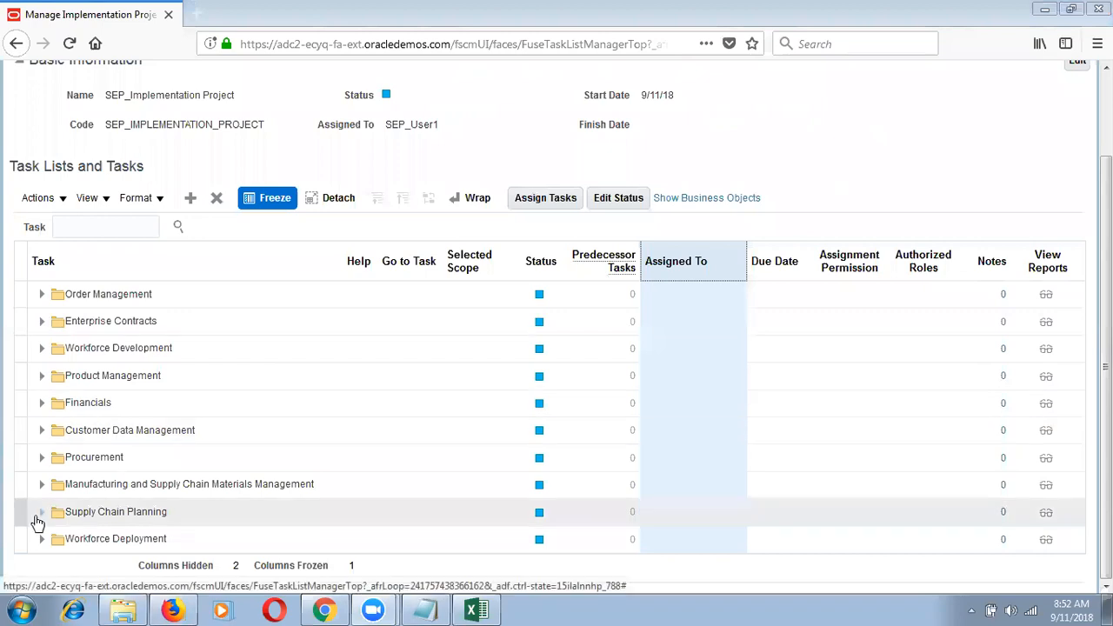
Expand Procurement, Define Common Applications Configuration and Define Implementation Users in the task tree.
{"action": "left_click", "coordinate": [42, 463]}
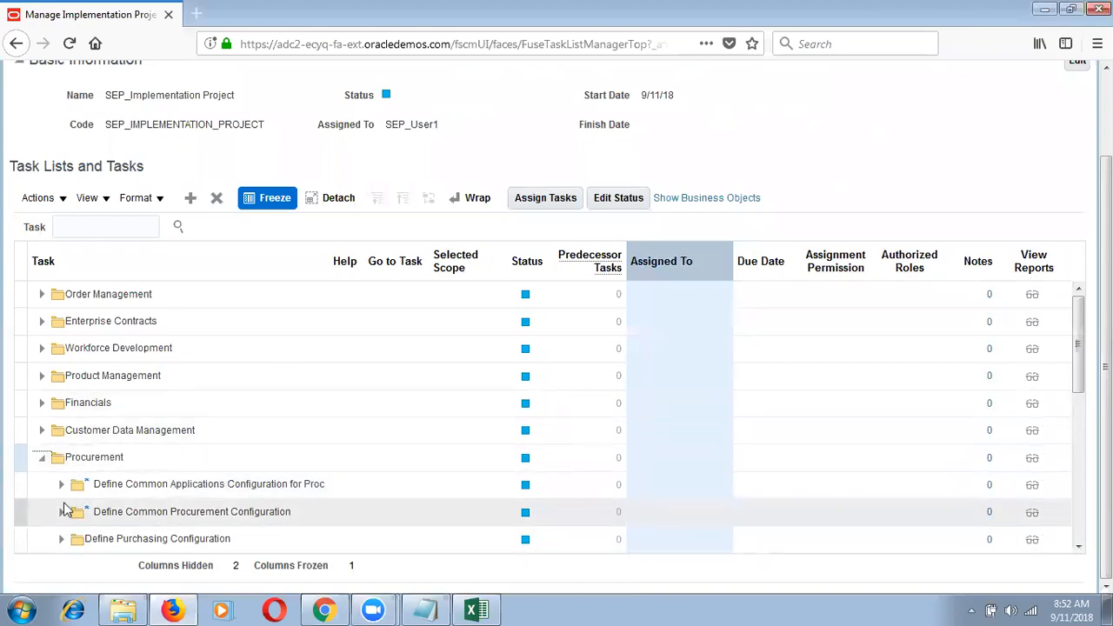
{"action": "left_click", "coordinate": [62, 485]}
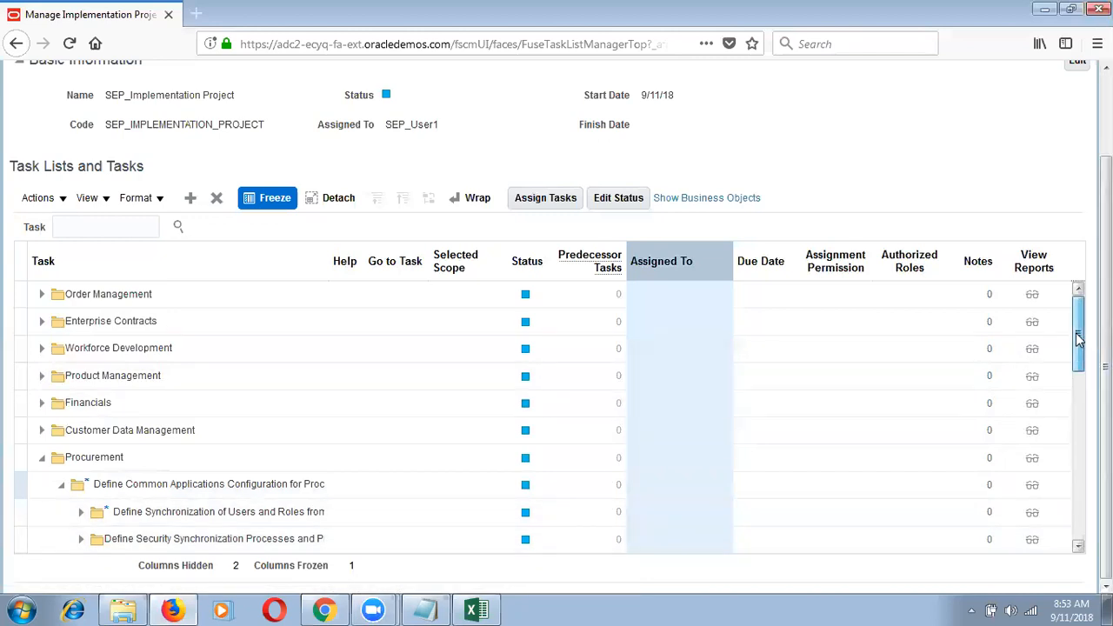
{"action": "scroll", "coordinate": [1078, 339], "scroll_direction": "down", "scroll_amount": 3}
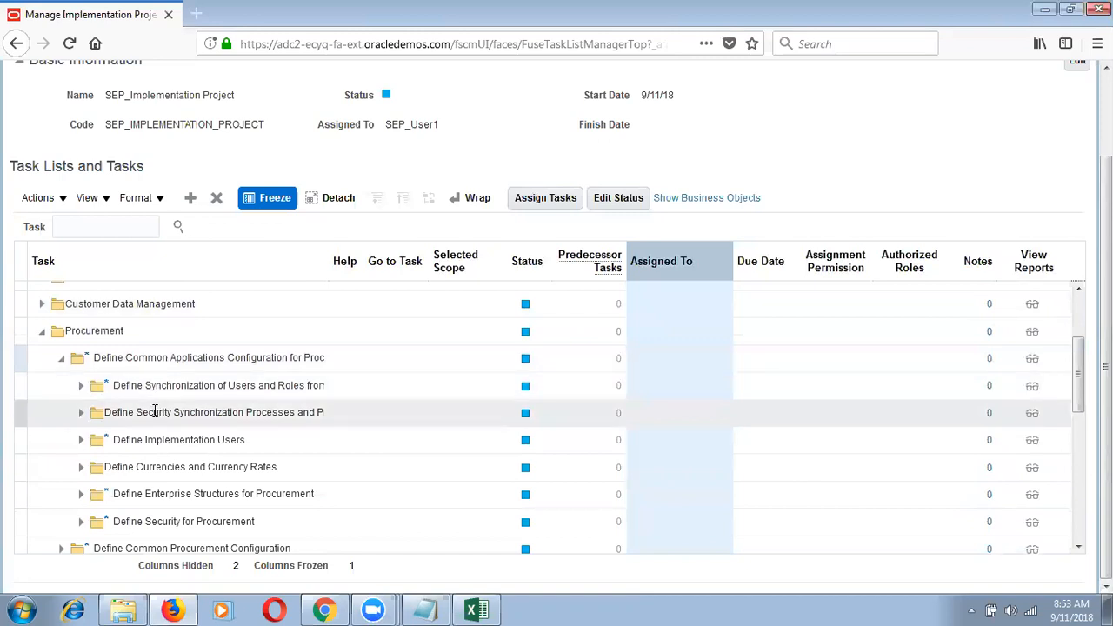
{"action": "left_click", "coordinate": [80, 441]}
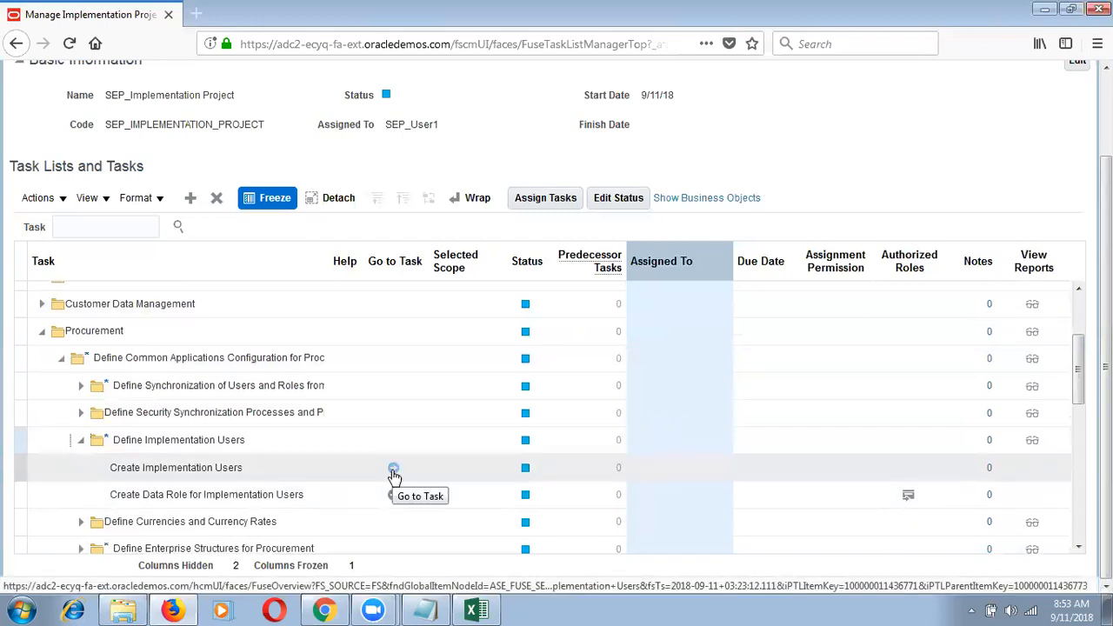
{"action": "left_click", "coordinate": [403, 252]}
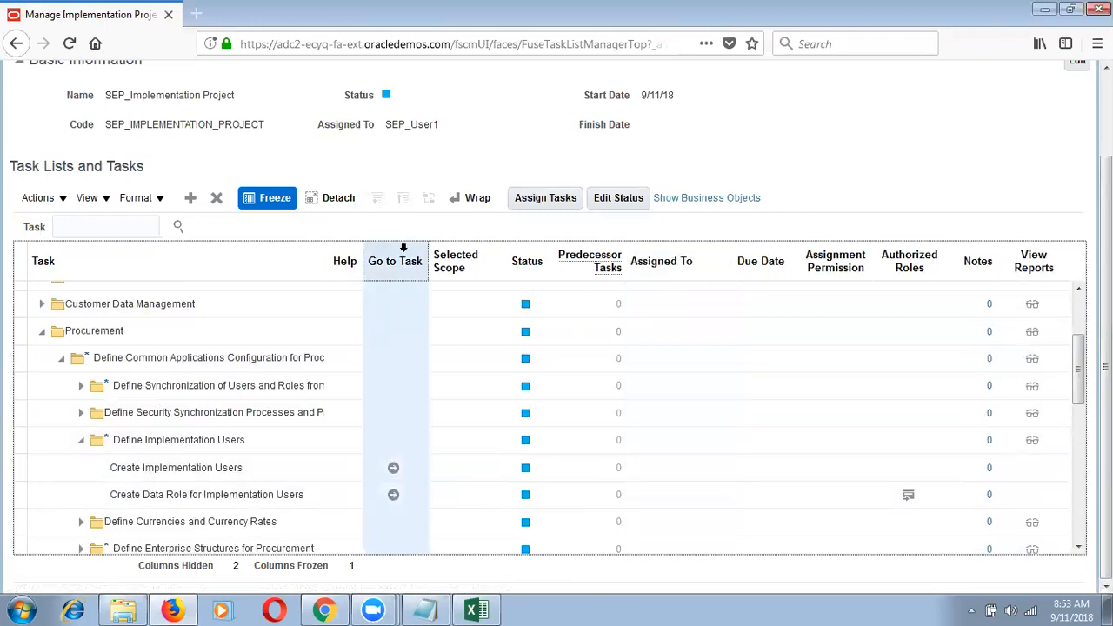
{"action": "left_click", "coordinate": [394, 471]}
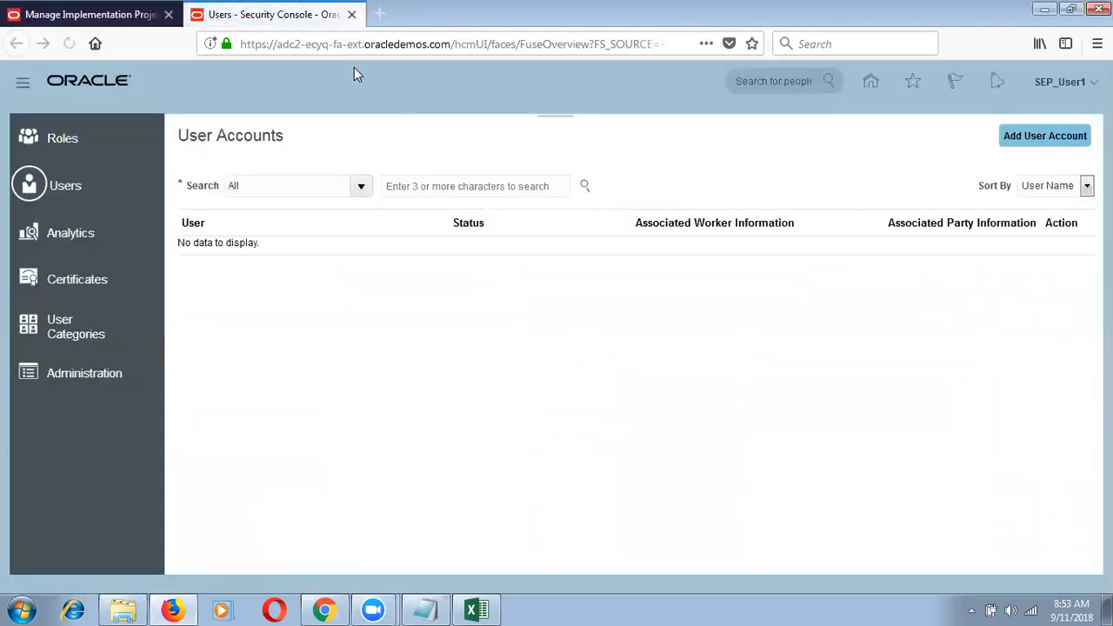
{"action": "left_click", "coordinate": [351, 15]}
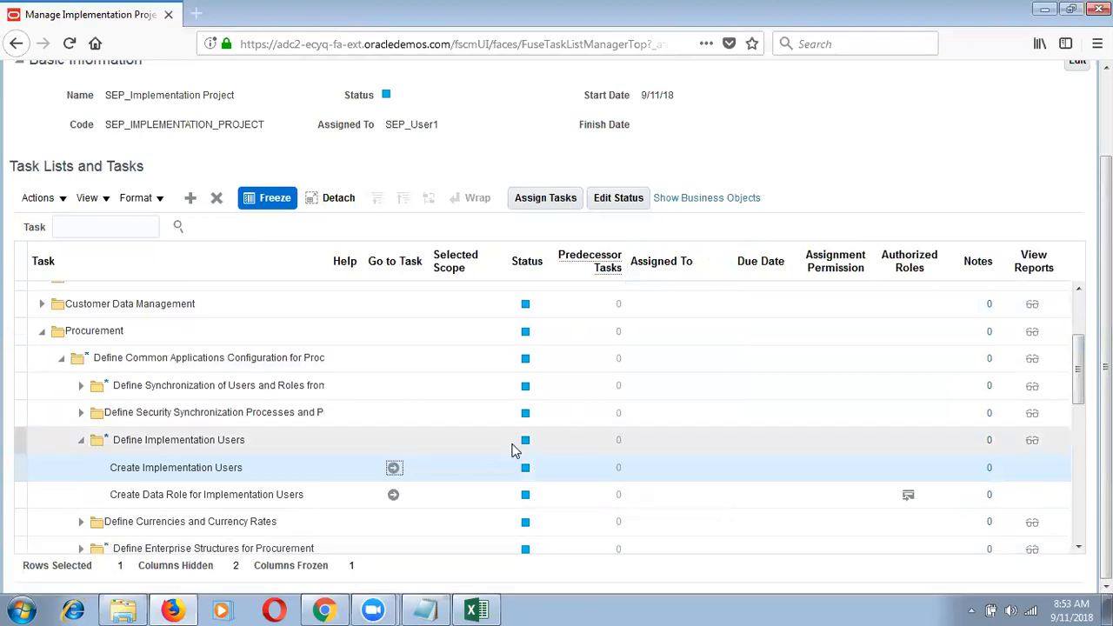
Collapse the Procurement folder in the Task Lists and Tasks table and leave its row selected.
{"action": "mouse_move", "coordinate": [529, 474]}
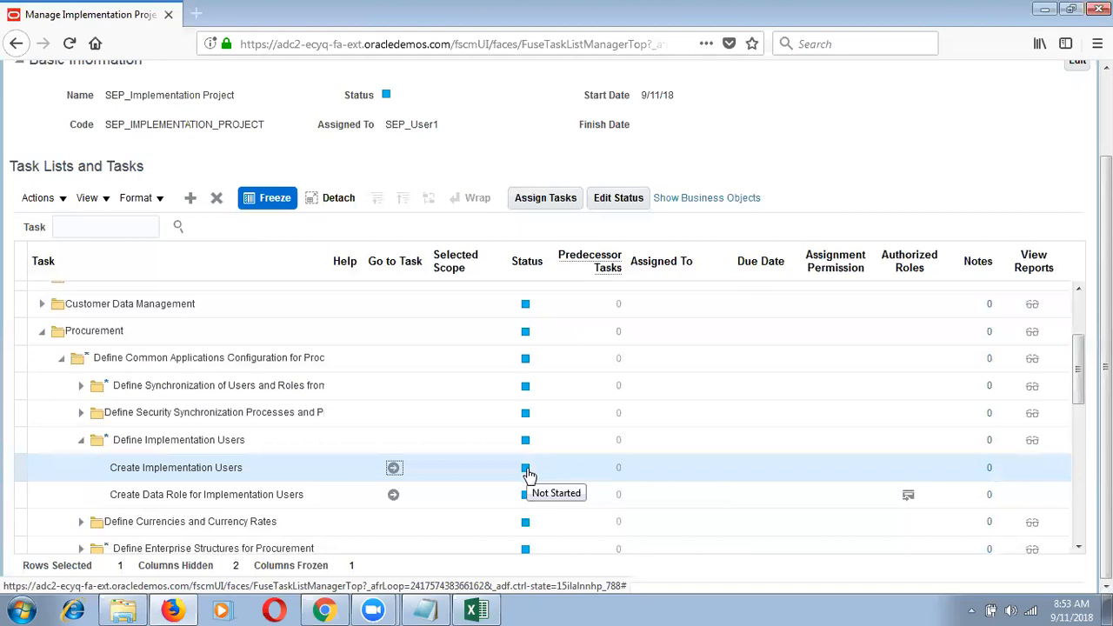
{"action": "left_click", "coordinate": [542, 471]}
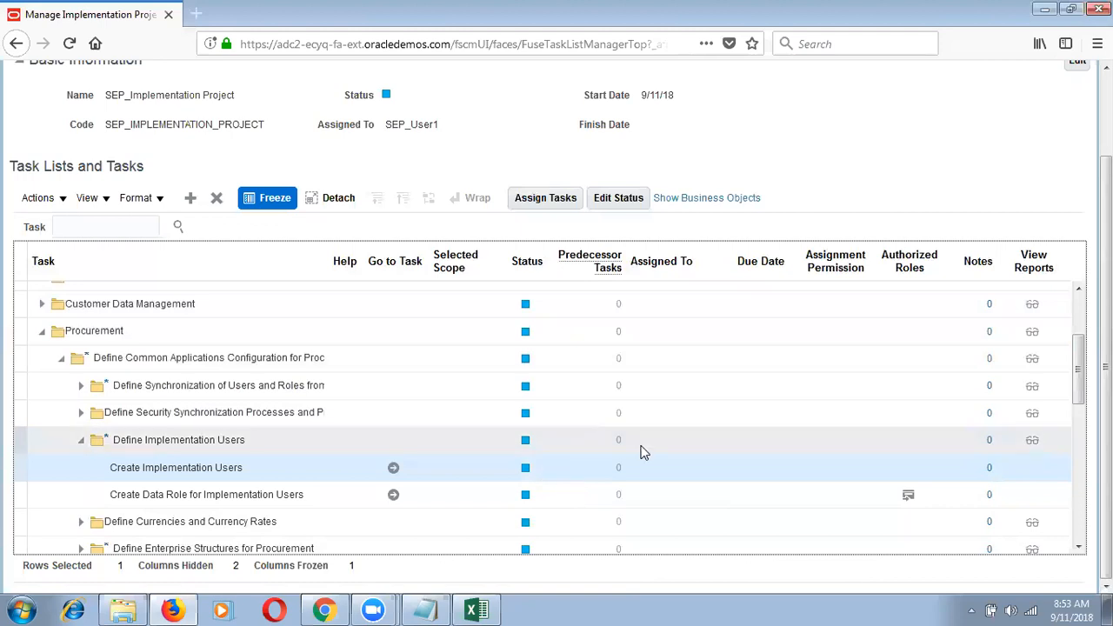
{"action": "left_click", "coordinate": [650, 264]}
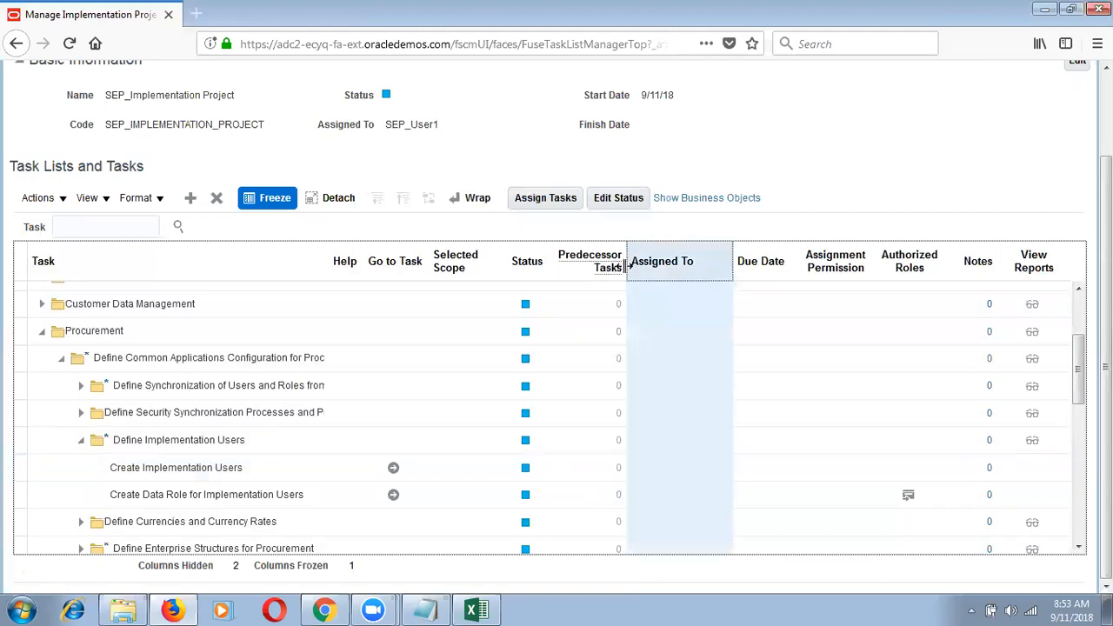
{"action": "left_click", "coordinate": [41, 332]}
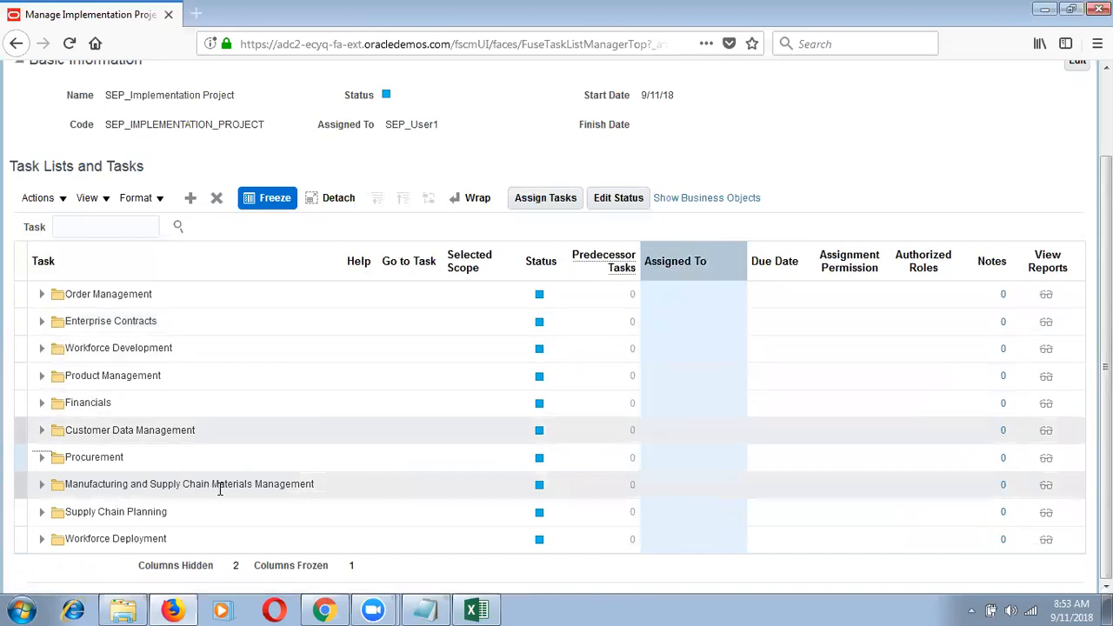
{"action": "left_click", "coordinate": [199, 460]}
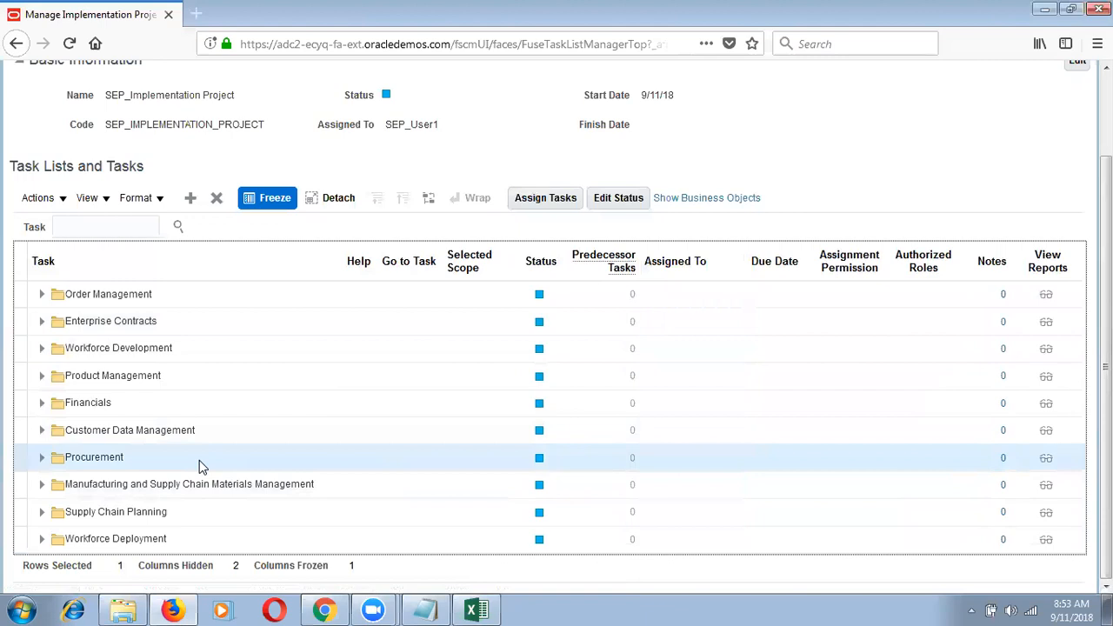
{"action": "left_click", "coordinate": [41, 458]}
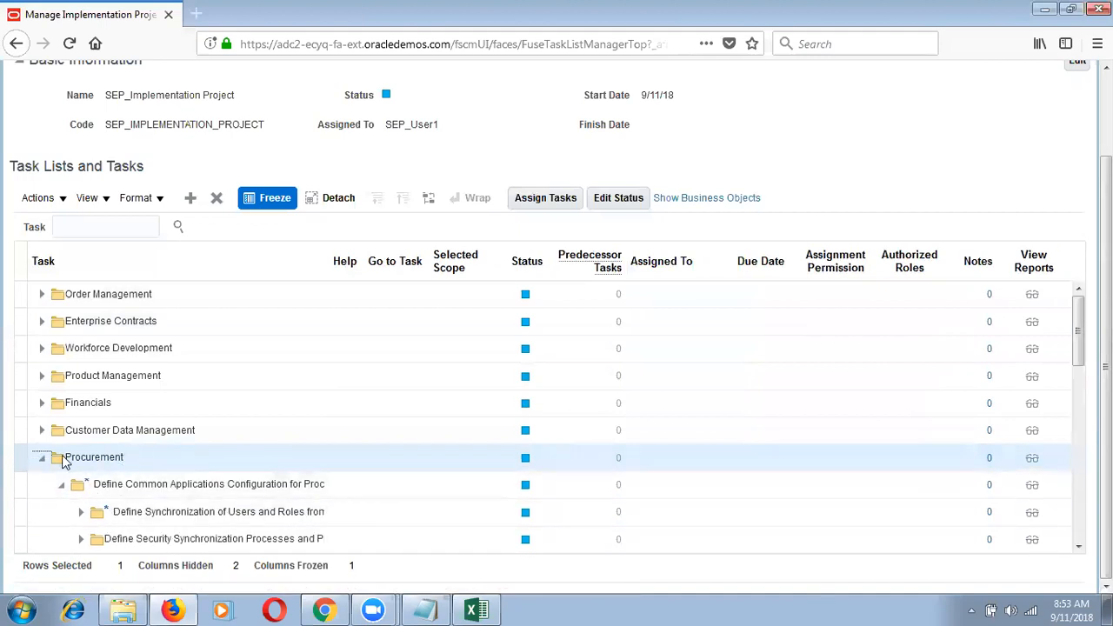
{"action": "left_click", "coordinate": [42, 461]}
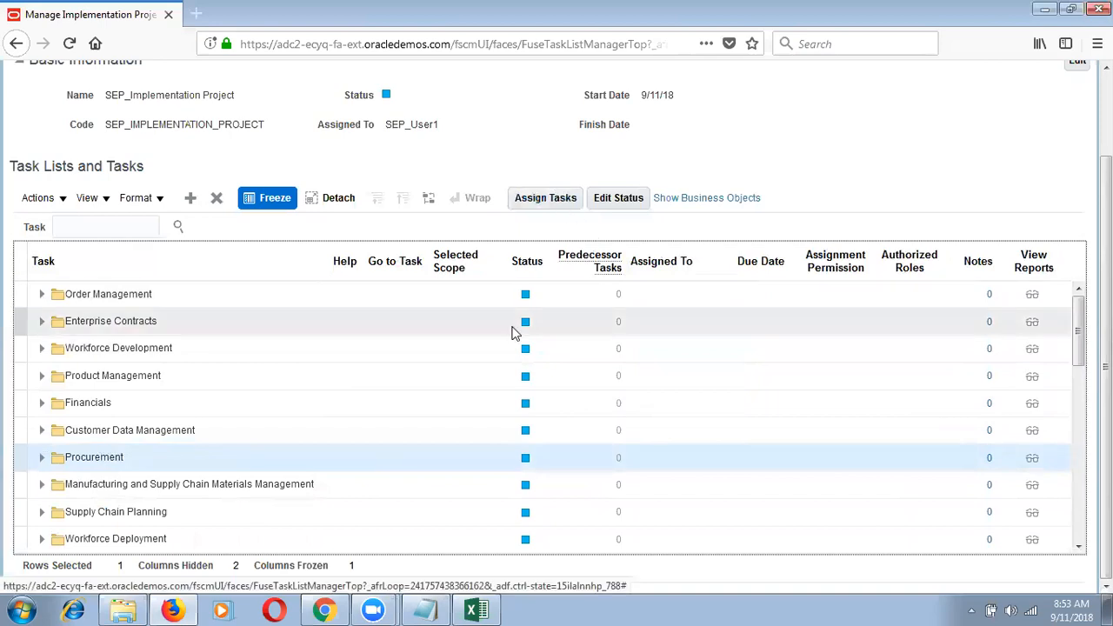
{"action": "left_click", "coordinate": [394, 469]}
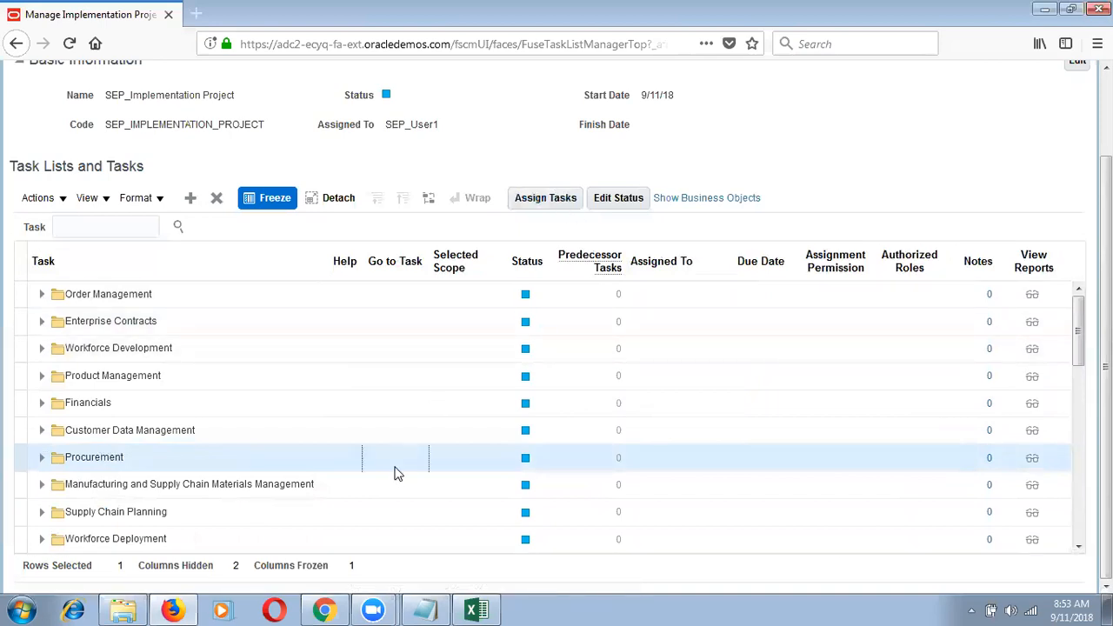
Assign SEP_User1 to the Procurement task list, found by a User ID search on SEP_.
{"action": "left_click", "coordinate": [546, 200]}
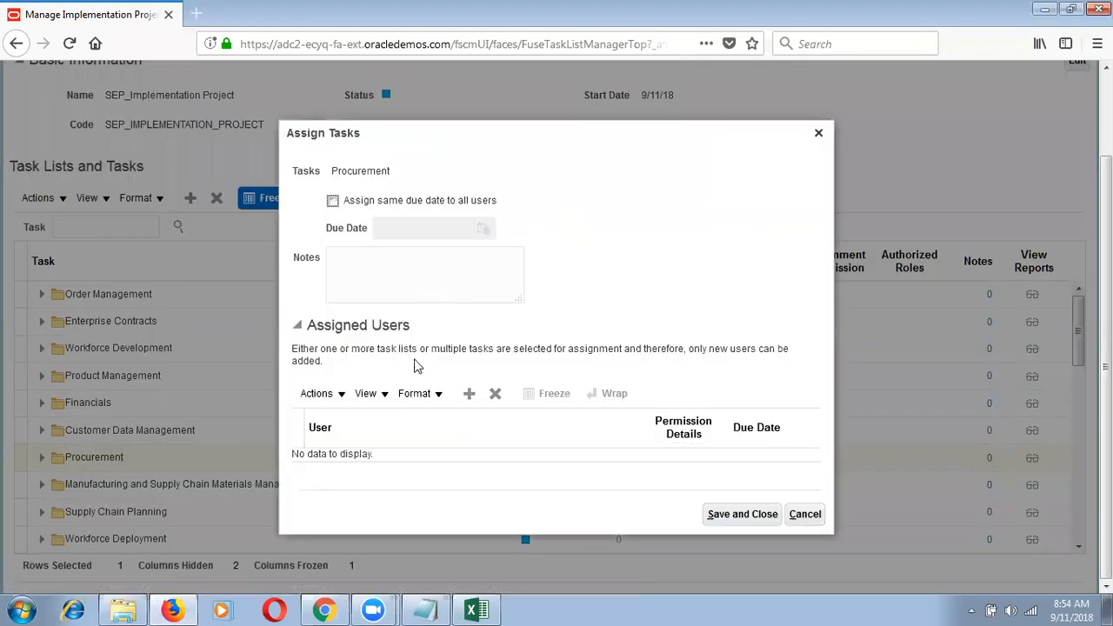
{"action": "left_click", "coordinate": [470, 395]}
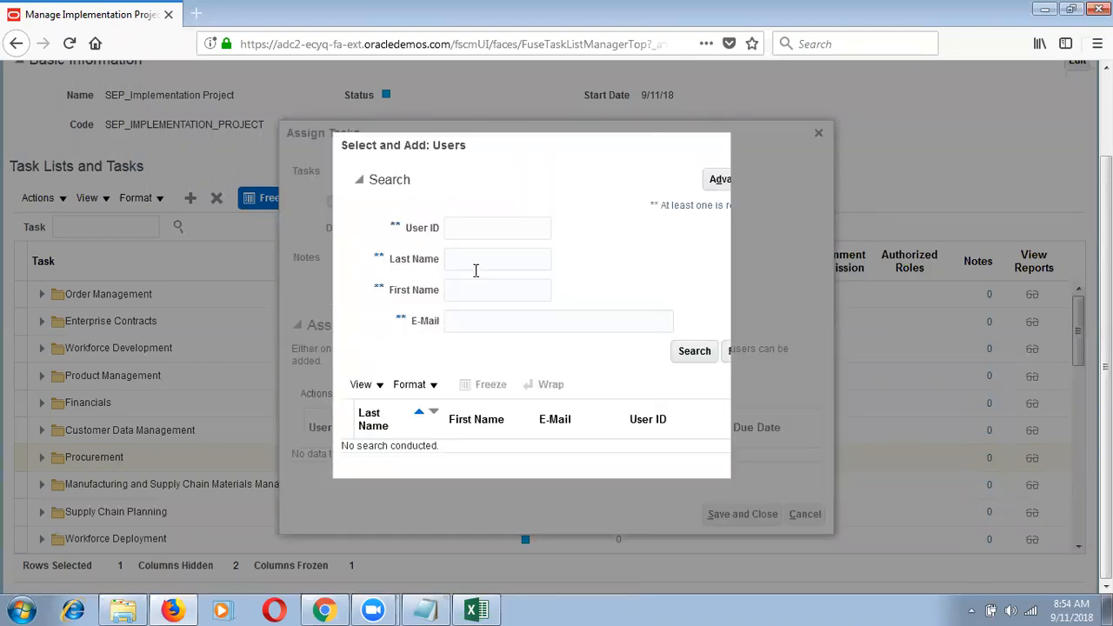
{"action": "left_click", "coordinate": [502, 226]}
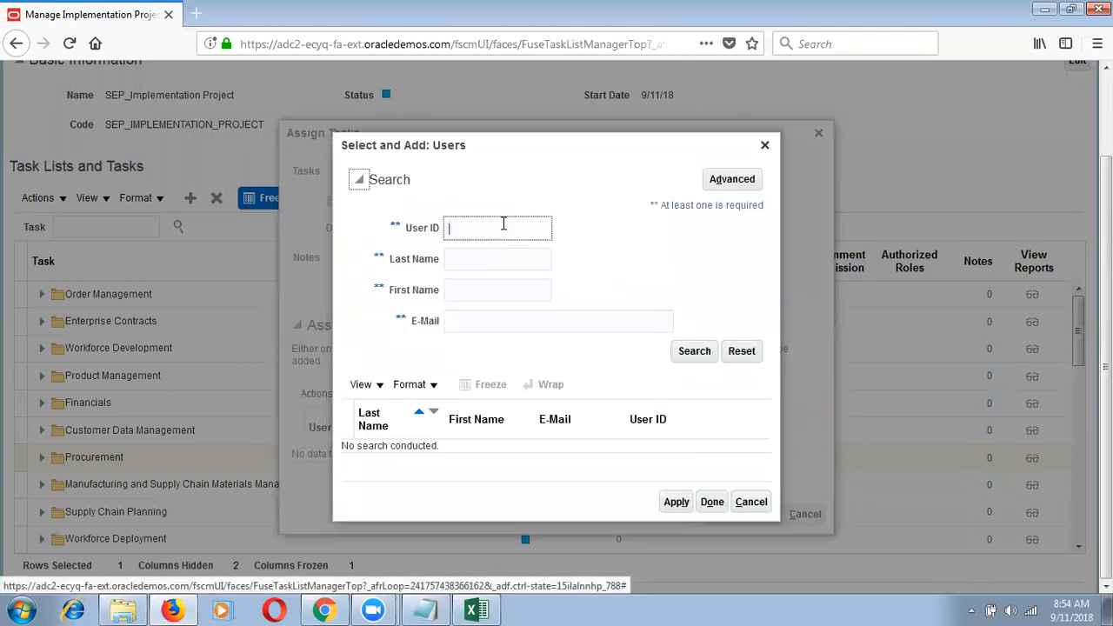
{"action": "type", "text": "SEP_"}
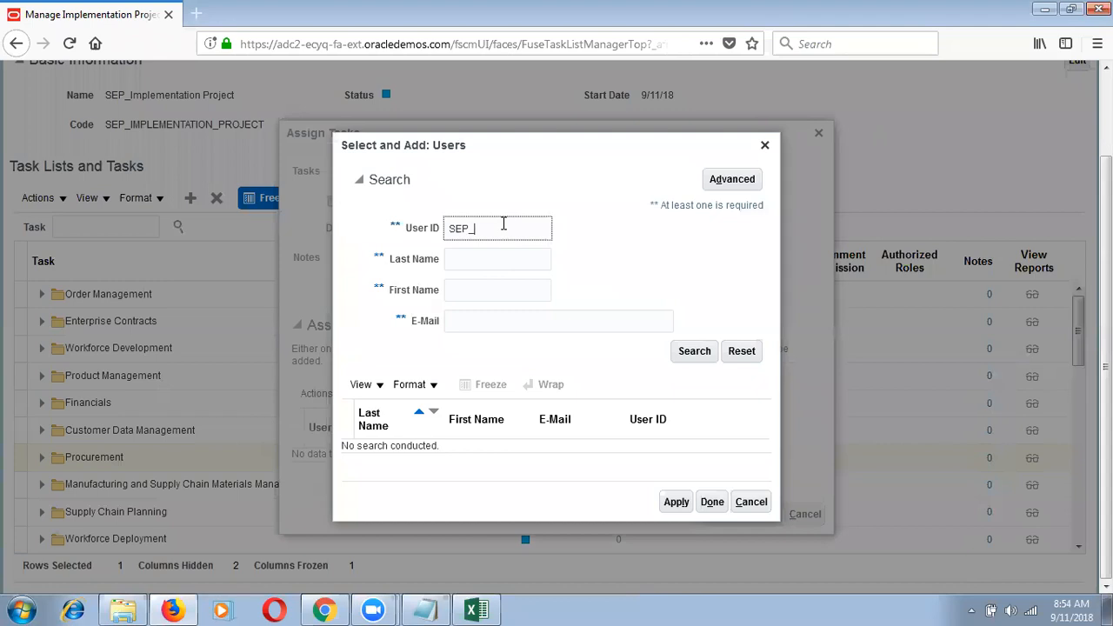
{"action": "left_click", "coordinate": [706, 351]}
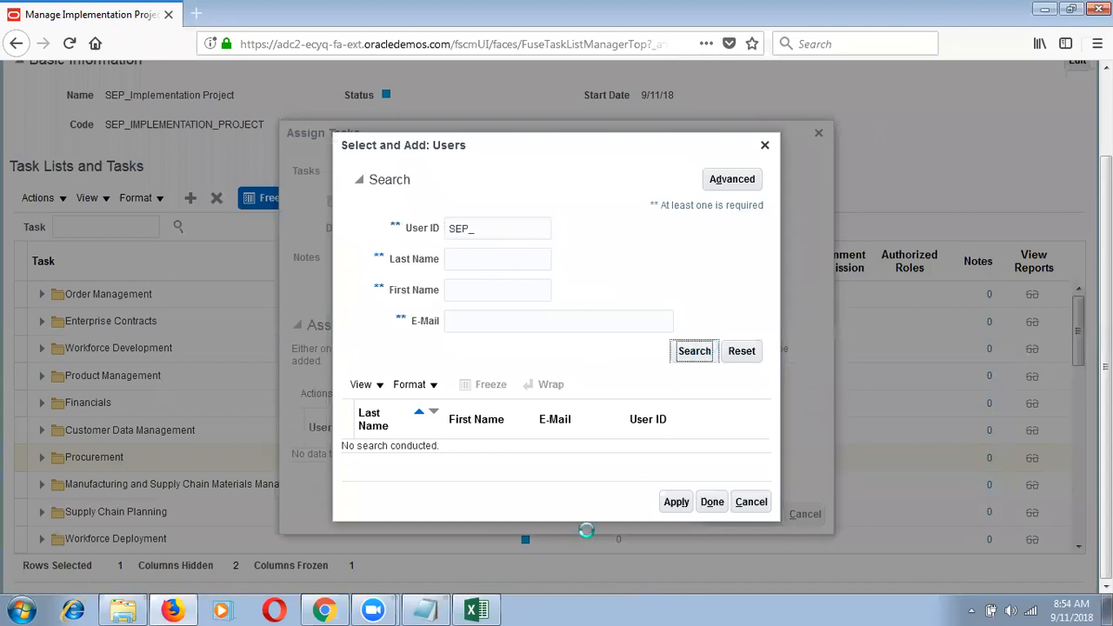
{"action": "left_click", "coordinate": [557, 448]}
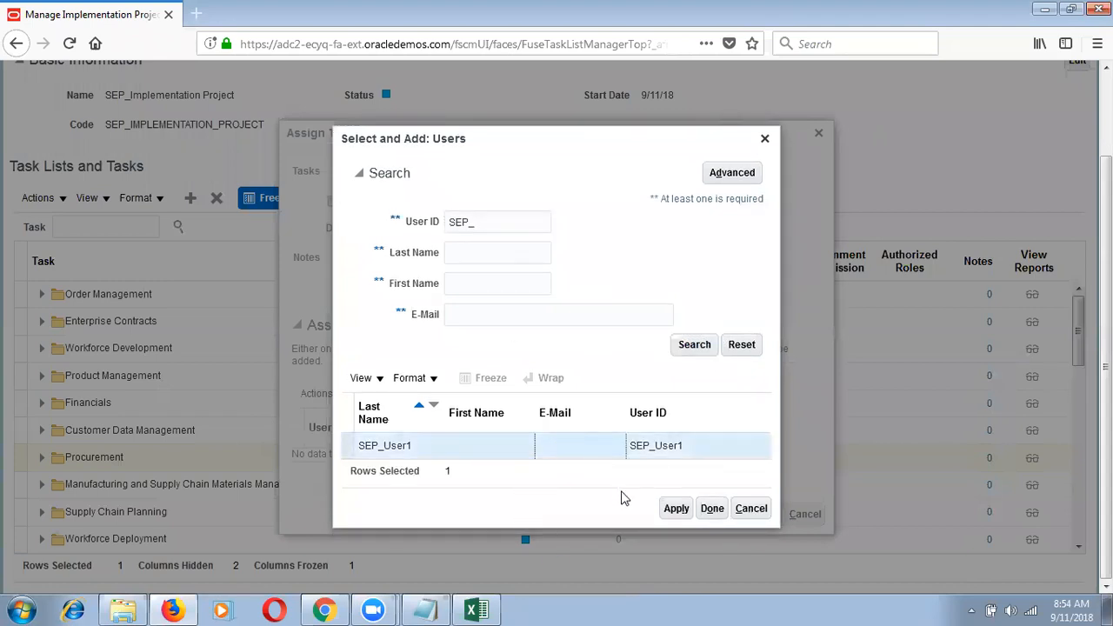
{"action": "left_click", "coordinate": [675, 509]}
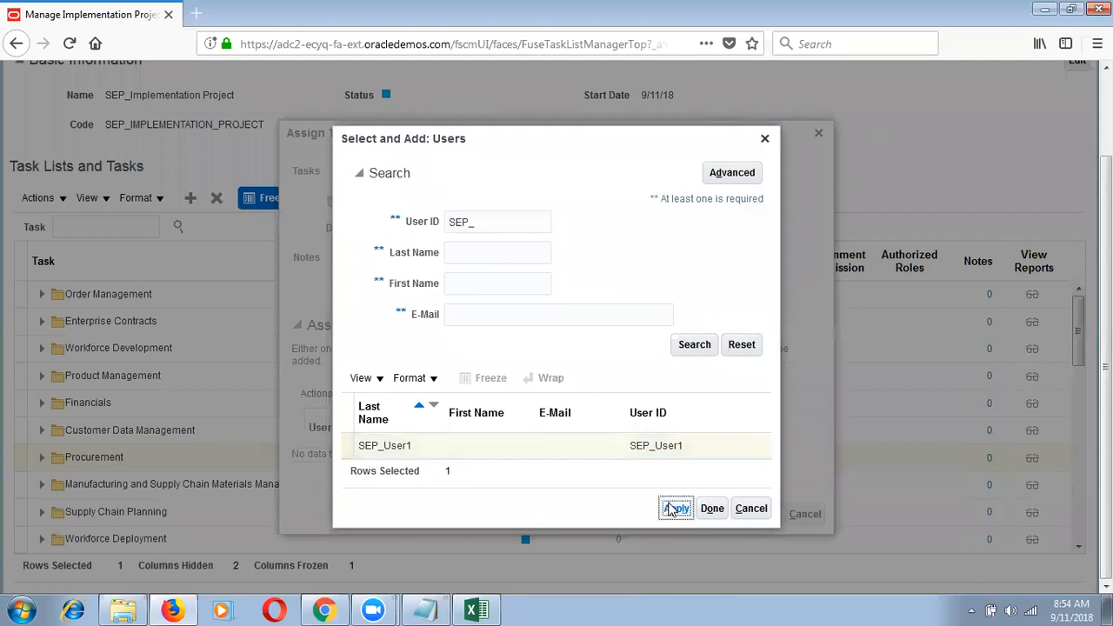
{"action": "left_click", "coordinate": [712, 513]}
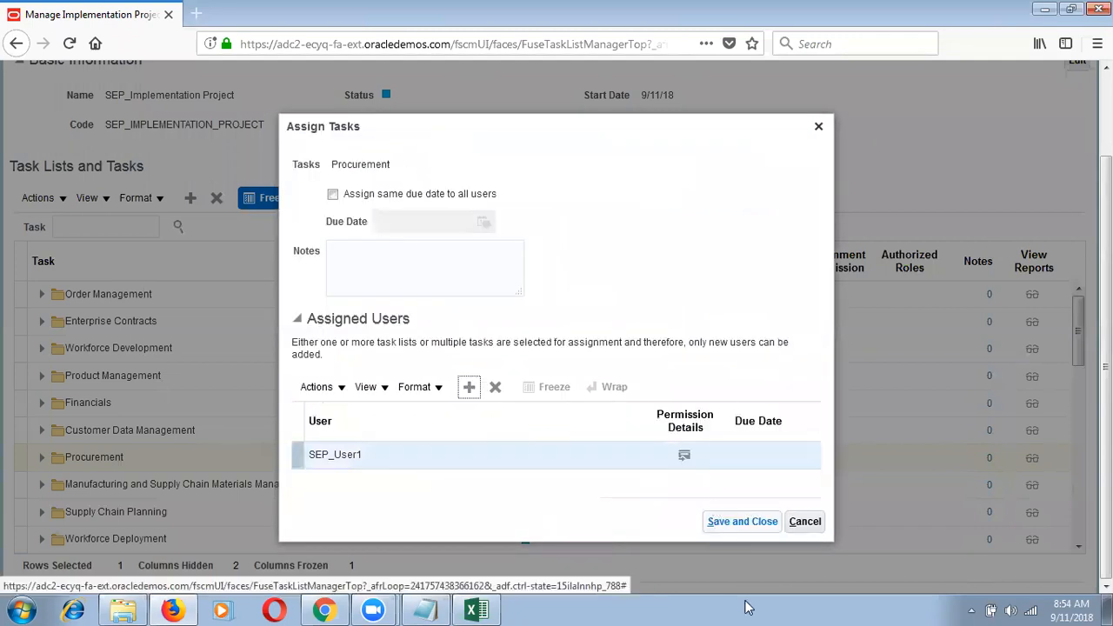
{"action": "left_click", "coordinate": [686, 463]}
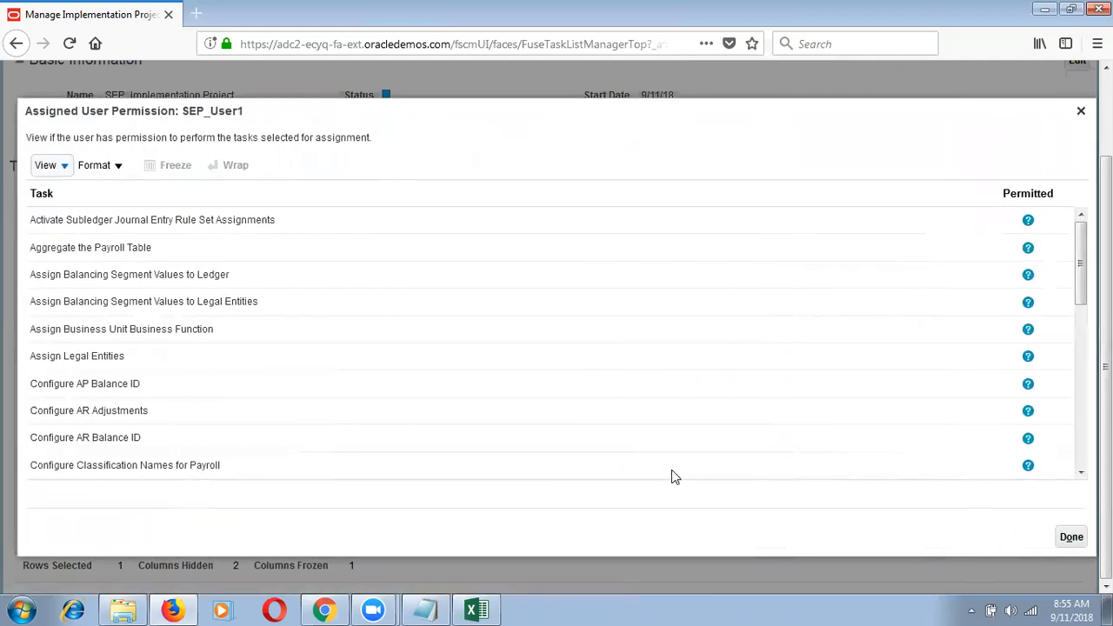
{"action": "left_click", "coordinate": [504, 235]}
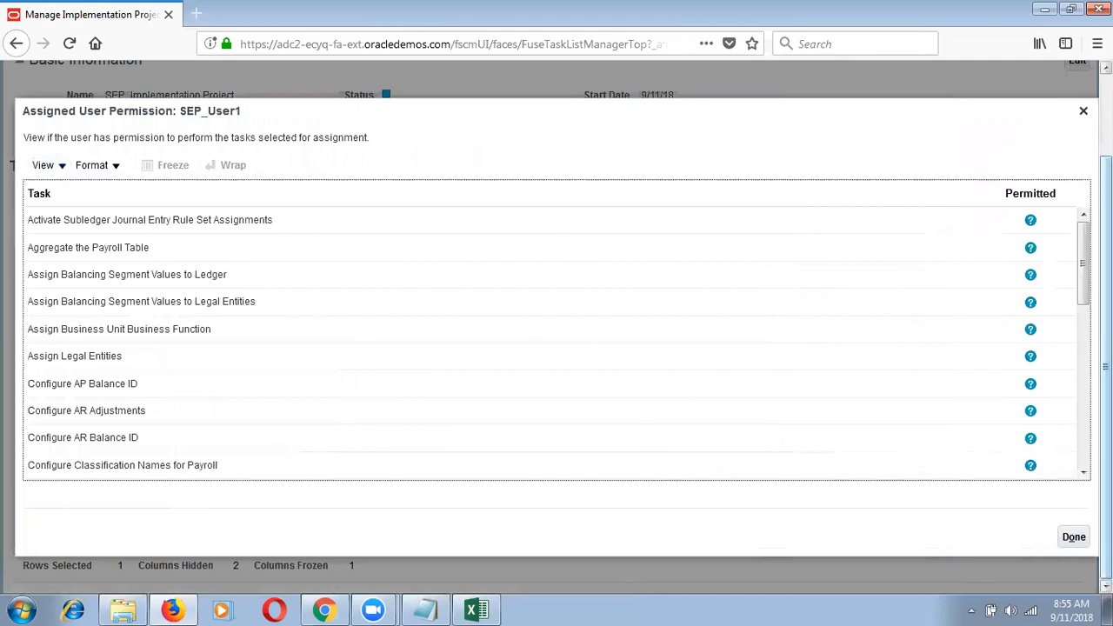
{"action": "scroll", "coordinate": [1081, 449], "scroll_direction": "down", "scroll_amount": 1}
{"action": "scroll", "coordinate": [1081, 449], "scroll_direction": "down", "scroll_amount": 3}
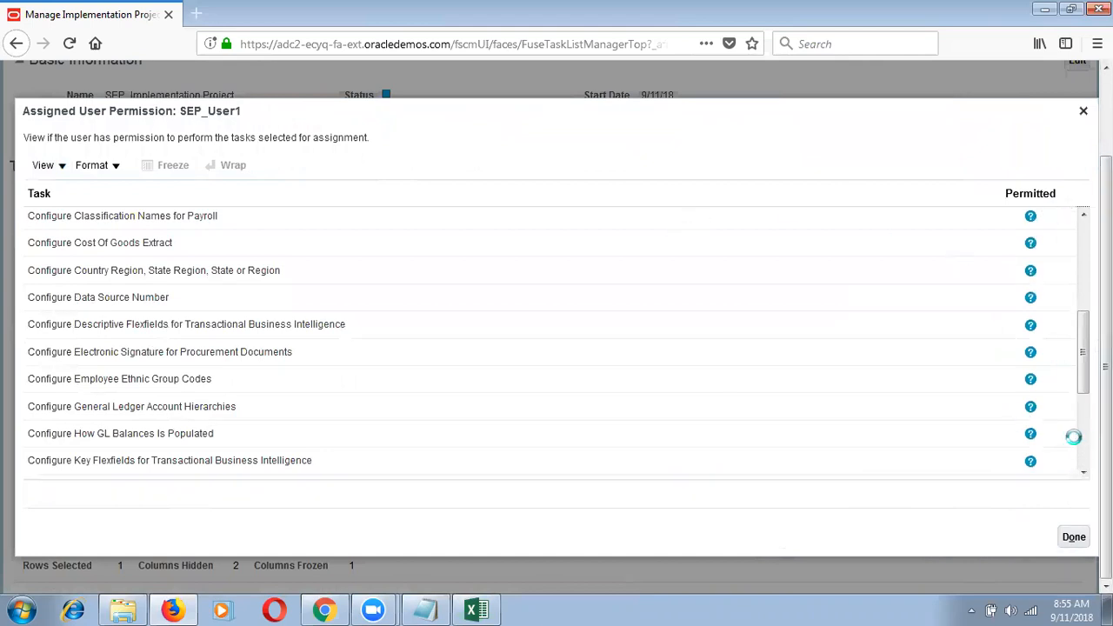
{"action": "scroll", "coordinate": [557, 343], "scroll_direction": "down", "scroll_amount": 3}
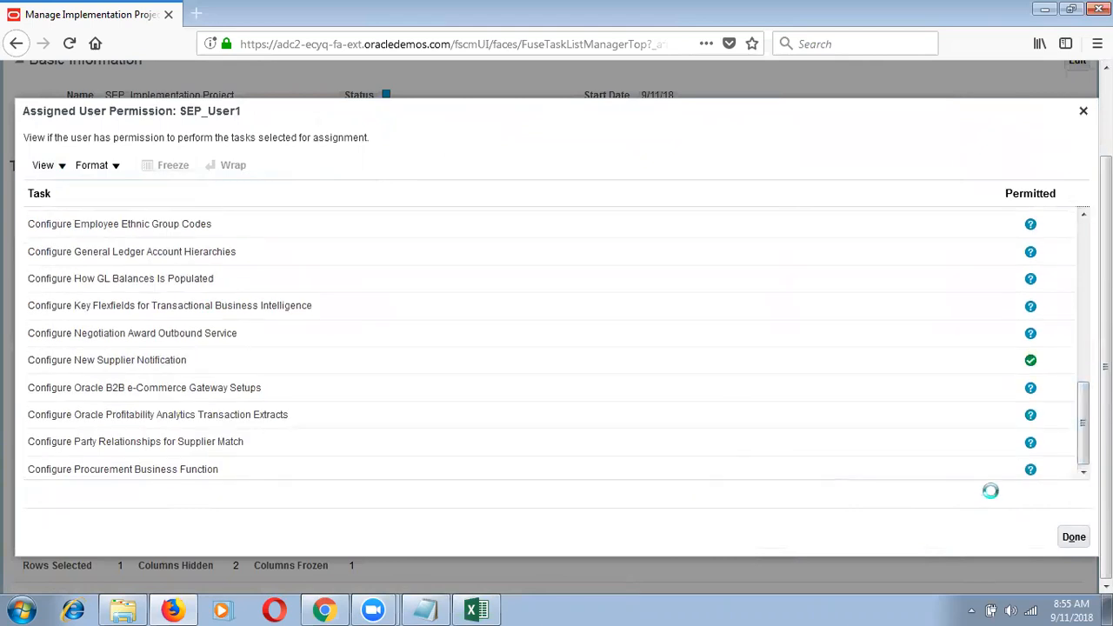
{"action": "left_click", "coordinate": [1074, 539]}
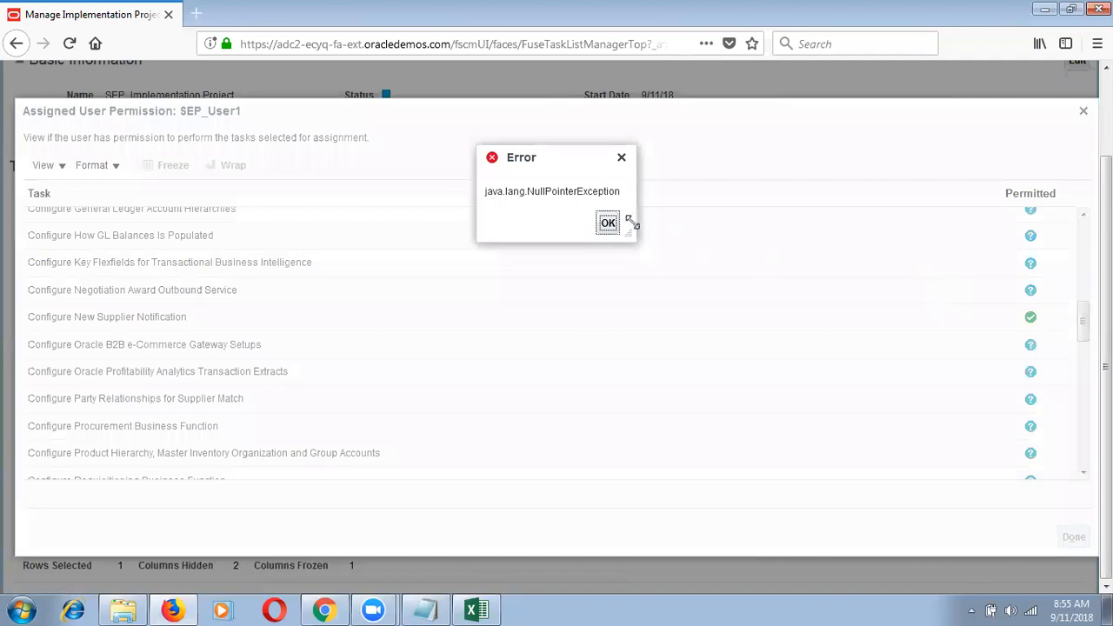
{"action": "left_click", "coordinate": [607, 223]}
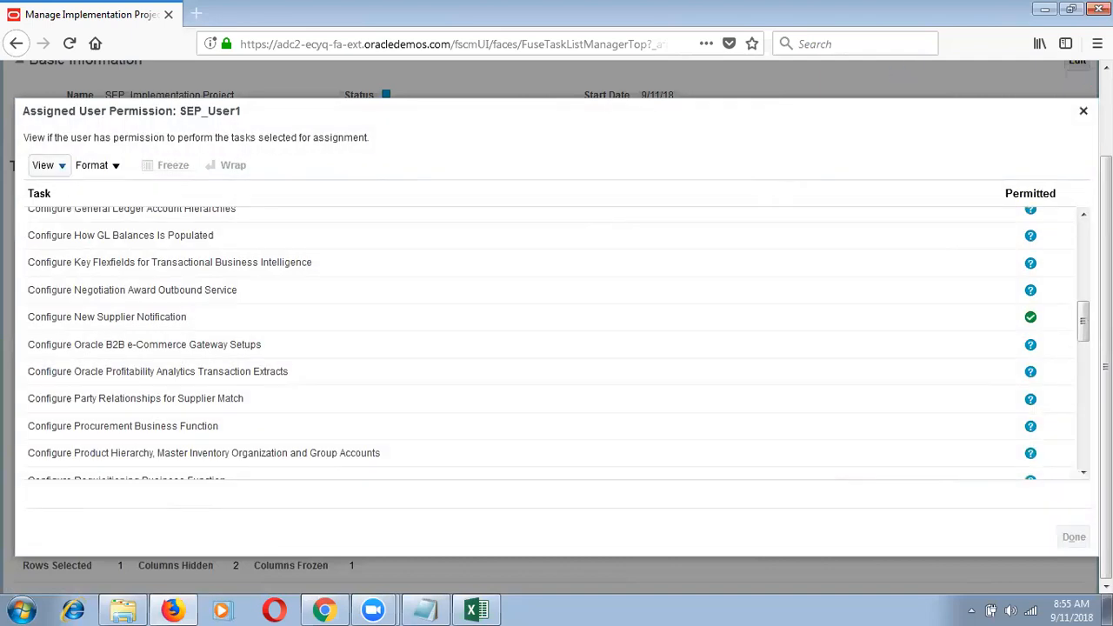
{"action": "left_click", "coordinate": [1083, 111]}
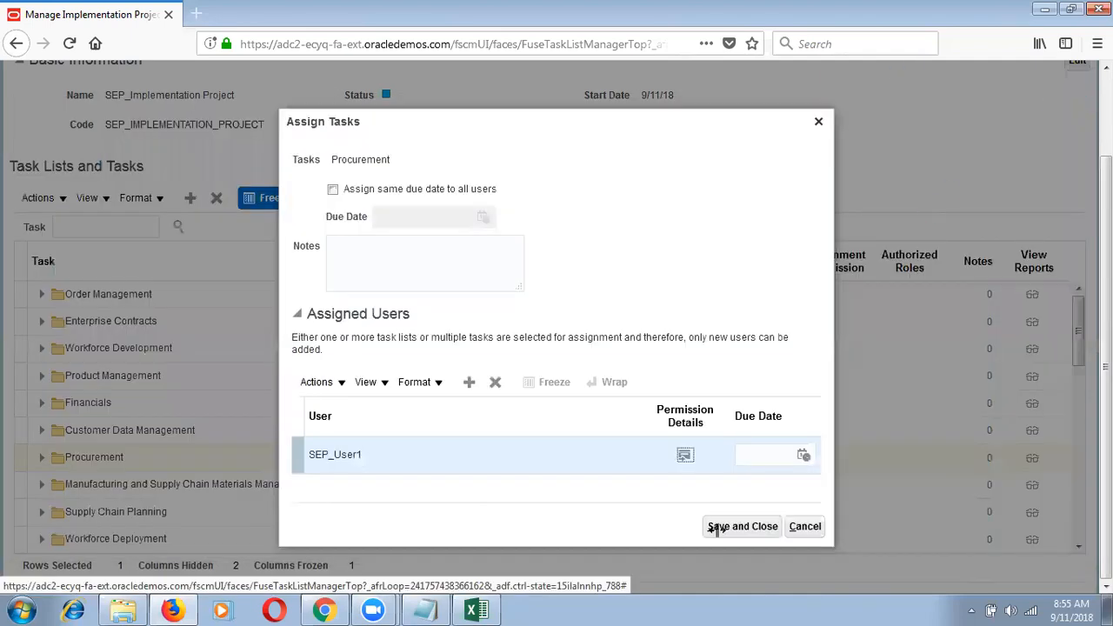
Pick December 31 in SEP_User1's Due Date calendar, making it 12/31/18.
{"action": "left_click", "coordinate": [801, 451]}
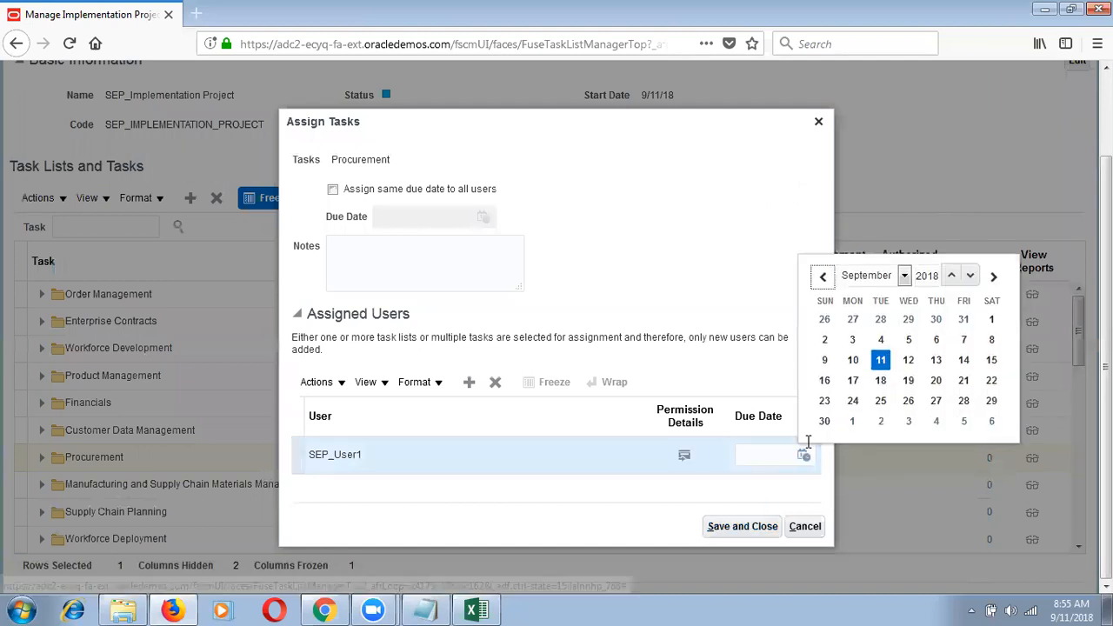
{"action": "left_click", "coordinate": [872, 275]}
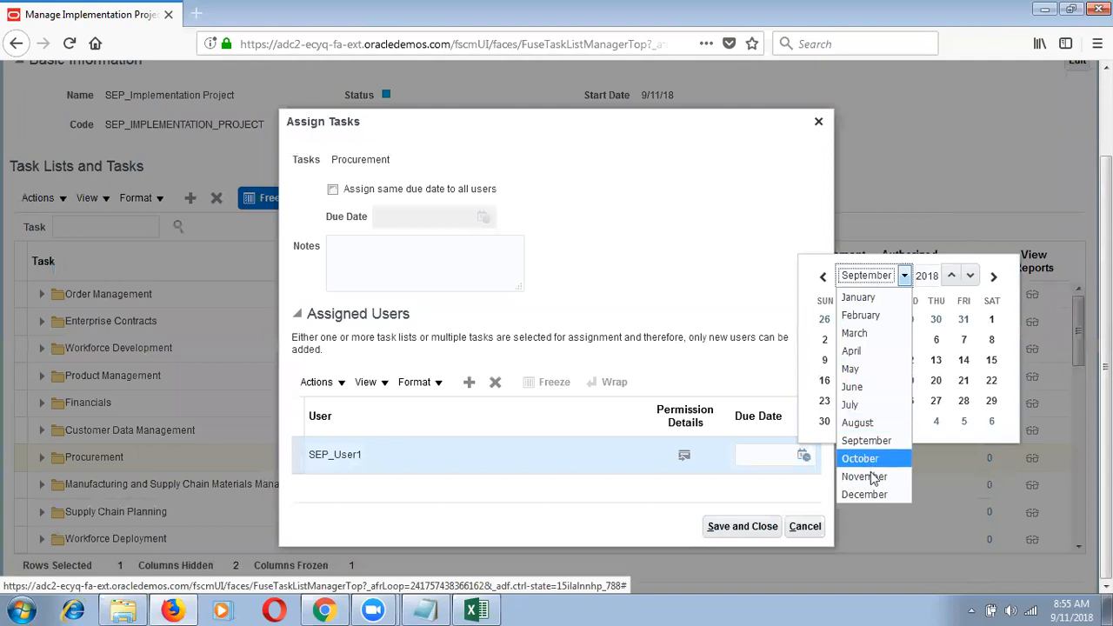
{"action": "left_click", "coordinate": [864, 494]}
{"action": "left_click", "coordinate": [852, 421]}
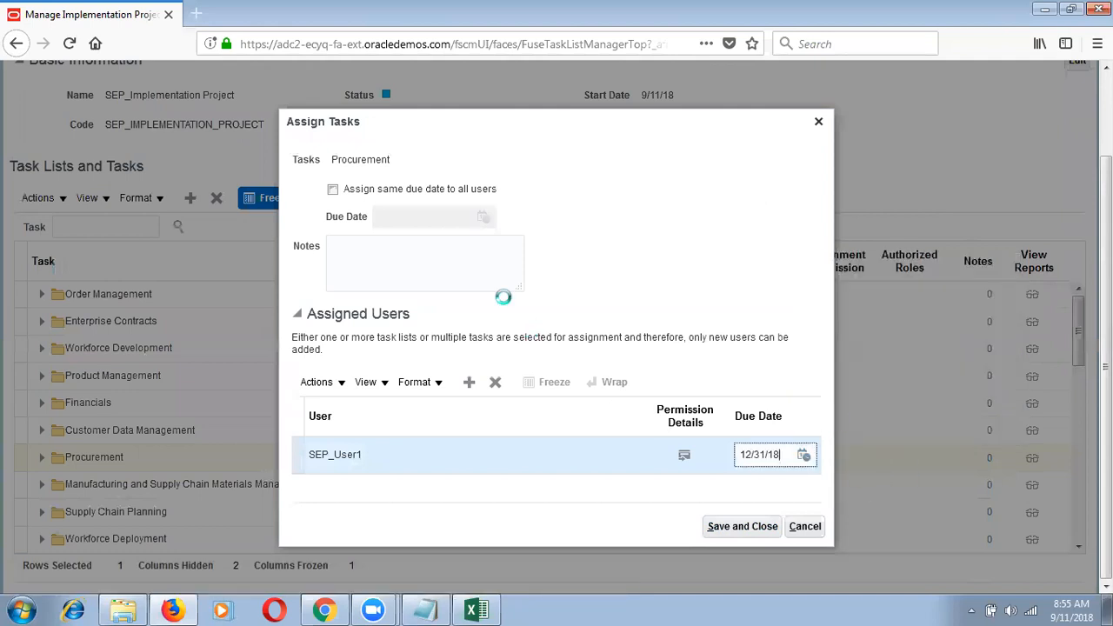
{"action": "left_click", "coordinate": [449, 287]}
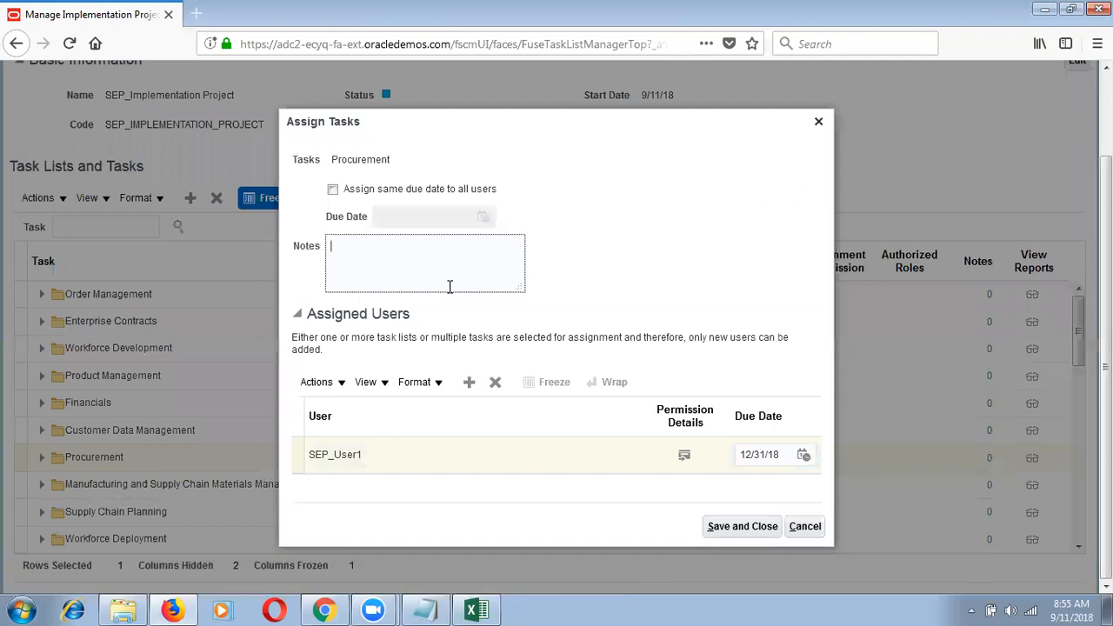
Enter the note 'Please Implement Required tasks in Procurement Offering.' and save the assignment.
{"action": "type", "text": "PLease Implemet"}
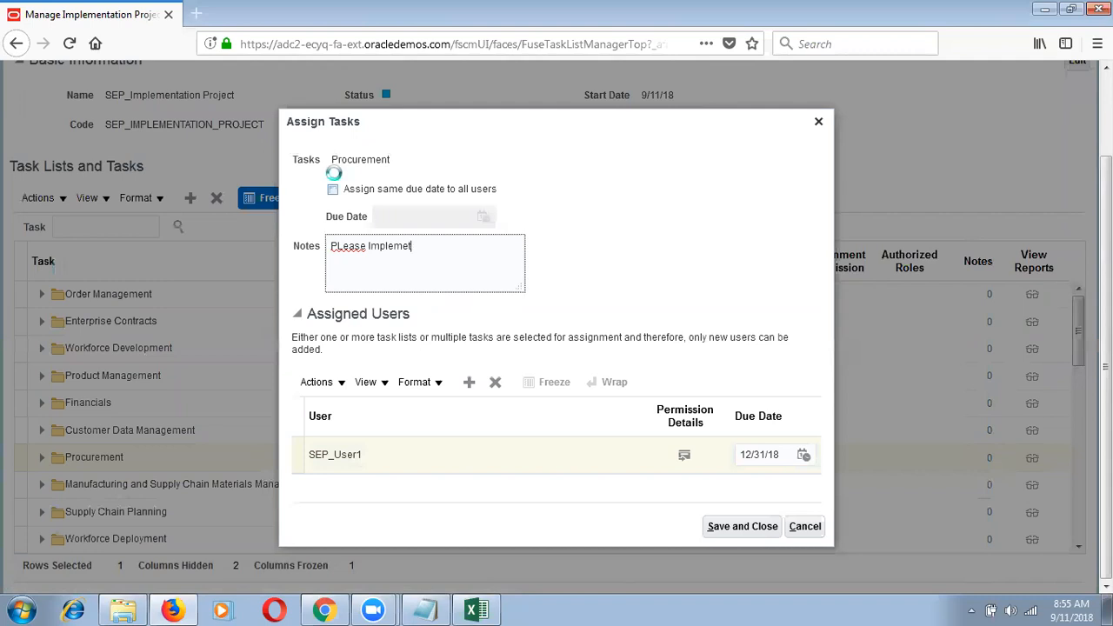
{"action": "left_click", "coordinate": [340, 246]}
{"action": "key", "text": "BackSpace"}
{"action": "type", "text": "l"}
{"action": "key", "text": "End"}
{"action": "key", "text": "BackSpace"}
{"action": "type", "text": "nt Required "}
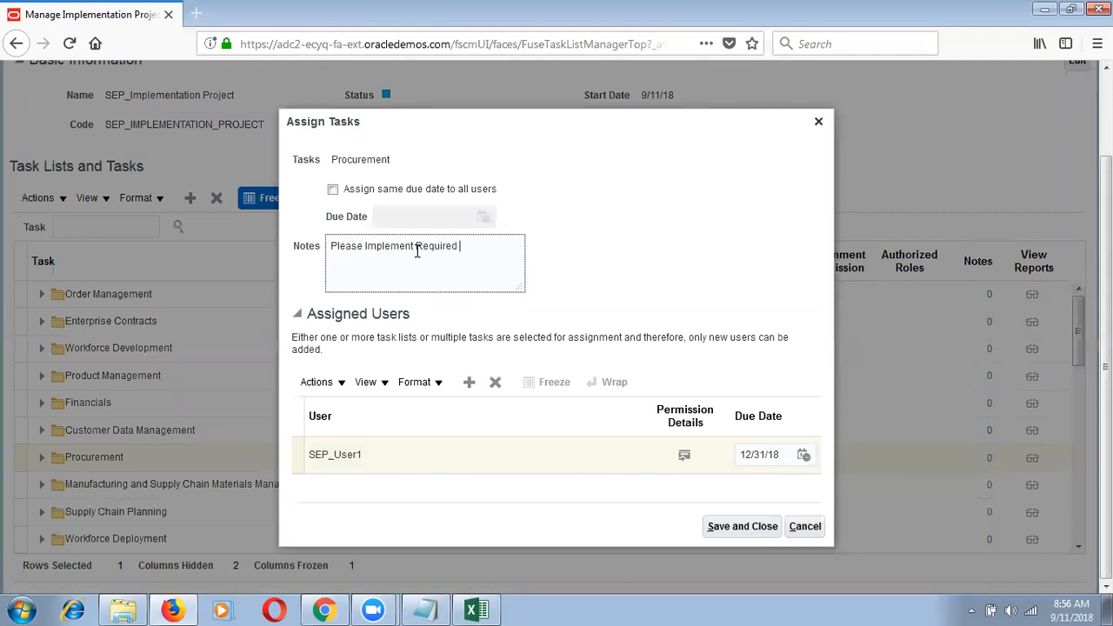
{"action": "type", "text": "tasks in Procurement Offering"}
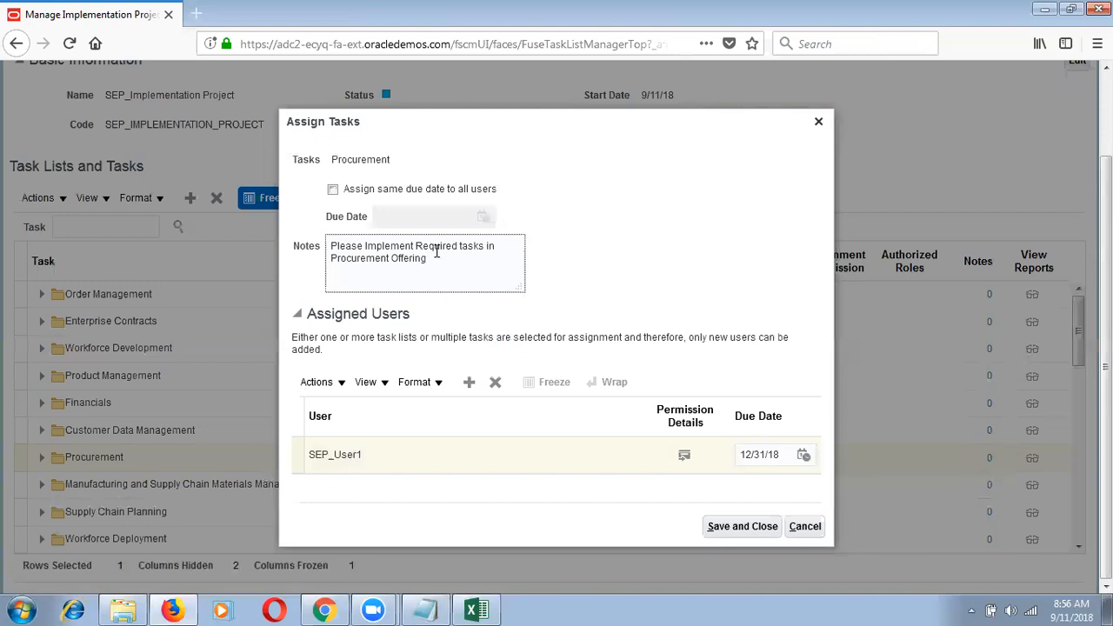
{"action": "type", "text": "."}
{"action": "left_click", "coordinate": [718, 529]}
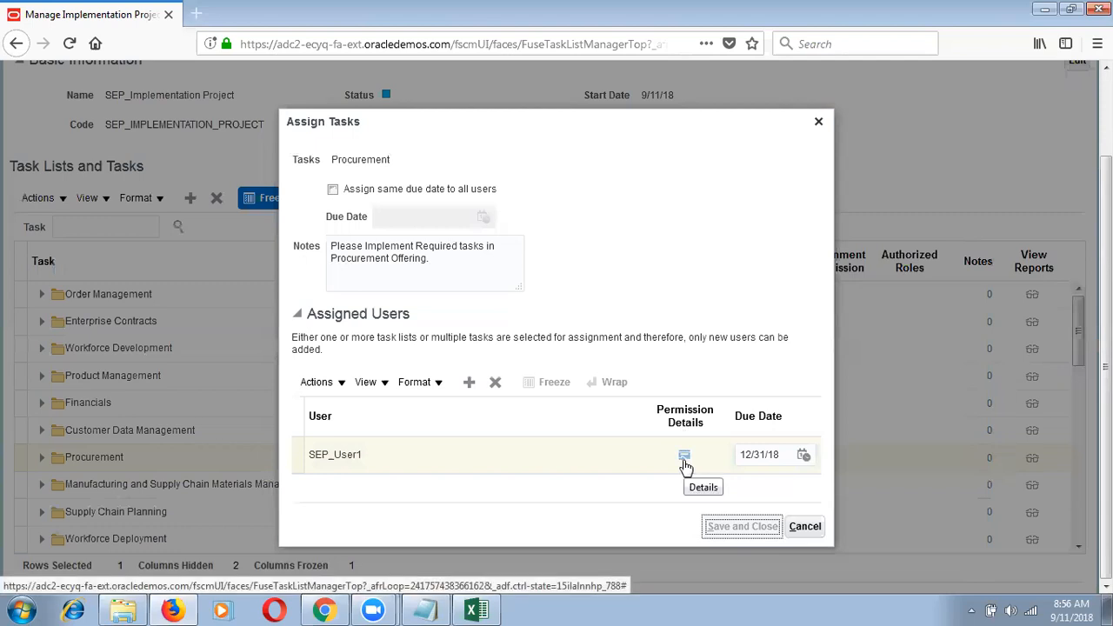
{"action": "left_click", "coordinate": [684, 458]}
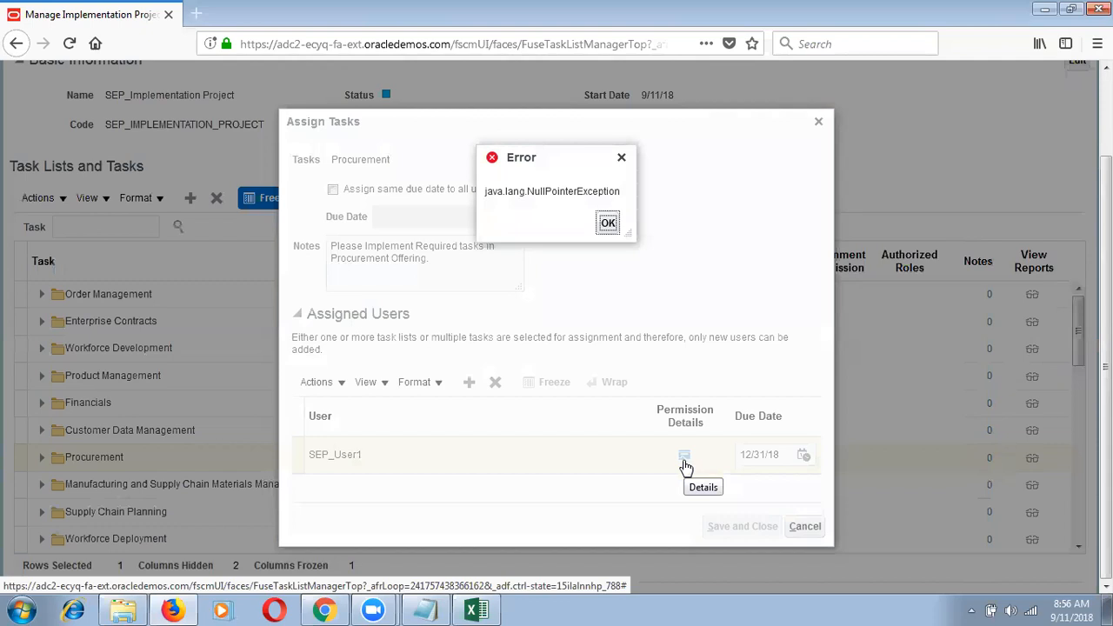
{"action": "left_click", "coordinate": [608, 223]}
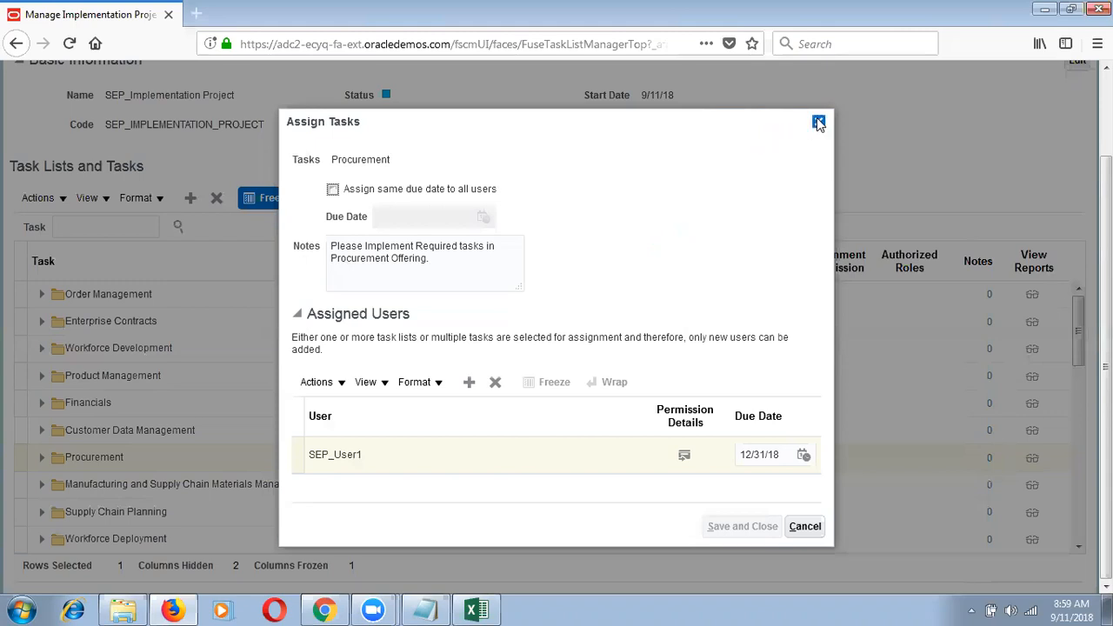
Close the assignment dialog and expand Procurement to confirm SEP_User1 appears in Assigned To.
{"action": "left_click", "coordinate": [818, 120]}
{"action": "left_click", "coordinate": [453, 457]}
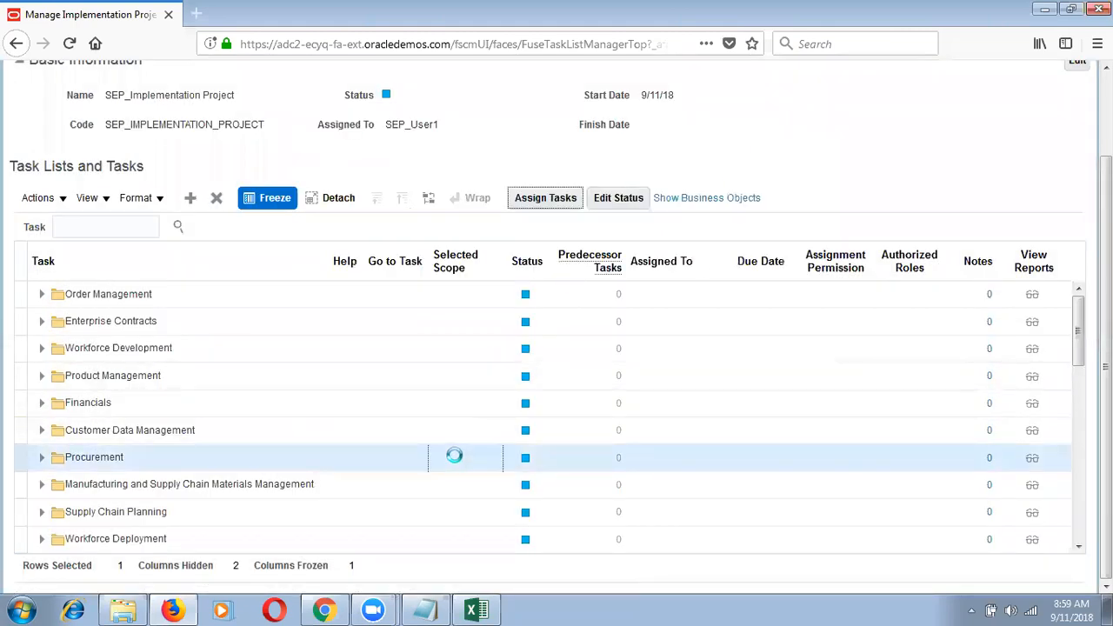
{"action": "left_click", "coordinate": [539, 202]}
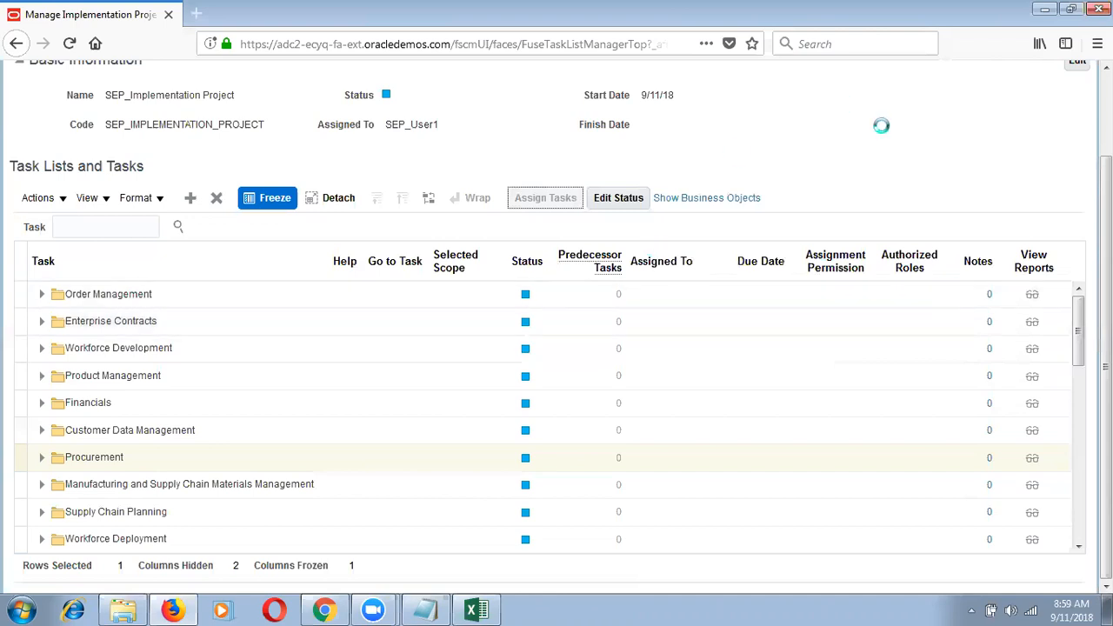
{"action": "left_click", "coordinate": [171, 610]}
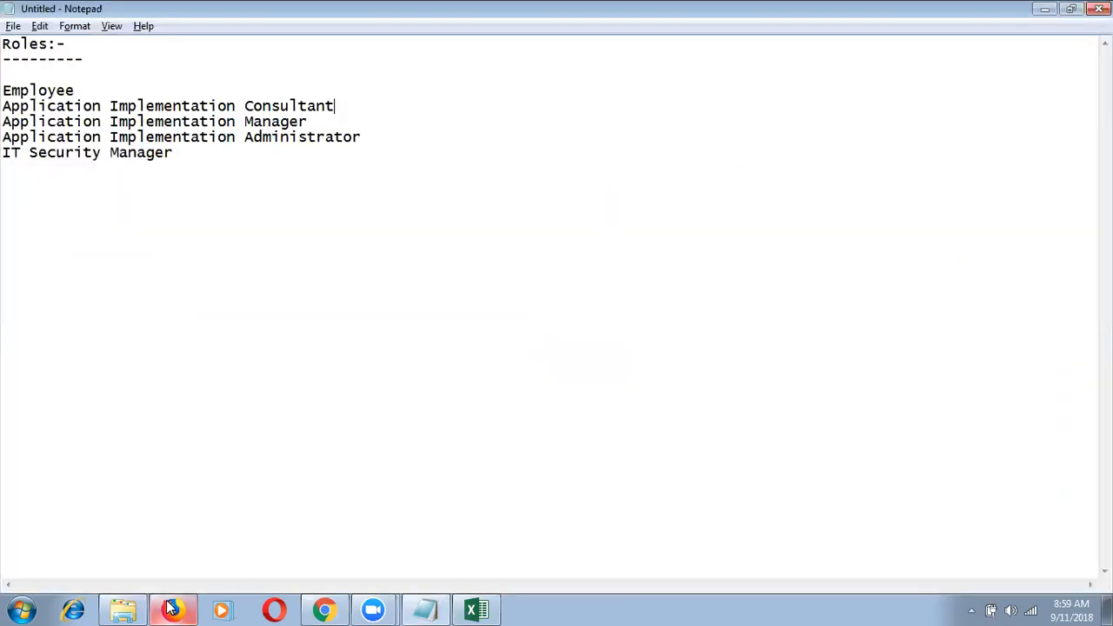
{"action": "left_click", "coordinate": [171, 609]}
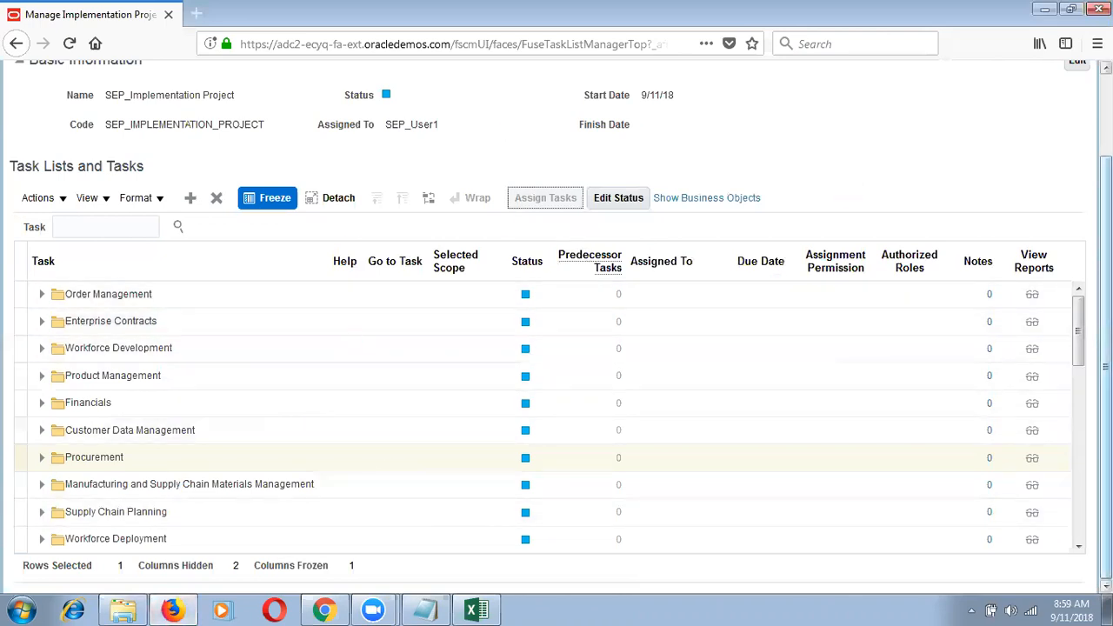
{"action": "left_click", "coordinate": [1071, 123]}
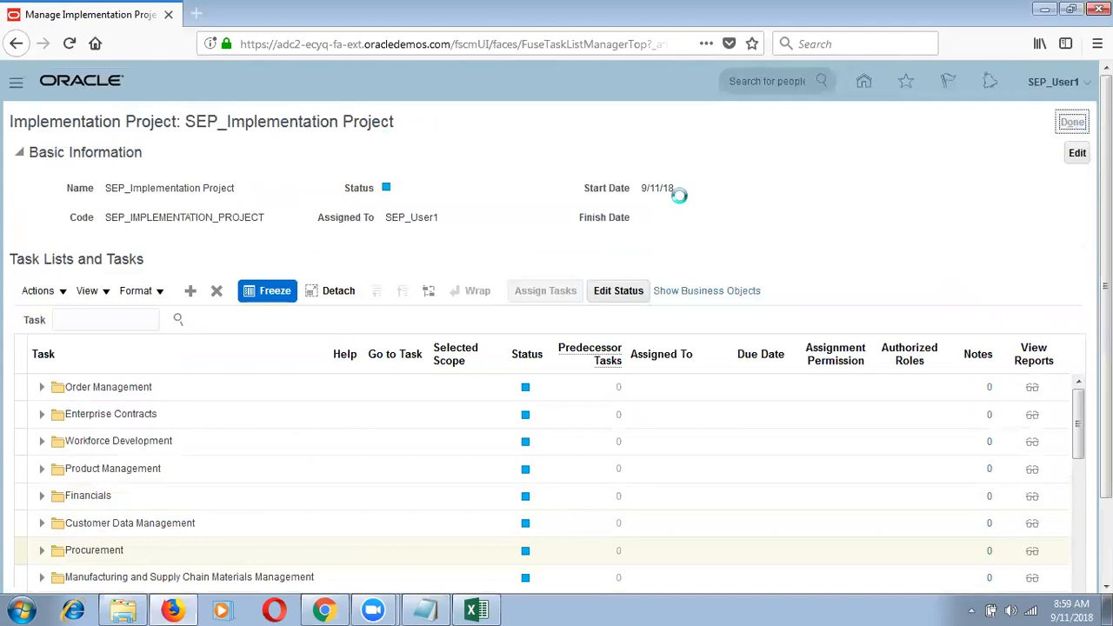
{"action": "left_click", "coordinate": [195, 14]}
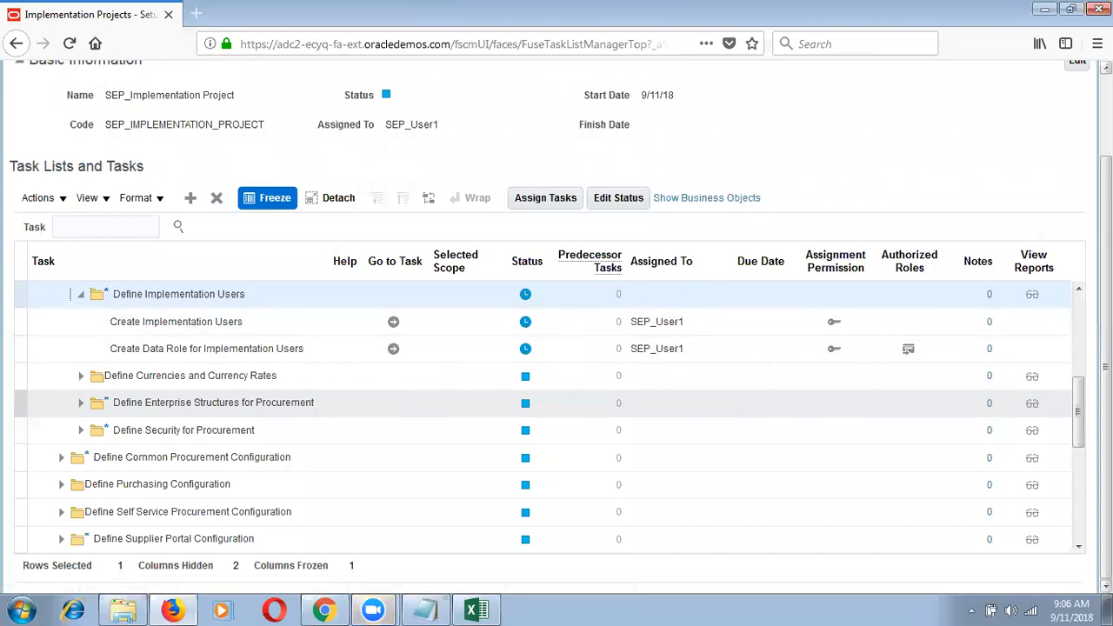
Go back to Implementation Projects and open SEP_Implementation Project's overview showing 490 assigned tasks.
{"action": "scroll", "coordinate": [1068, 133], "scroll_direction": "up", "scroll_amount": 2}
{"action": "left_click", "coordinate": [1071, 123]}
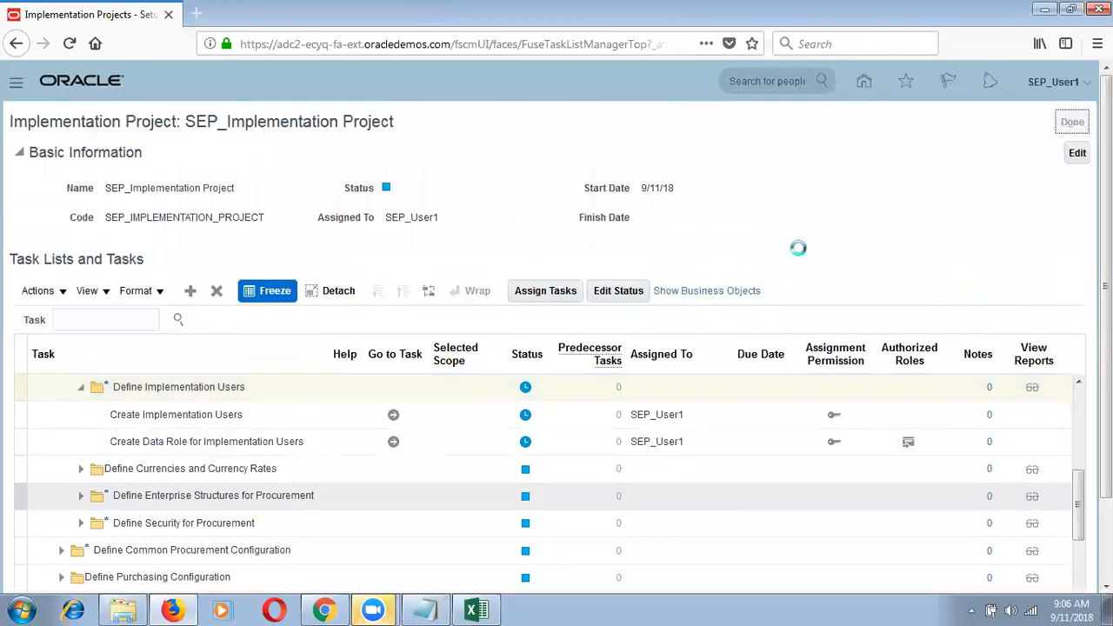
{"action": "left_click", "coordinate": [338, 351]}
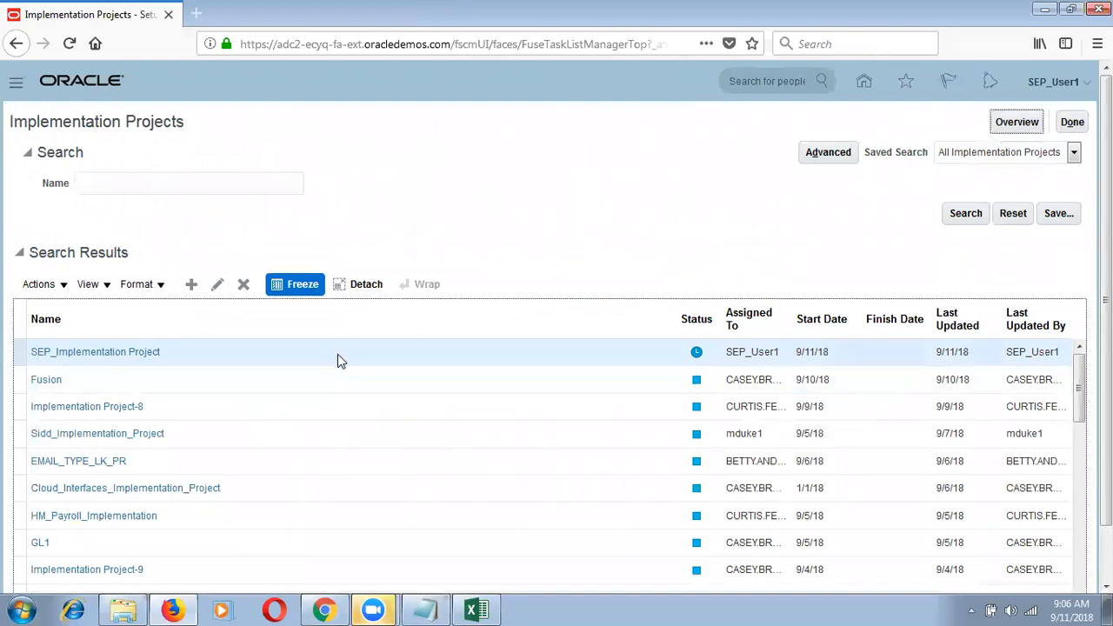
{"action": "left_click", "coordinate": [1016, 123]}
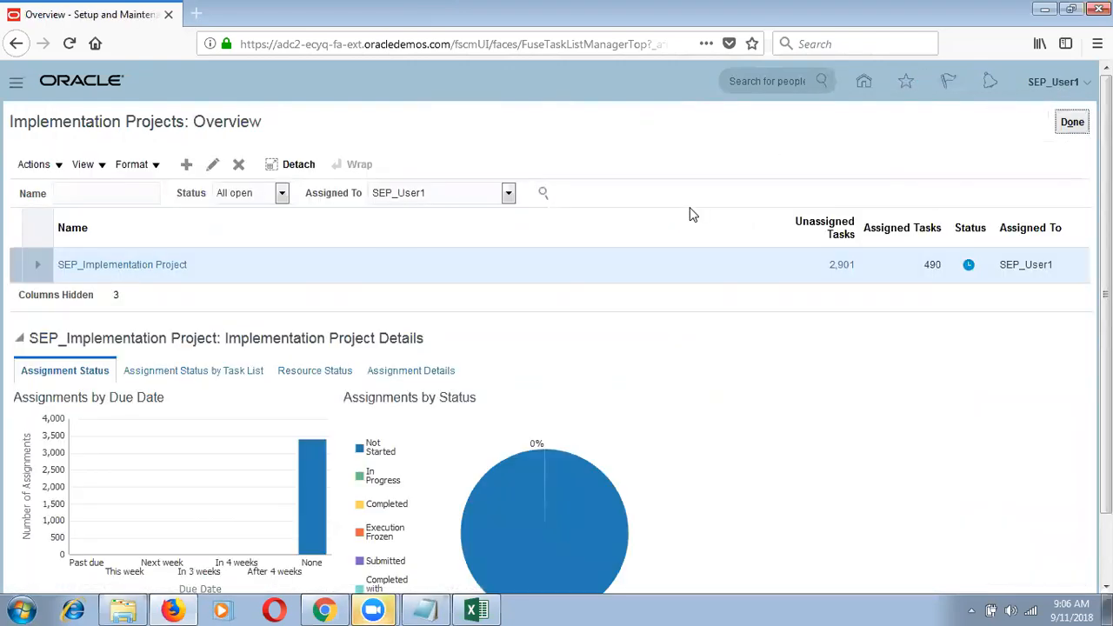
{"action": "mouse_move", "coordinate": [316, 461]}
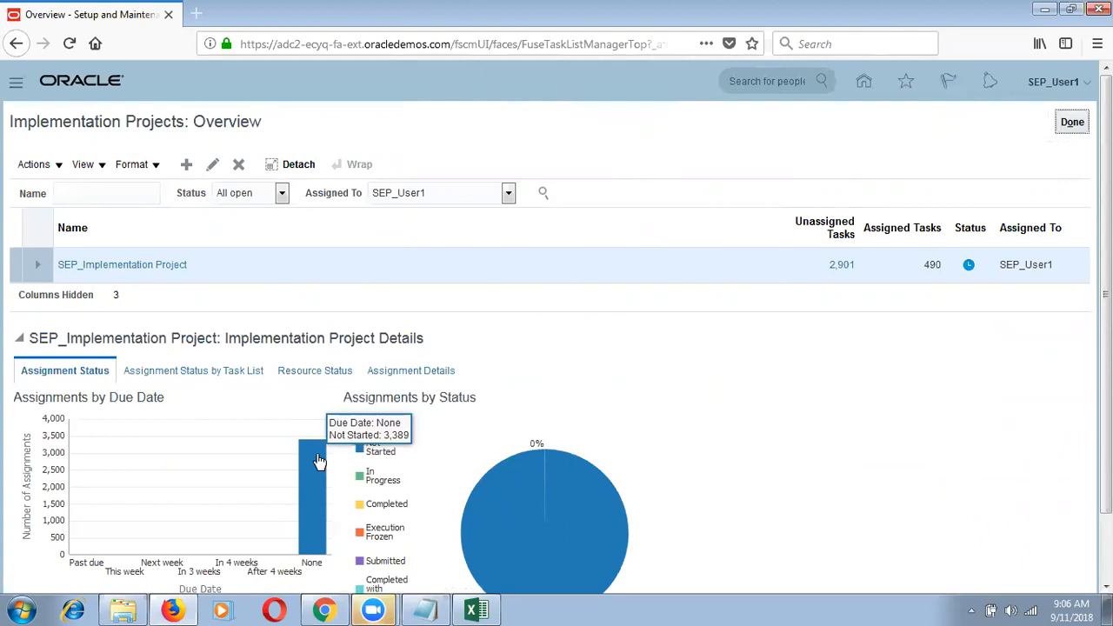
{"action": "mouse_move", "coordinate": [541, 479]}
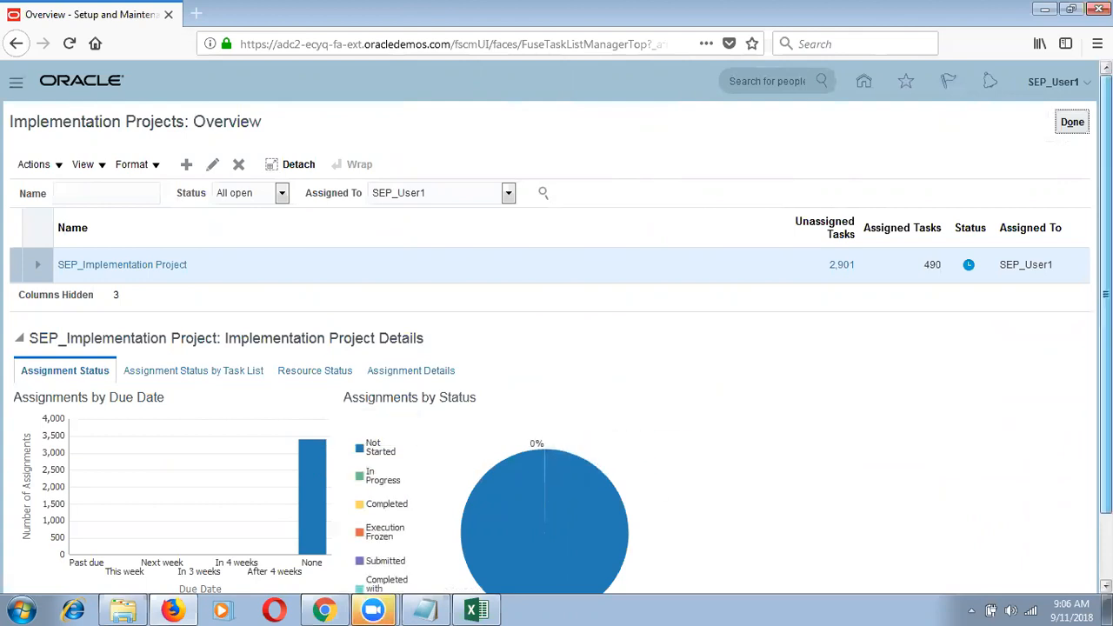
{"action": "scroll", "coordinate": [591, 556], "scroll_direction": "down", "scroll_amount": 2}
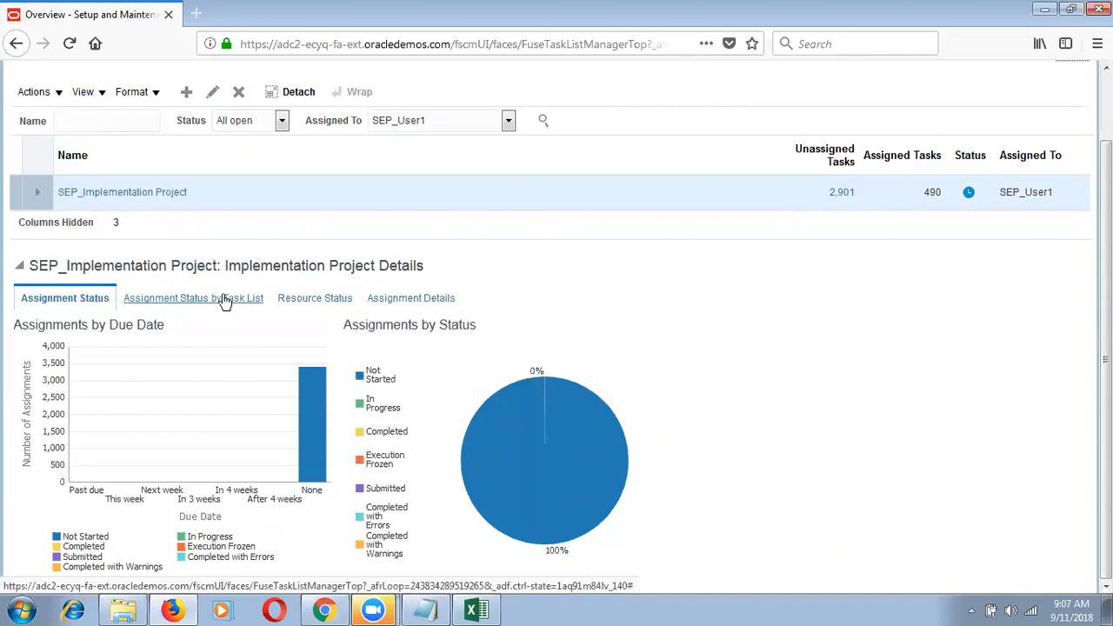
Show the project's assignment status broken down by task list.
{"action": "left_click", "coordinate": [258, 302]}
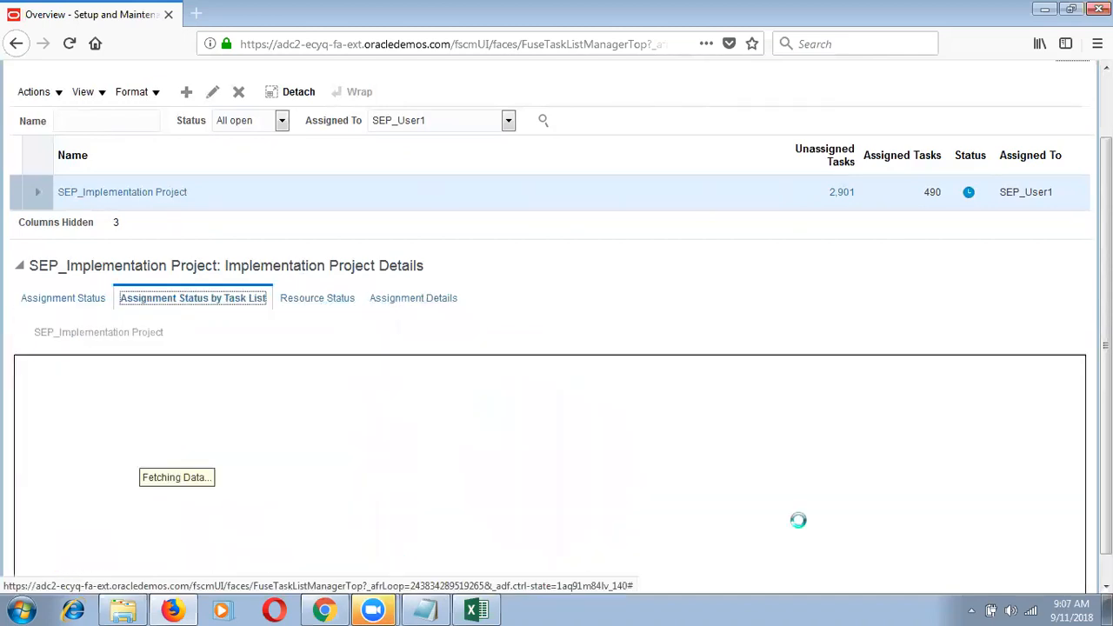
{"action": "scroll", "coordinate": [1106, 348], "scroll_direction": "down", "scroll_amount": 1}
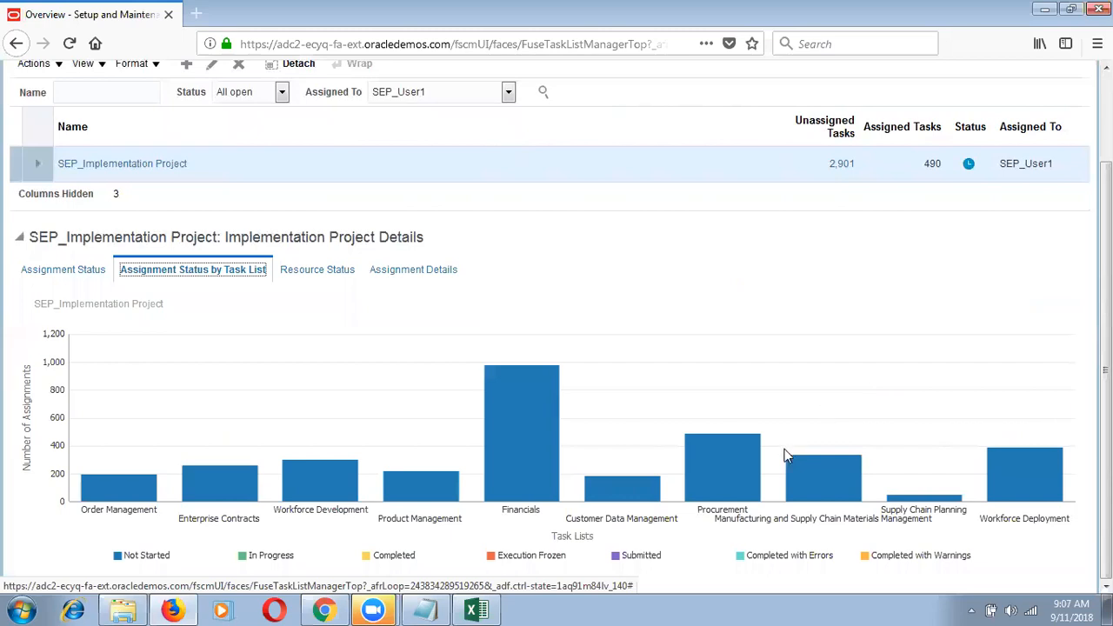
{"action": "mouse_move", "coordinate": [726, 475]}
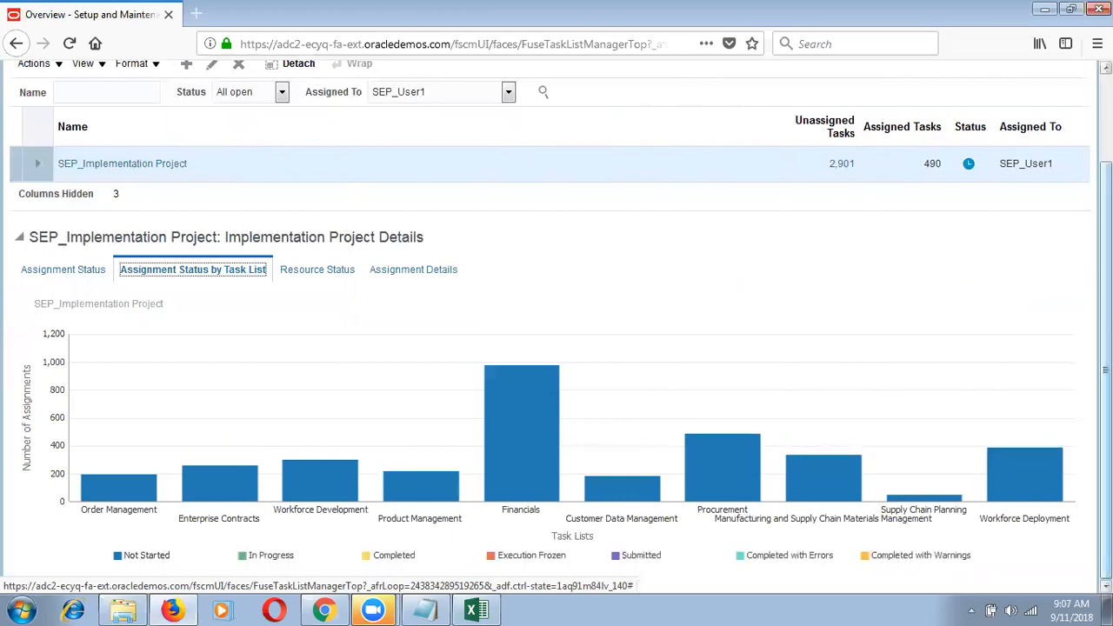
{"action": "scroll", "coordinate": [783, 487], "scroll_direction": "up", "scroll_amount": 2}
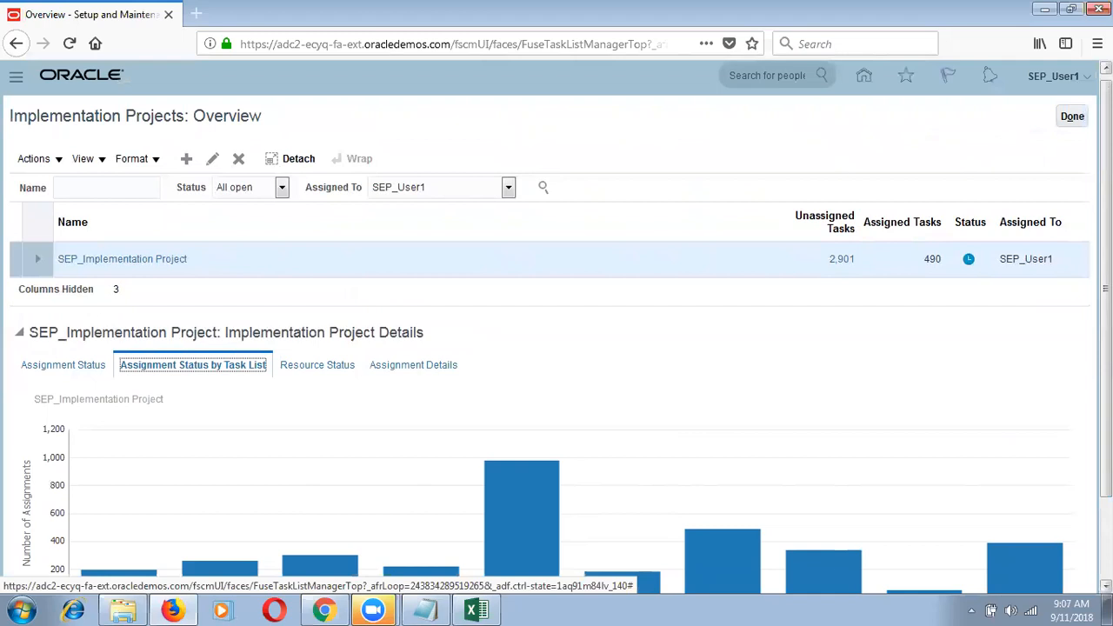
Widen the Status filter to All, showing Procurement with 488 not-started assignments.
{"action": "left_click", "coordinate": [270, 189]}
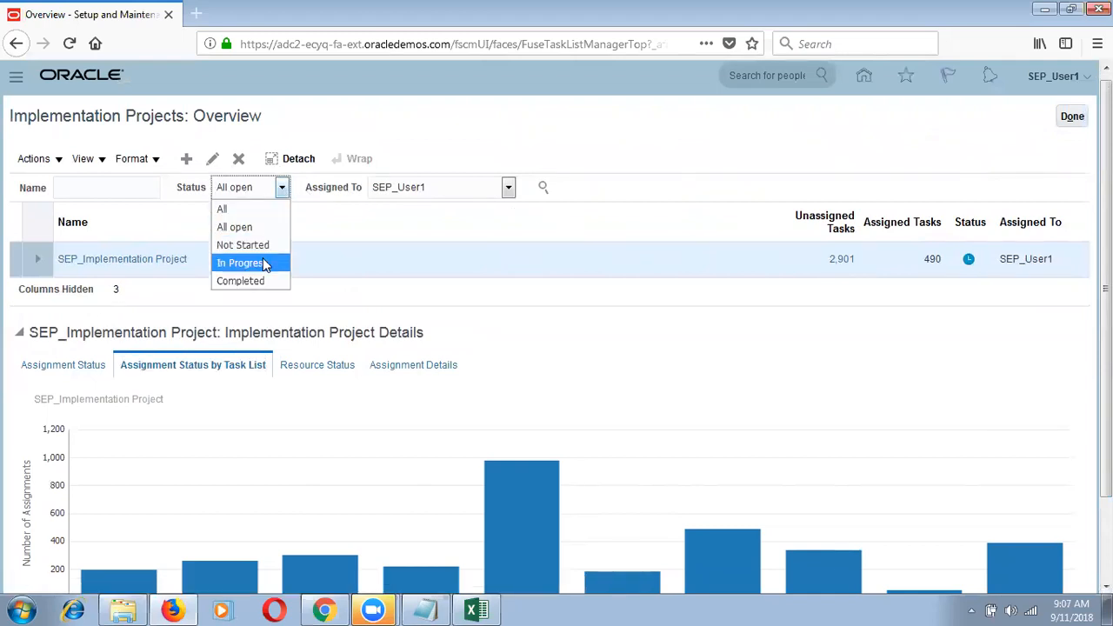
{"action": "left_click", "coordinate": [233, 210]}
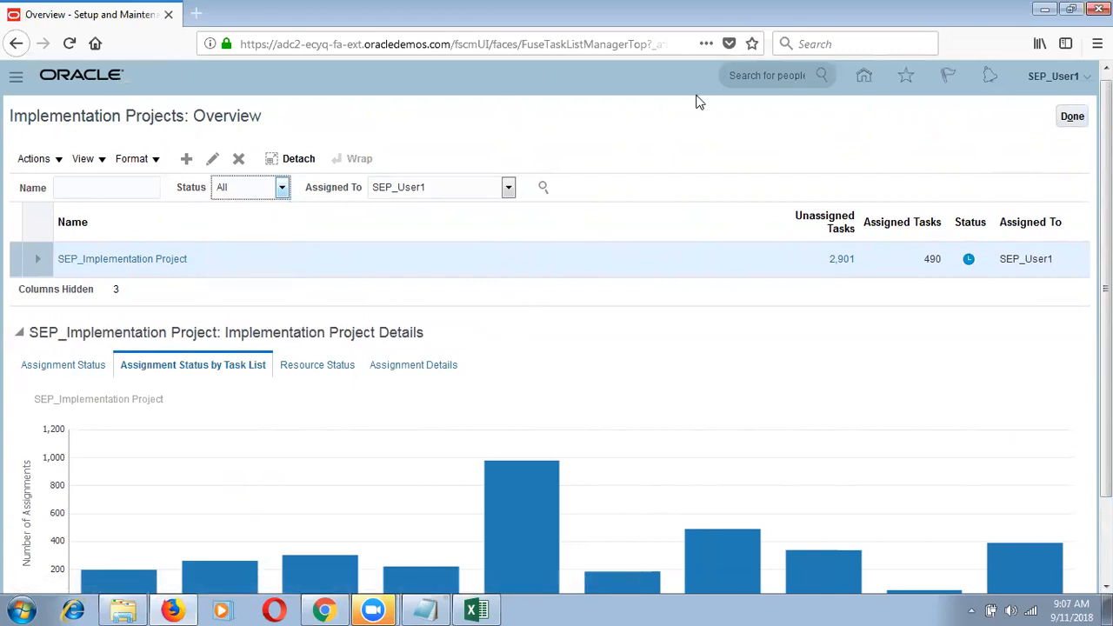
{"action": "scroll", "coordinate": [1105, 348], "scroll_direction": "down", "scroll_amount": 2}
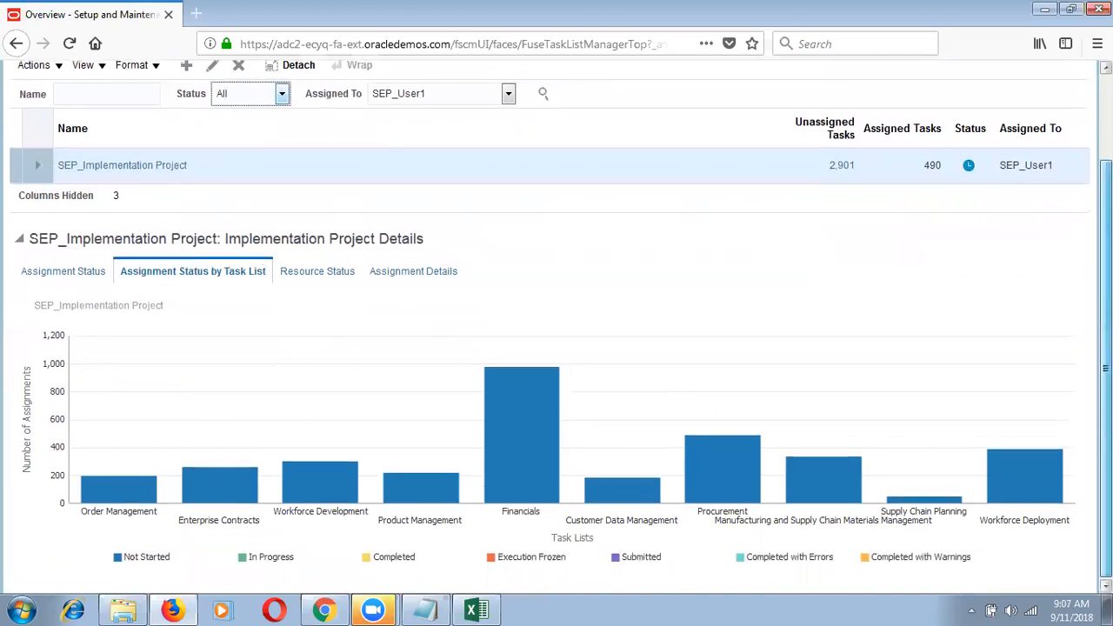
{"action": "scroll", "coordinate": [892, 182], "scroll_direction": "up", "scroll_amount": 1}
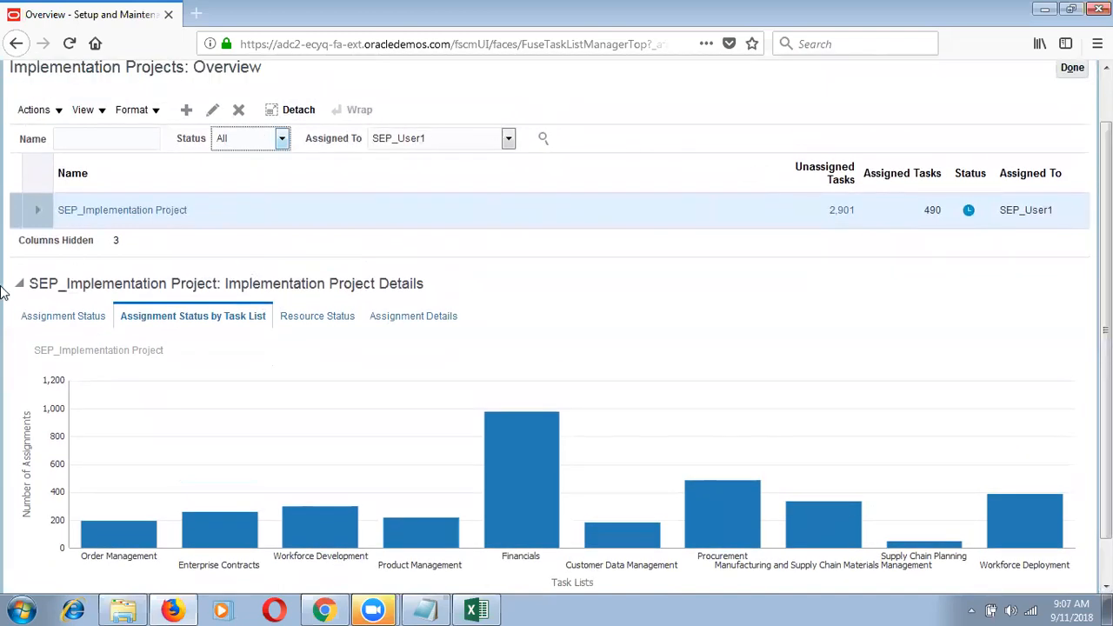
{"action": "scroll", "coordinate": [556, 348], "scroll_direction": "down", "scroll_amount": 1}
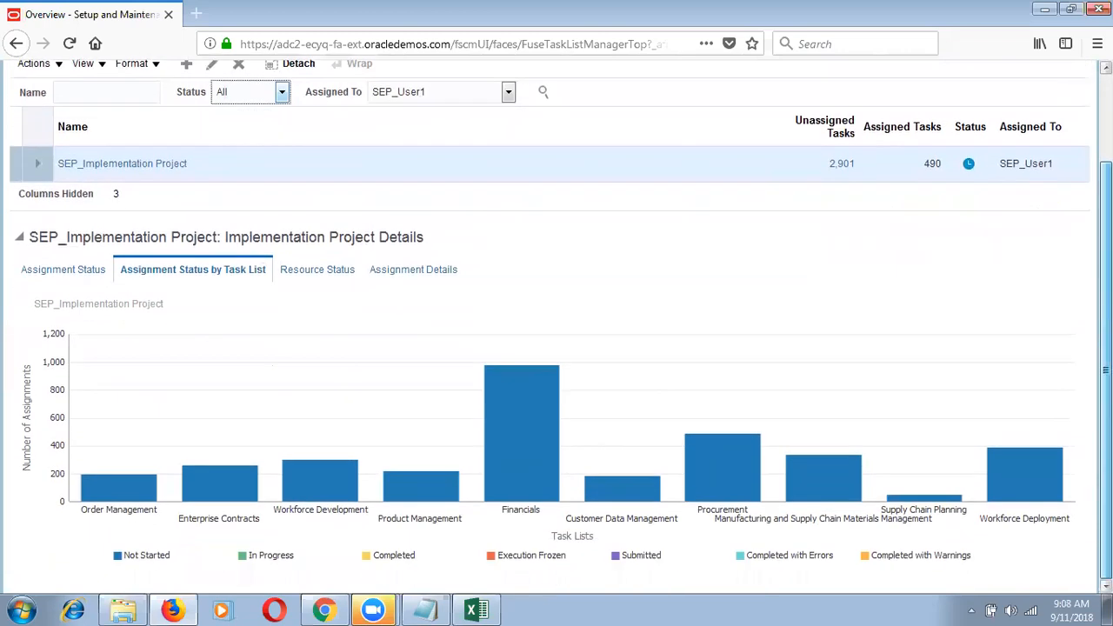
Drill into Procurement to split its assignments across task lists like Define Common Procurement Configuration.
{"action": "left_click", "coordinate": [711, 481]}
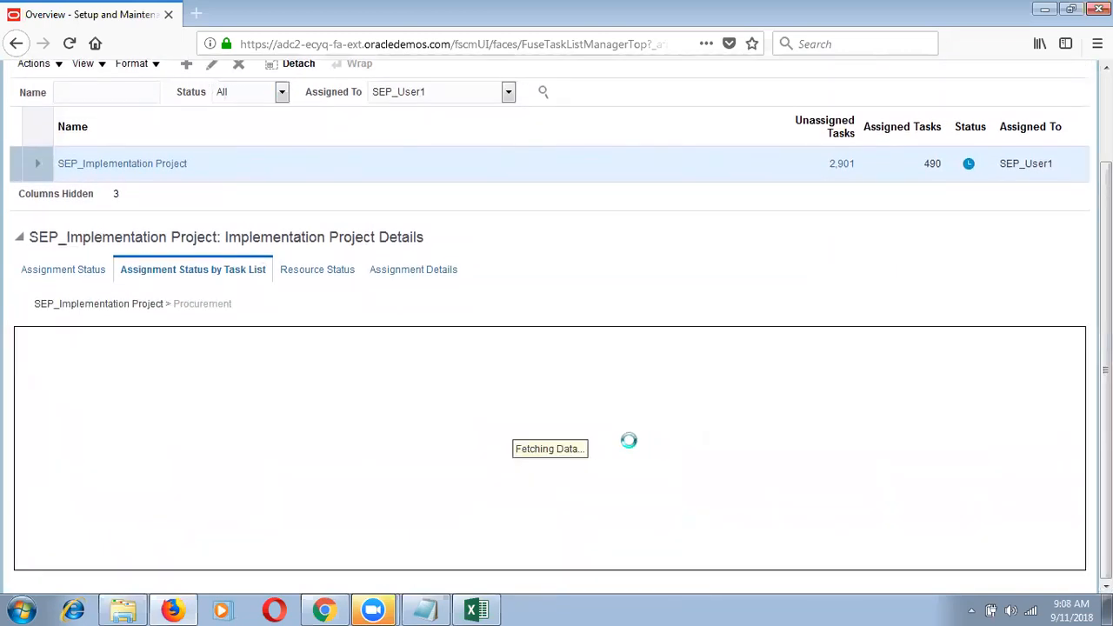
{"action": "mouse_move", "coordinate": [129, 435]}
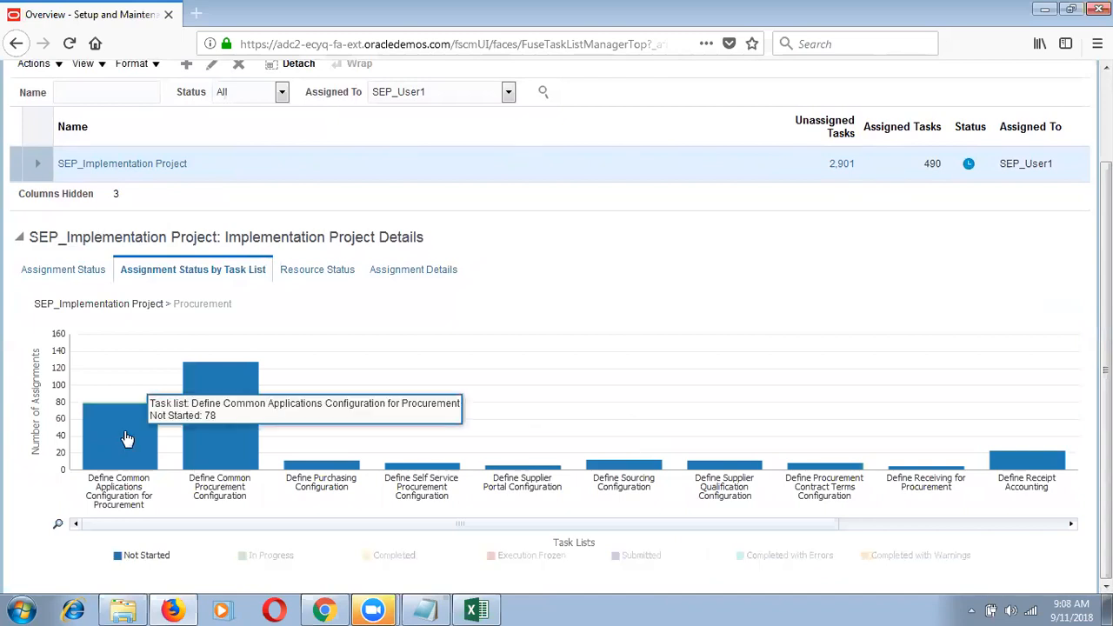
{"action": "mouse_move", "coordinate": [119, 409]}
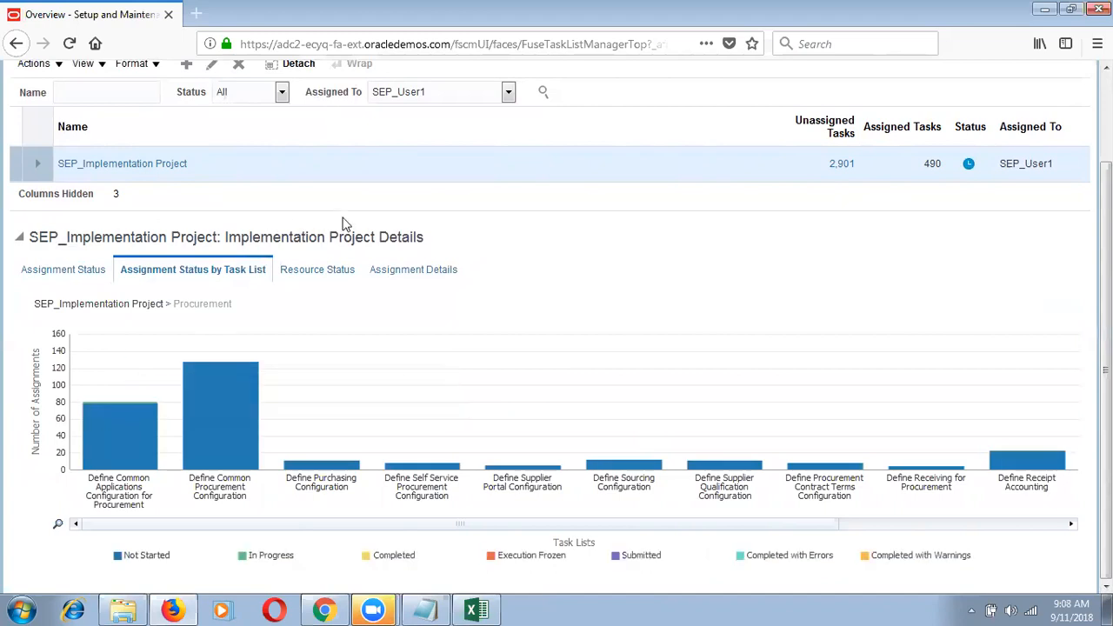
{"action": "left_click", "coordinate": [406, 272]}
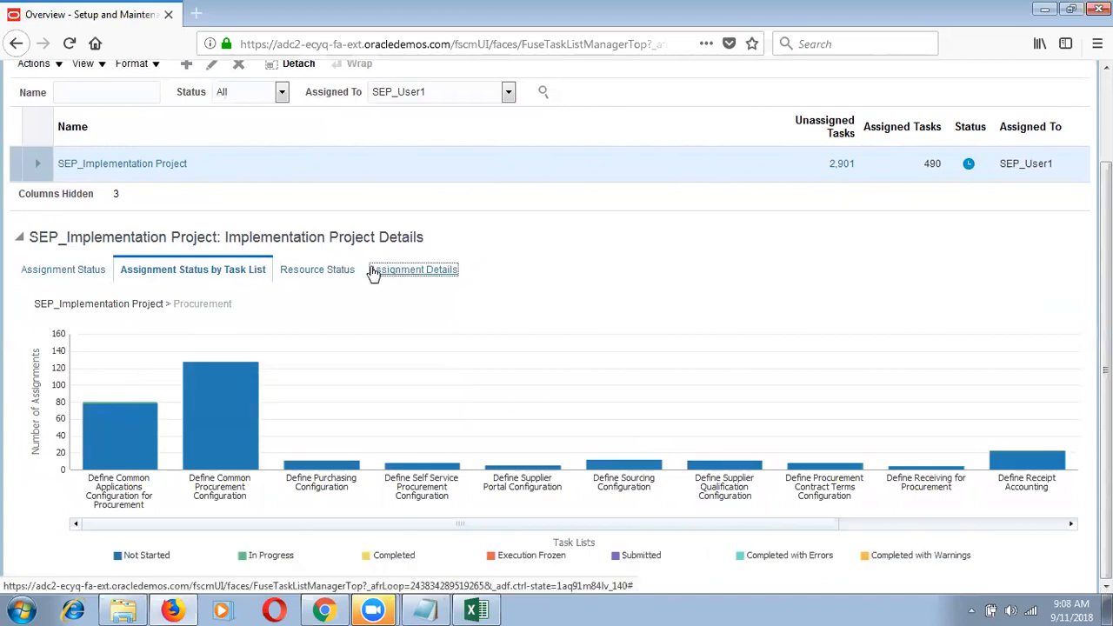
Show Resource Status with Top 5 Task Allocations limited to Due Date None.
{"action": "left_click", "coordinate": [324, 272]}
{"action": "mouse_move", "coordinate": [218, 376]}
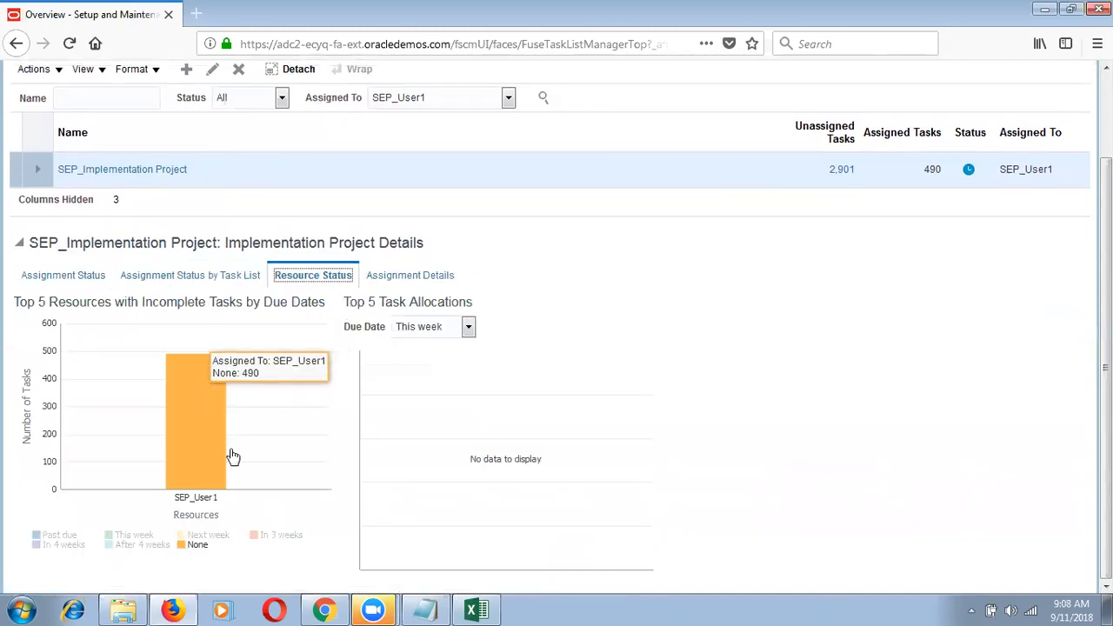
{"action": "left_click", "coordinate": [467, 329]}
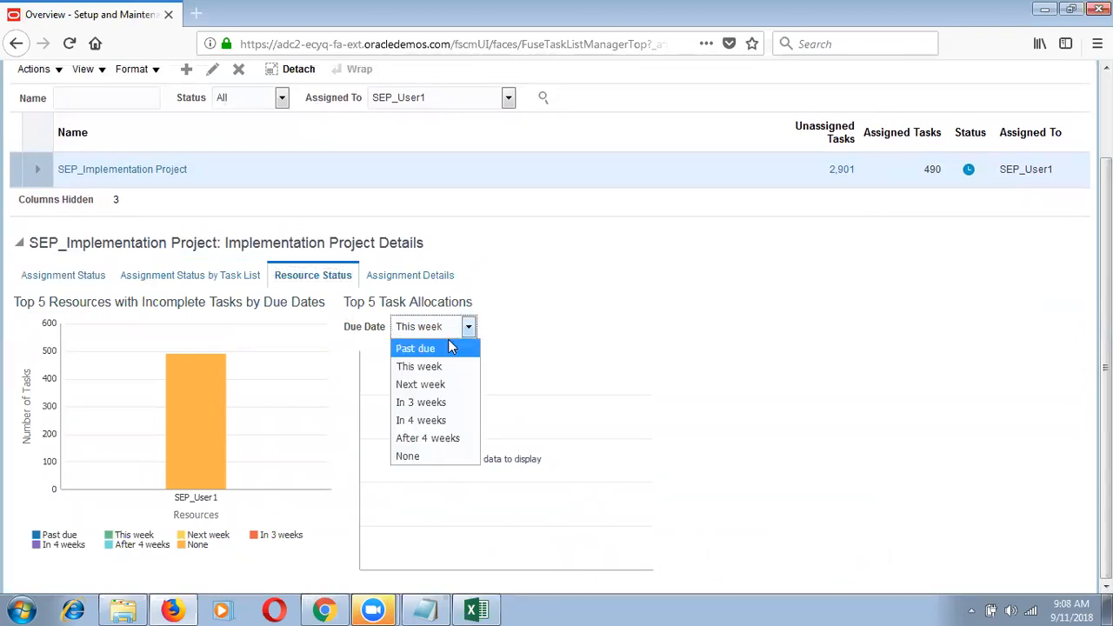
{"action": "left_click", "coordinate": [426, 458]}
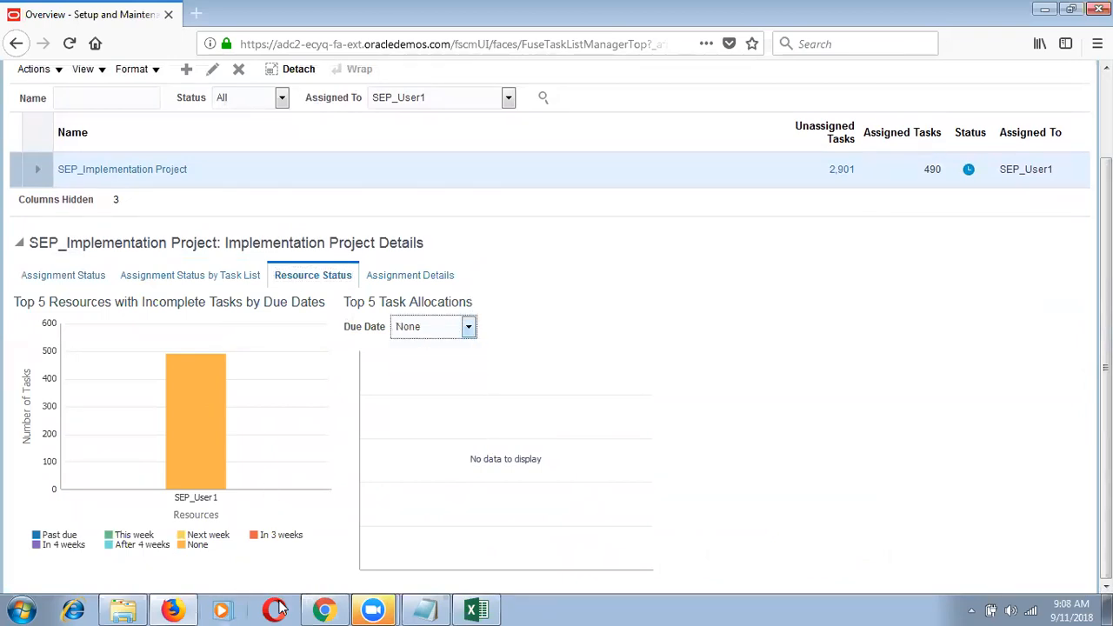
{"action": "mouse_move", "coordinate": [213, 393]}
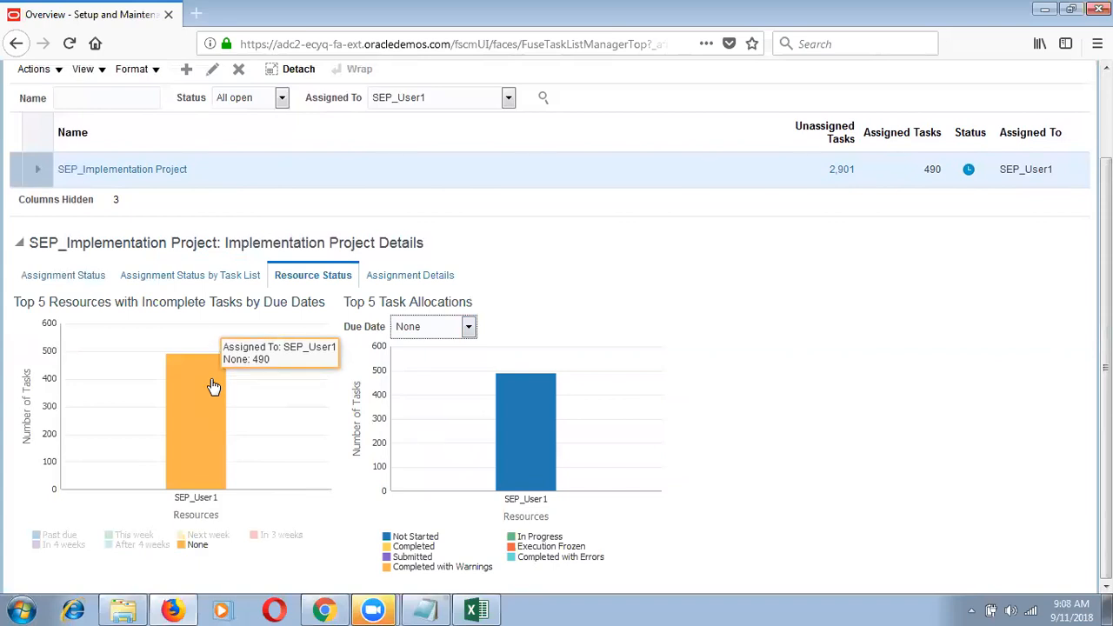
List SEP_User1's In Progress assignments with any due date, then return to the project list.
{"action": "left_click", "coordinate": [388, 280]}
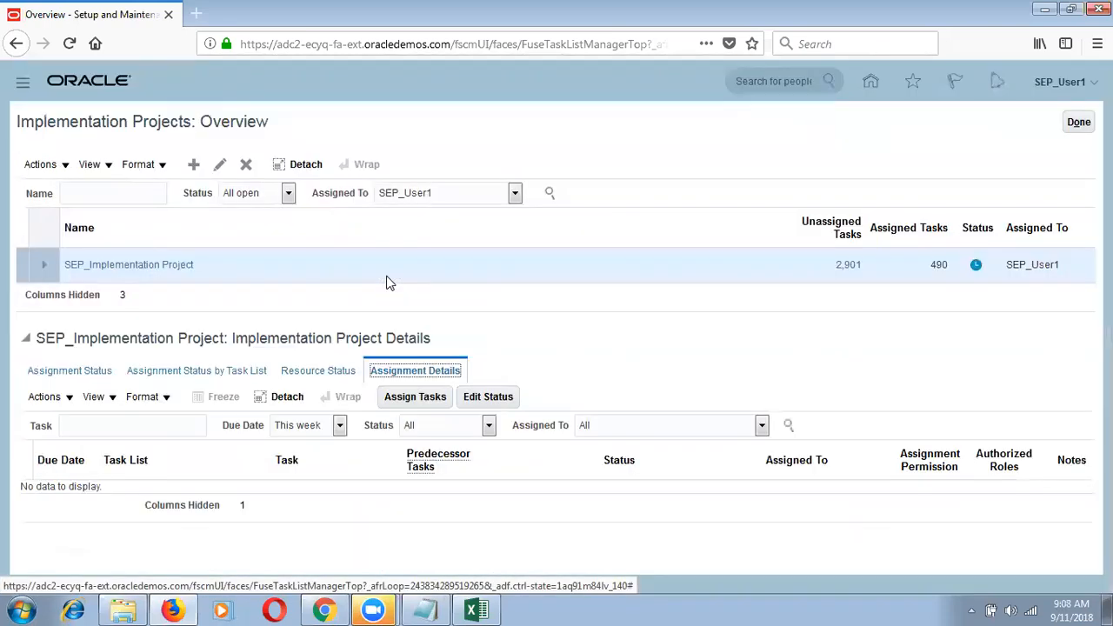
{"action": "left_click", "coordinate": [309, 432]}
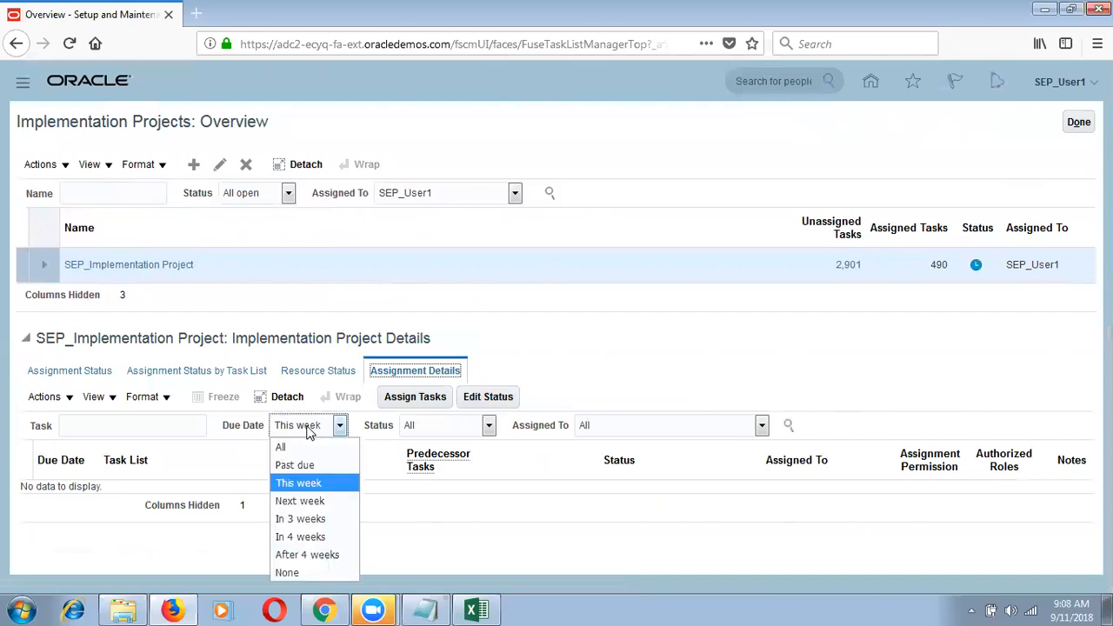
{"action": "left_click", "coordinate": [310, 444]}
{"action": "left_click", "coordinate": [475, 426]}
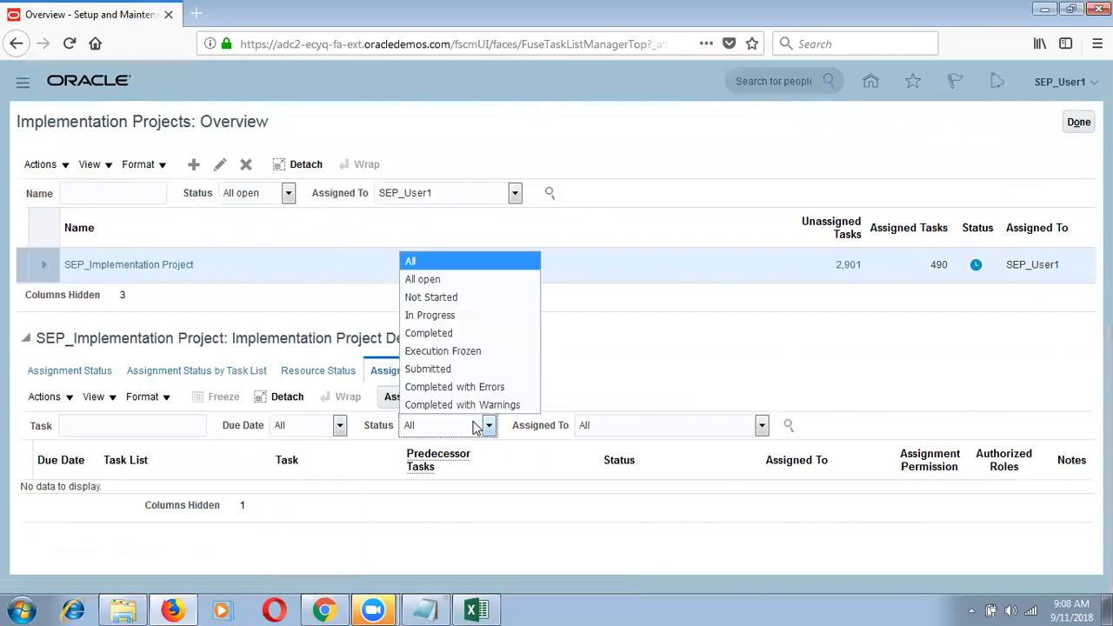
{"action": "left_click", "coordinate": [477, 317]}
{"action": "left_click", "coordinate": [720, 435]}
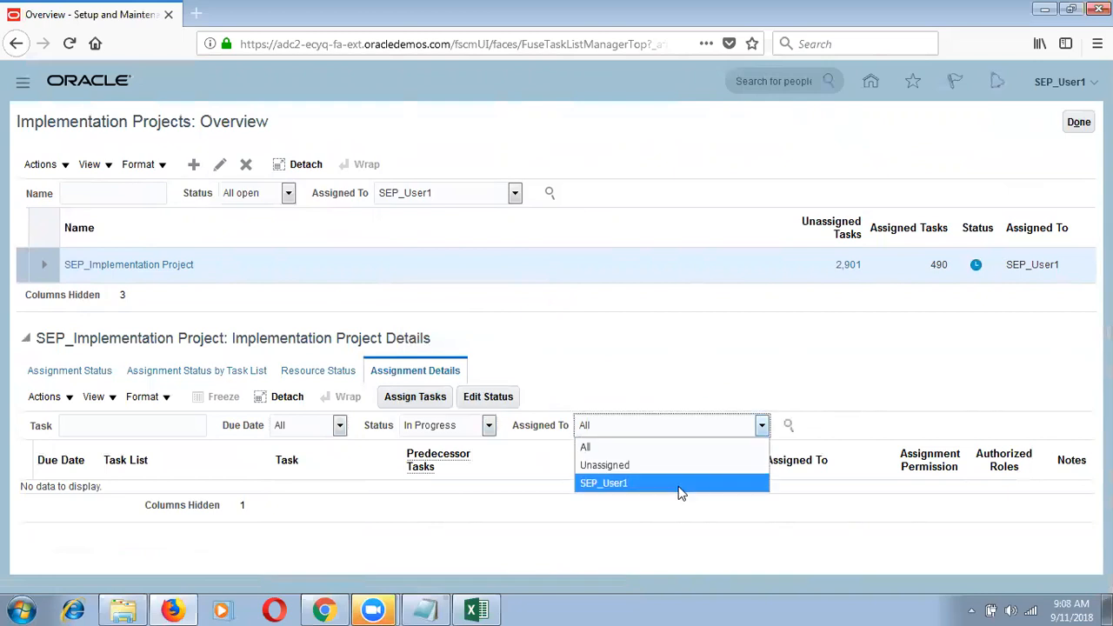
{"action": "left_click", "coordinate": [681, 486]}
{"action": "left_click", "coordinate": [786, 426]}
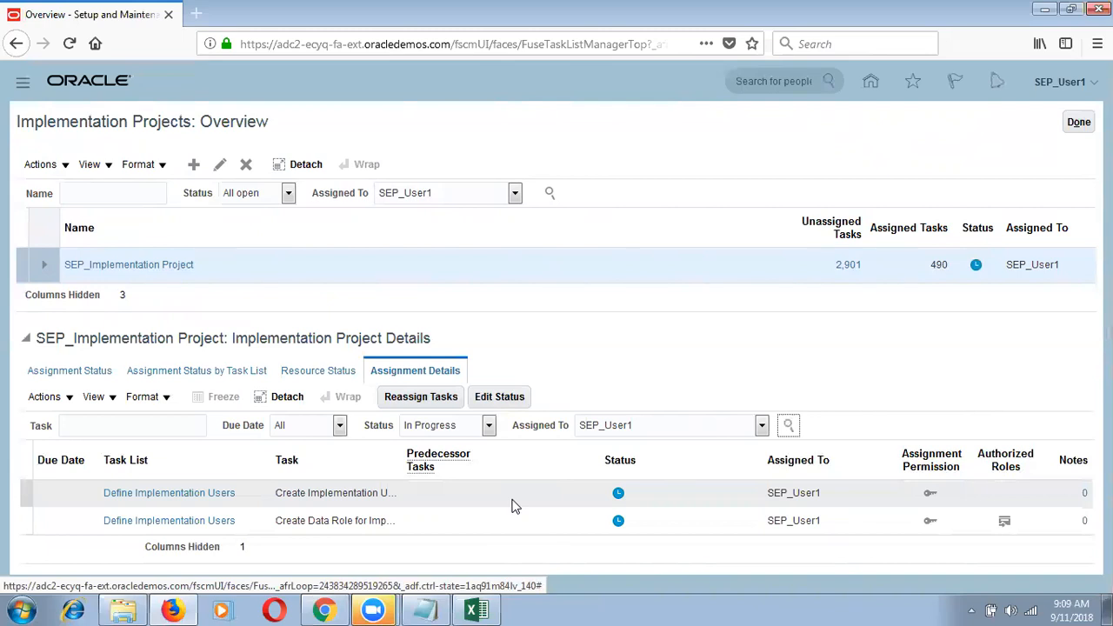
{"action": "left_click", "coordinate": [1078, 121]}
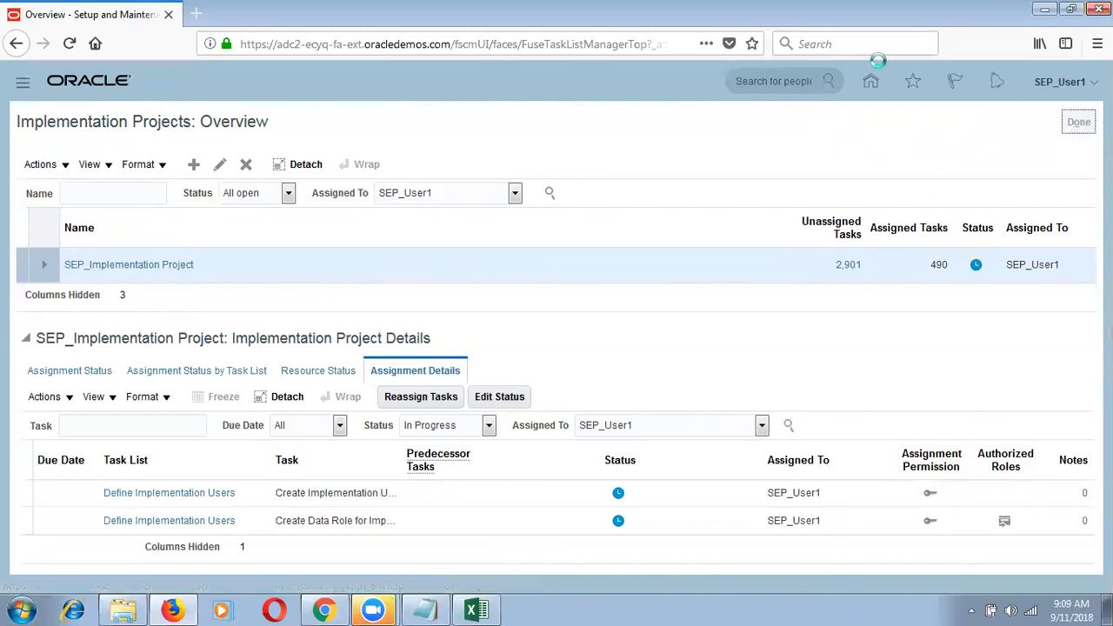
Open and dismiss the Settings and Actions menu, then open SEP_Implementation Project.
{"action": "left_click", "coordinate": [1053, 83]}
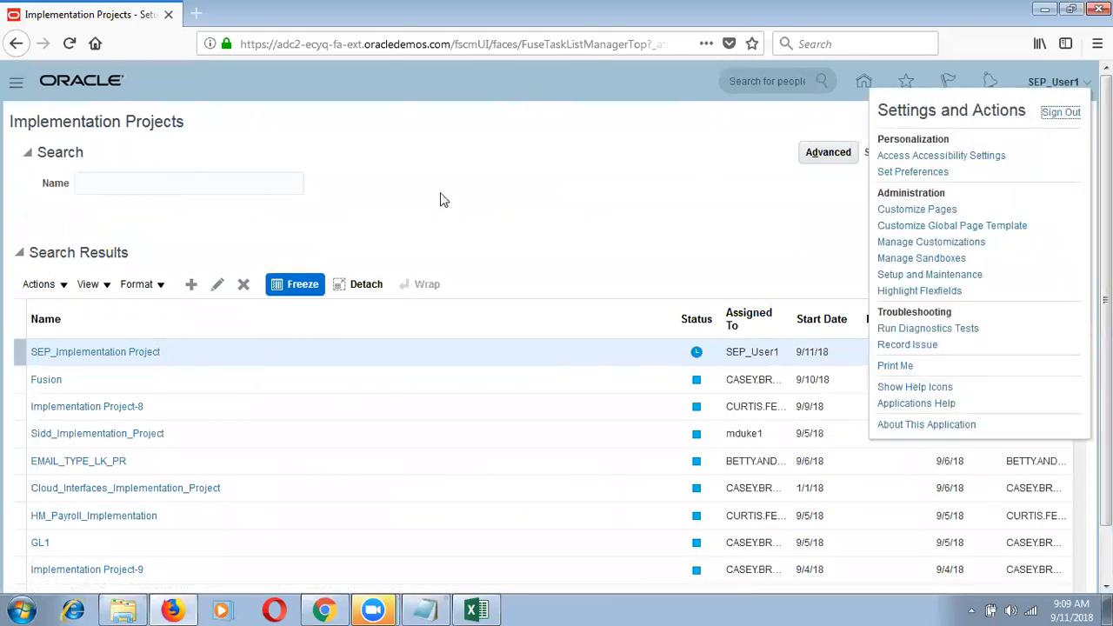
{"action": "left_click", "coordinate": [383, 224]}
{"action": "left_click", "coordinate": [144, 354]}
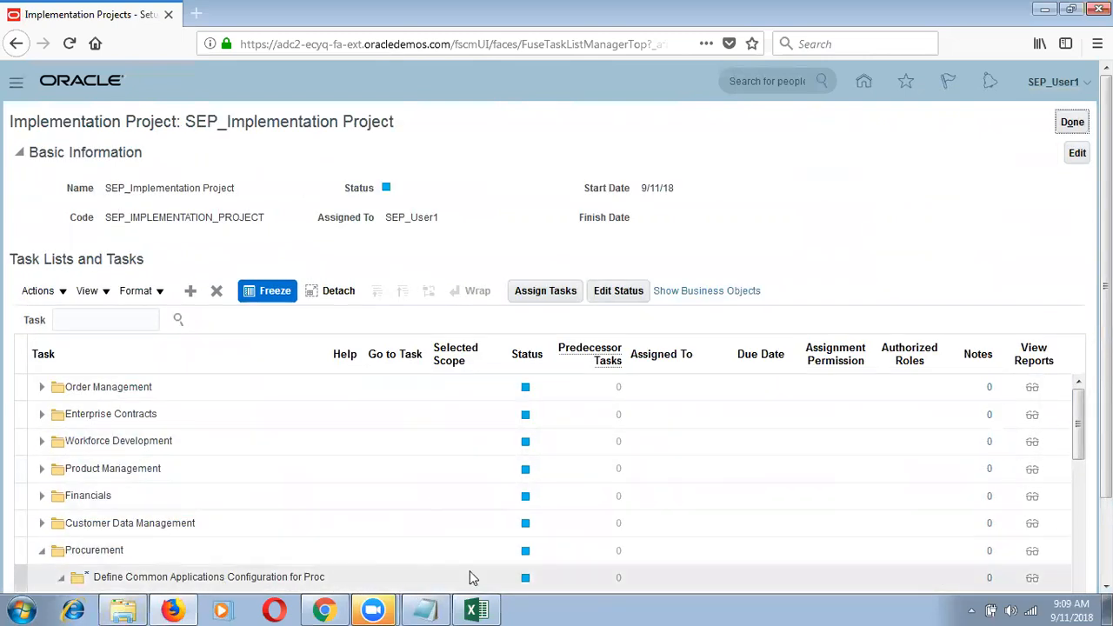
Scroll the Task Lists and Tasks table and select the security synchronization processes row.
{"action": "scroll", "coordinate": [673, 522], "scroll_direction": "down", "scroll_amount": 2}
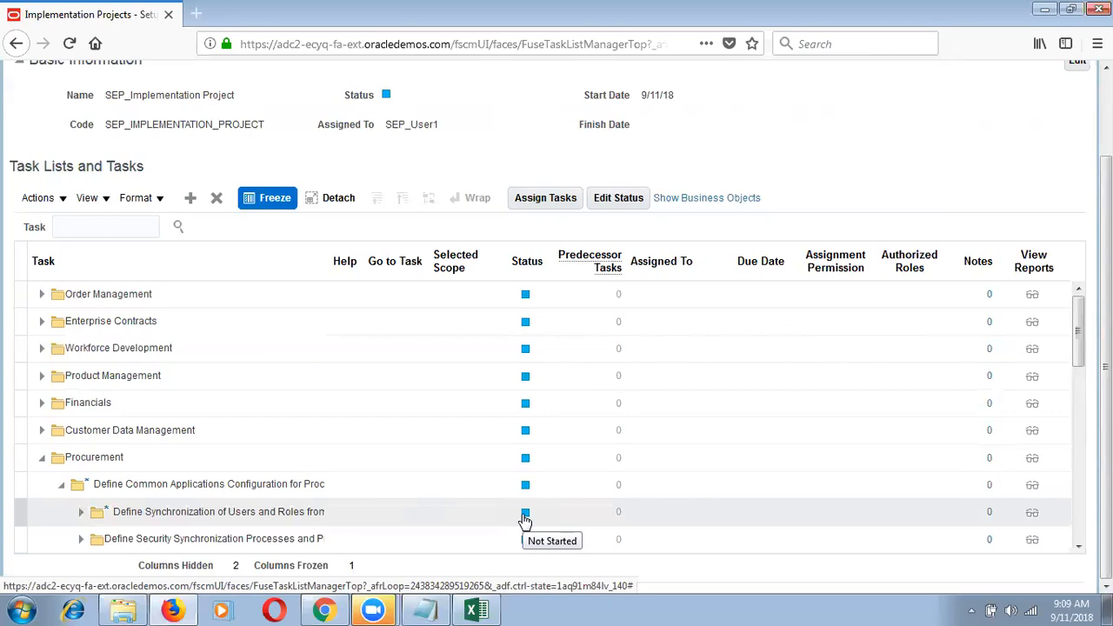
{"action": "left_click", "coordinate": [453, 526]}
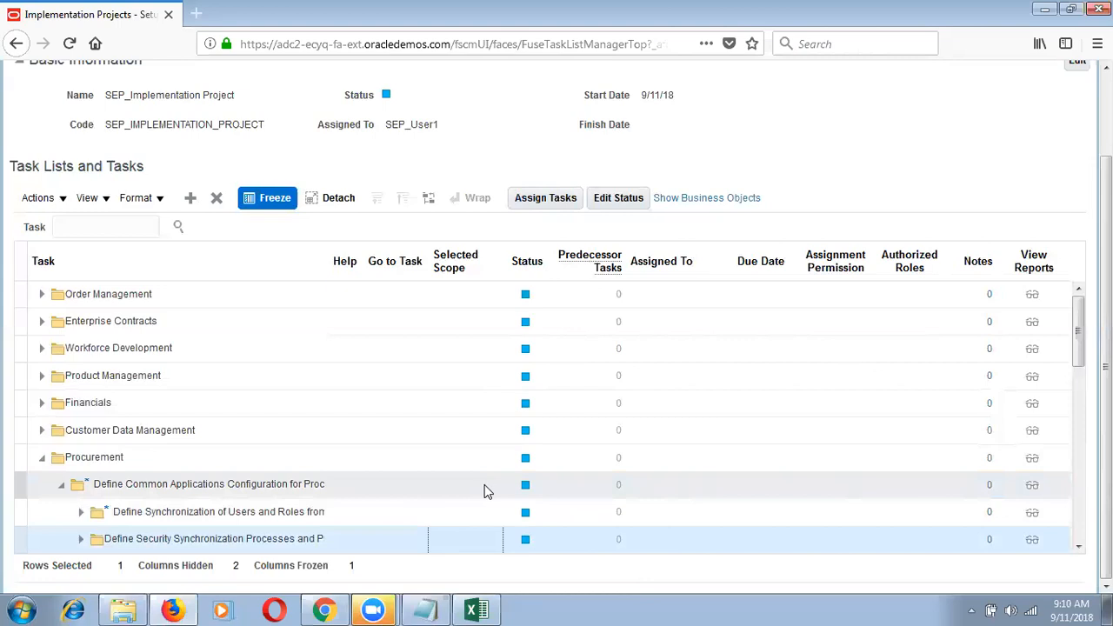
{"action": "left_click", "coordinate": [424, 517]}
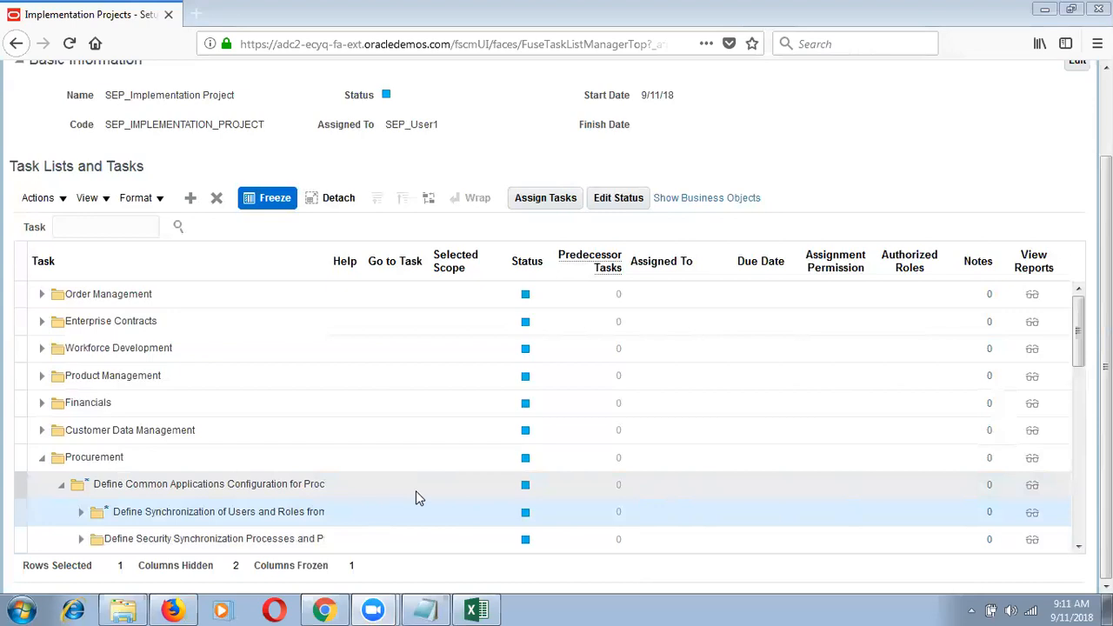
{"action": "left_click", "coordinate": [416, 487]}
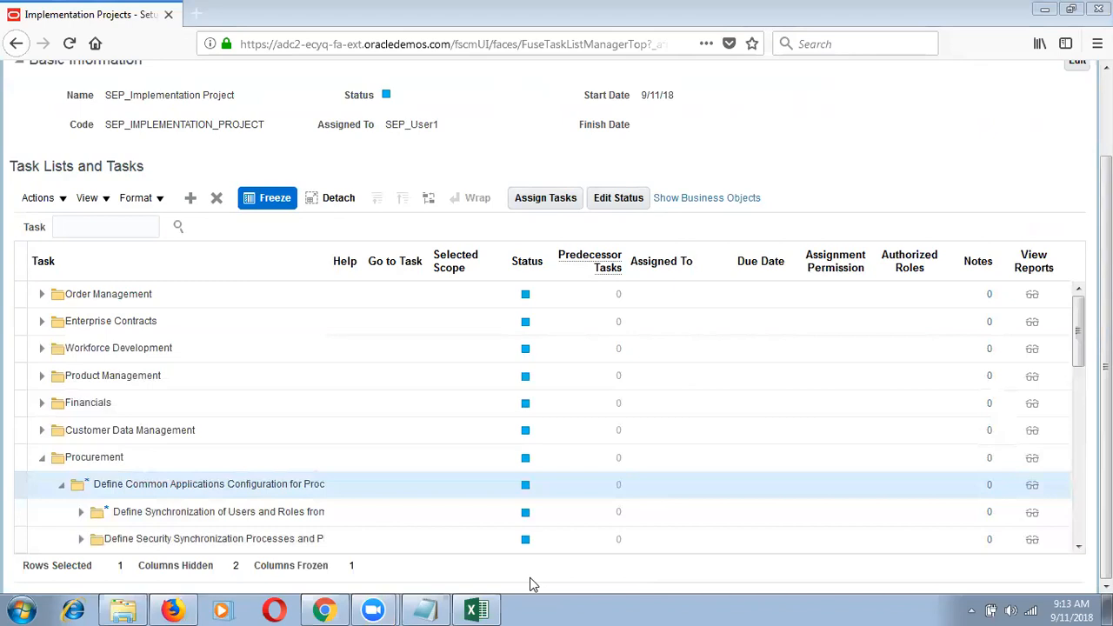
Select the users and roles synchronization task and scroll back to the page top.
{"action": "left_click", "coordinate": [521, 511]}
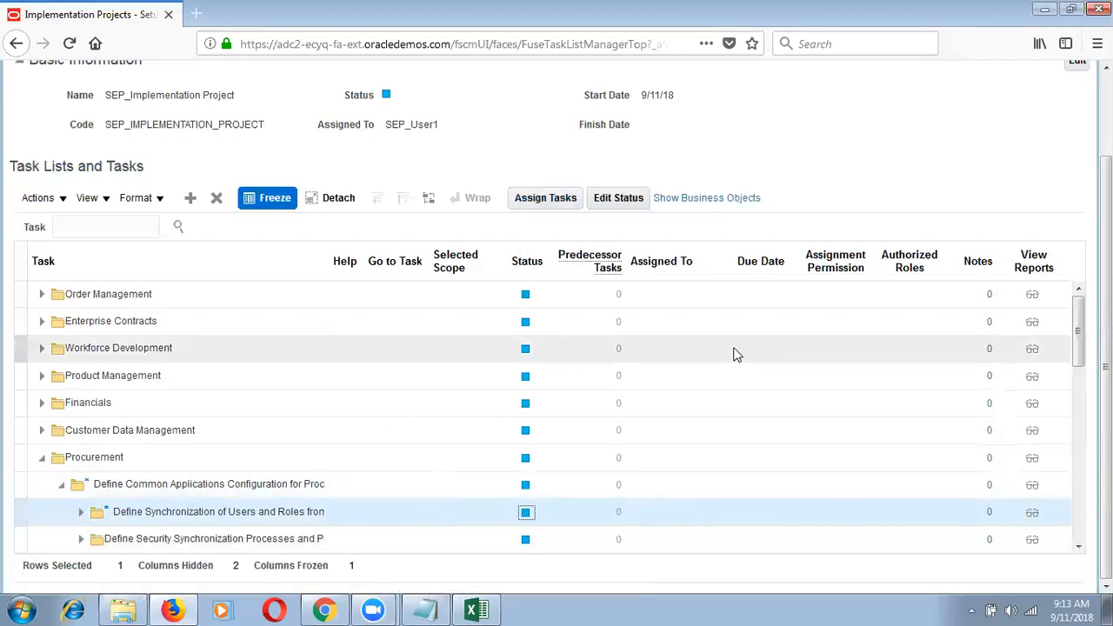
{"action": "scroll", "coordinate": [904, 243], "scroll_direction": "up", "scroll_amount": 2}
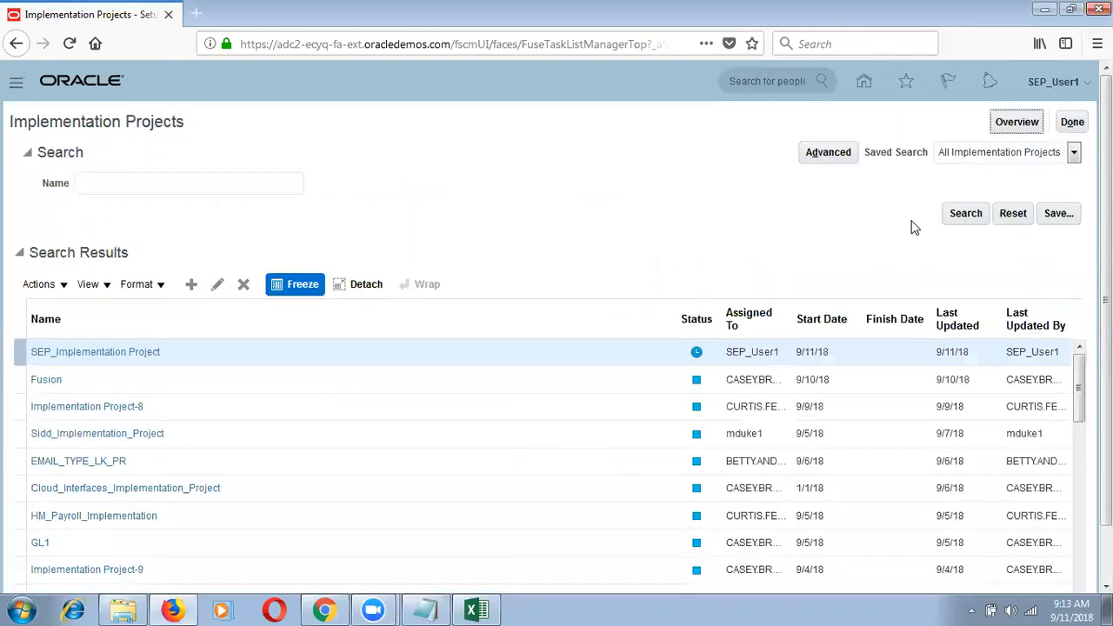
List SEP_User1's assignments with any due date in Assignment Details and select Define Geographies.
{"action": "left_click", "coordinate": [1023, 123]}
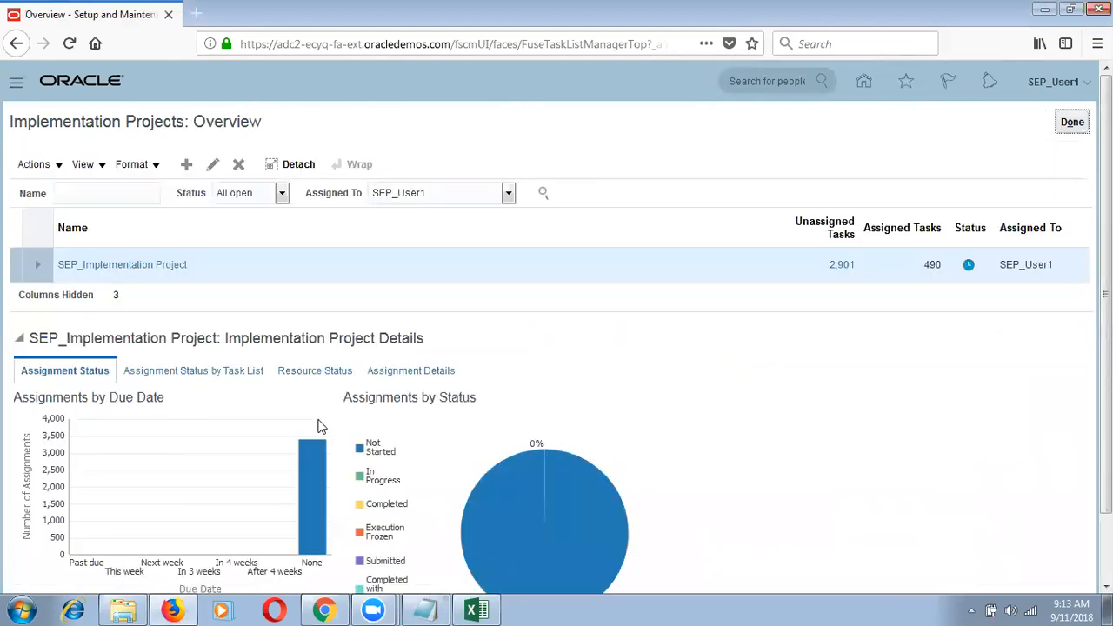
{"action": "left_click", "coordinate": [412, 376]}
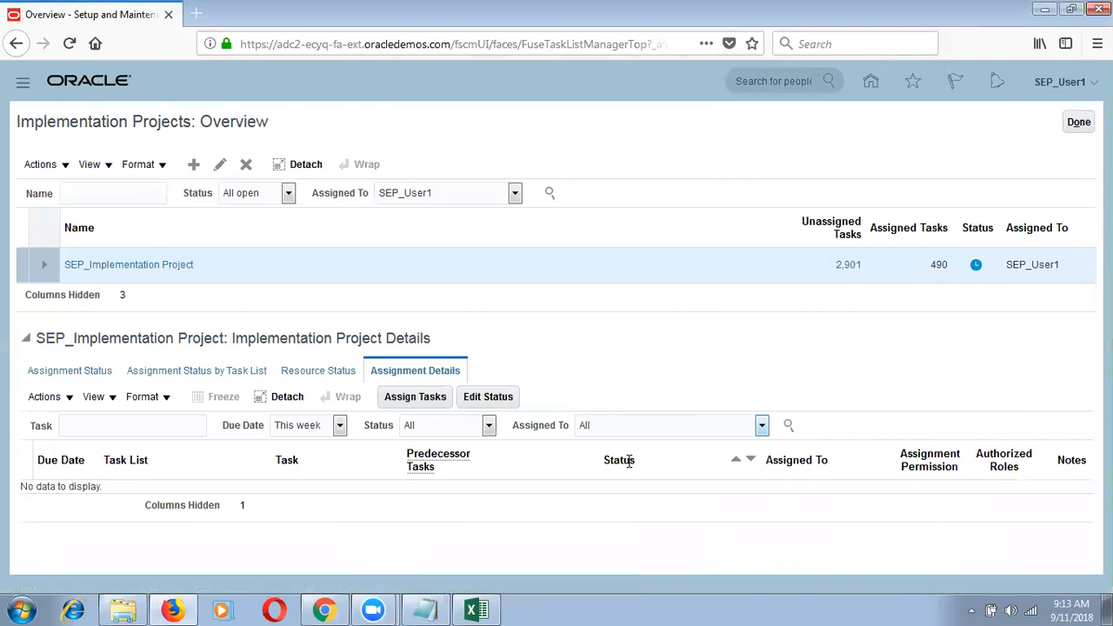
{"action": "left_click", "coordinate": [649, 432]}
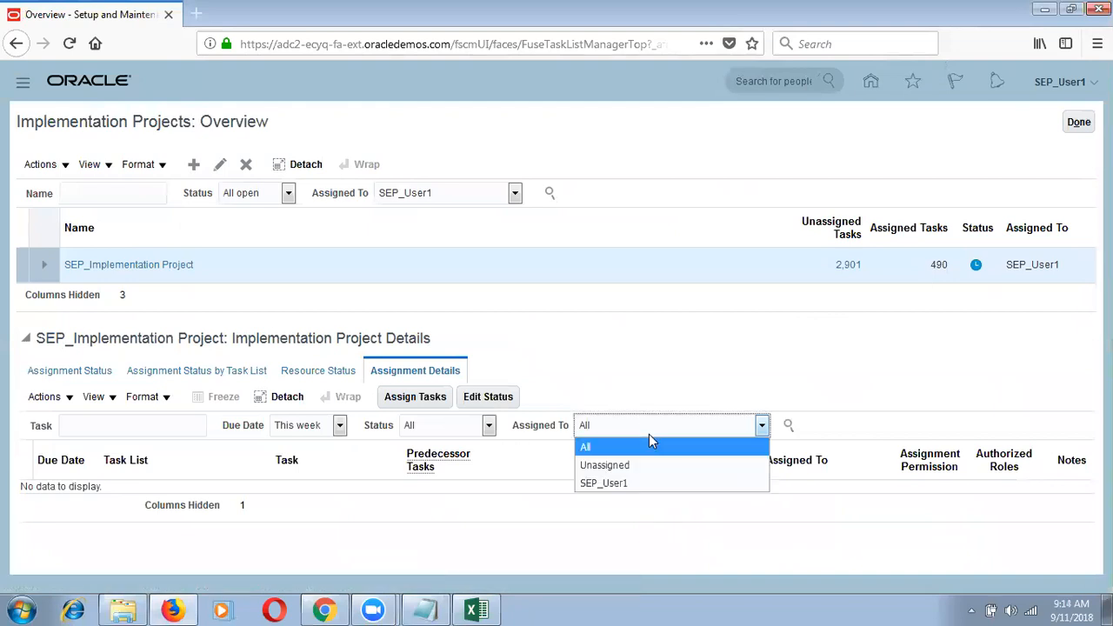
{"action": "left_click", "coordinate": [621, 483]}
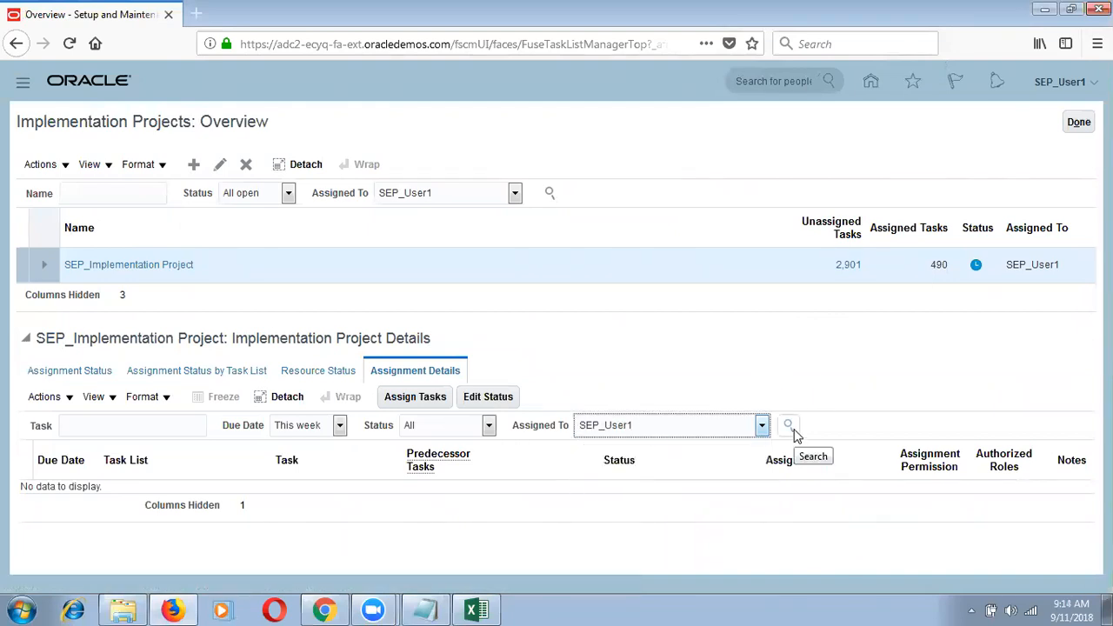
{"action": "left_click", "coordinate": [298, 432]}
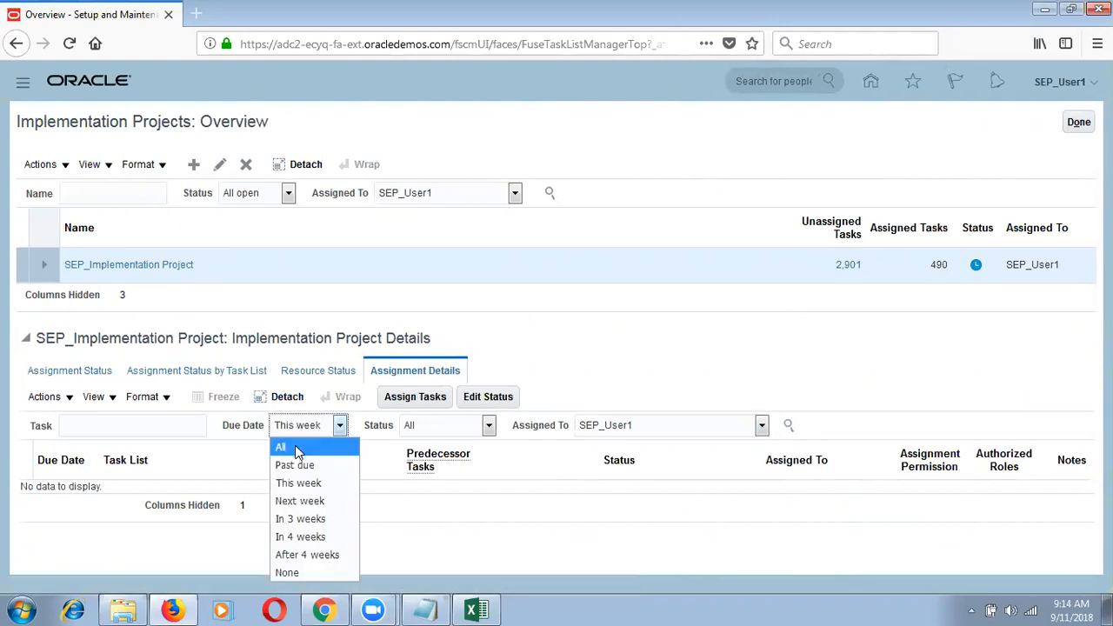
{"action": "left_click", "coordinate": [294, 446]}
{"action": "left_click", "coordinate": [788, 425]}
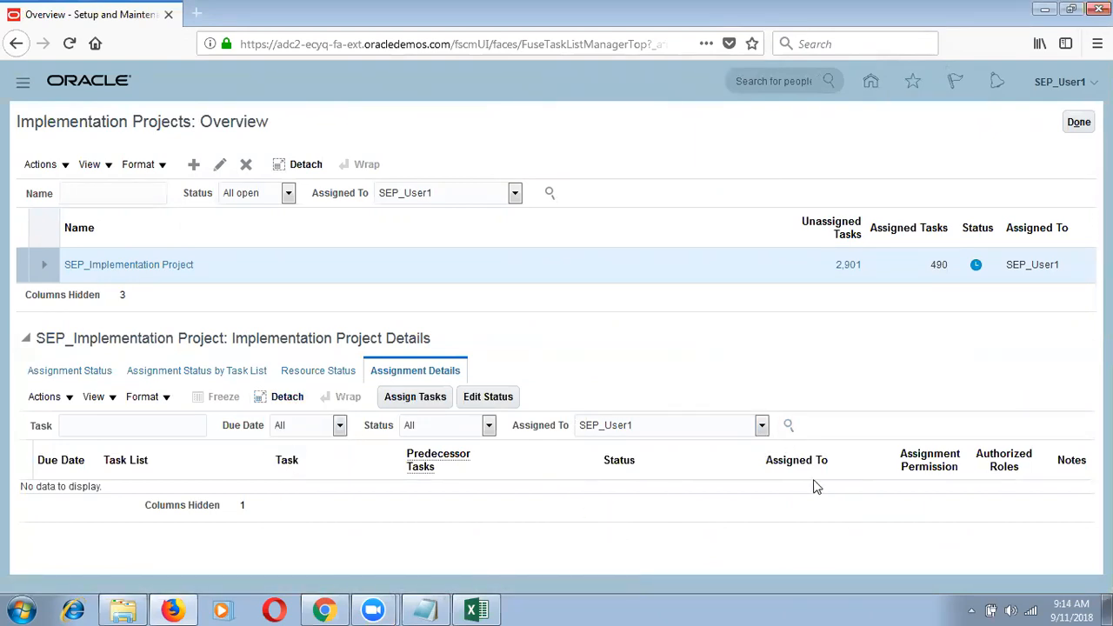
{"action": "left_click", "coordinate": [787, 425]}
{"action": "scroll", "coordinate": [1059, 331], "scroll_direction": "down", "scroll_amount": 3}
{"action": "left_click", "coordinate": [695, 344]}
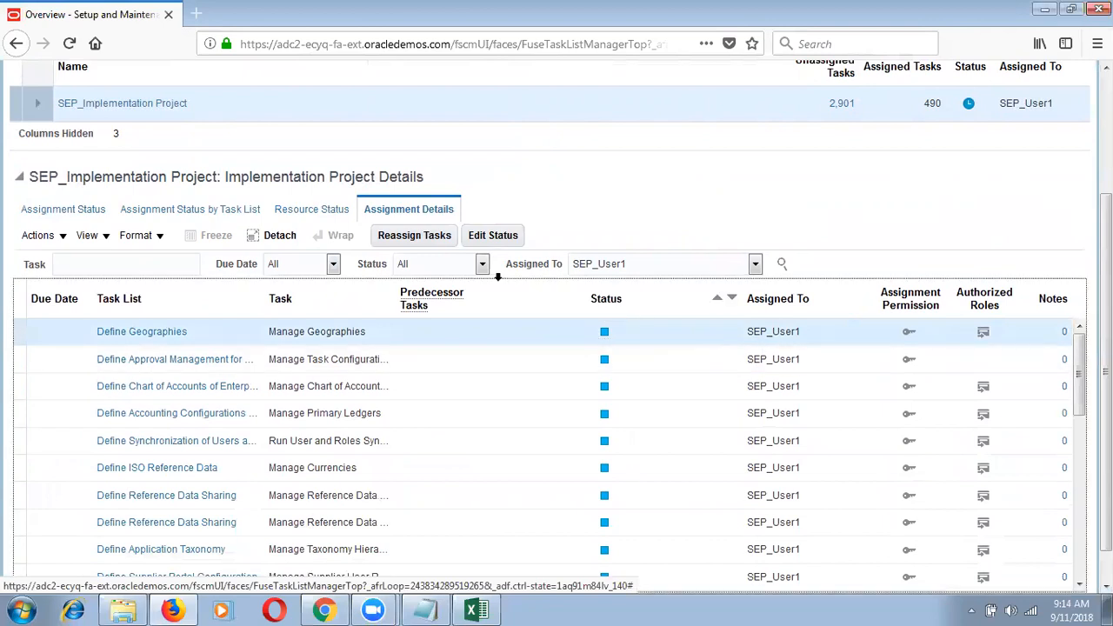
{"action": "left_click", "coordinate": [416, 240]}
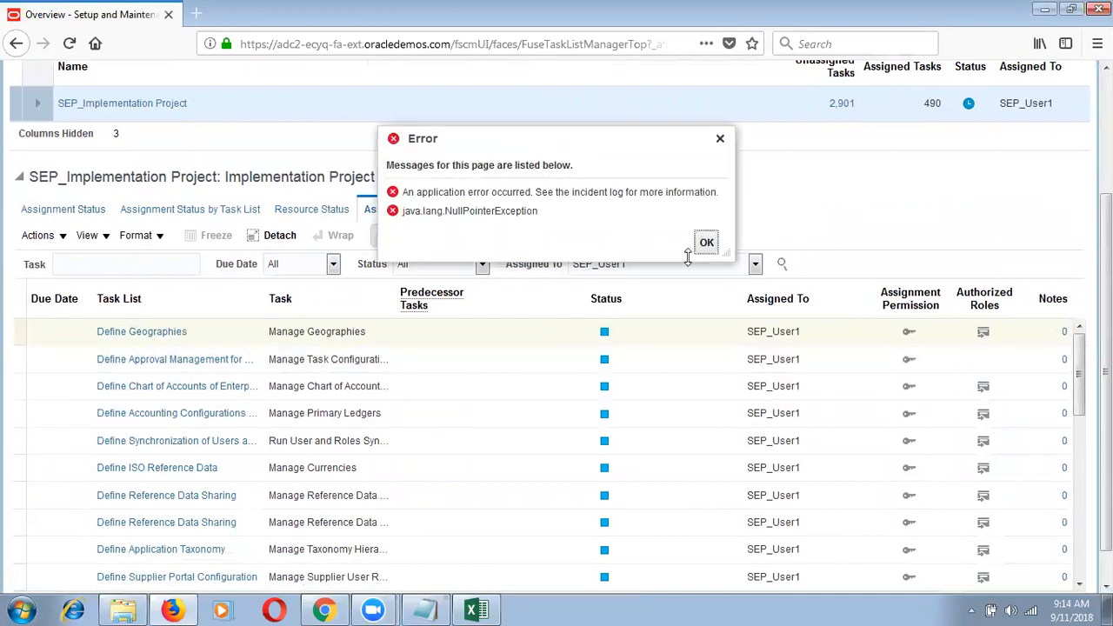
{"action": "left_click", "coordinate": [706, 242]}
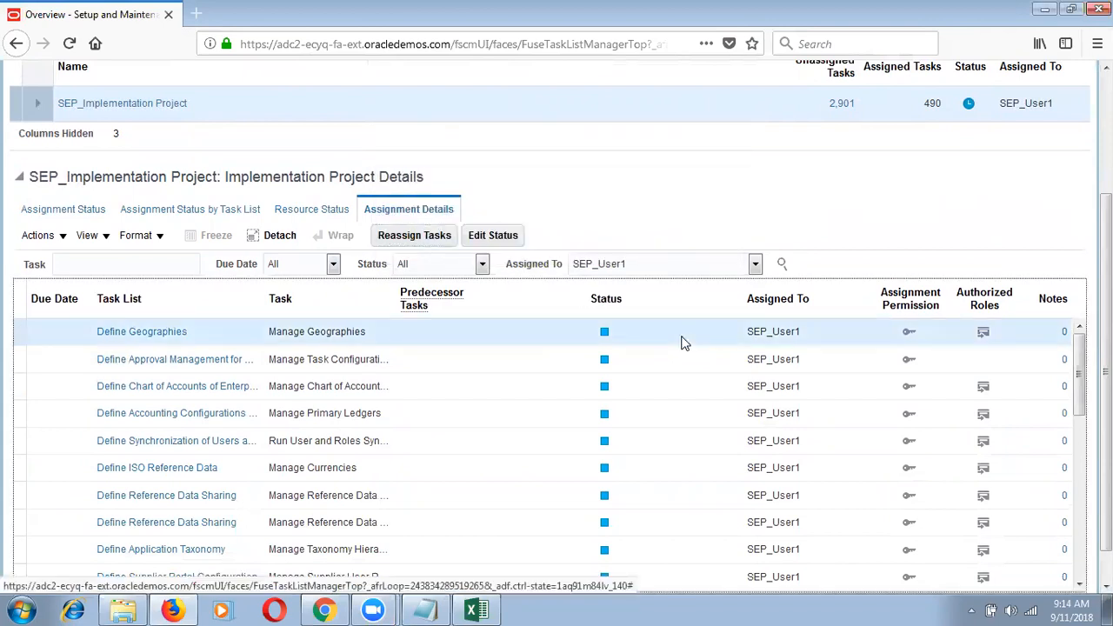
{"action": "left_click", "coordinate": [435, 238]}
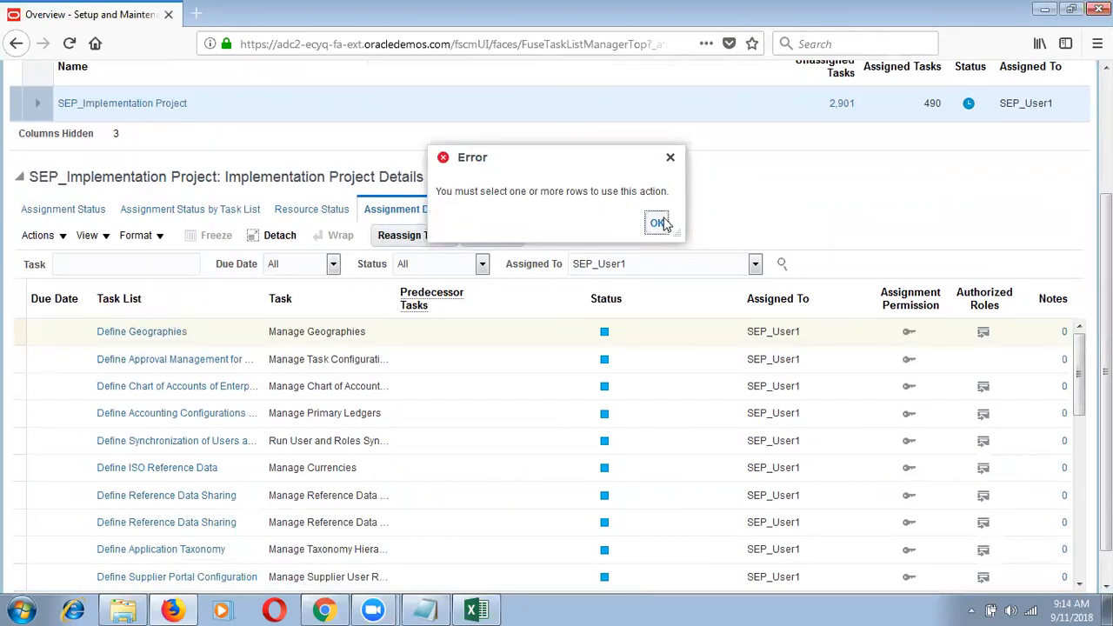
{"action": "left_click", "coordinate": [659, 223]}
{"action": "left_click", "coordinate": [18, 331]}
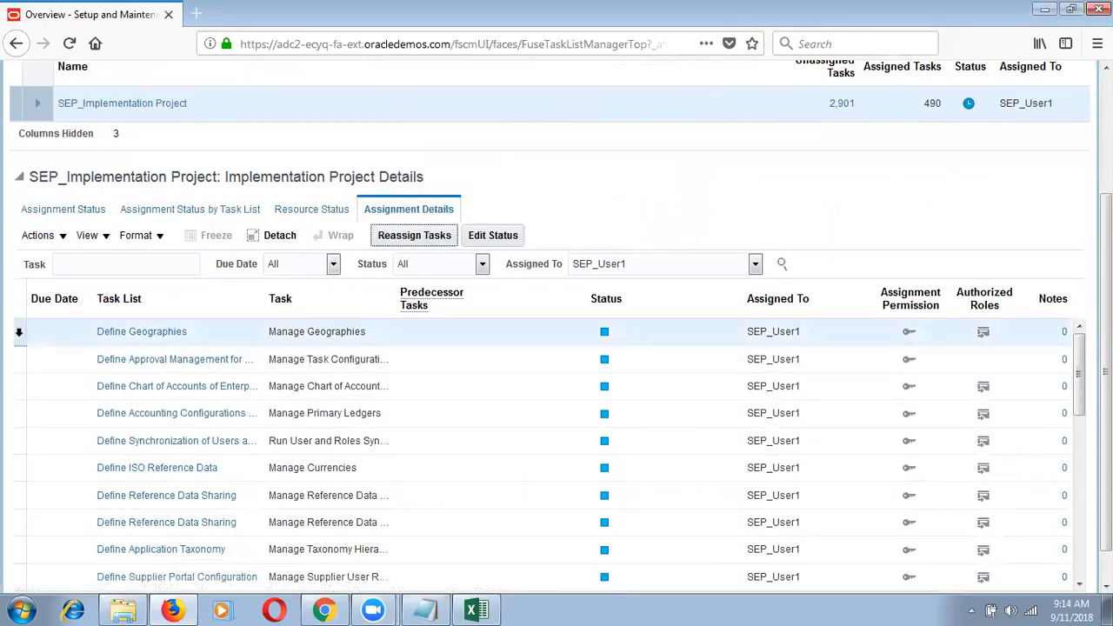
{"action": "left_click", "coordinate": [414, 236]}
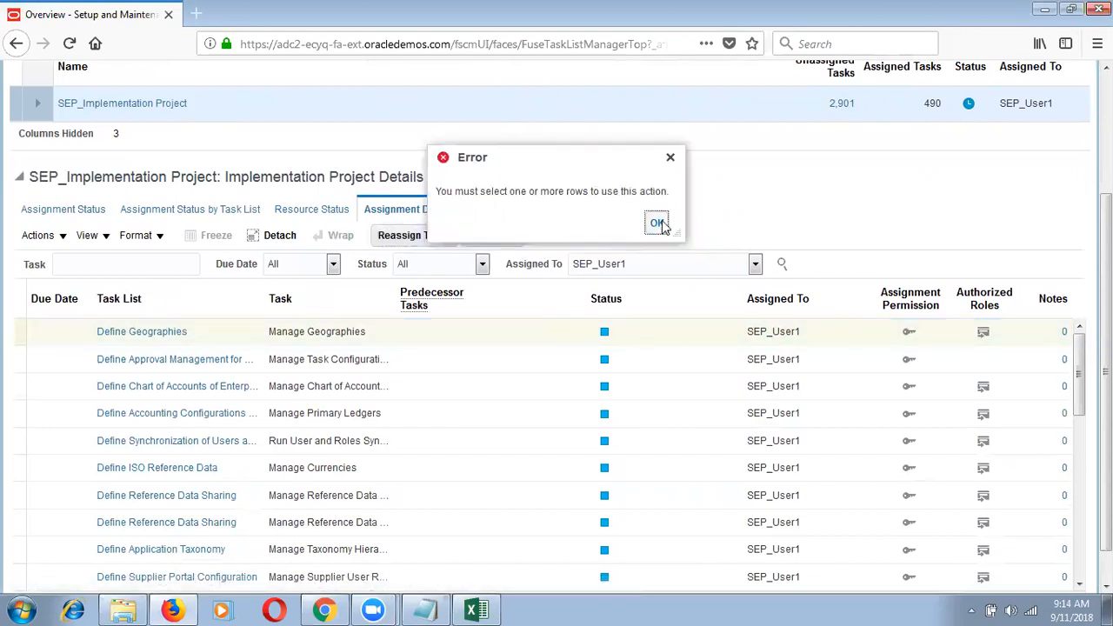
{"action": "left_click", "coordinate": [658, 223]}
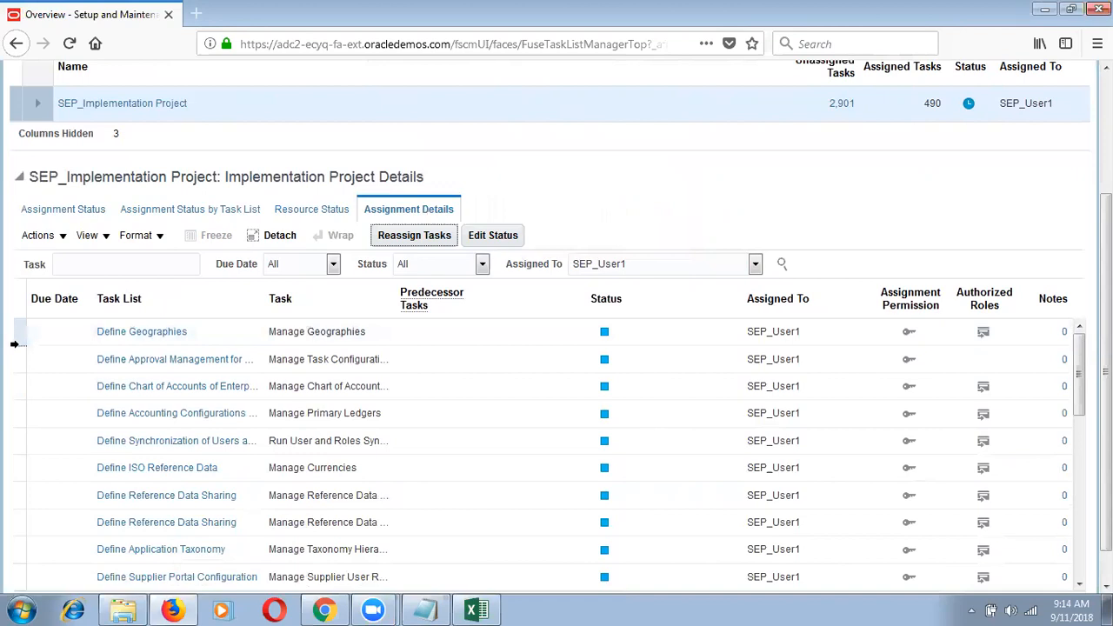
{"action": "left_click", "coordinate": [18, 357]}
{"action": "left_click", "coordinate": [30, 380], "text": "shift"}
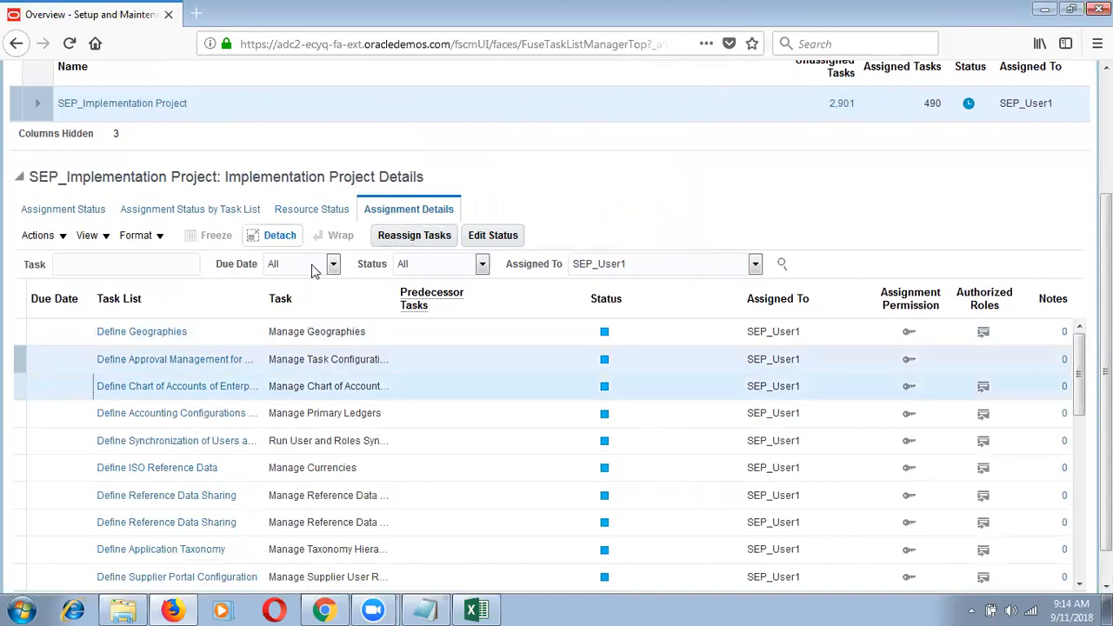
{"action": "left_click", "coordinate": [413, 236]}
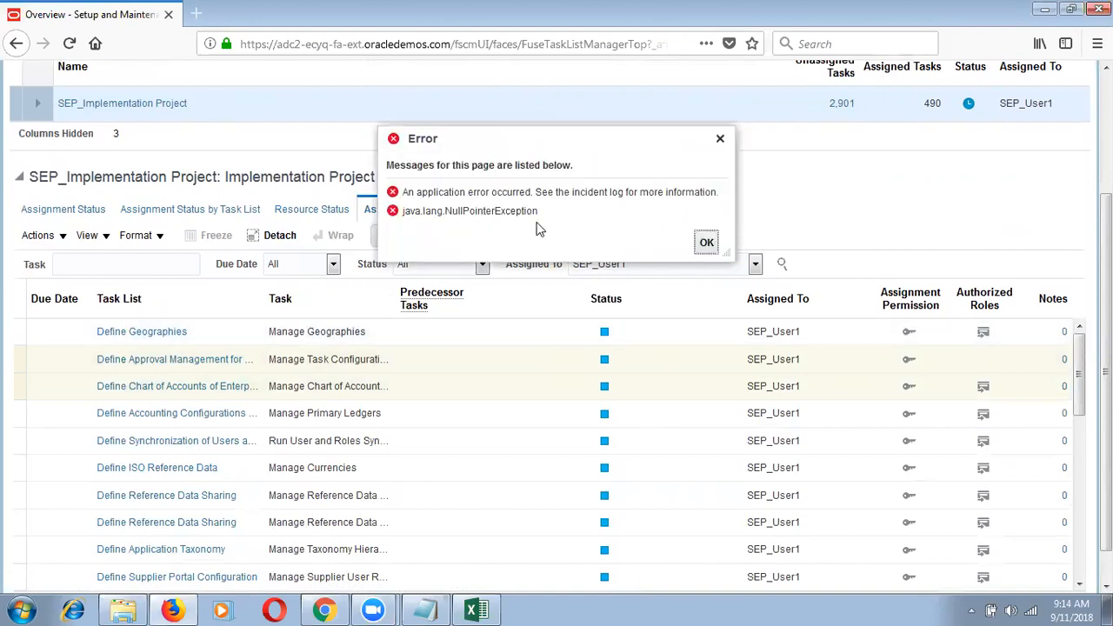
{"action": "left_click_drag", "start_coordinate": [538, 209], "coordinate": [402, 192]}
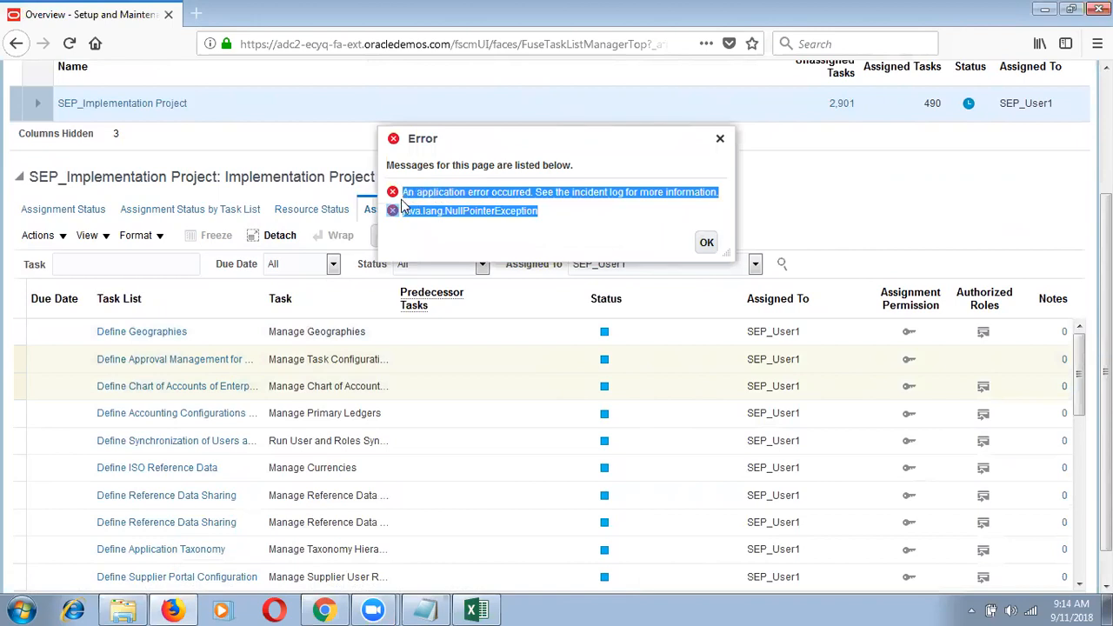
{"action": "left_click", "coordinate": [711, 242]}
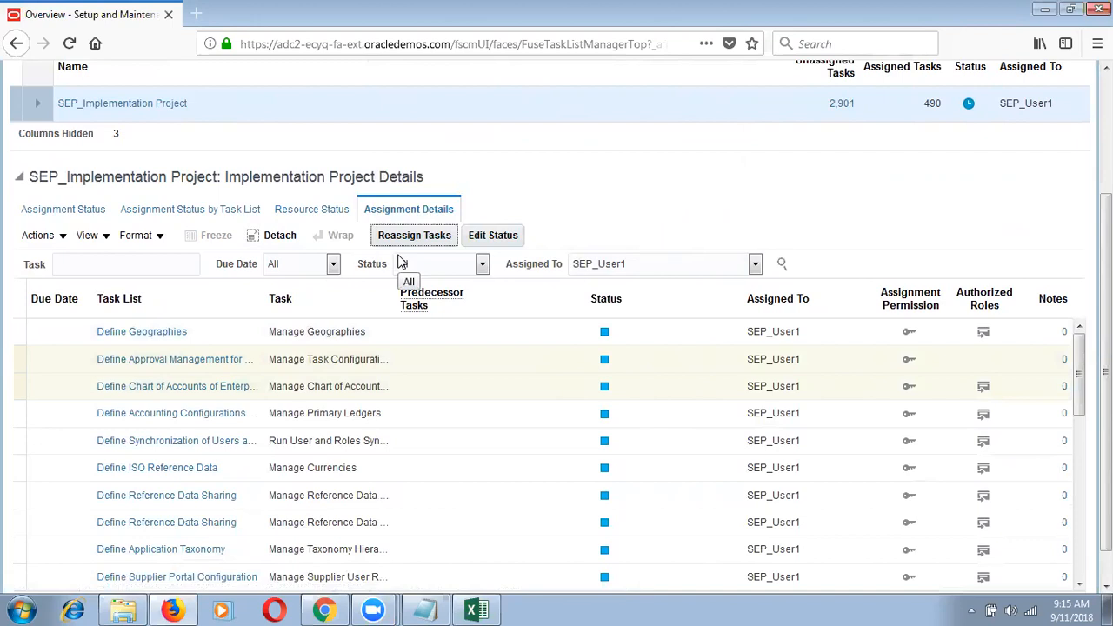
{"action": "left_click", "coordinate": [710, 356]}
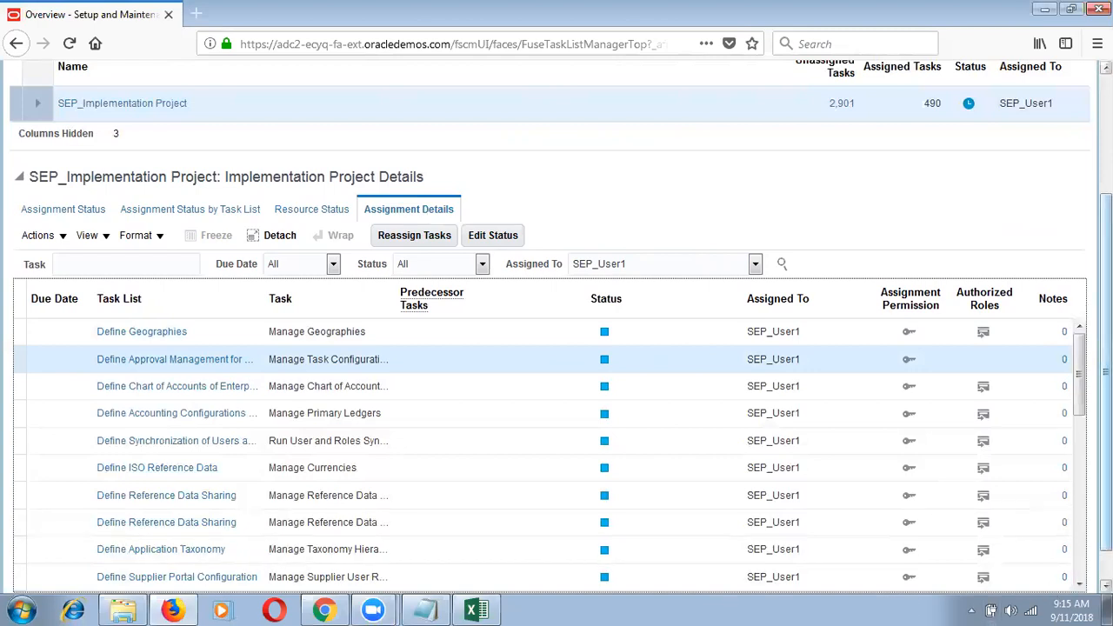
{"action": "scroll", "coordinate": [557, 322], "scroll_direction": "up", "scroll_amount": 3}
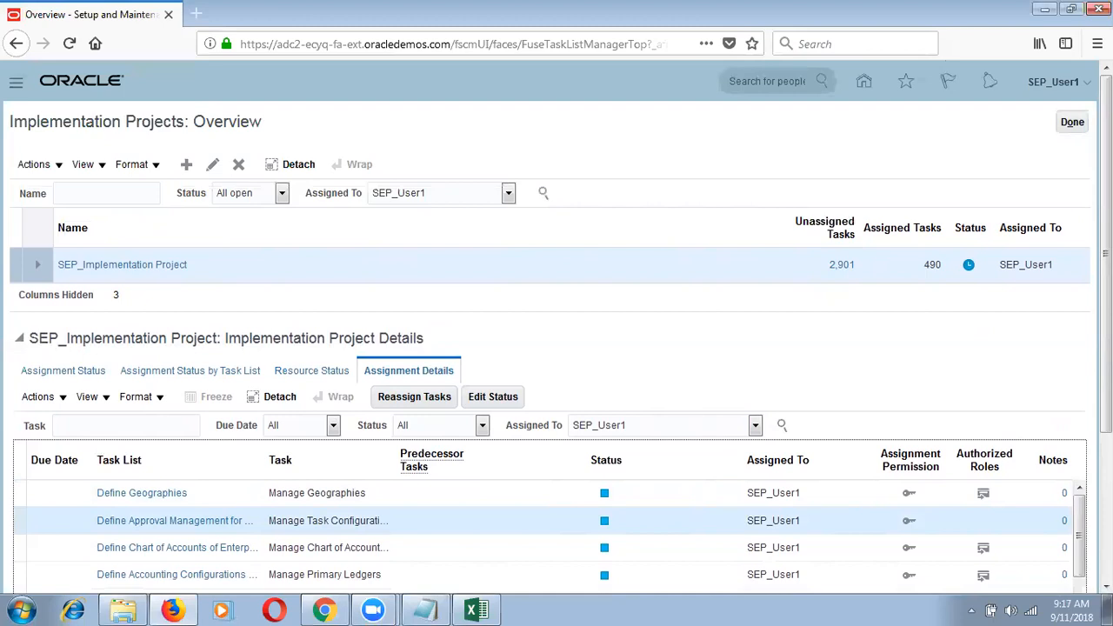
Close the SEP_Implementation Project overview and Implementation Projects to reach Setup: Compensation Management.
{"action": "left_click", "coordinate": [1073, 127]}
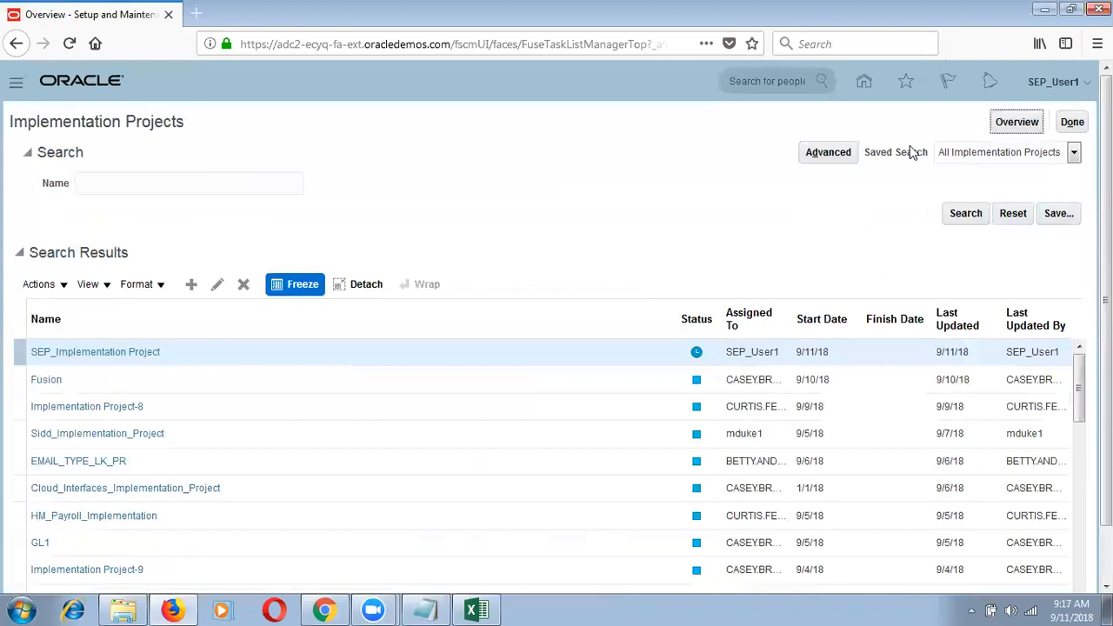
{"action": "left_click", "coordinate": [1074, 122]}
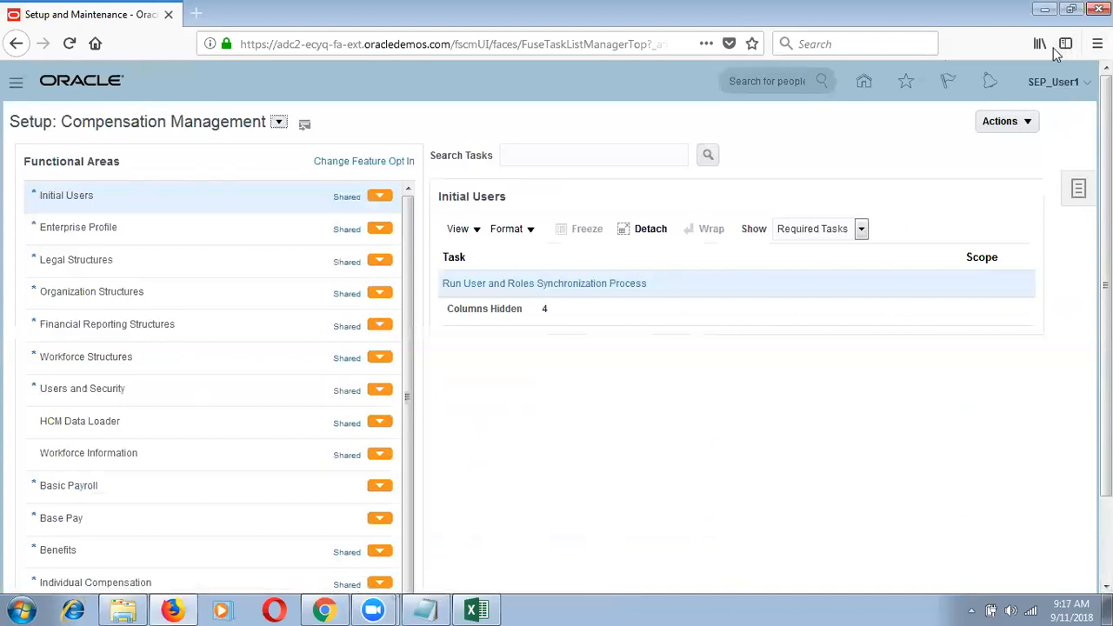
Switch the setup offering to Grants Management, then open Manage Implementation Projects from the Tasks panel.
{"action": "left_click", "coordinate": [280, 125]}
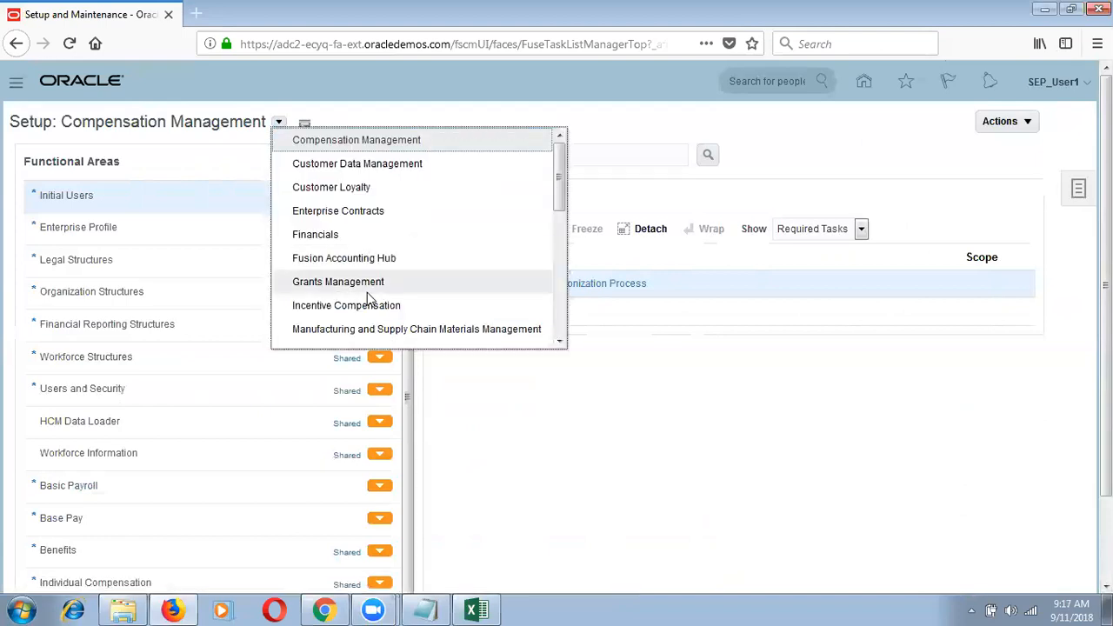
{"action": "left_click", "coordinate": [365, 289]}
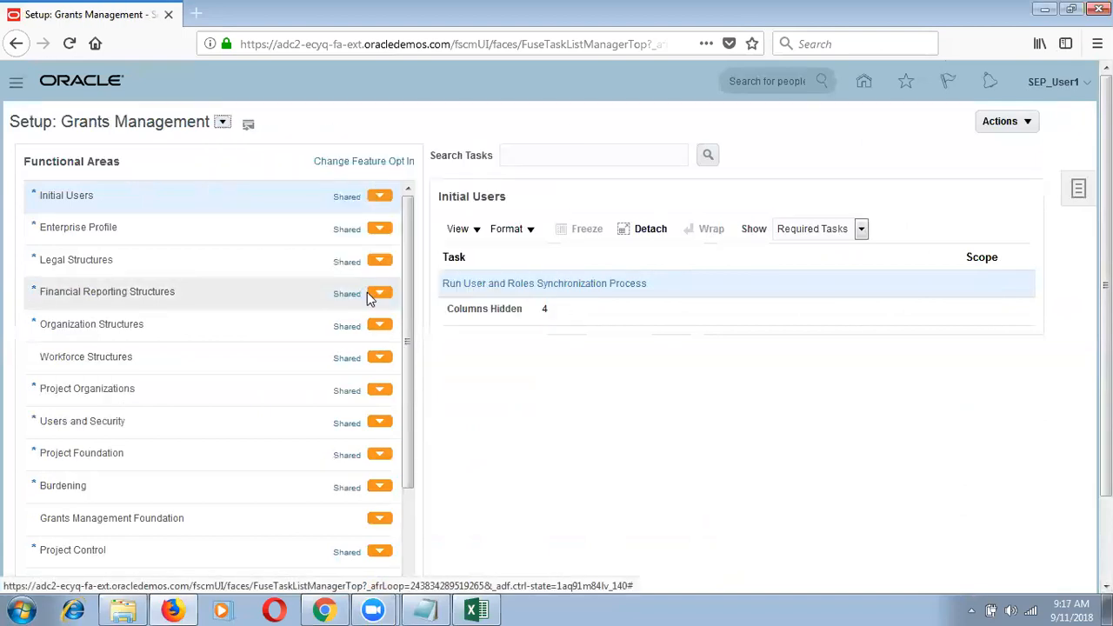
{"action": "left_click", "coordinate": [1080, 190]}
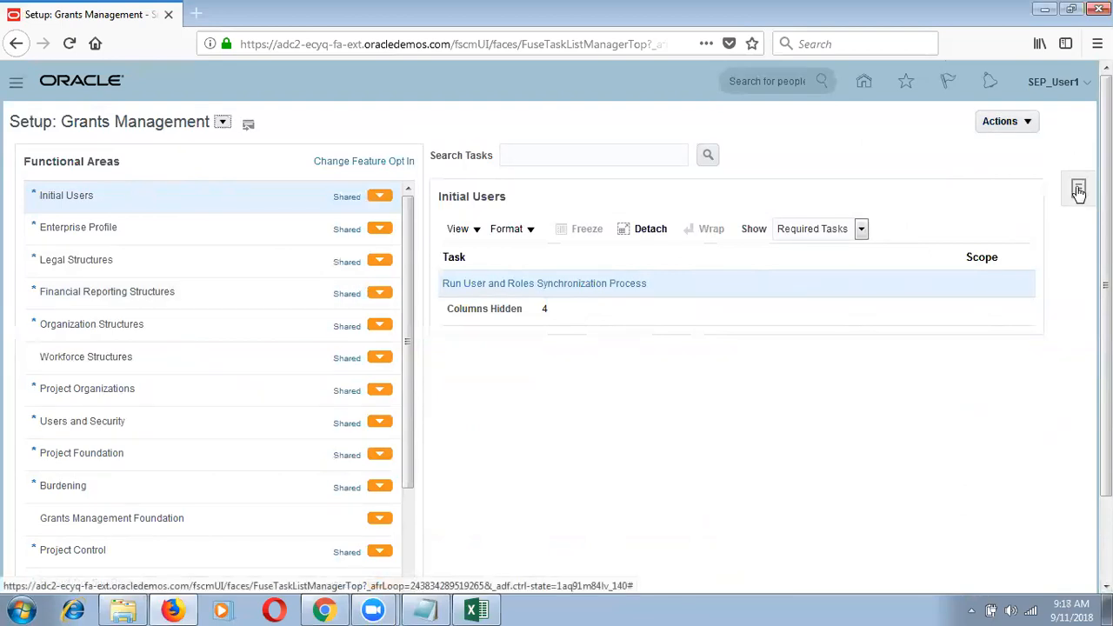
{"action": "left_click", "coordinate": [1078, 190]}
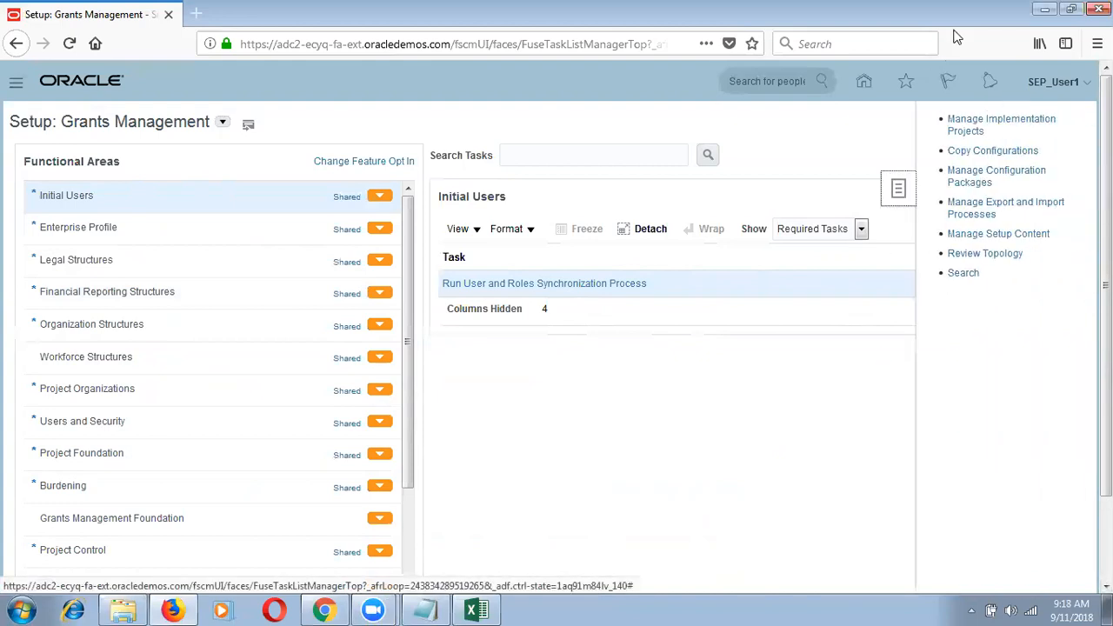
{"action": "left_click", "coordinate": [979, 130]}
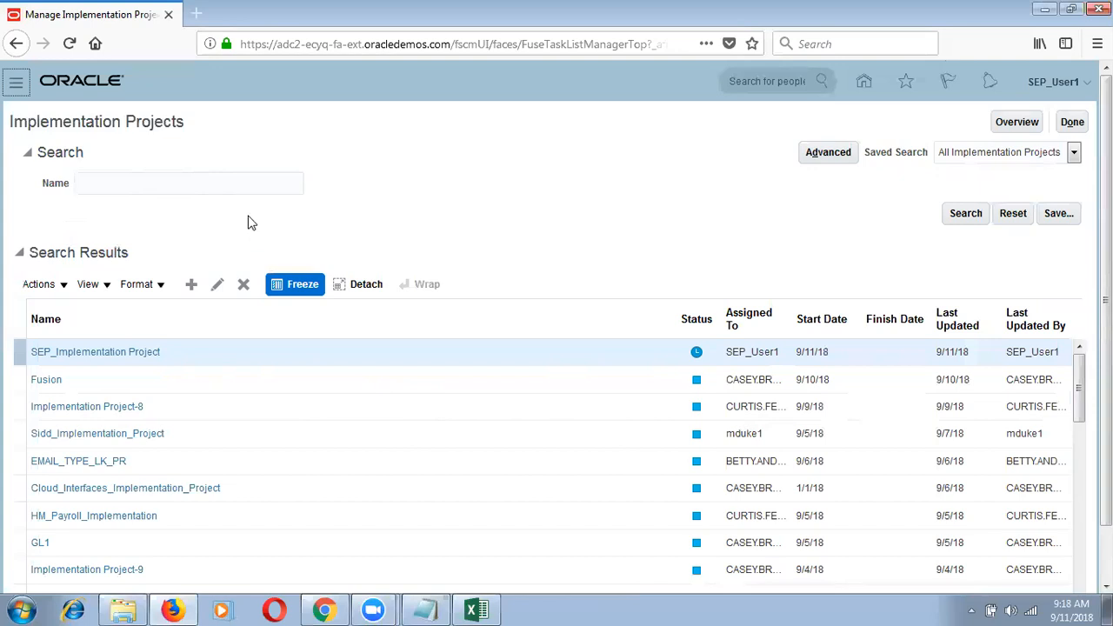
Check the system clock, then open the SEP_User1 Settings and Actions menu to sign out.
{"action": "left_click", "coordinate": [1069, 606]}
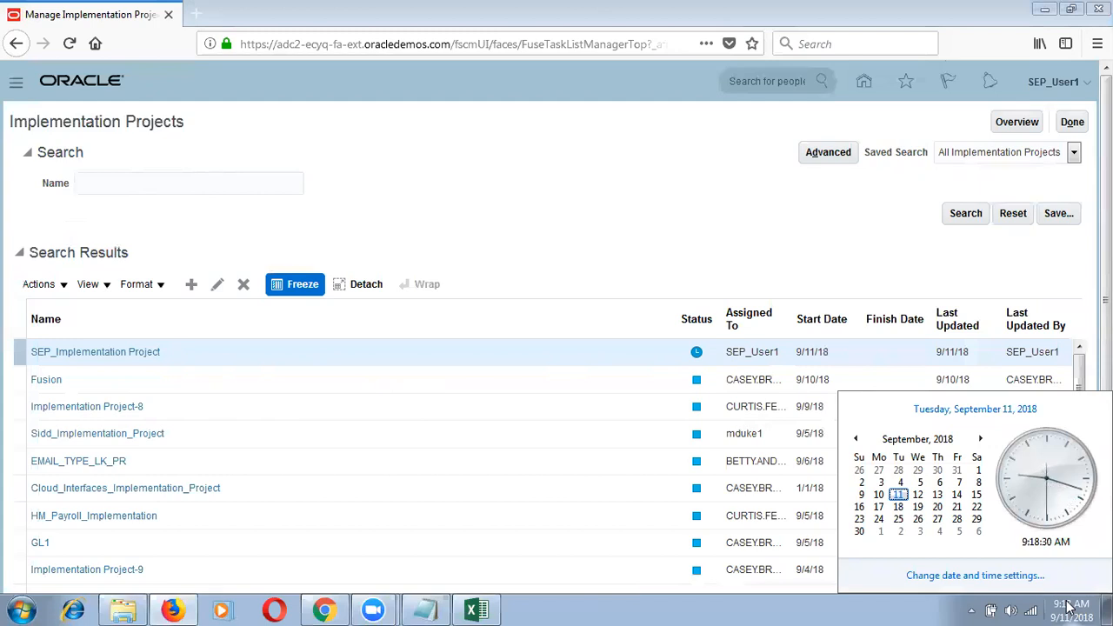
{"action": "left_click", "coordinate": [771, 258]}
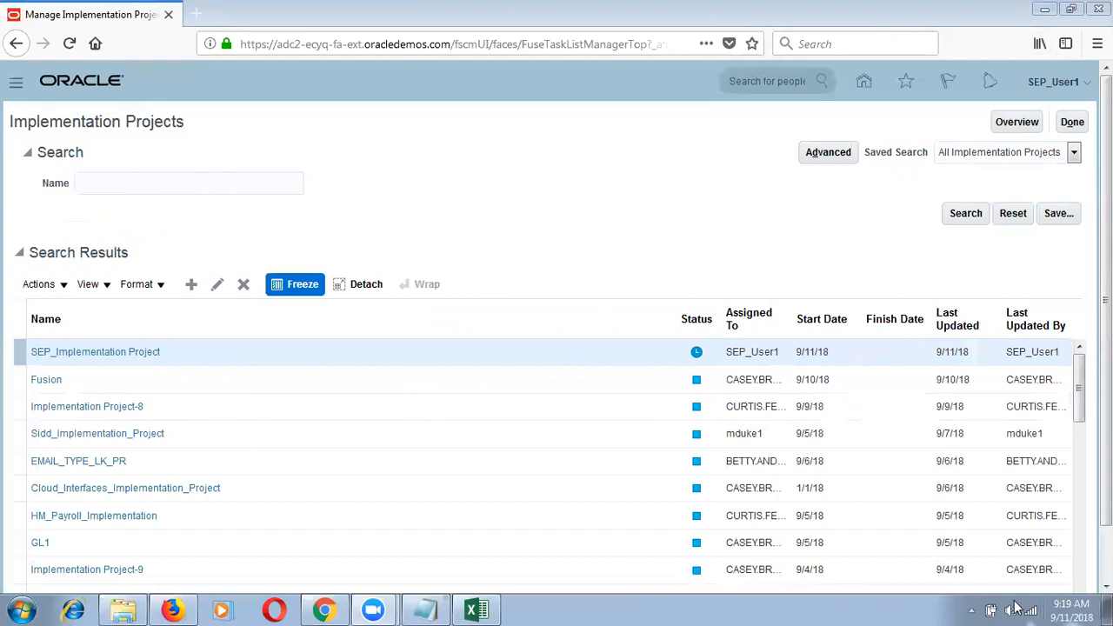
{"action": "left_click", "coordinate": [1081, 606]}
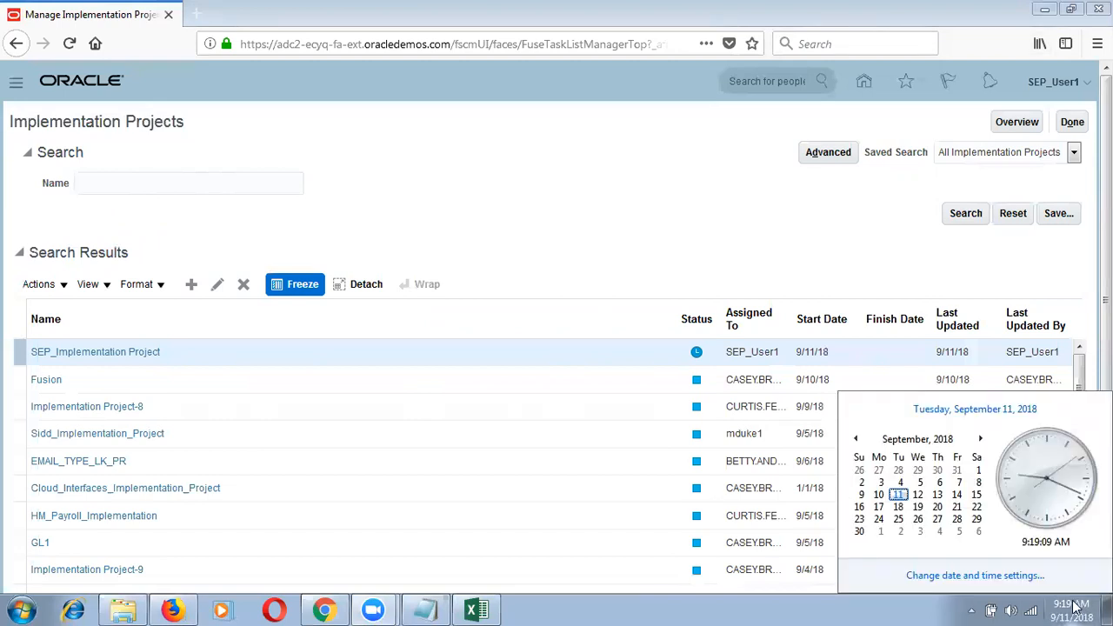
{"action": "left_click", "coordinate": [945, 127]}
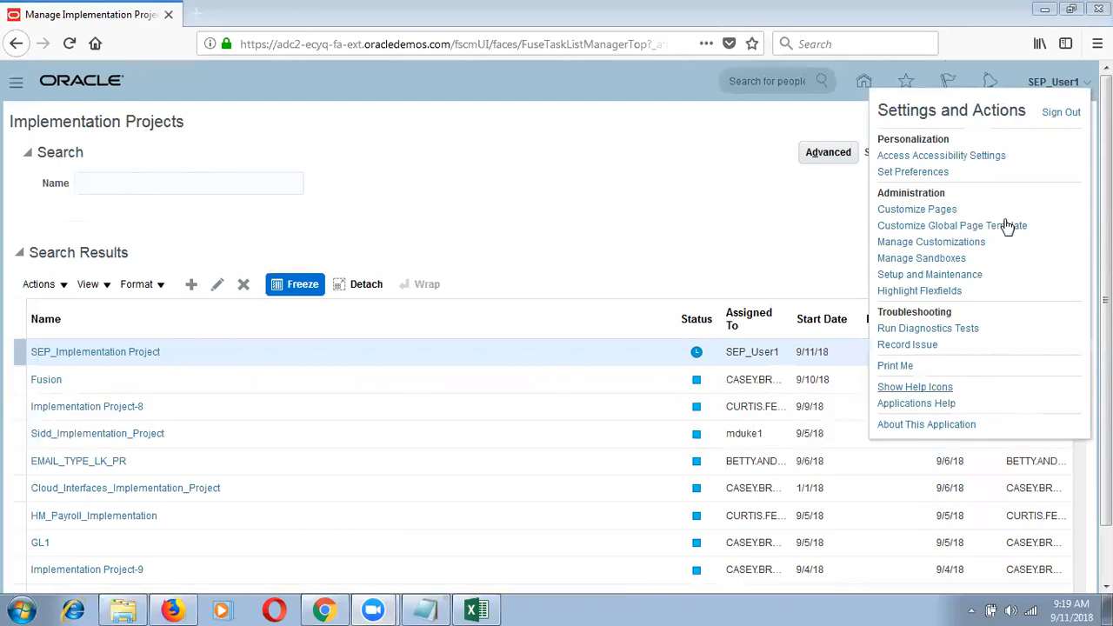
{"action": "left_click", "coordinate": [1062, 113]}
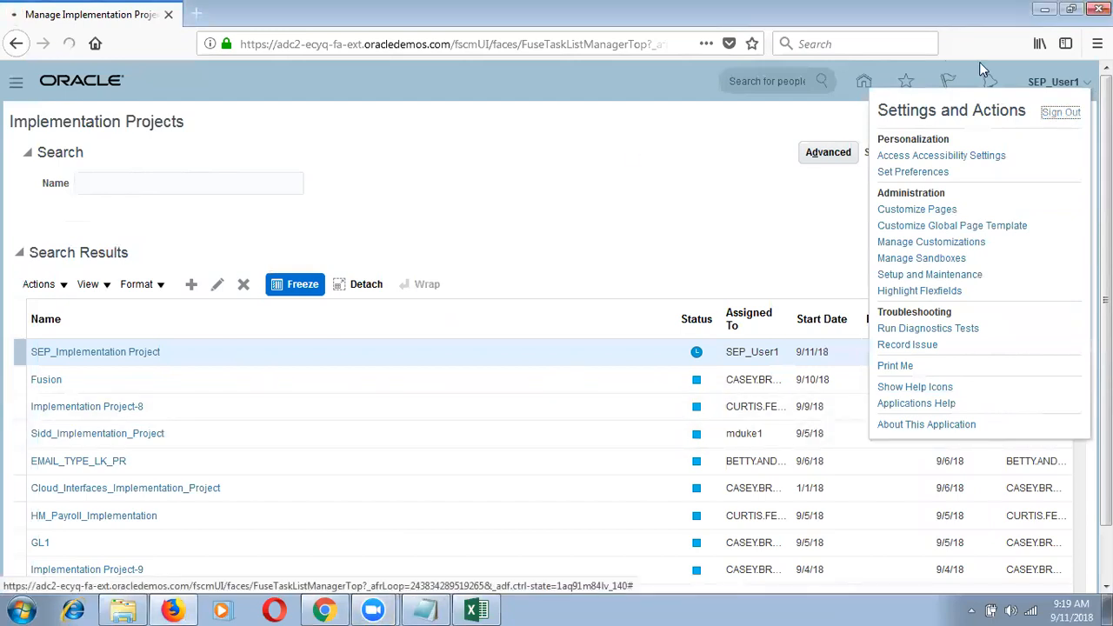